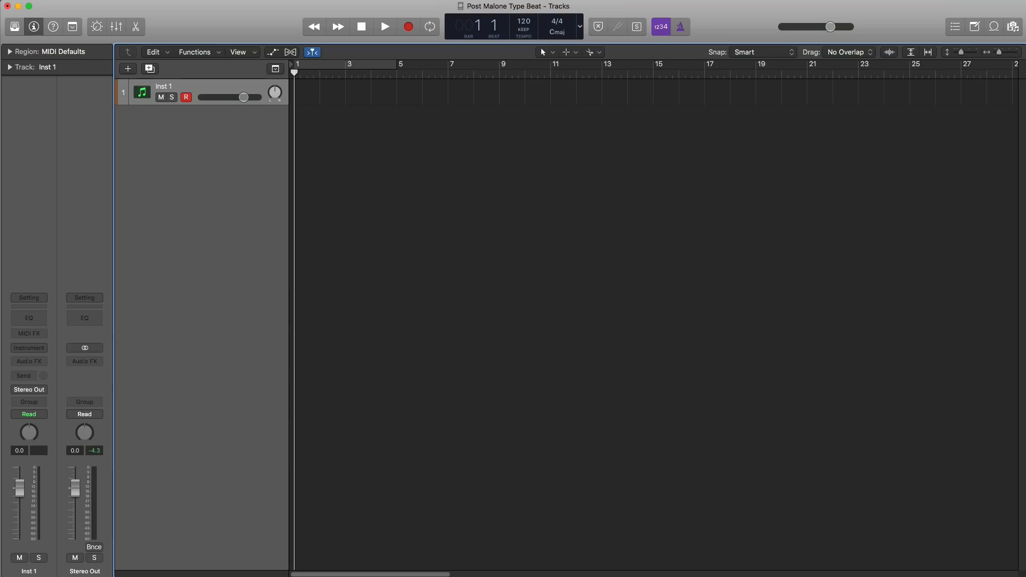
Step: Switch to Finder and audition Posty Guitar Loops 3 to 7 in the sample pack's Guitar Loops folder
key(super+Tab)
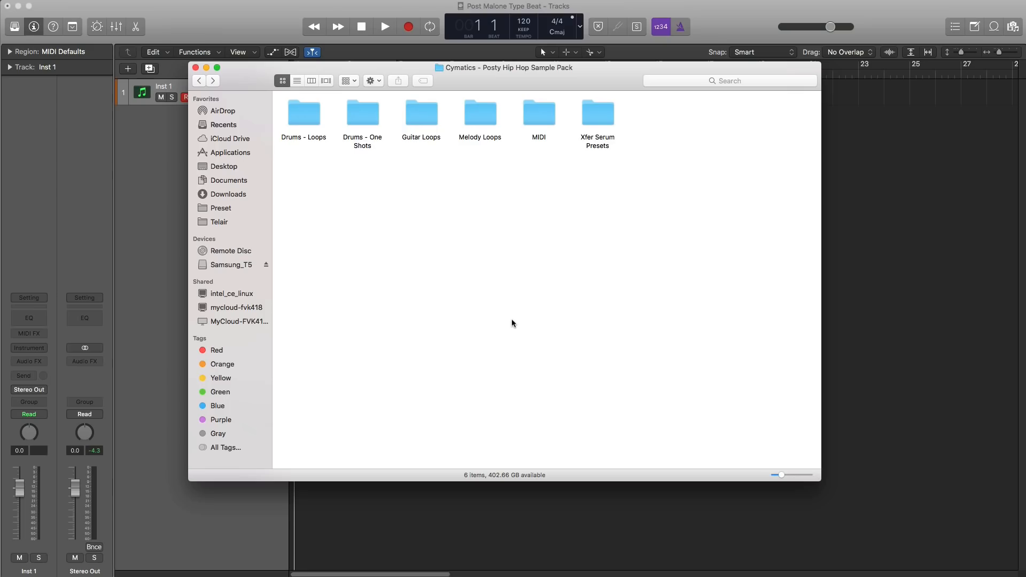
drag(466, 79, 479, 73)
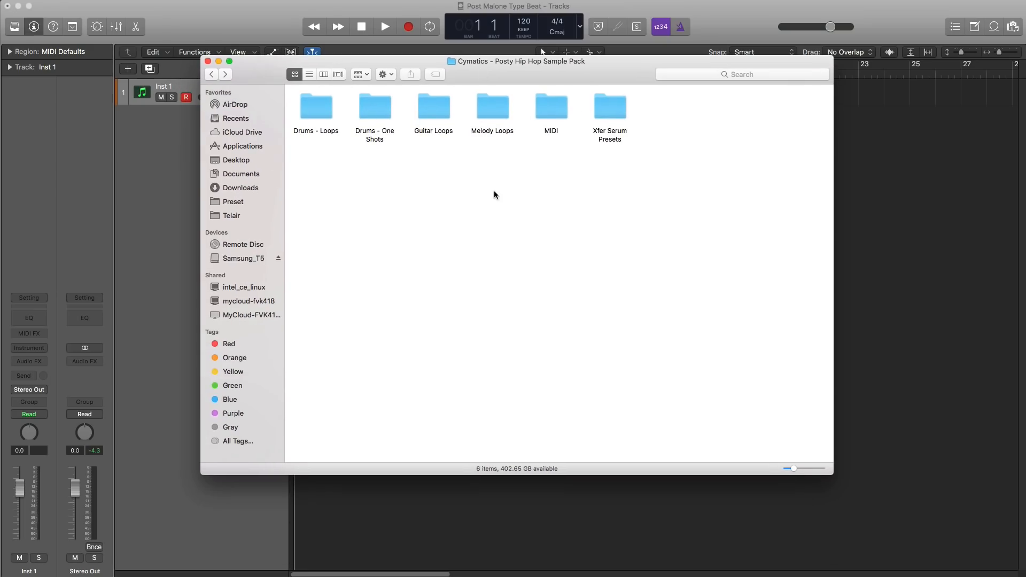
double_click(446, 113)
click(426, 140)
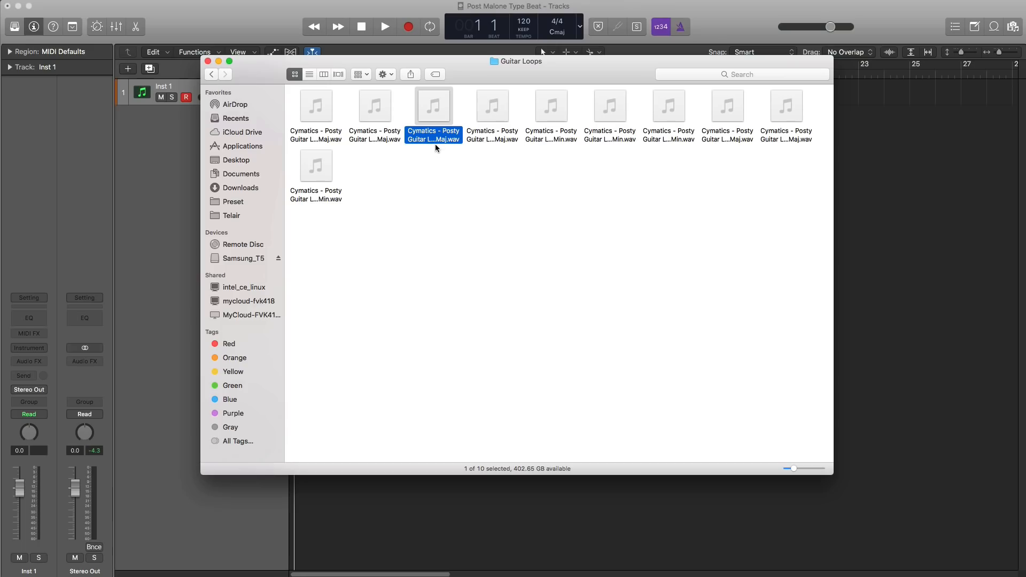
key(space)
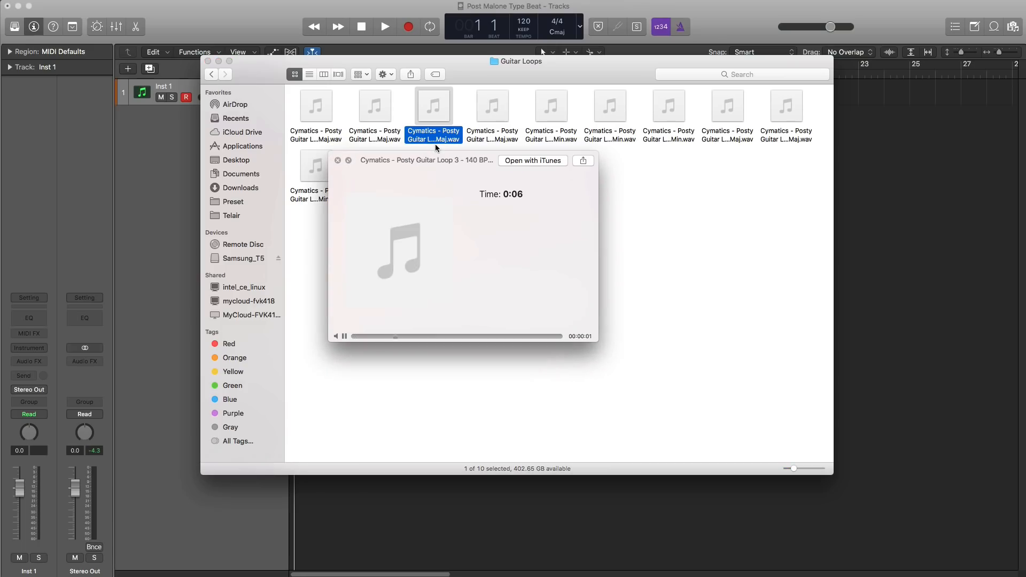
key(Right)
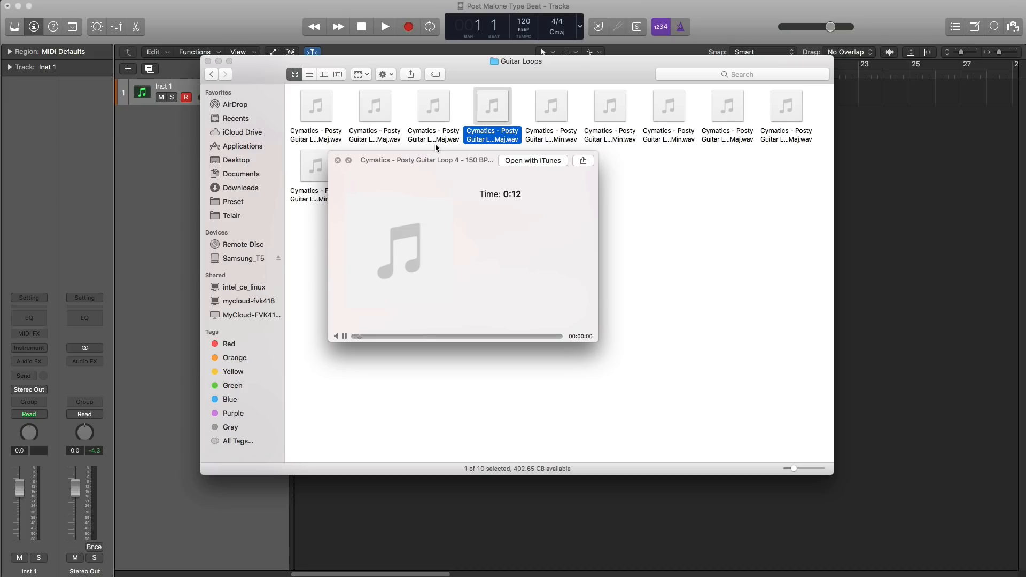
key(Right)
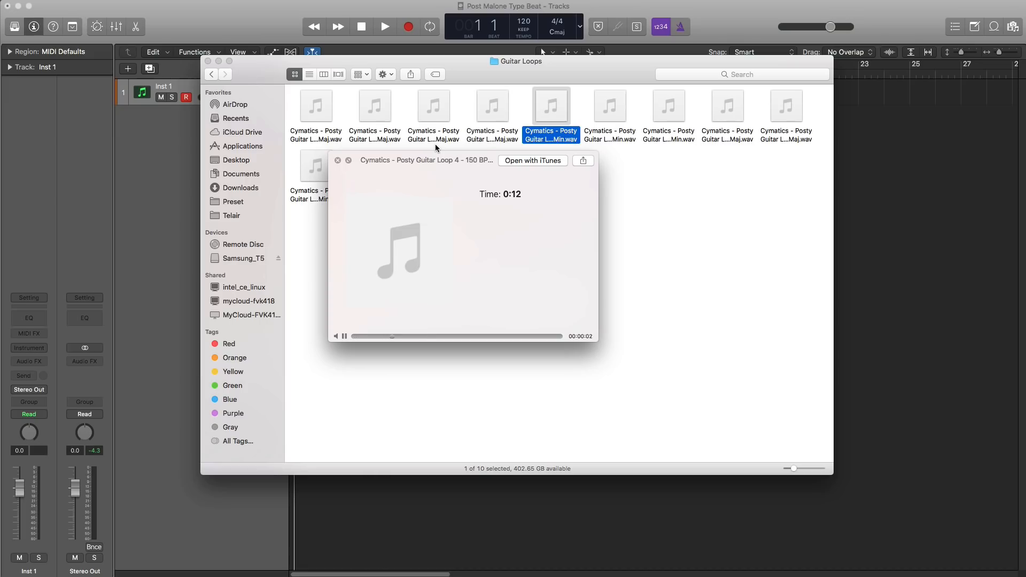
key(Right)
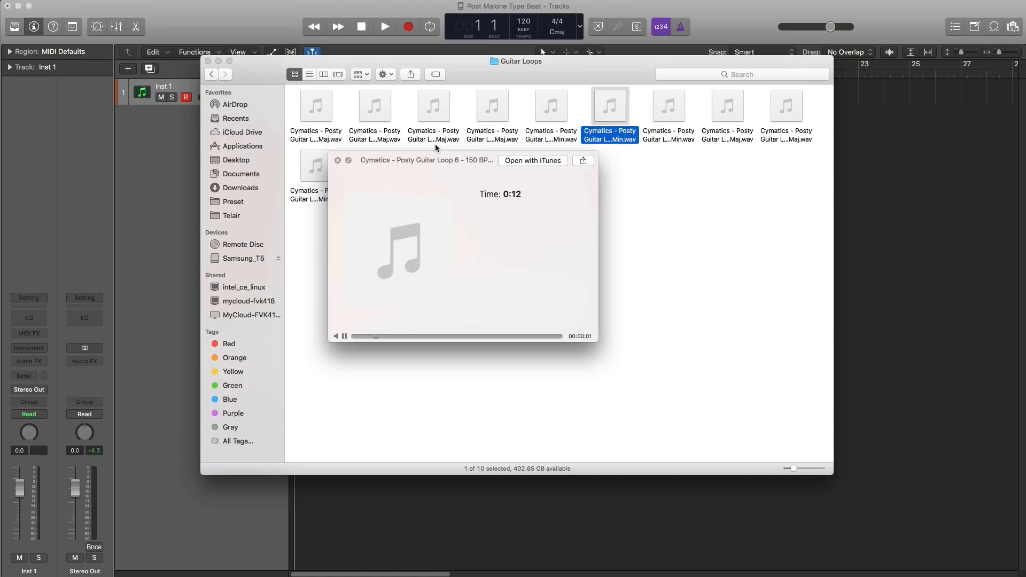
key(Right)
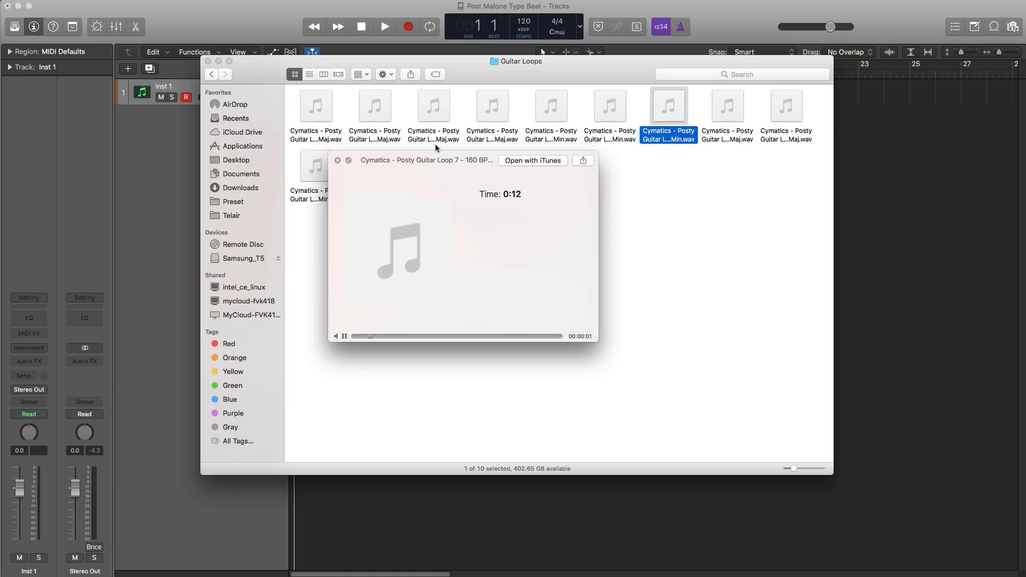
key(space)
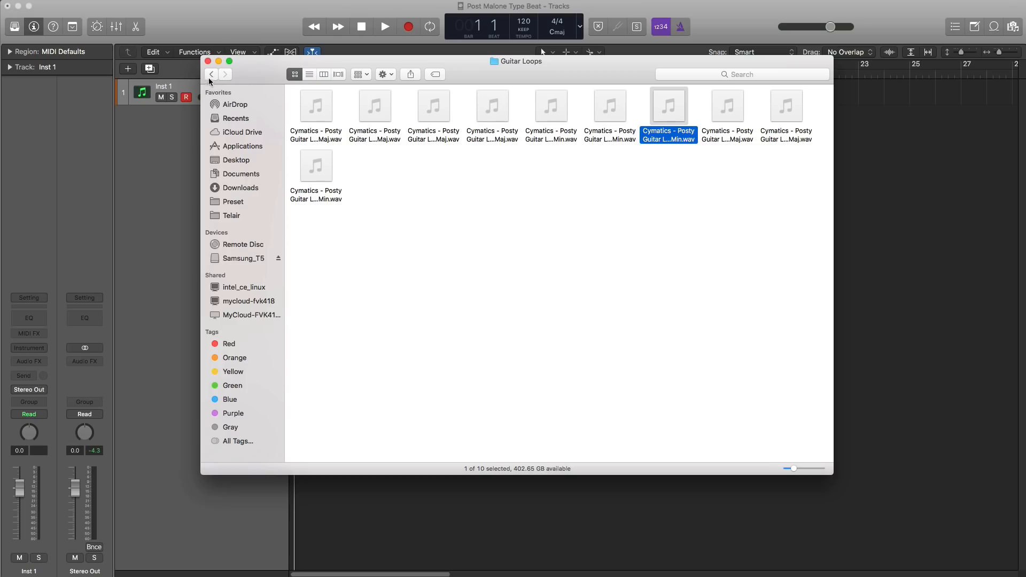
Step: Audition Posty Melody Loops 1 to 8 in the sample pack's Melody Loops folder
click(211, 76)
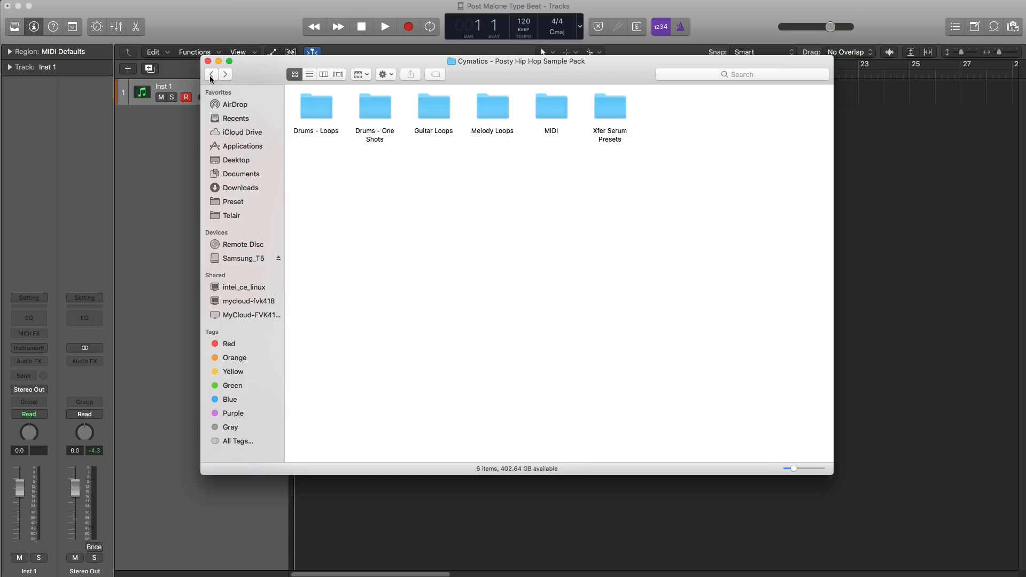
double_click(493, 118)
click(321, 143)
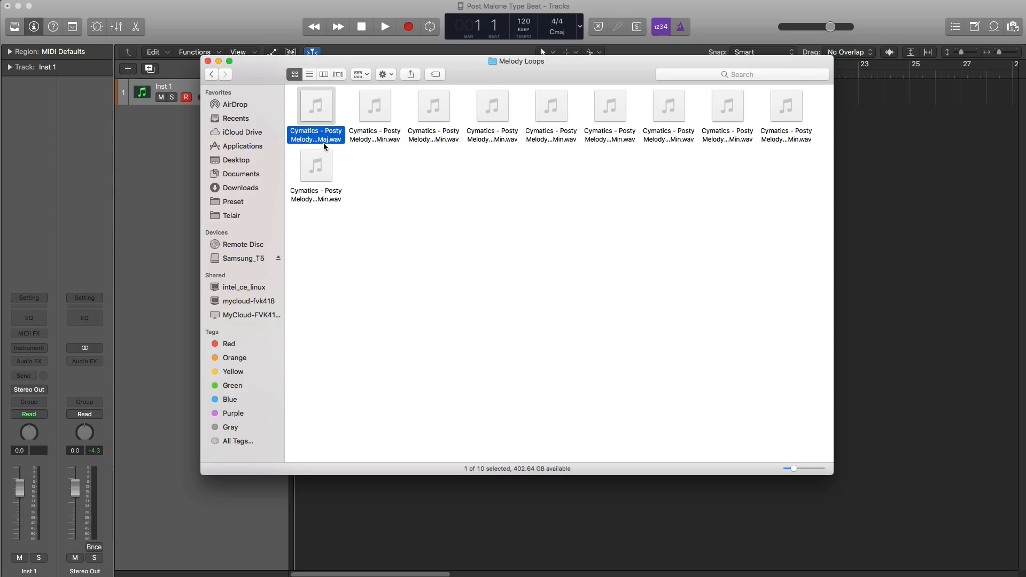
key(space)
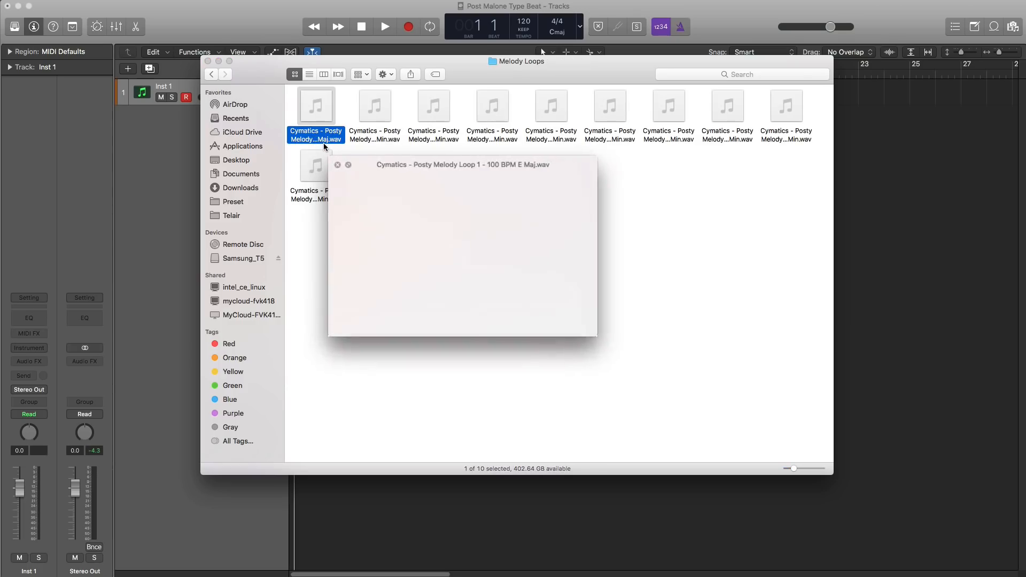
key(Right)
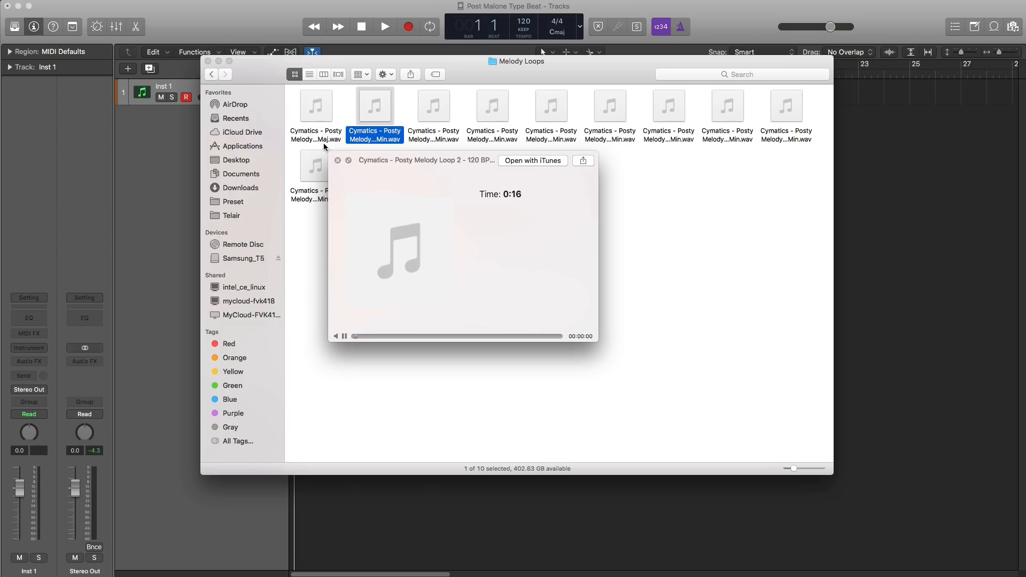
key(Right)
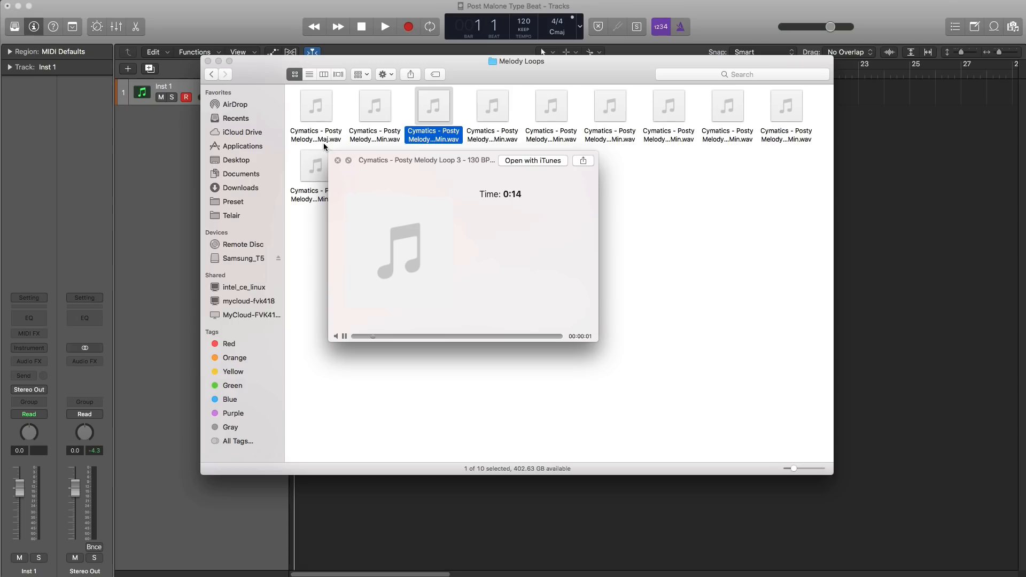
key(Right)
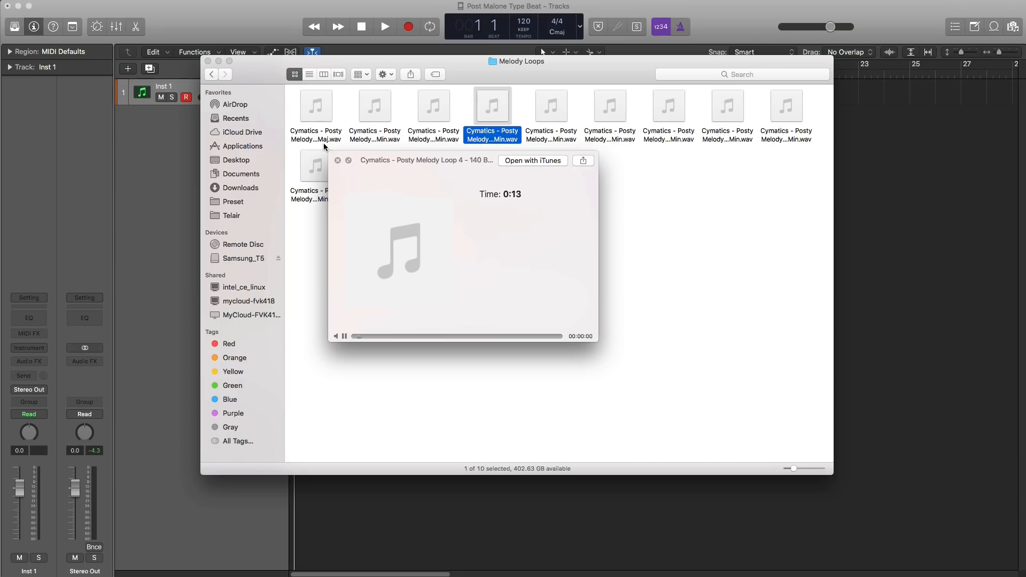
key(Right)
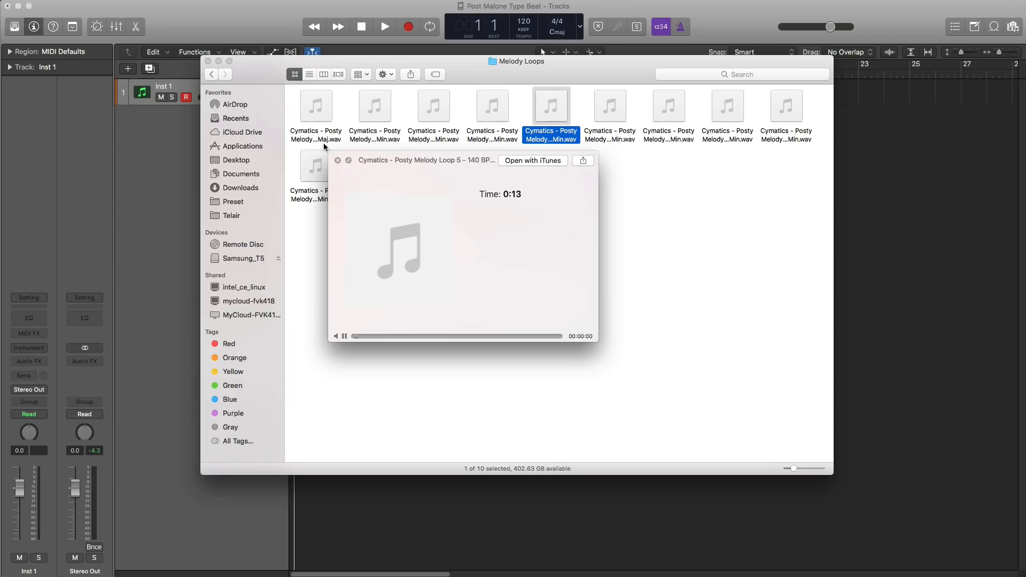
key(Right)
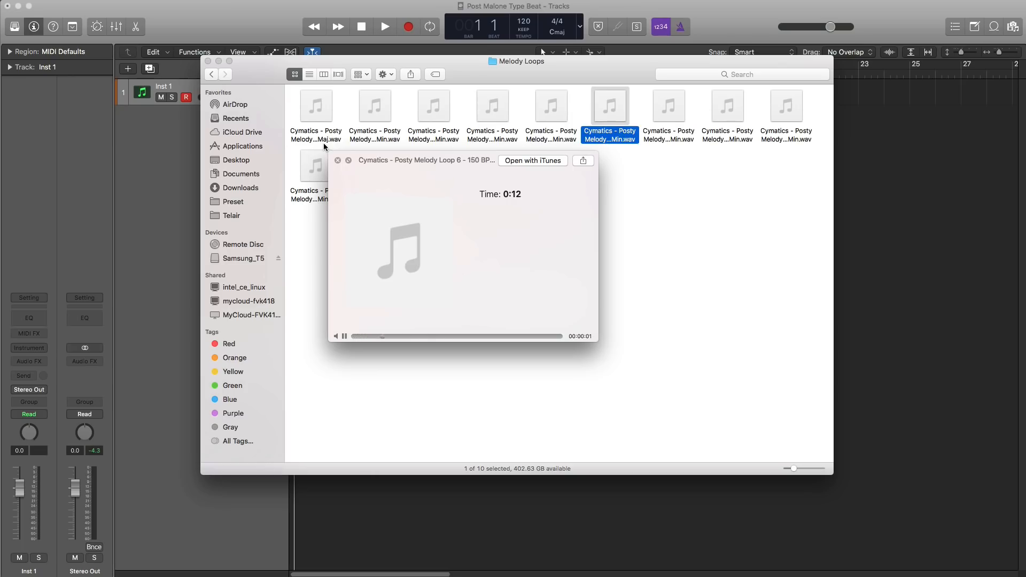
key(Right)
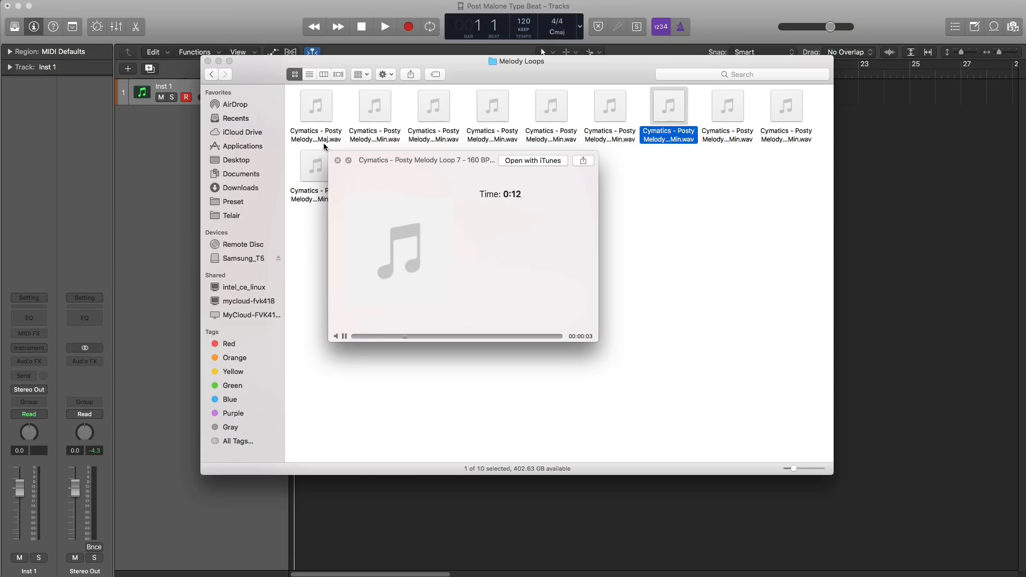
key(Right)
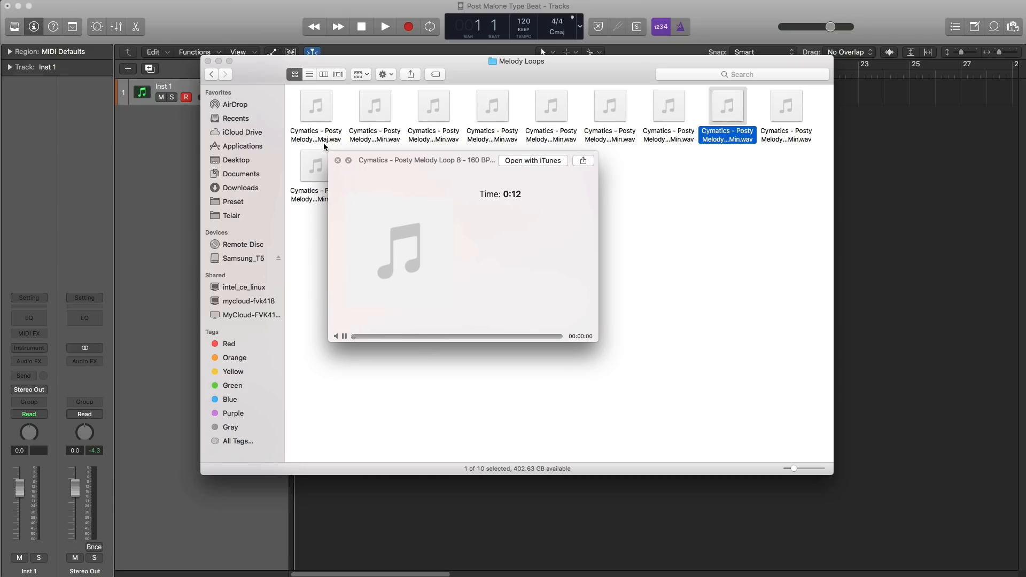
Step: Recheck Posty Melody Loop 7 and import it into the Logic project on a new audio track starting at bar 1
key(Left)
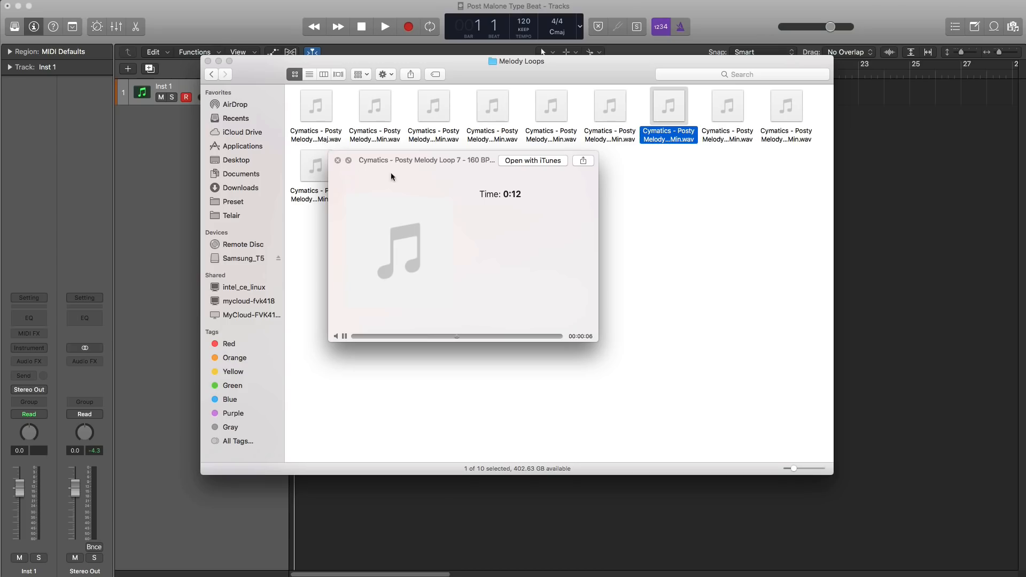
key(space)
drag(644, 77, 286, 202)
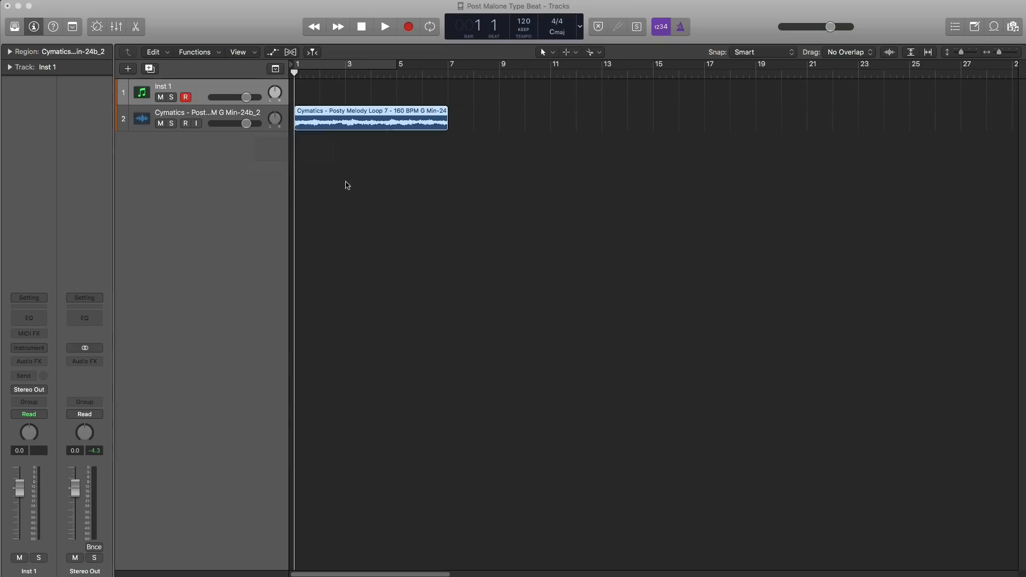
click(429, 159)
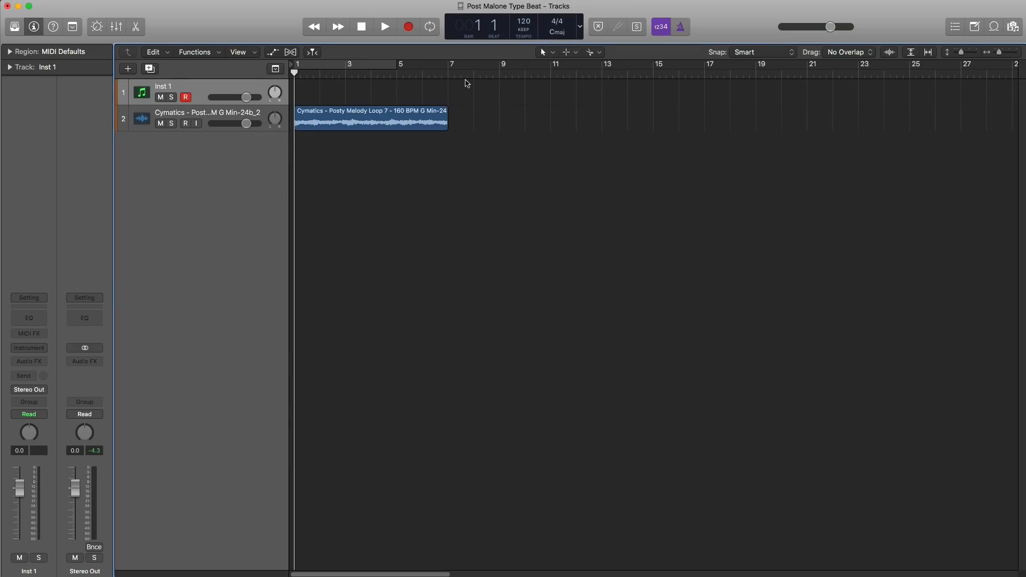
Step: Set the project tempo to 160 BPM
double_click(524, 24)
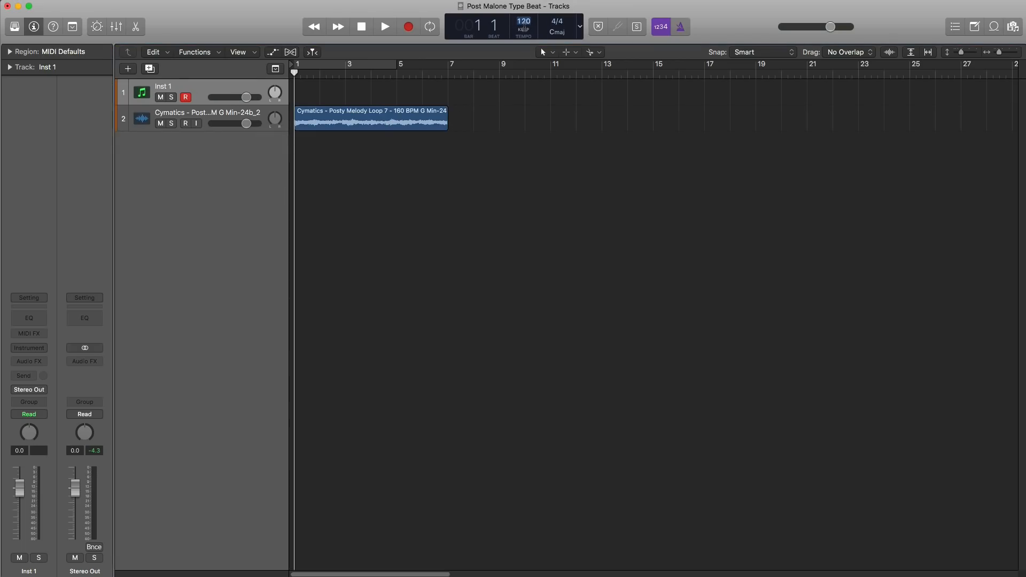
text(160)
key(Return)
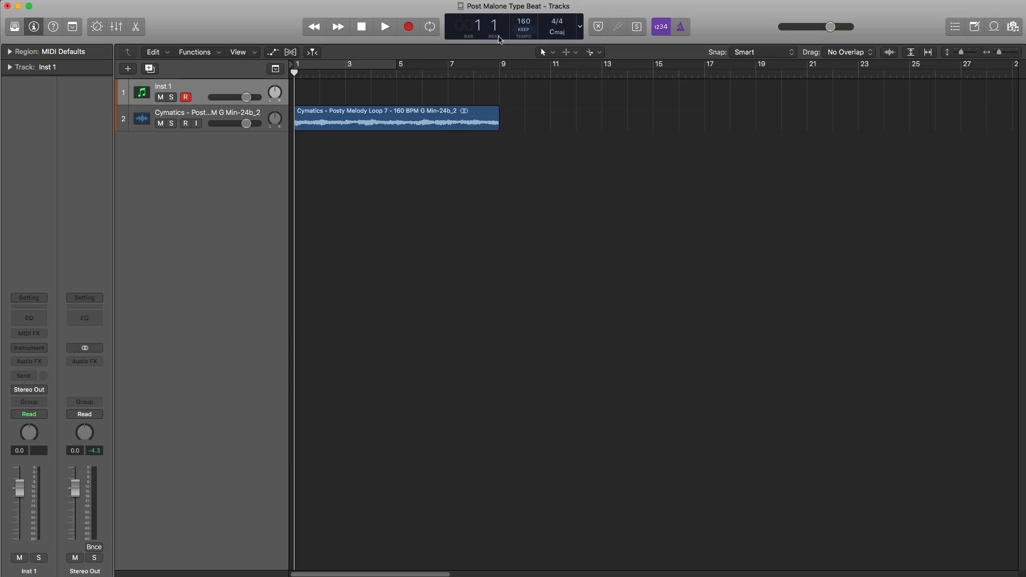
Step: Set the cycle range from bar 1 to bar 9 over the melody region and play it back
drag(316, 76, 501, 86)
key(space)
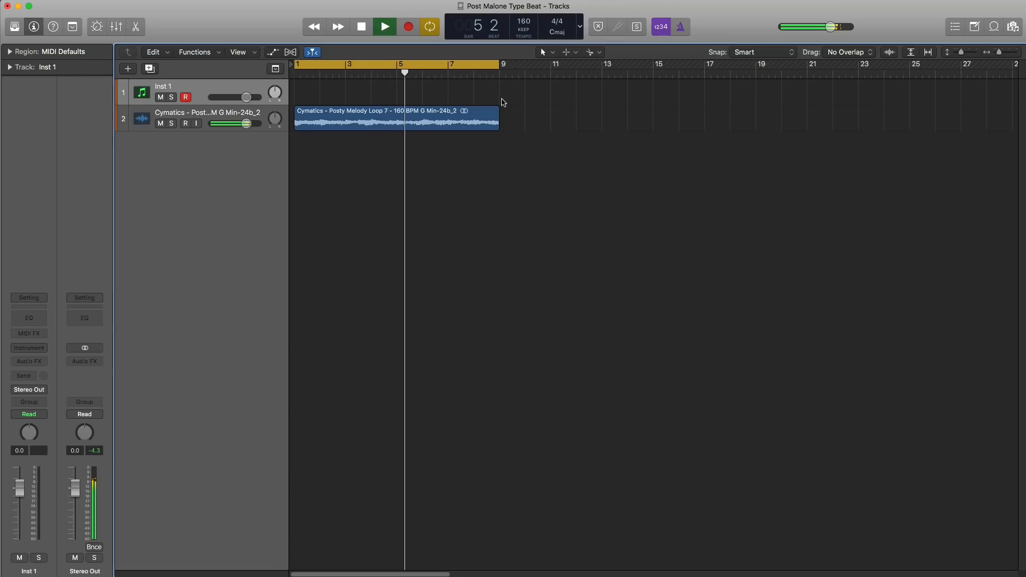
key(space)
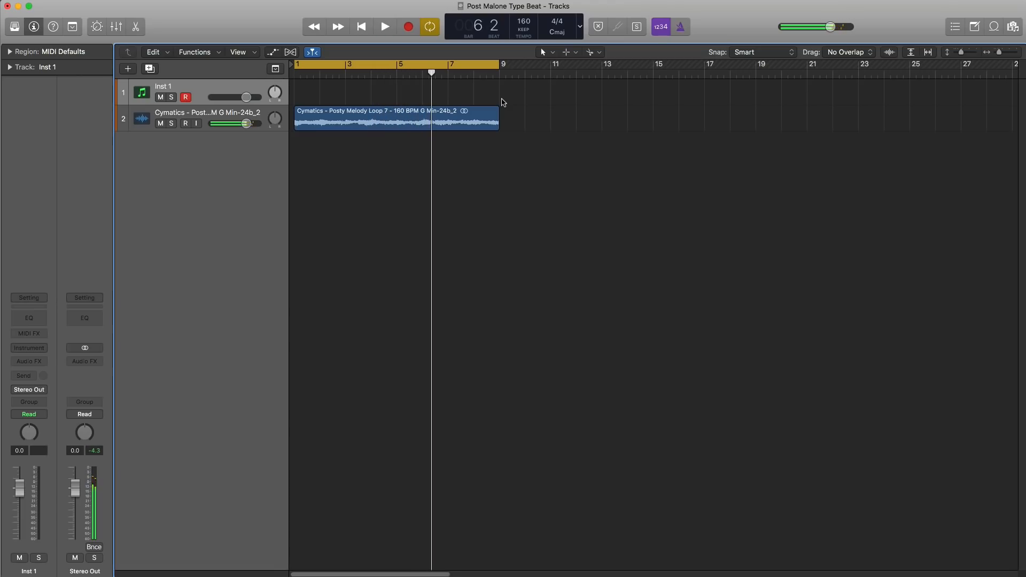
Step: Switch to Finder, open the Hihat Loops folder inside Drums - Loops and preview the first hi-hat loop
click(514, 576)
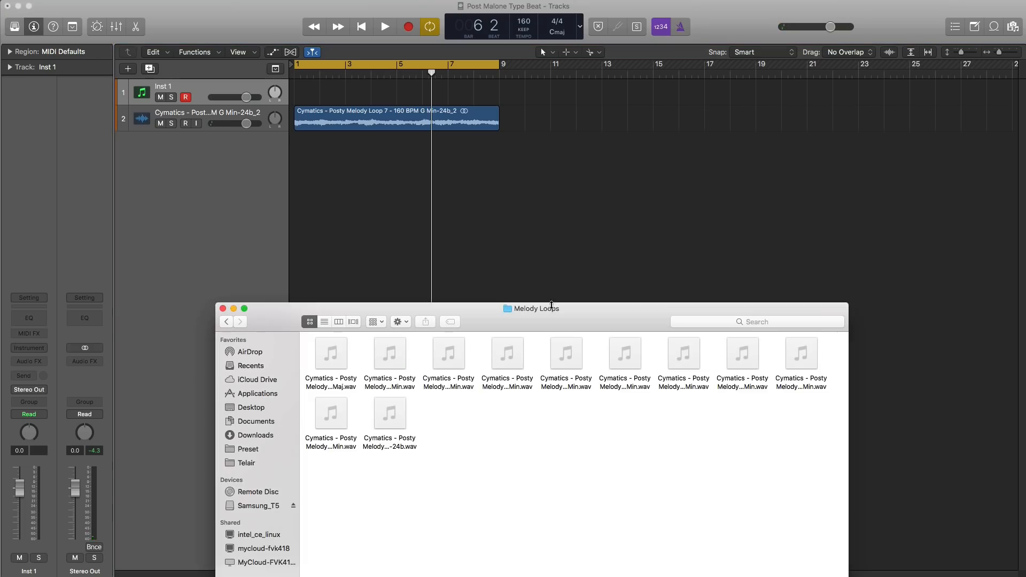
drag(537, 327, 546, 93)
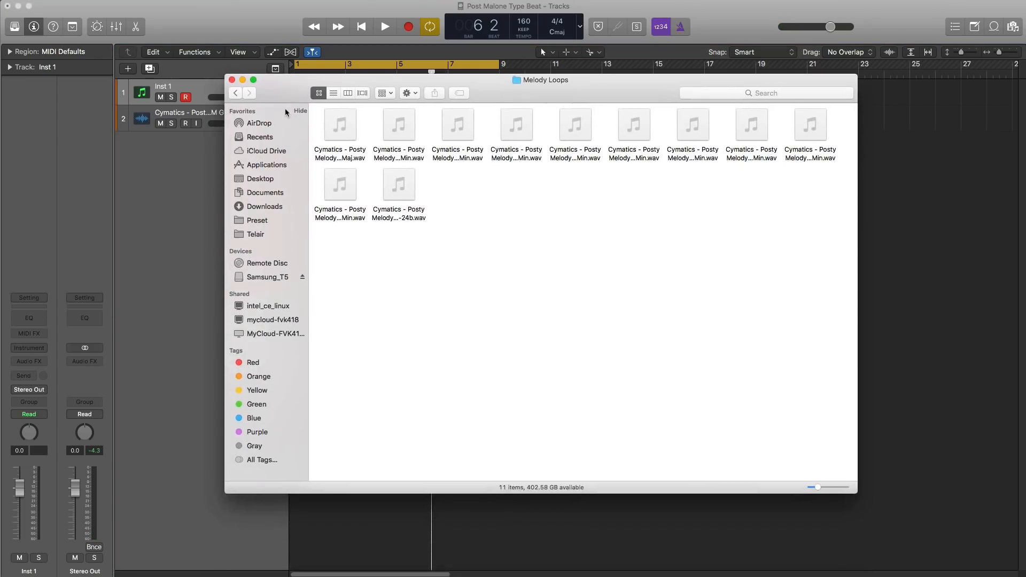
click(235, 94)
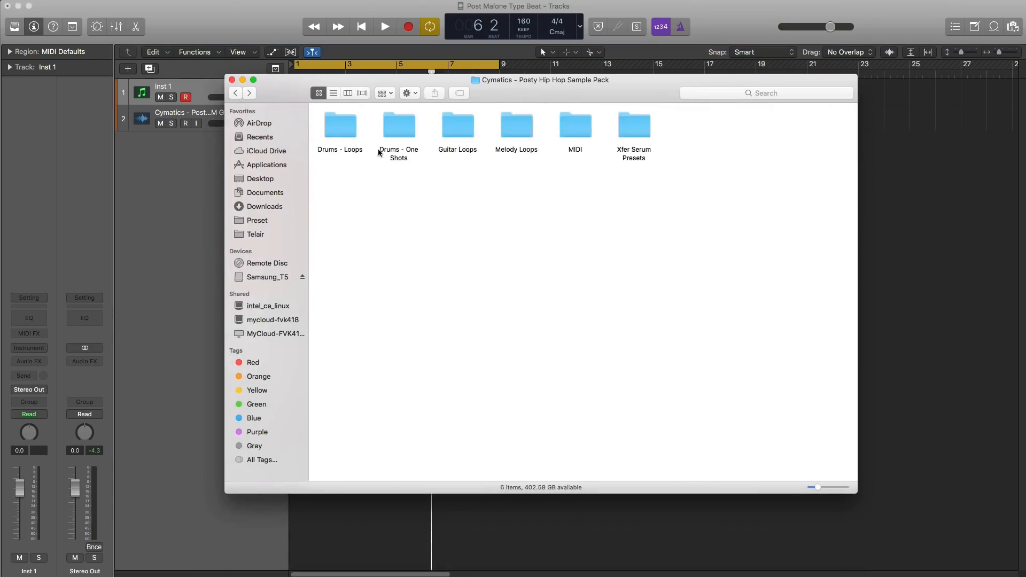
double_click(339, 133)
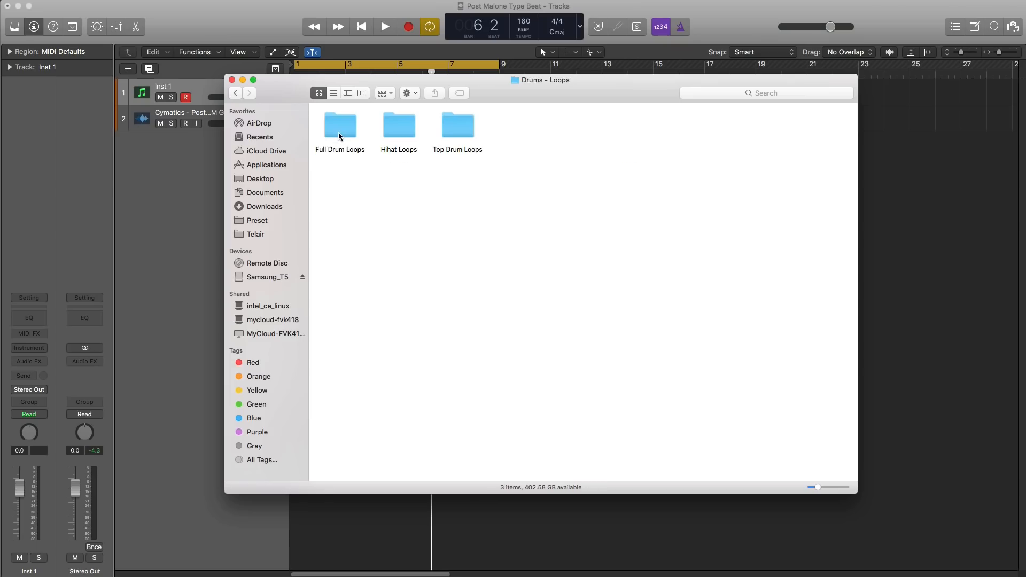
click(400, 135)
double_click(400, 135)
click(349, 151)
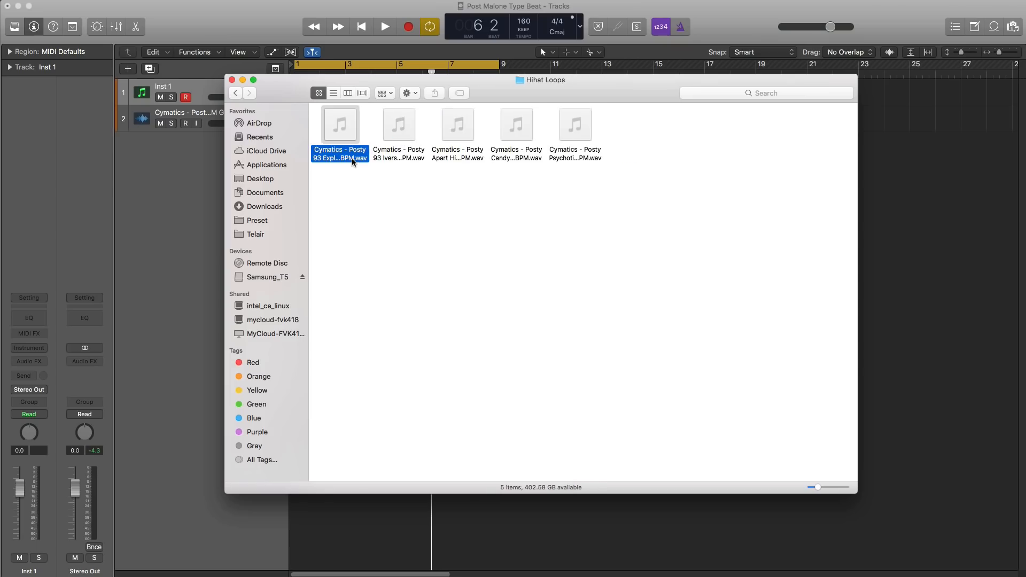
key(space)
key(space)
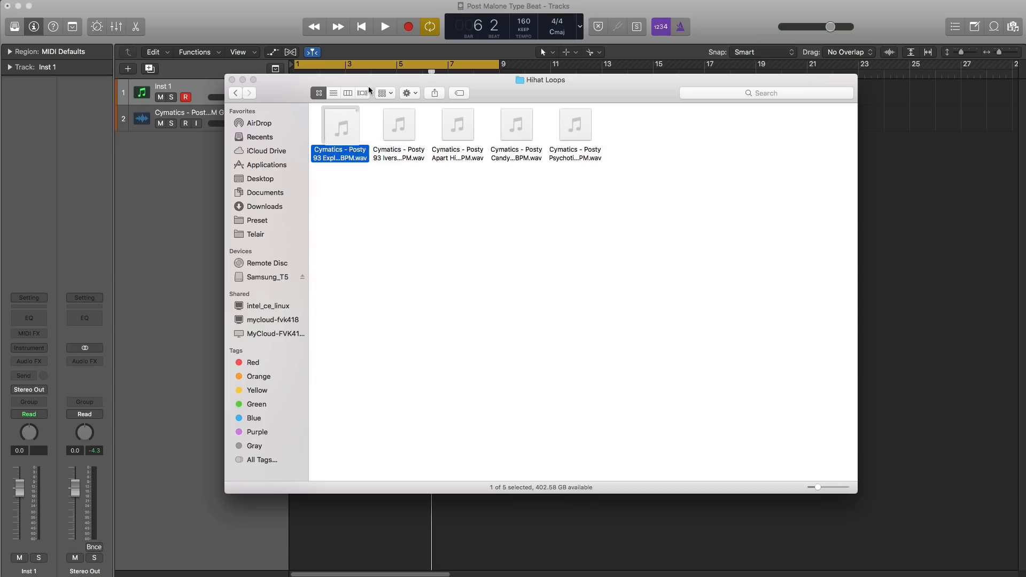
Step: Play the melody loop in Logic and preview the loops in Finder's Hihat Loops folder against it
click(249, 23)
key(space)
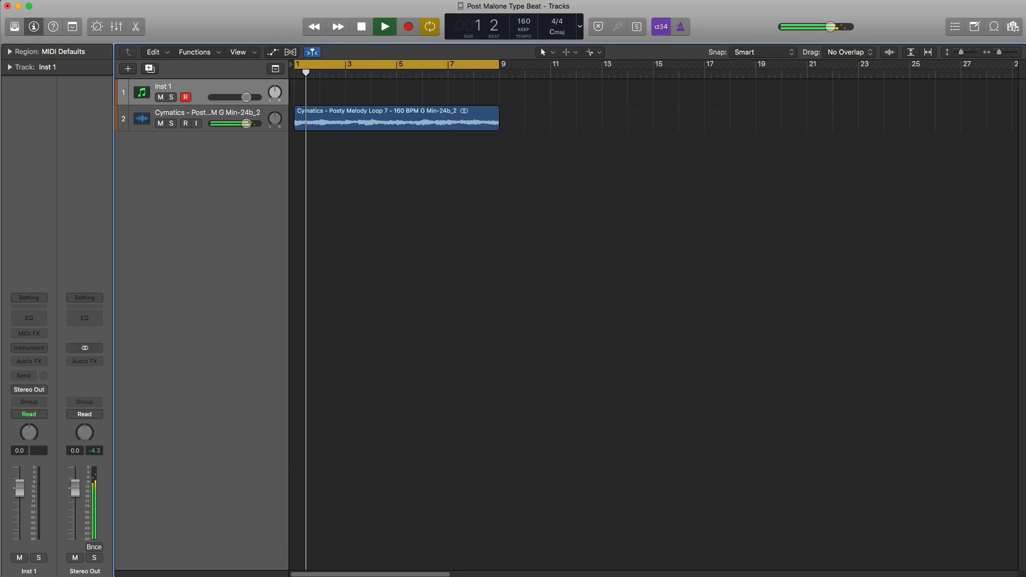
key(super+Tab)
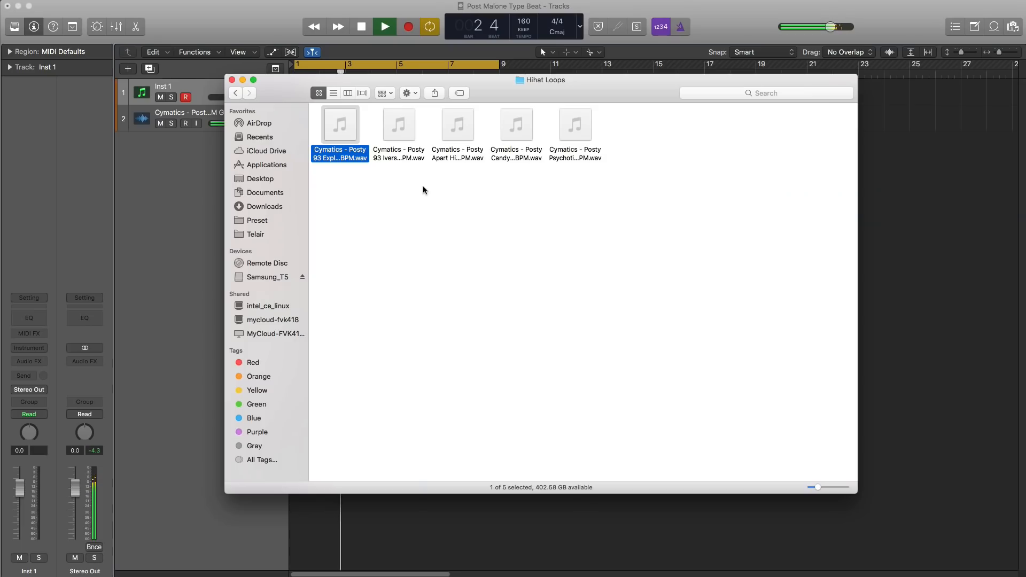
key(space)
key(Right)
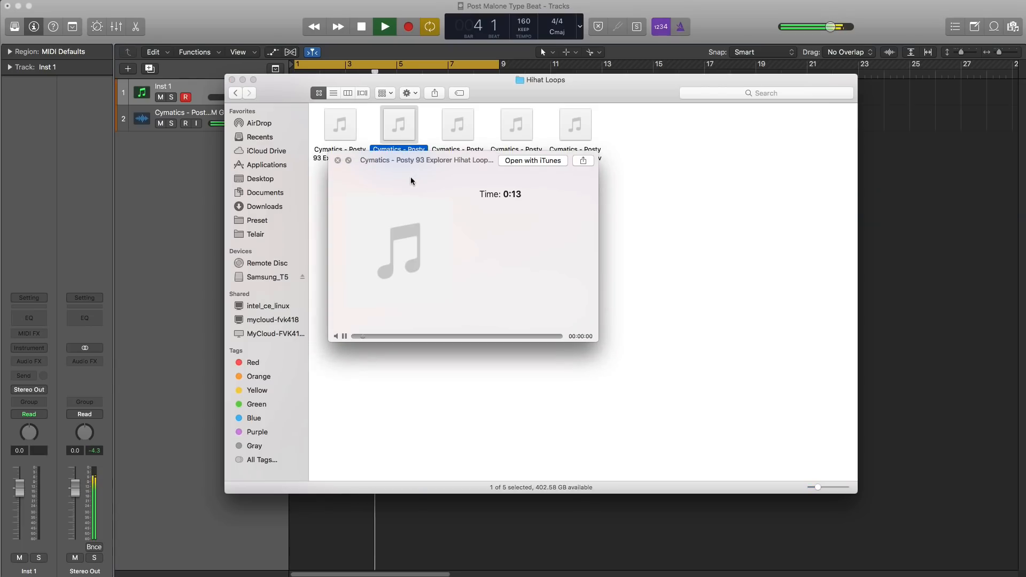
key(Right)
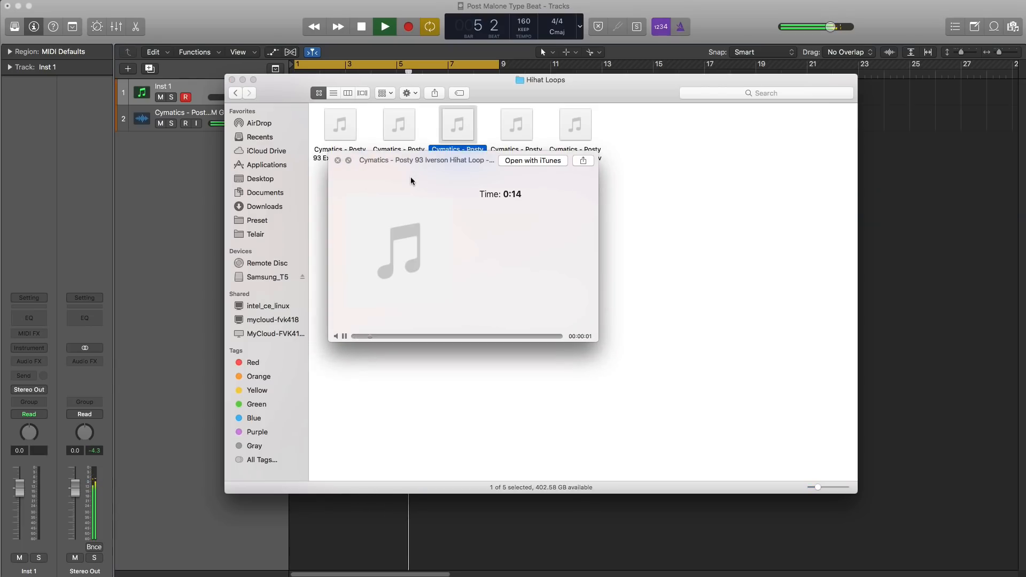
key(Right)
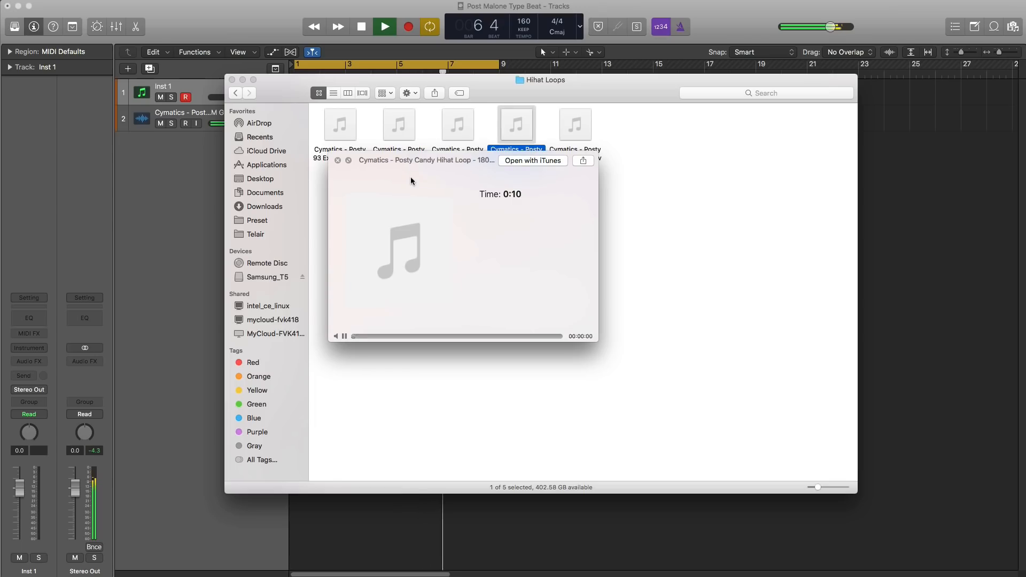
key(Right)
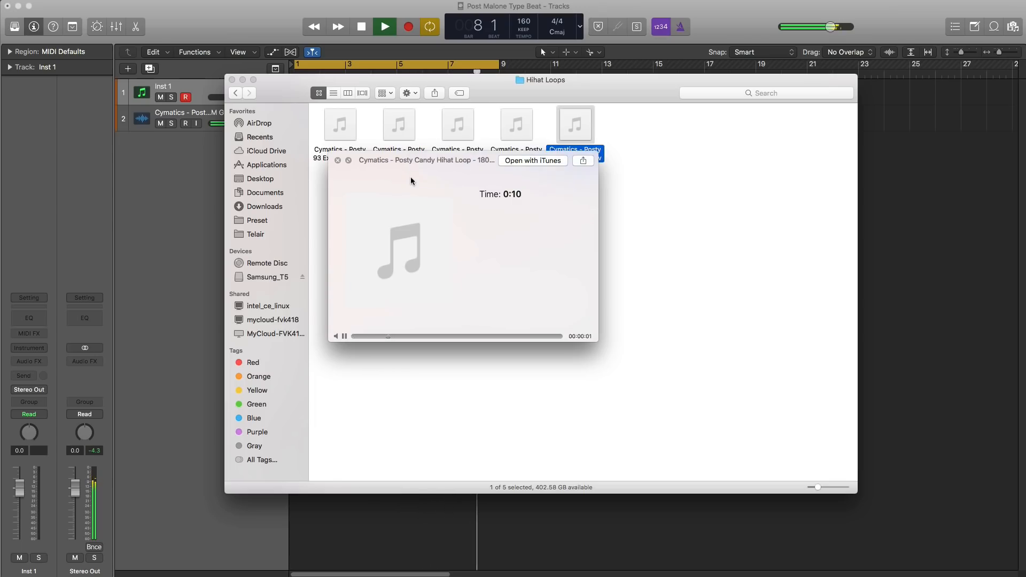
key(Left)
key(Left)
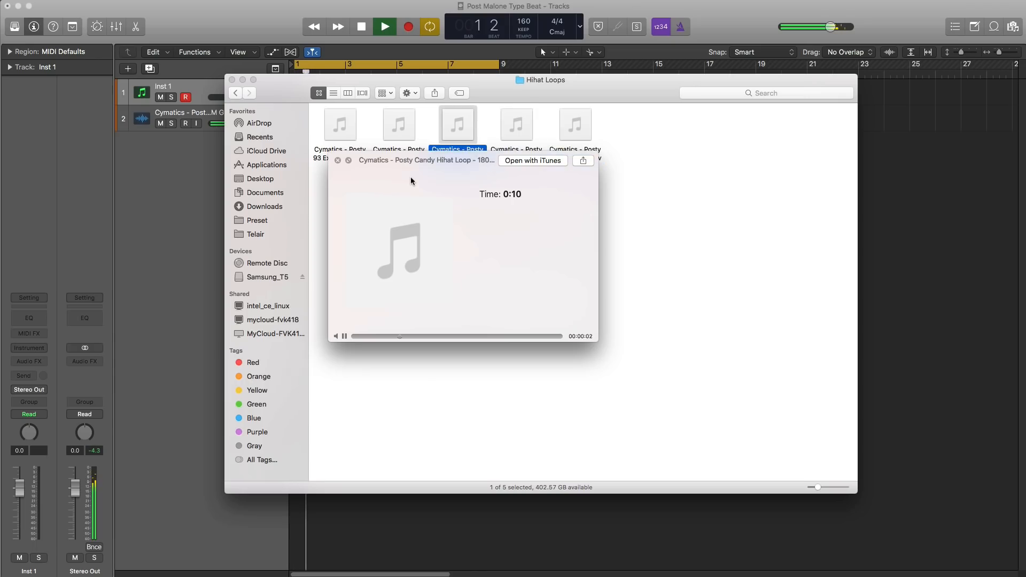
Step: Import the Posty 93 Iverson Hihat Loop into Logic on a new audio track at bar 1 and stop playback
key(Left)
key(space)
drag(524, 89, 893, 215)
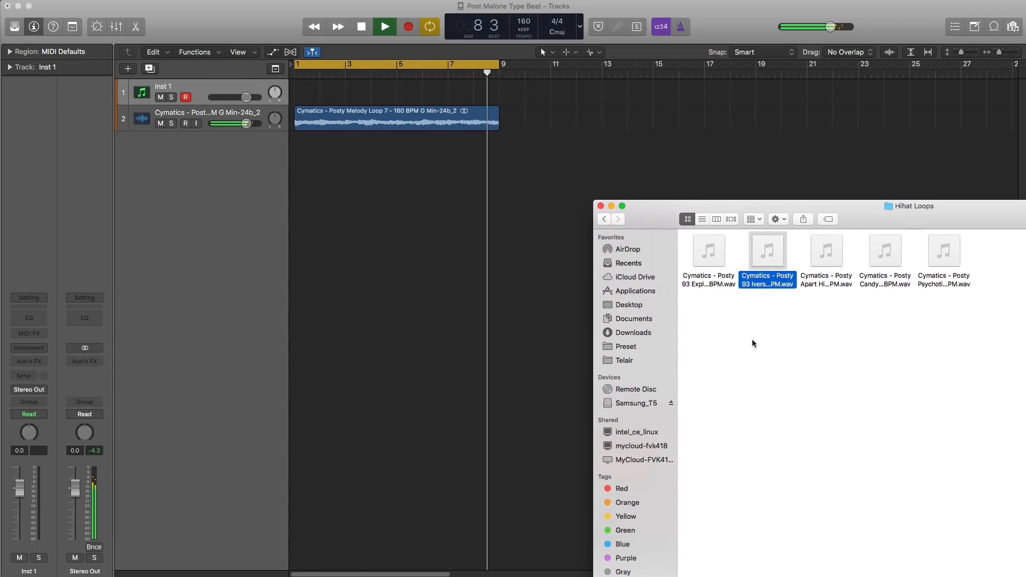
drag(757, 285, 296, 231)
click(433, 256)
key(space)
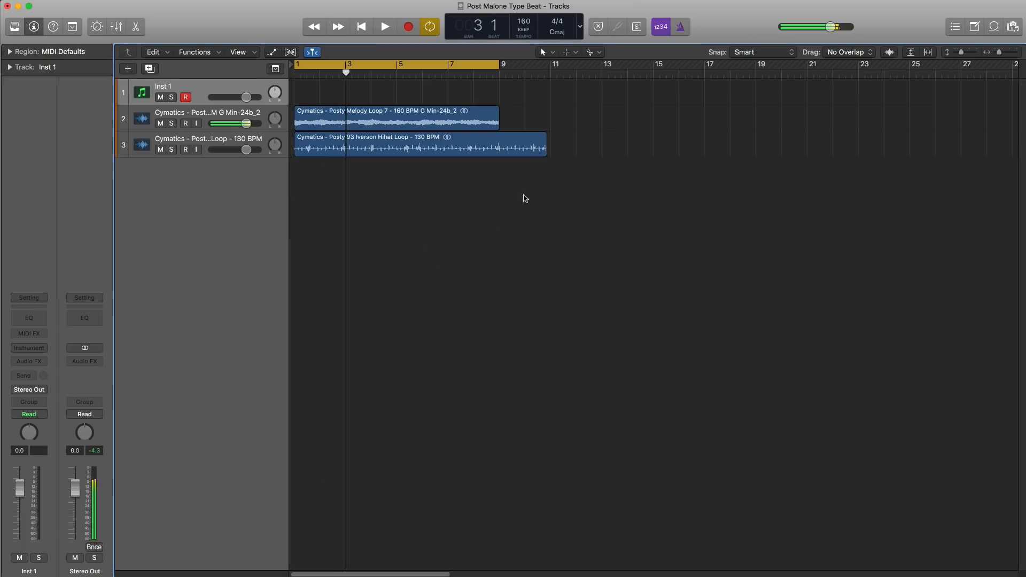
Step: Trim the end of the Iverson hi-hat region to bar 9 and play its track soloed
drag(546, 149, 499, 148)
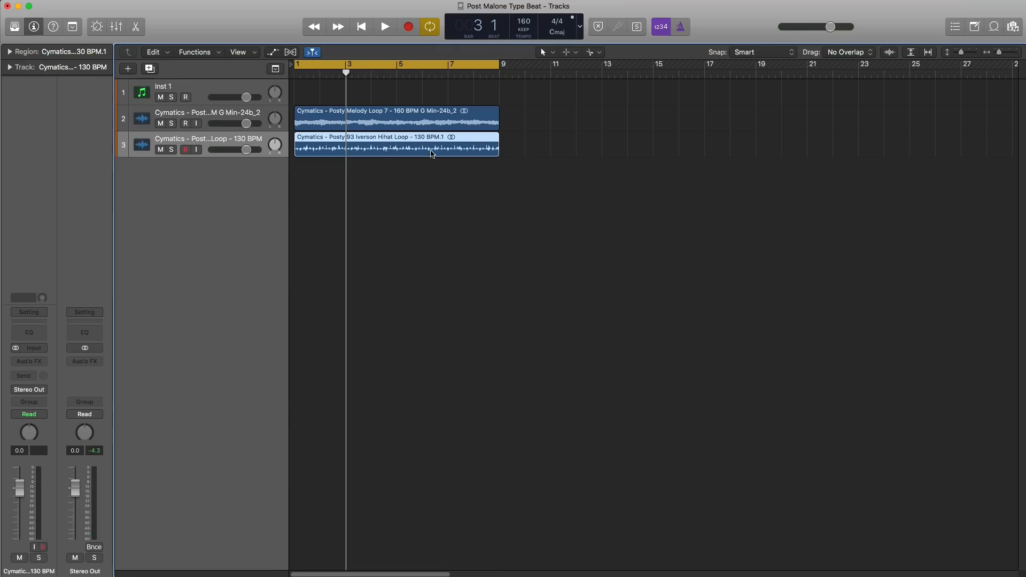
click(171, 149)
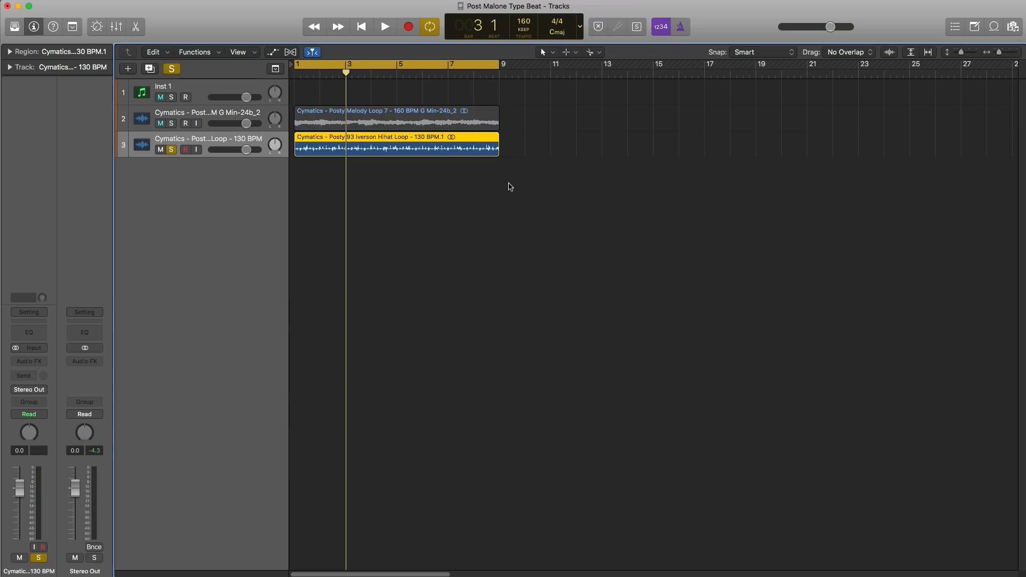
key(space)
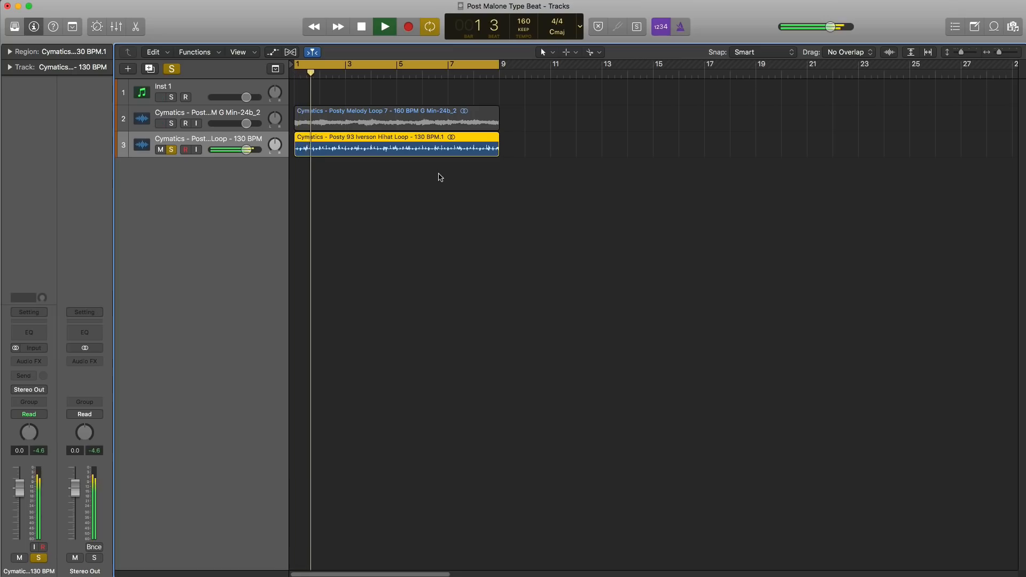
Step: Solo the melody track as well, lower the hi-hat track's volume to -4.6 dB during playback and stop
click(171, 124)
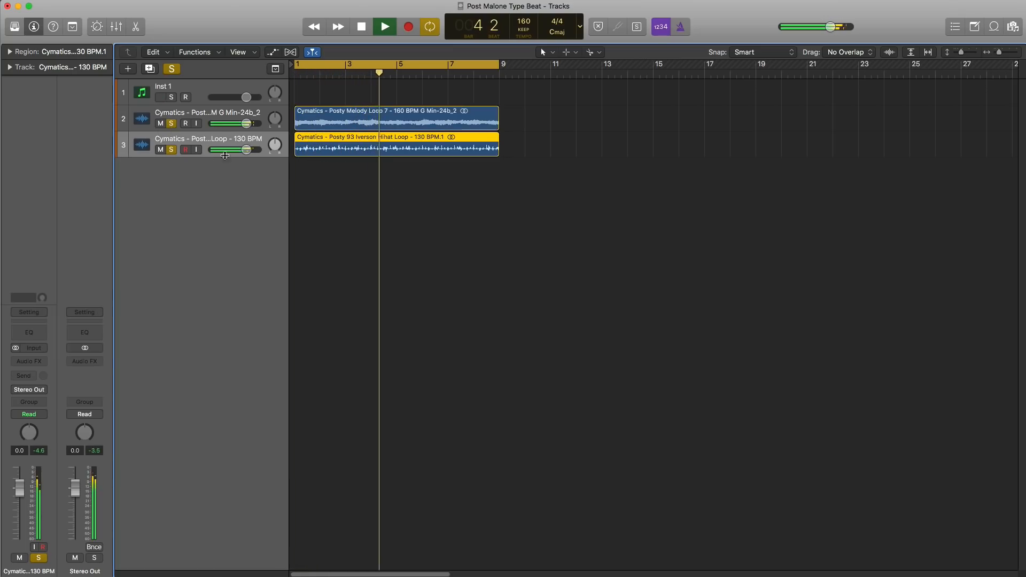
drag(225, 155, 233, 156)
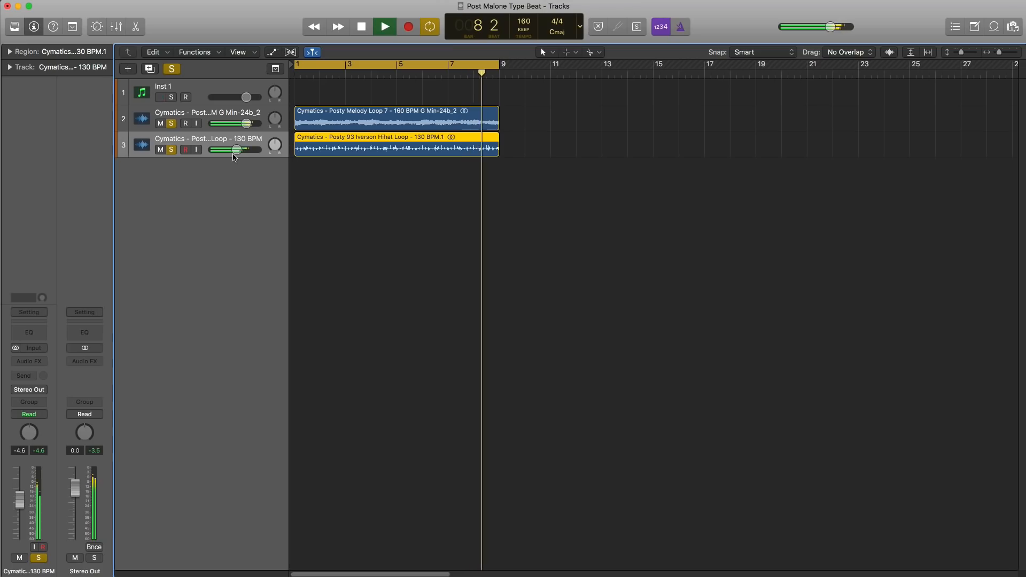
key(space)
Step: Switch to Finder and open the Claps folder inside Drums - One Shots of the Cymatics Posty pack
key(super+Tab)
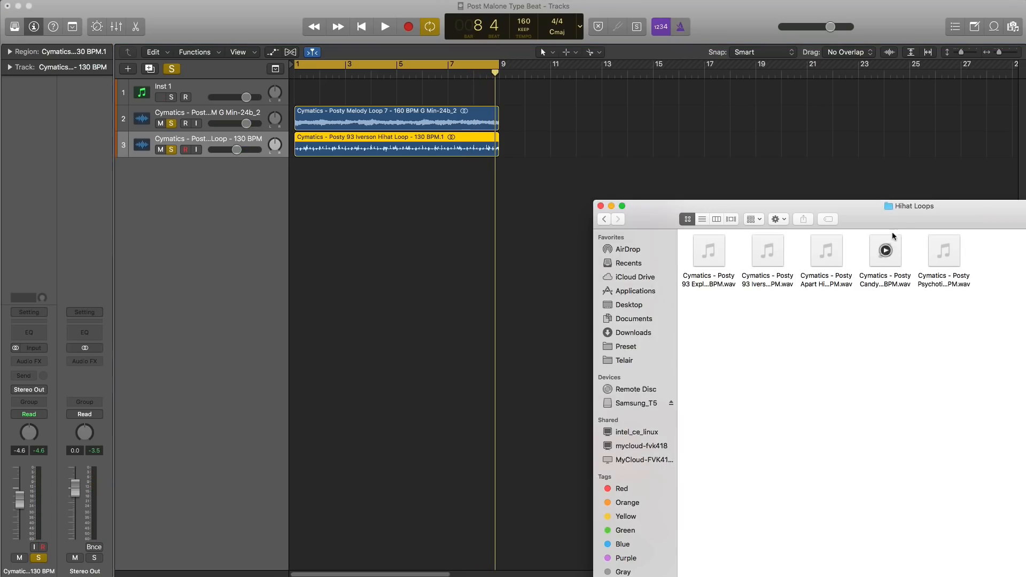
drag(903, 225, 538, 128)
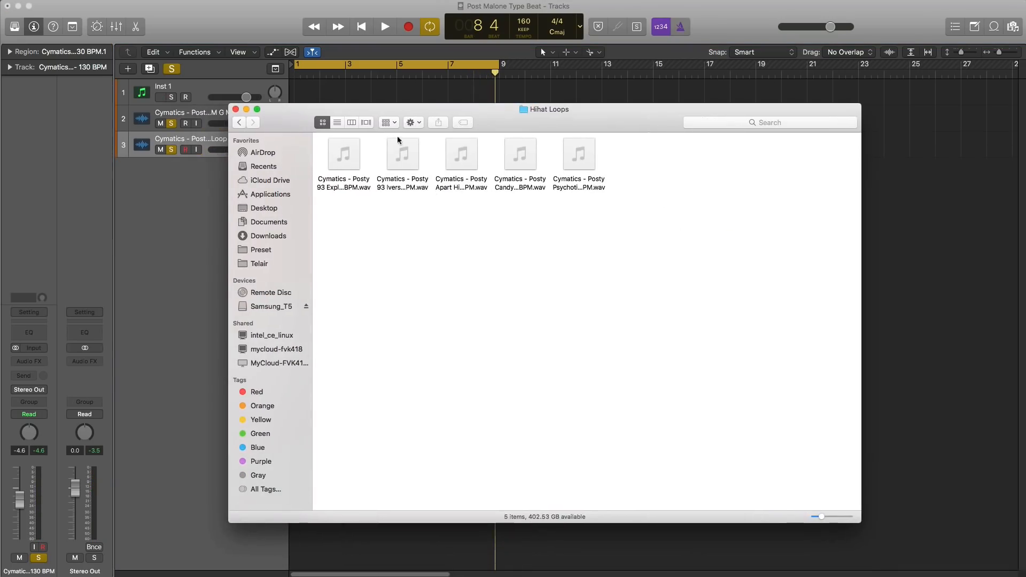
click(239, 122)
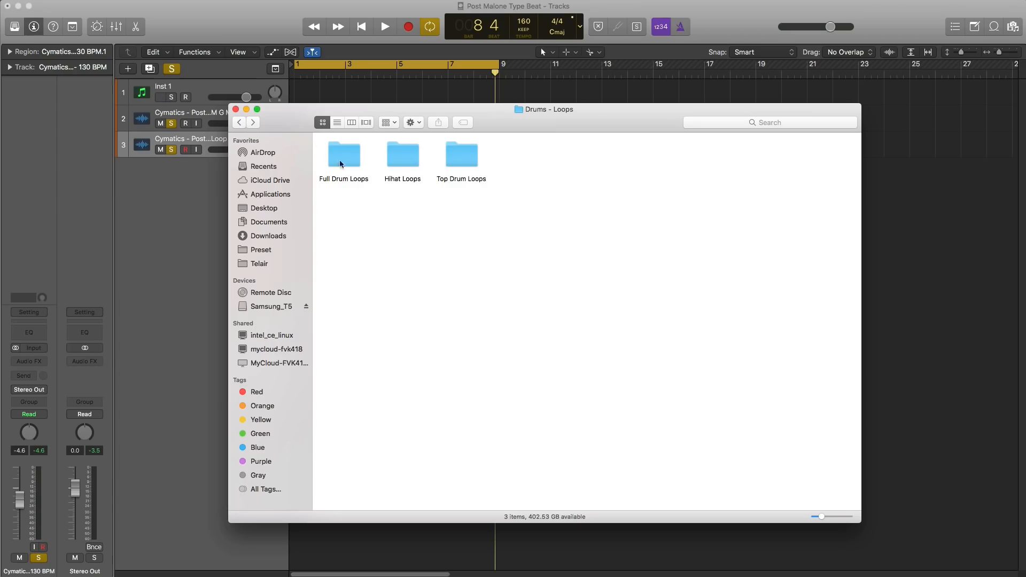
click(239, 123)
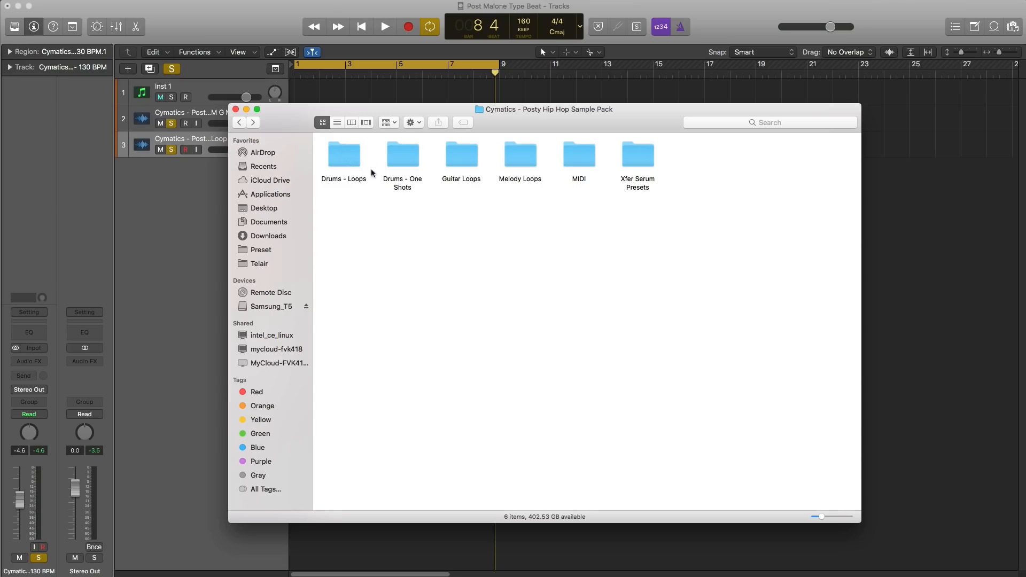
double_click(403, 174)
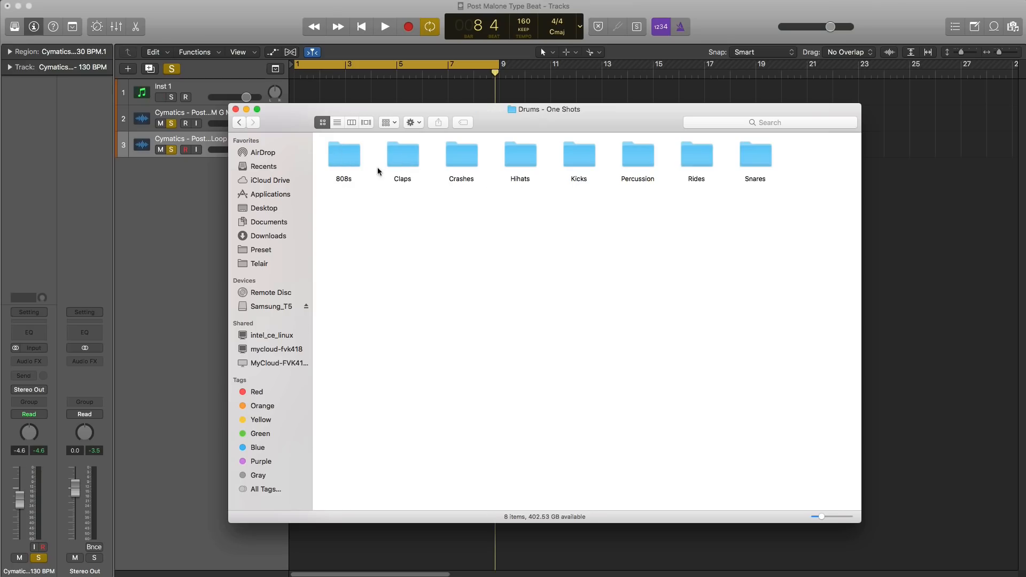
double_click(399, 161)
Step: Preview the clap one-shots, compare the 93 Trapstar clap with the first one, and leave the first clap selected
click(347, 187)
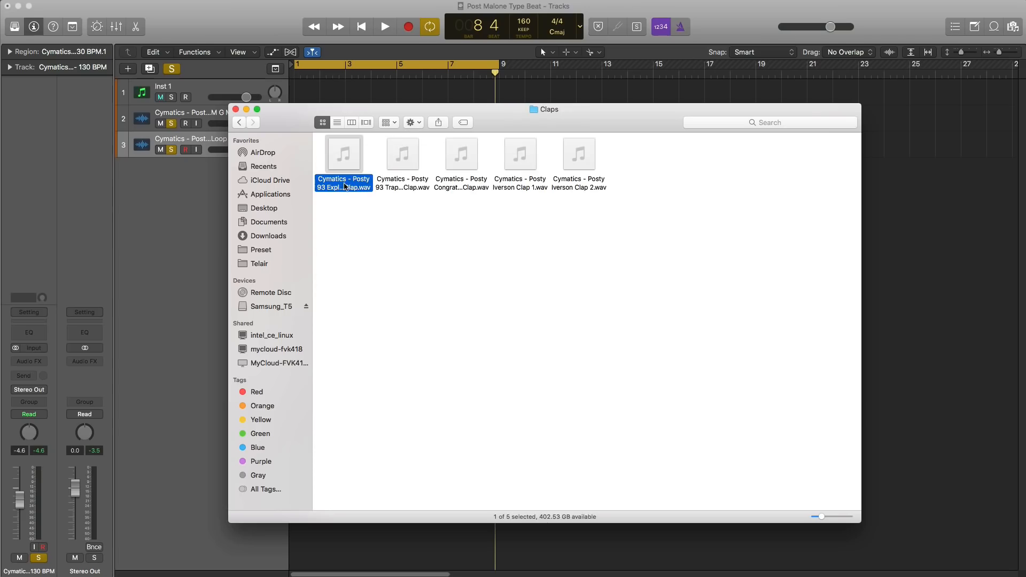
key(space)
key(Right)
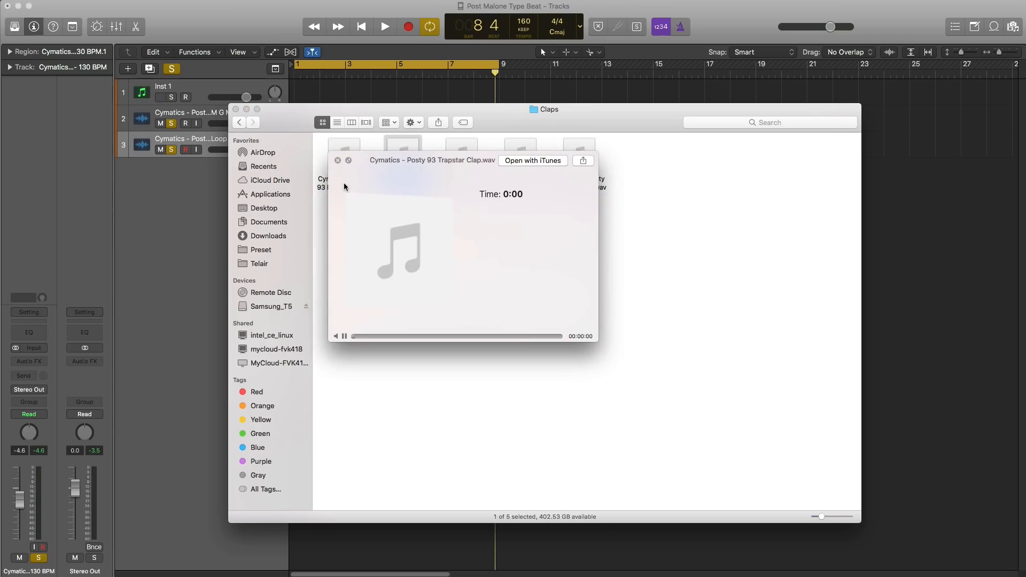
key(Right)
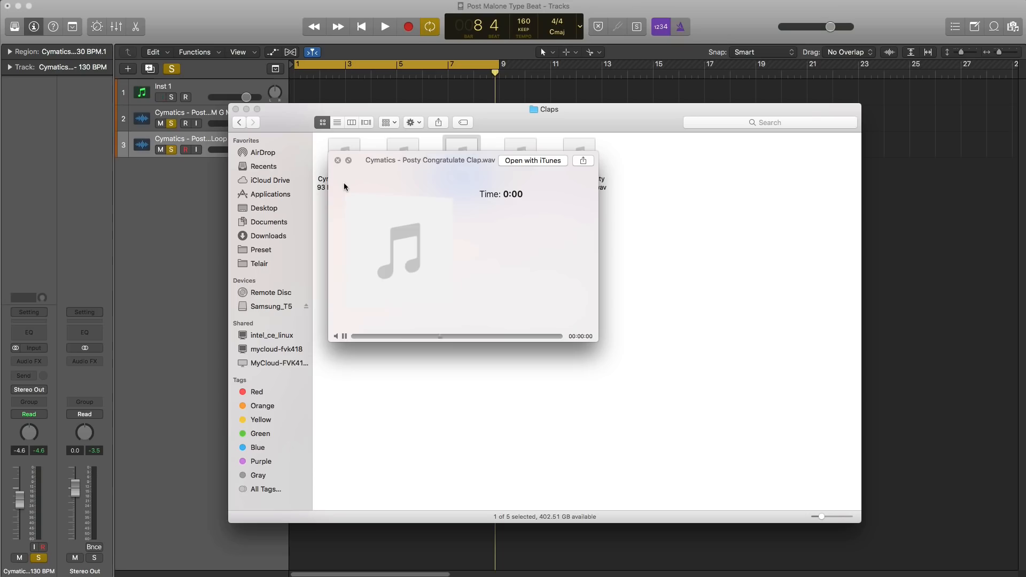
key(Right)
key(Right)
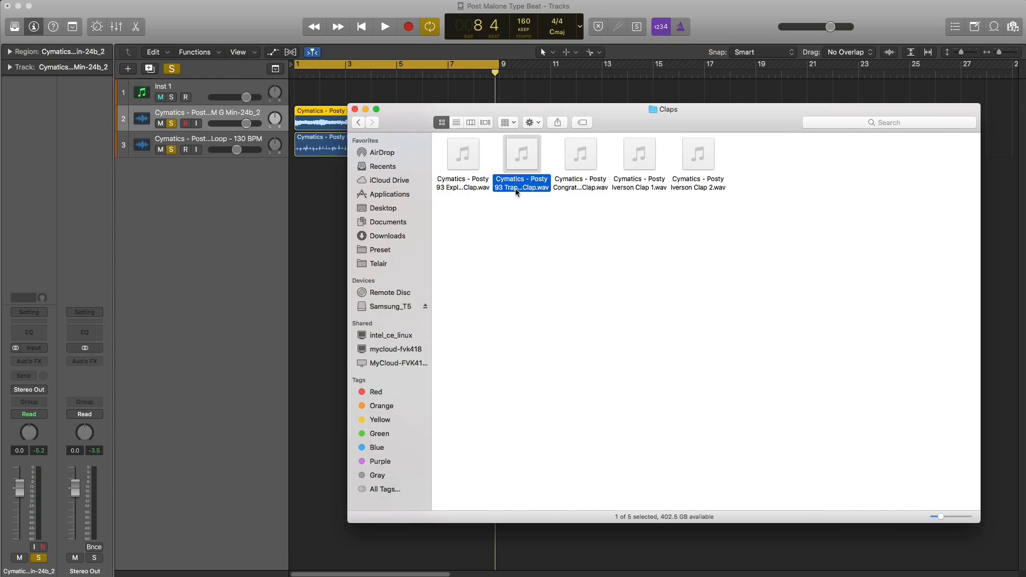
key(space)
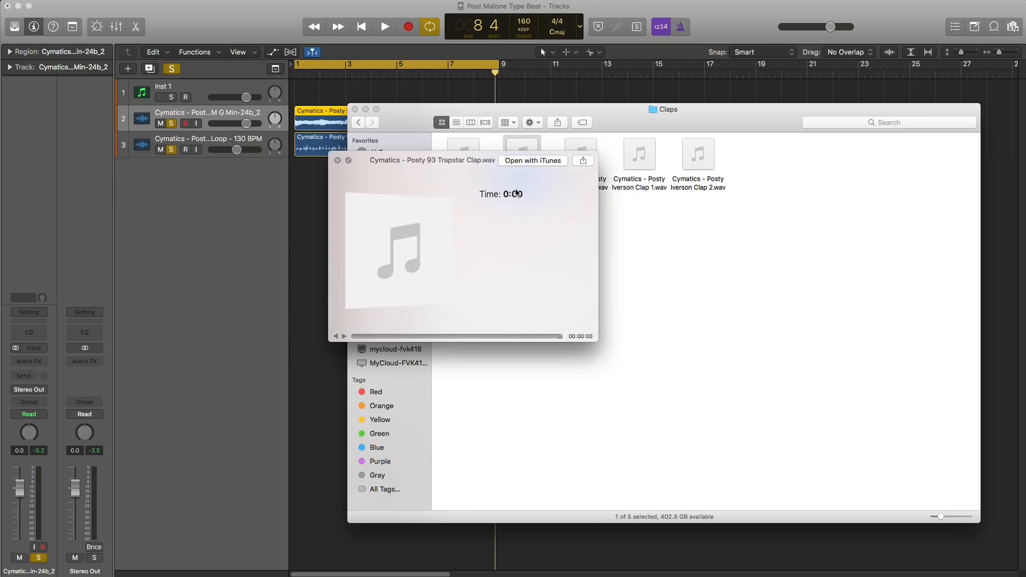
key(Left)
key(space)
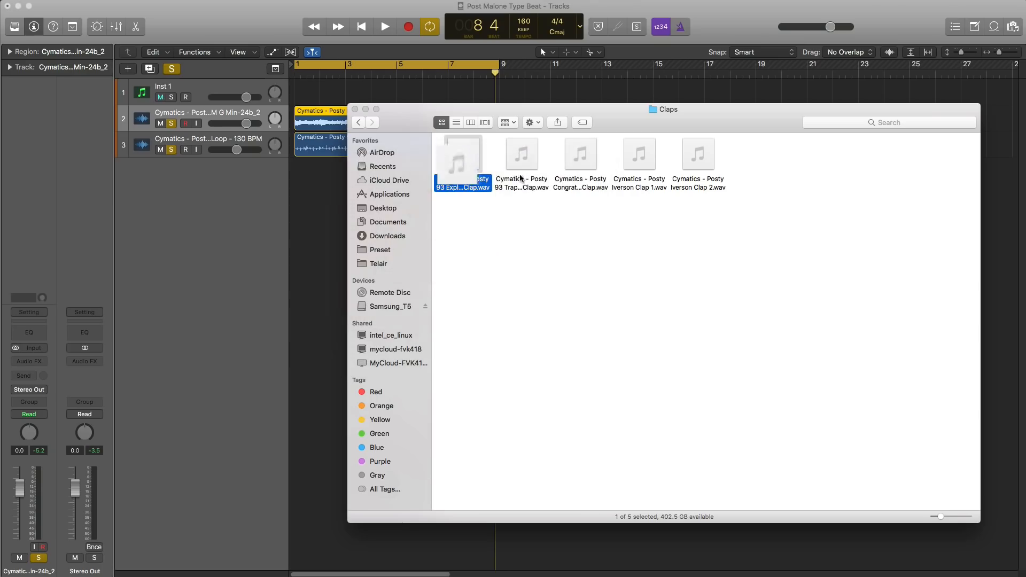
Step: In Logic, move the Inst 1 track below the hi-hat track and load the EXS24 sampler on it
drag(419, 127, 1025, 164)
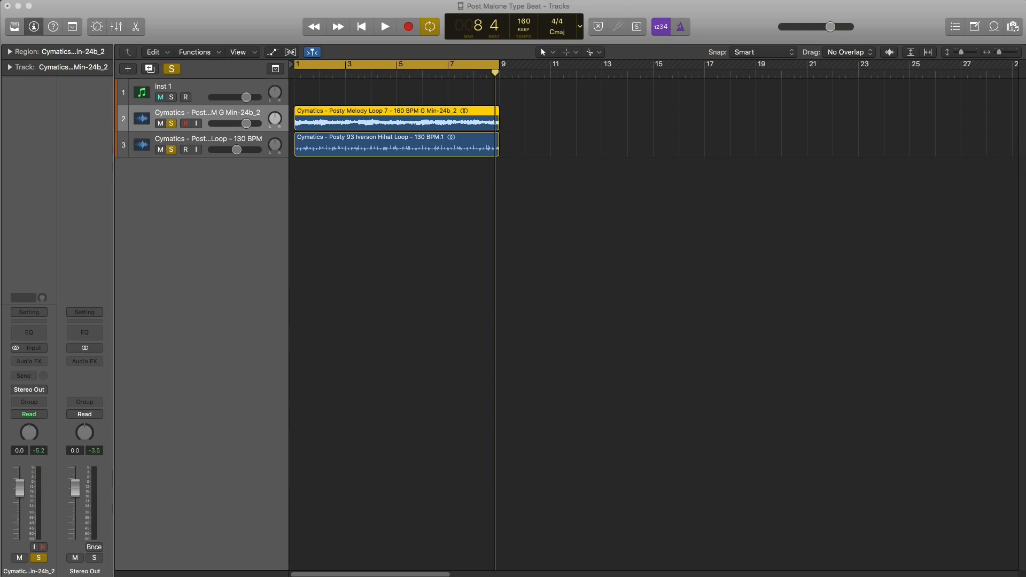
drag(196, 95, 192, 213)
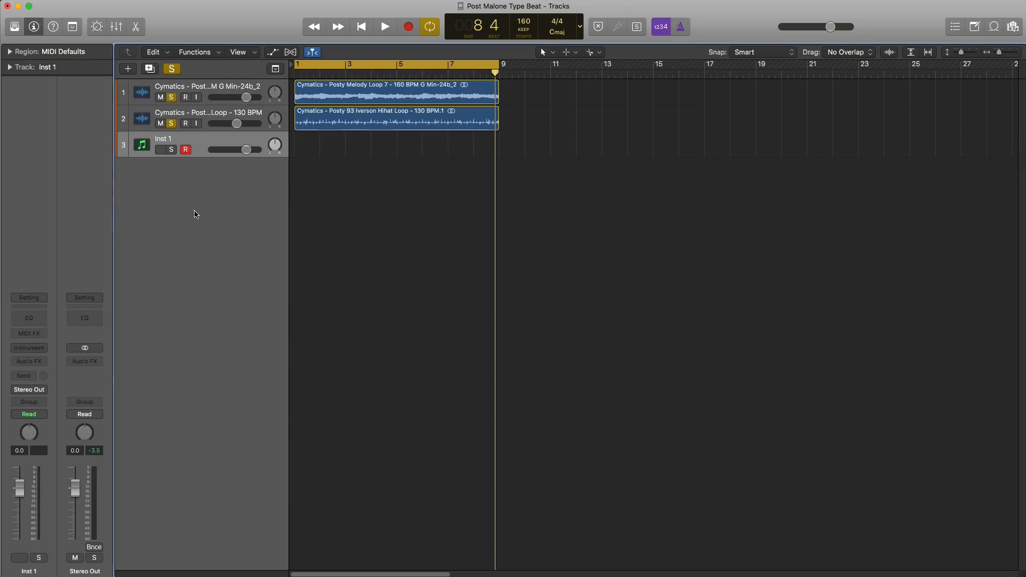
click(32, 348)
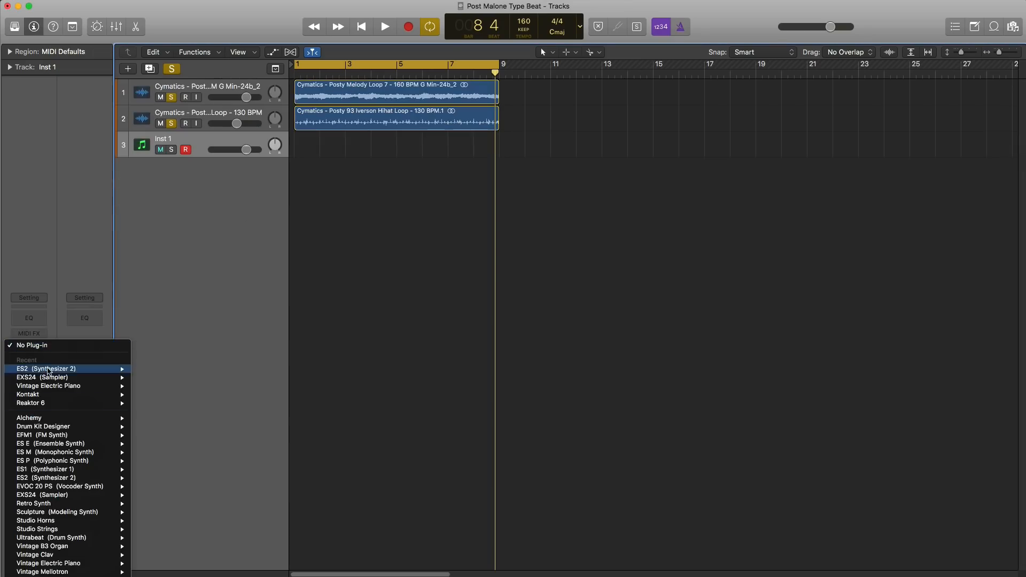
mouse_move(52, 377)
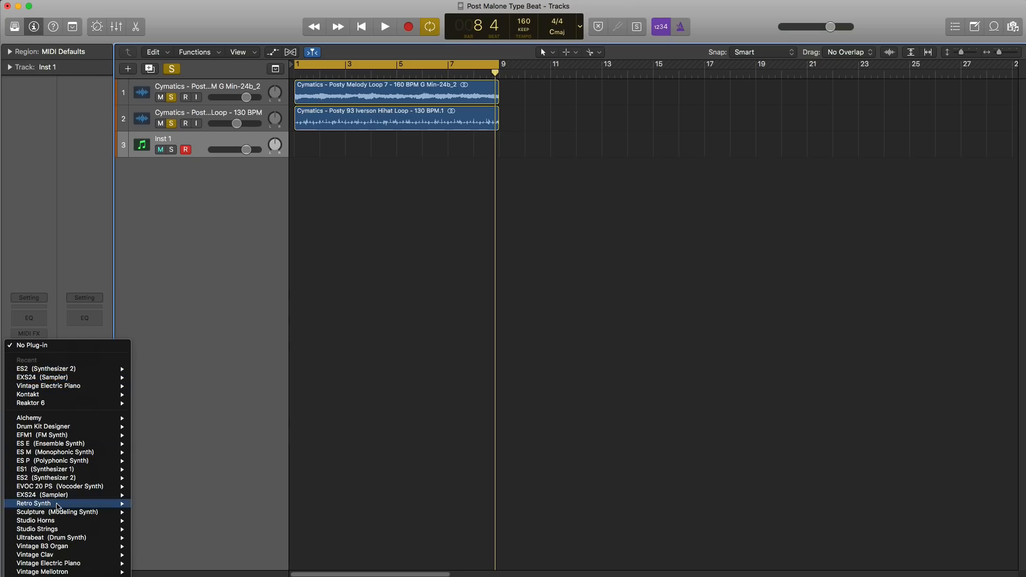
mouse_move(54, 495)
click(150, 503)
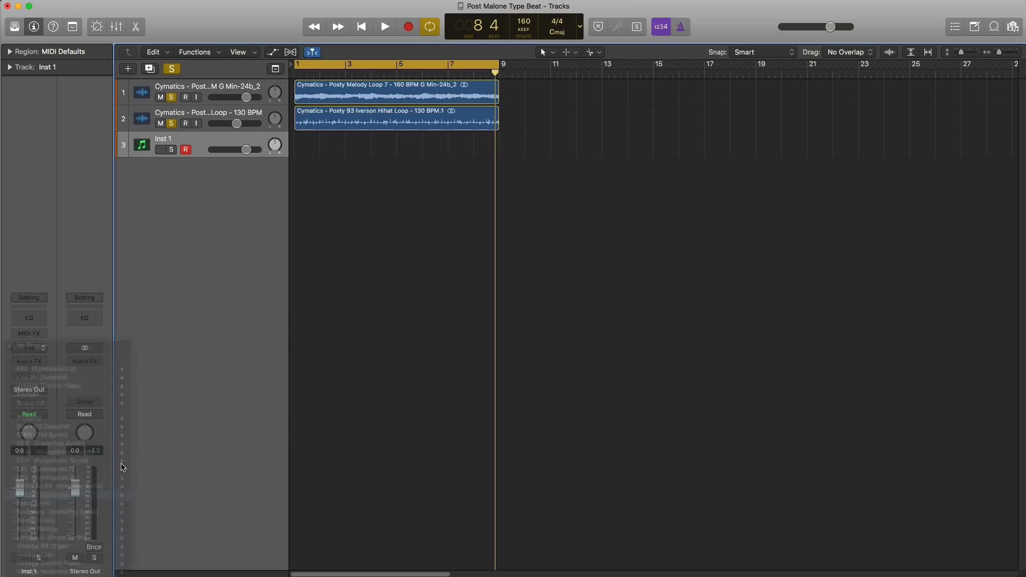
Step: Open the EXS24 instrument editor and map the selected Posty 93 clap sample to key D#2
click(340, 71)
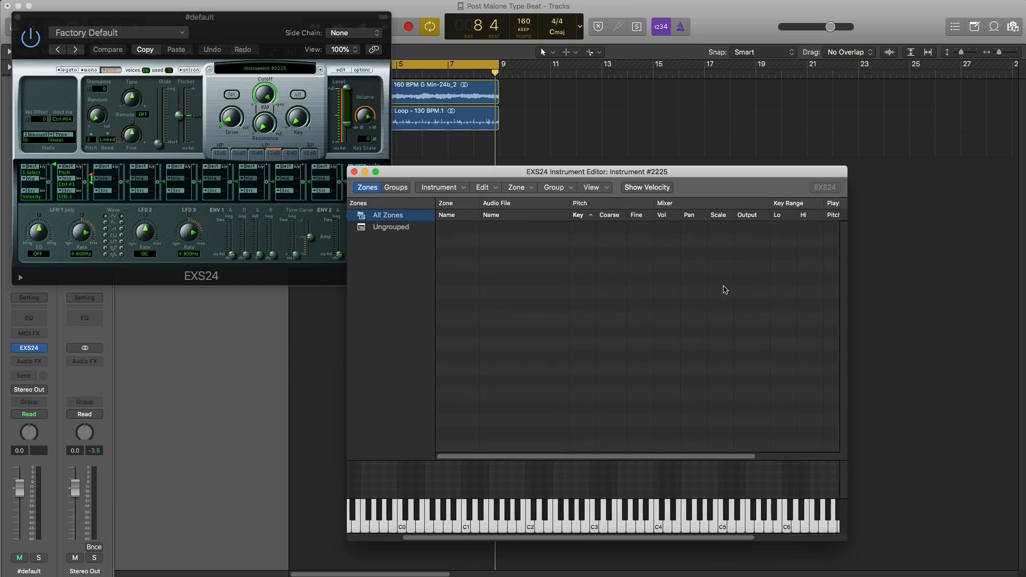
drag(1025, 251, 546, 515)
click(547, 515)
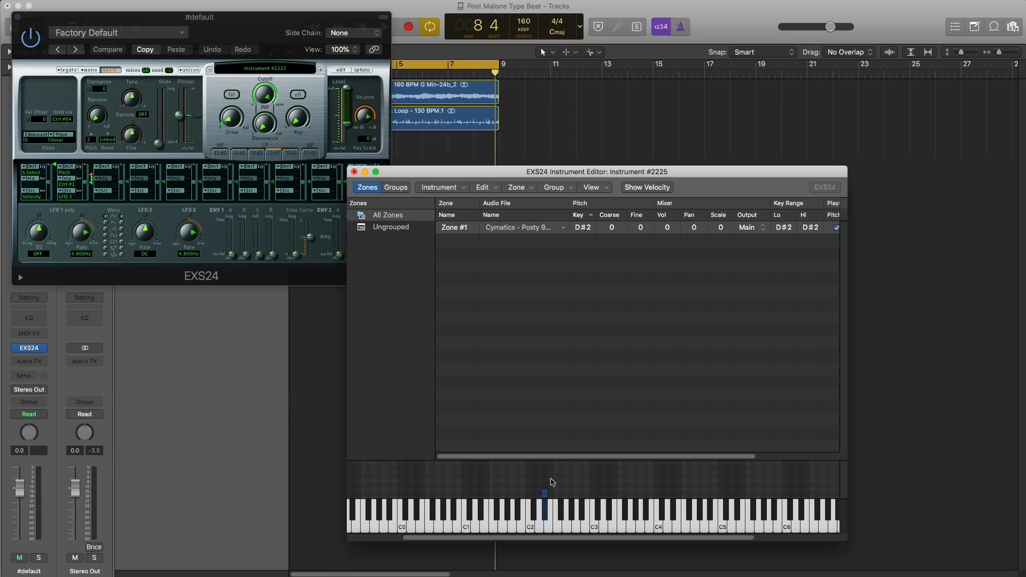
Step: Turn off solo on the melody and hi-hat tracks and audition the clap on D#2
drag(231, 33, 312, 272)
click(160, 150)
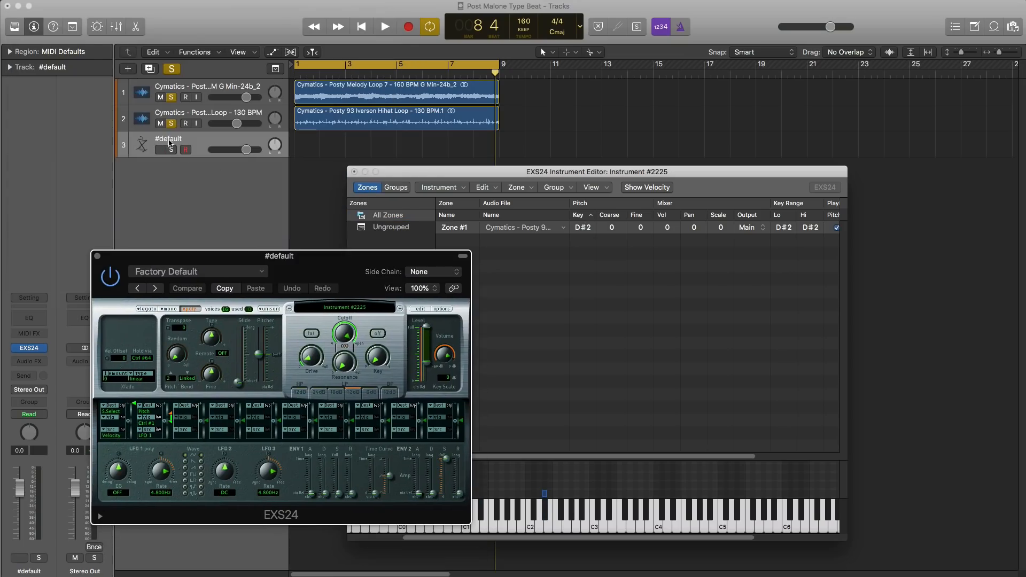
click(170, 125)
click(542, 513)
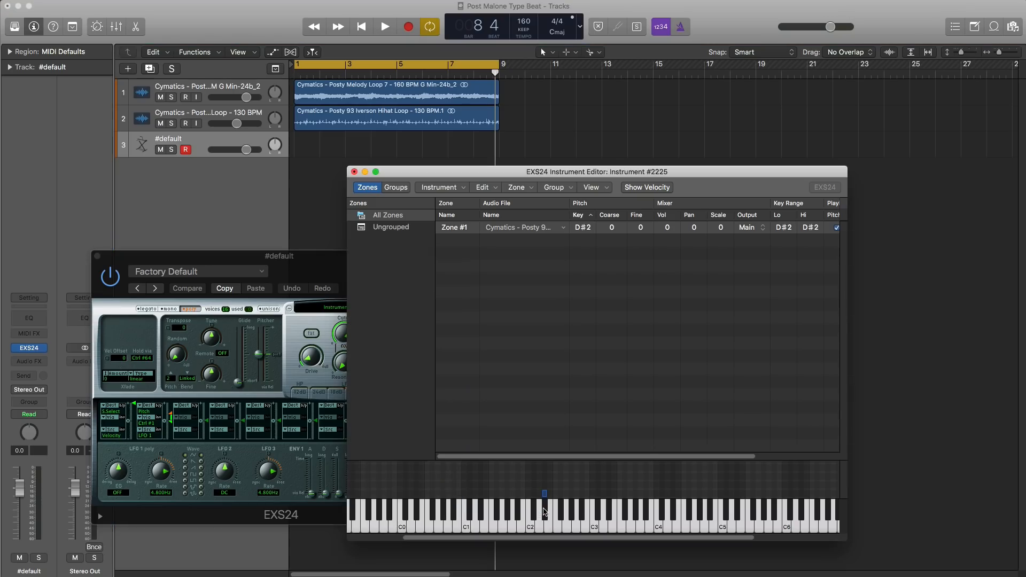
click(544, 512)
Step: Save the sampler instrument as "port malone drum kit" and close the instrument editor and EXS24 windows
click(450, 188)
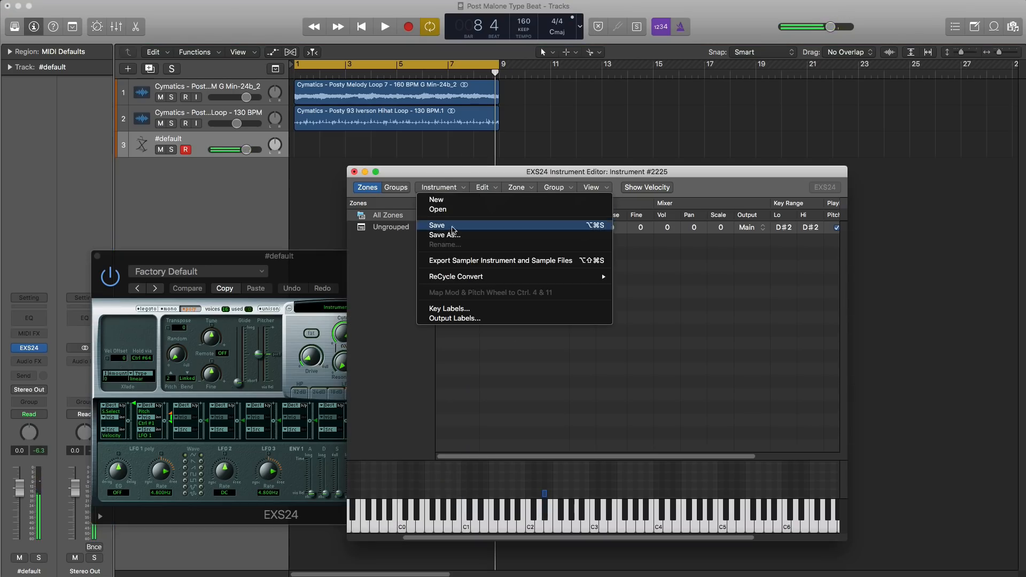
click(454, 225)
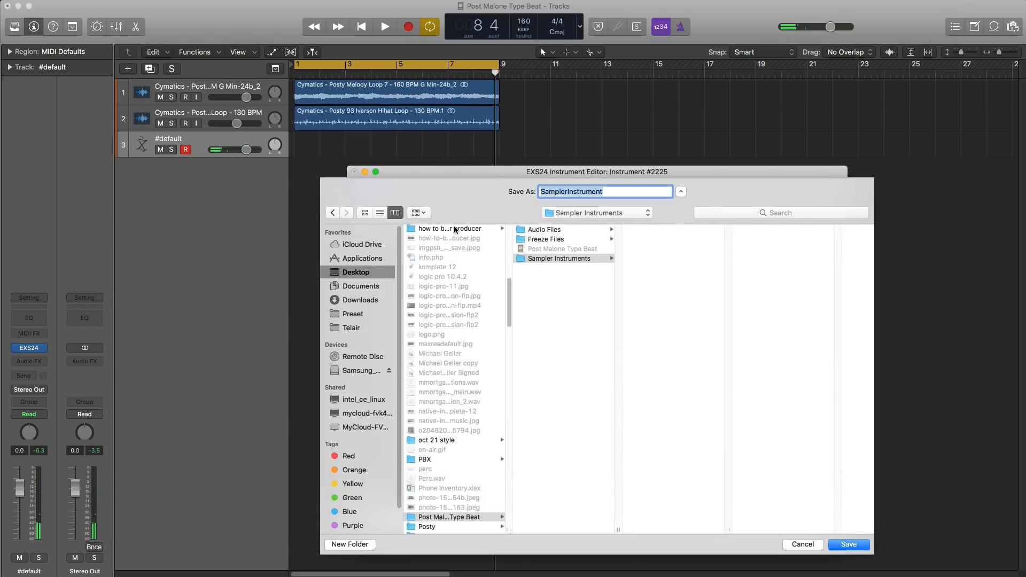
text(post malone drum kit)
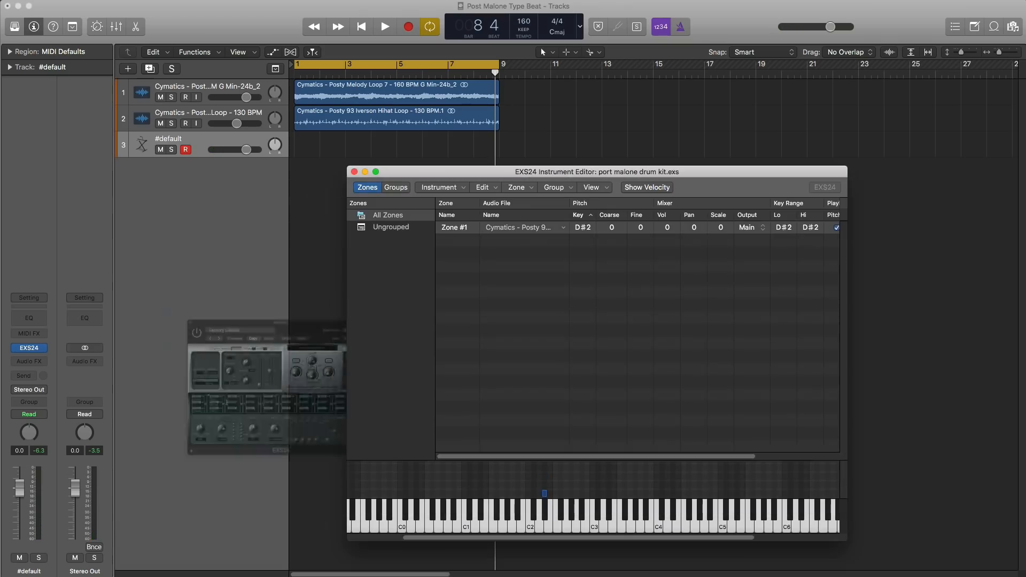
click(354, 172)
click(97, 257)
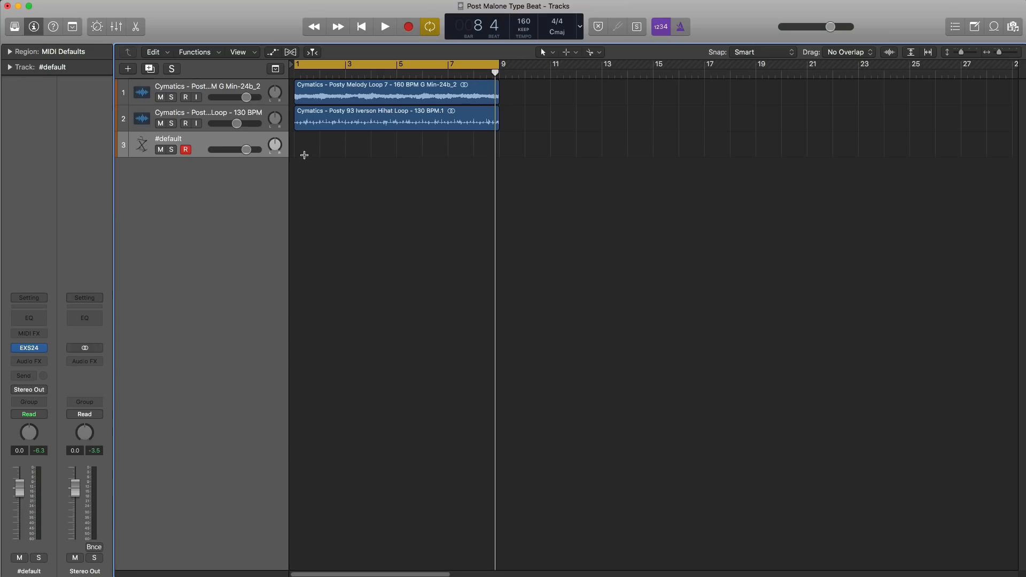
Step: Set the Command-click tool to Pencil, then create an empty region on the #default track and extend it to 8 bars
click(568, 52)
click(594, 80)
super+click(307, 152)
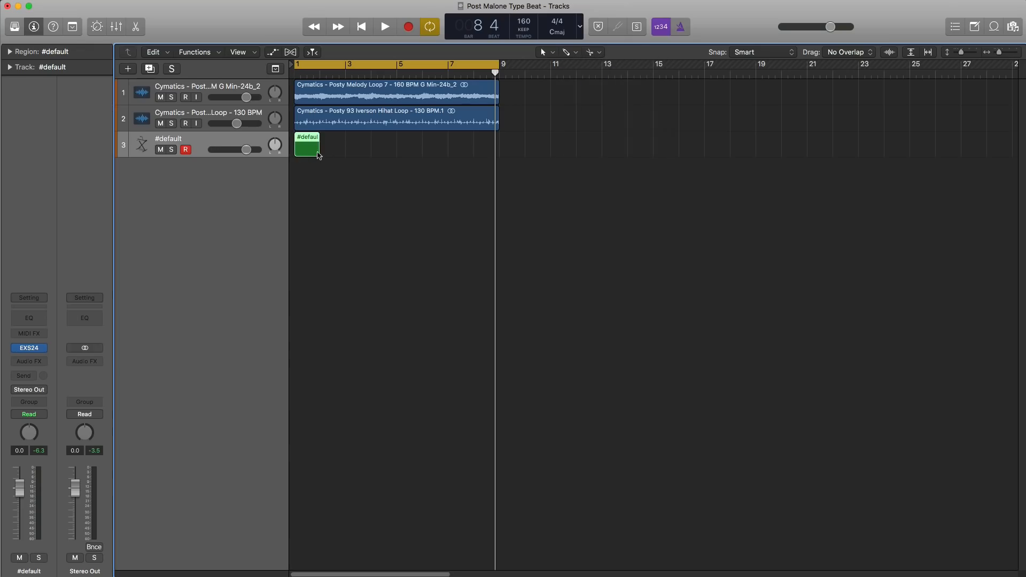
drag(320, 155, 492, 149)
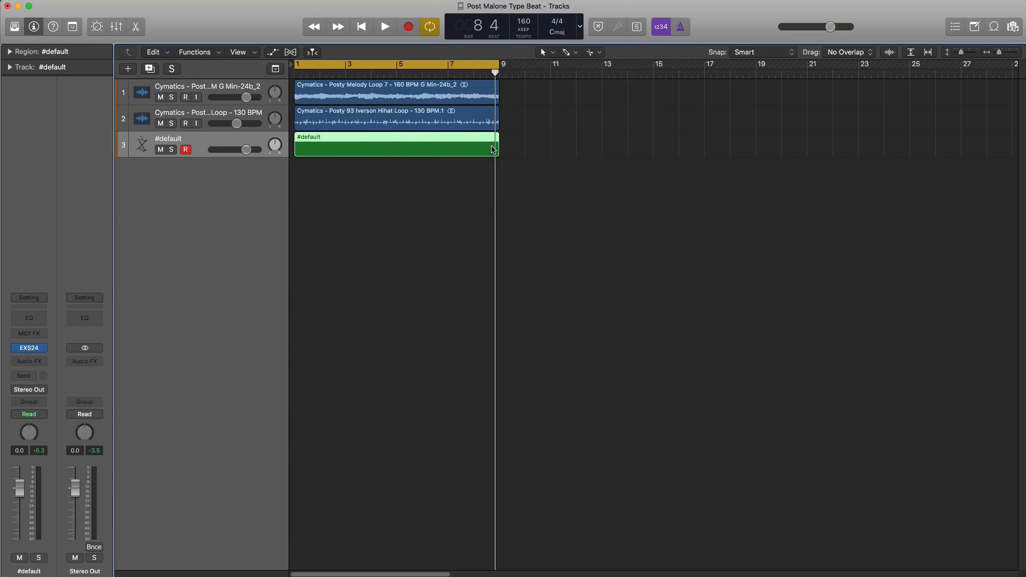
Step: Open the clap region in an enlarged Piano Roll and add D#2 notes on beat 3 of bars 1 to 4
double_click(393, 146)
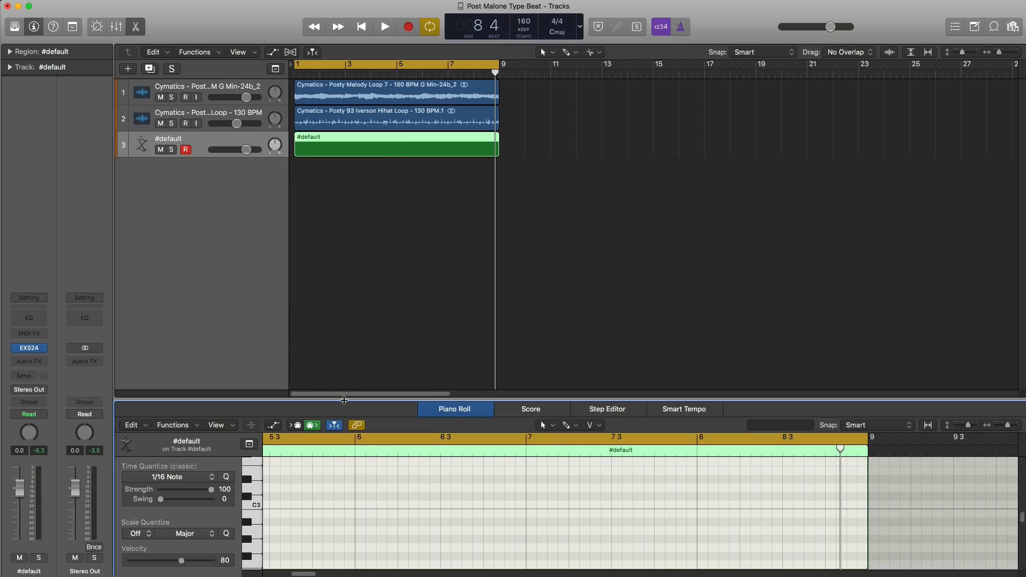
drag(344, 400, 344, 299)
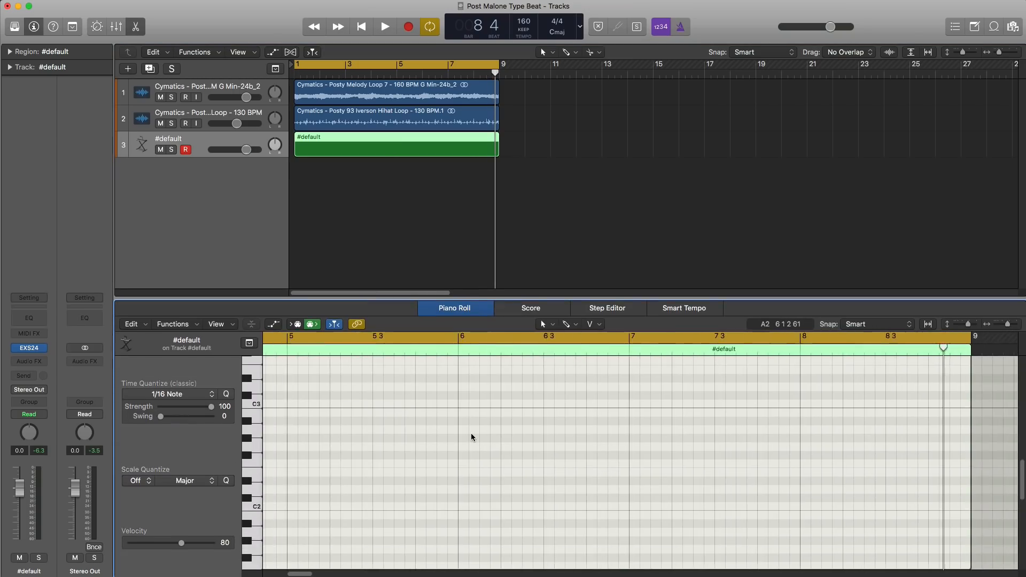
scroll(473, 435, left, 12)
super+click(360, 481)
key(space)
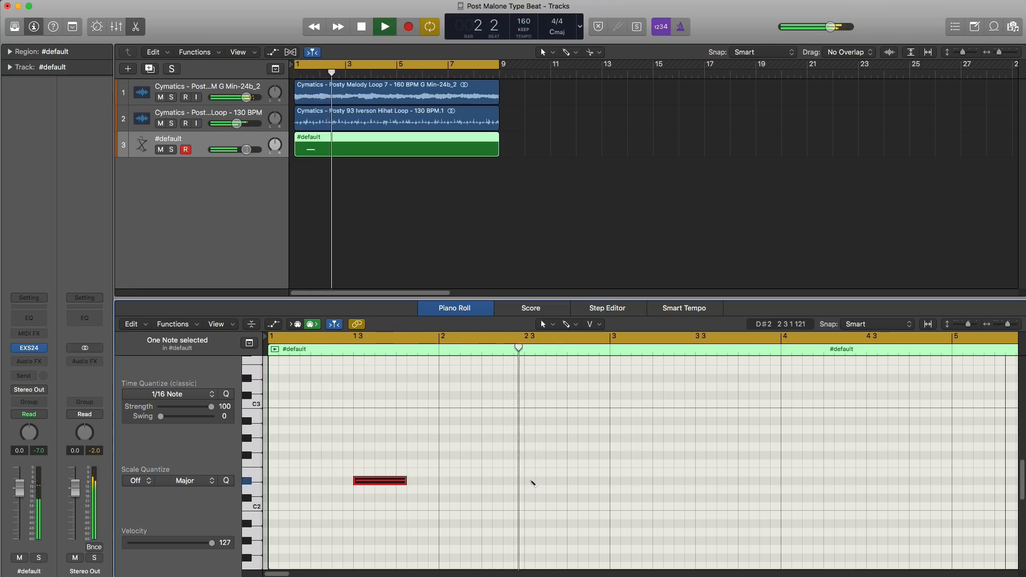
super+click(533, 482)
super+click(701, 482)
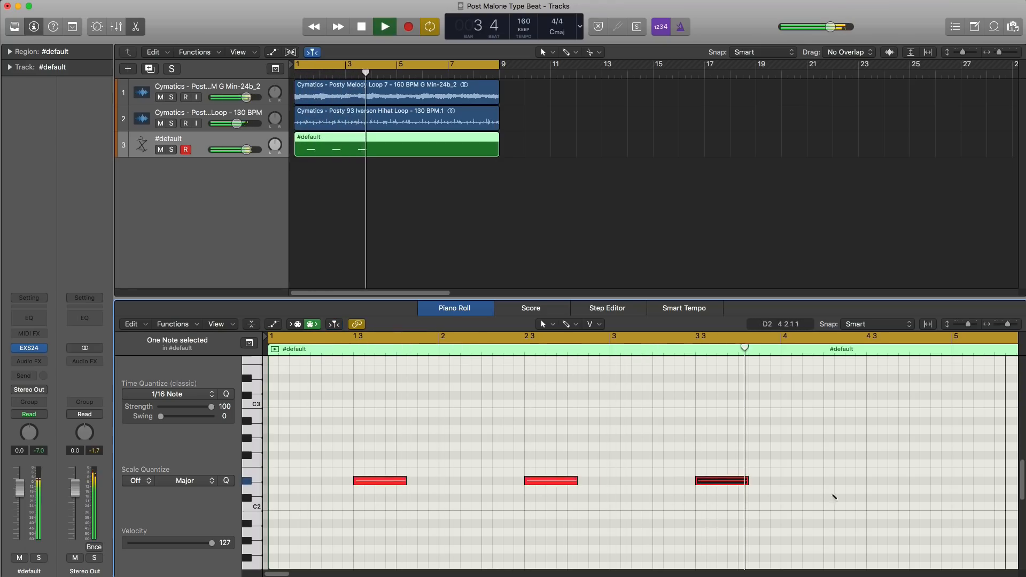
super+click(869, 481)
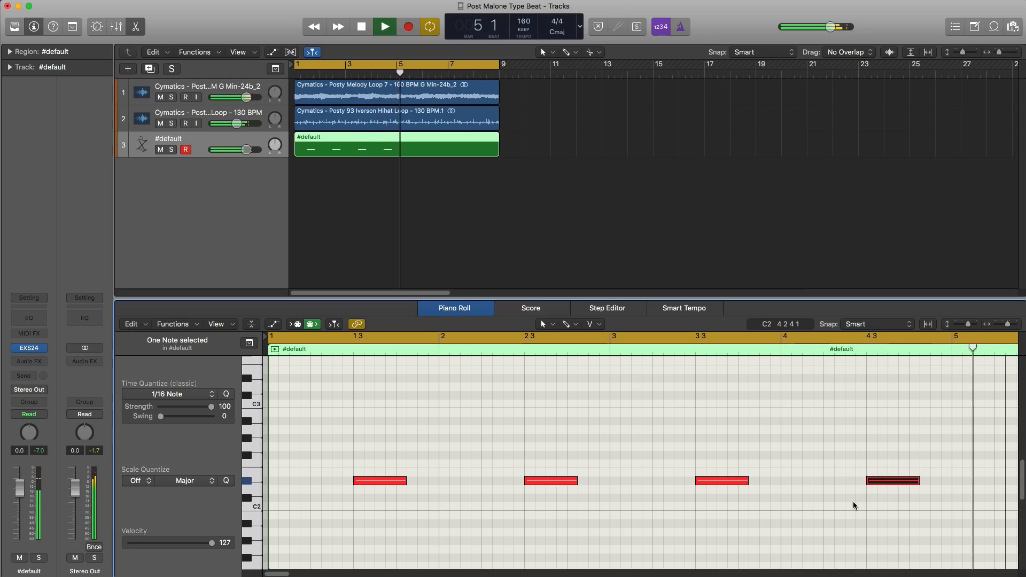
Step: Stop playback, select the four clap notes and repeat them across bars 5 to 8
key(space)
key(super+Left)
key(super+Left)
key(super+Left)
drag(449, 514, 288, 442)
key(super+r)
Step: Play the arrangement from the start and set the clap track's volume to -1.3 dB
key(Return)
key(space)
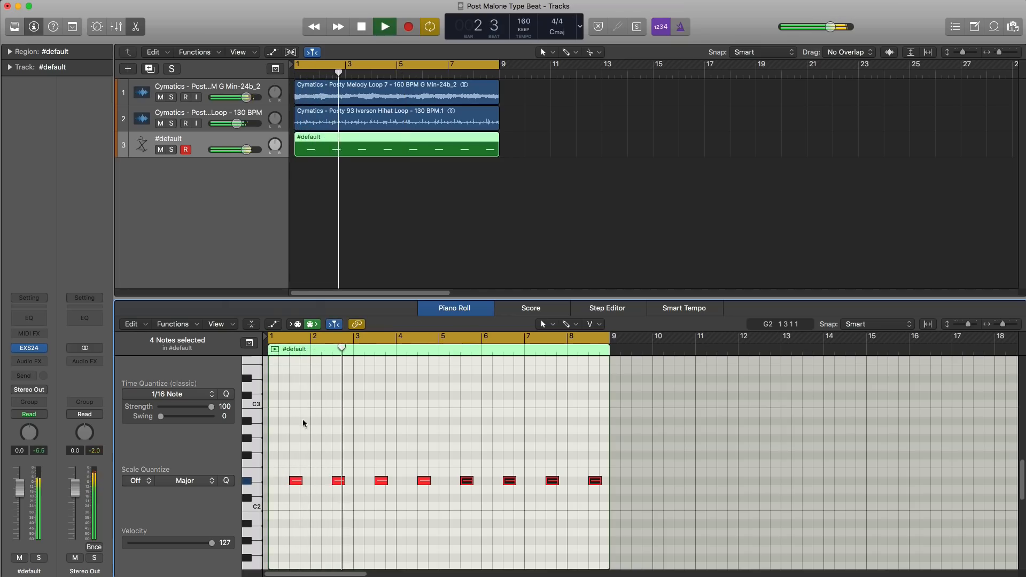
drag(247, 149, 244, 150)
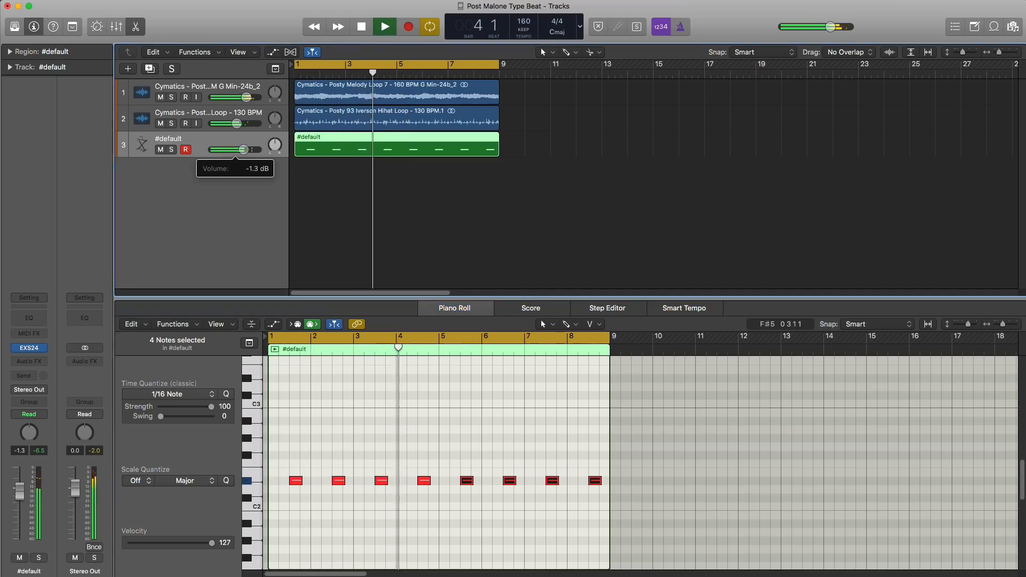
key(space)
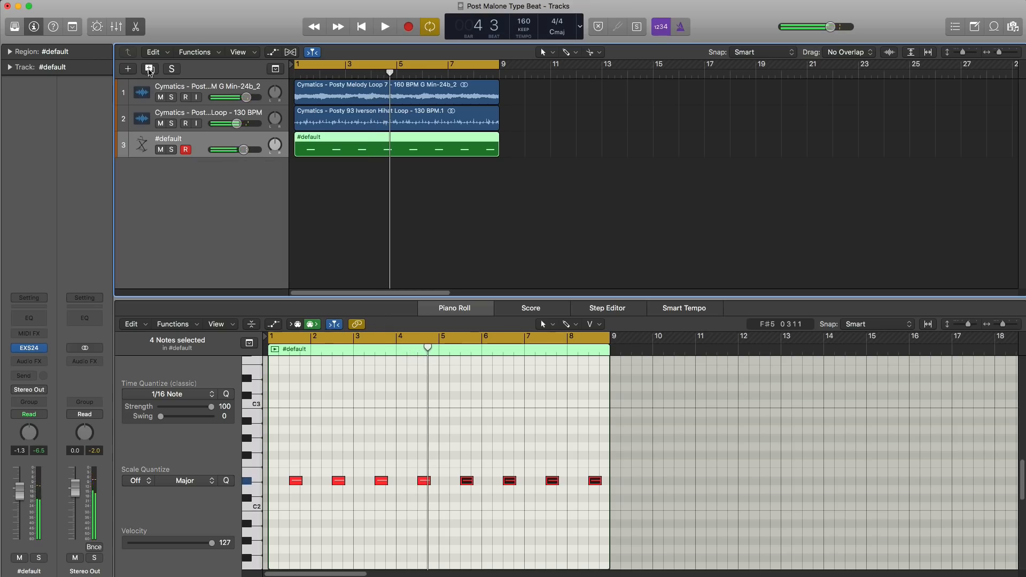
Step: Add a new track with the clap track's settings and open its EXS24 instrument editor
click(150, 69)
click(29, 350)
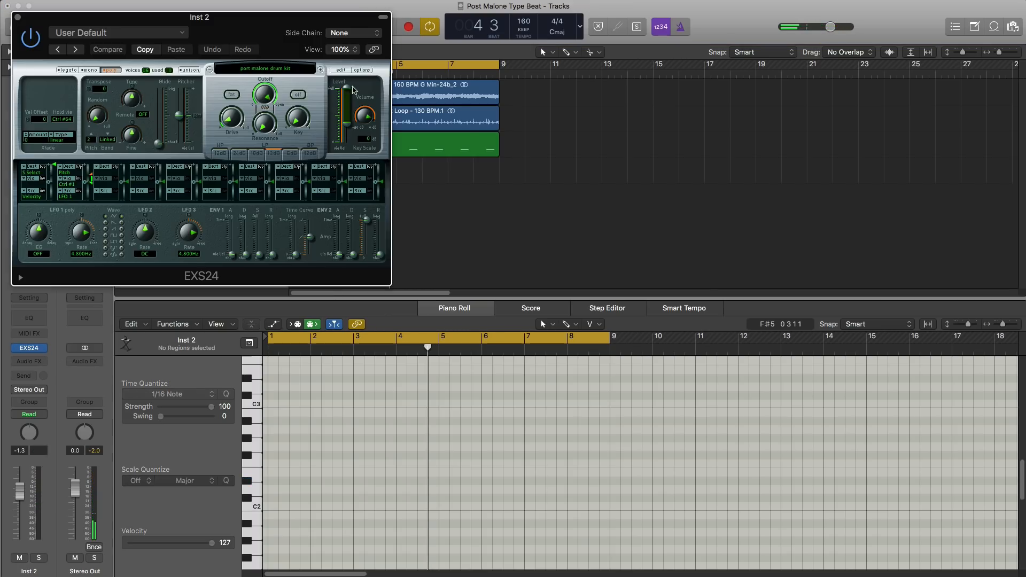
click(341, 70)
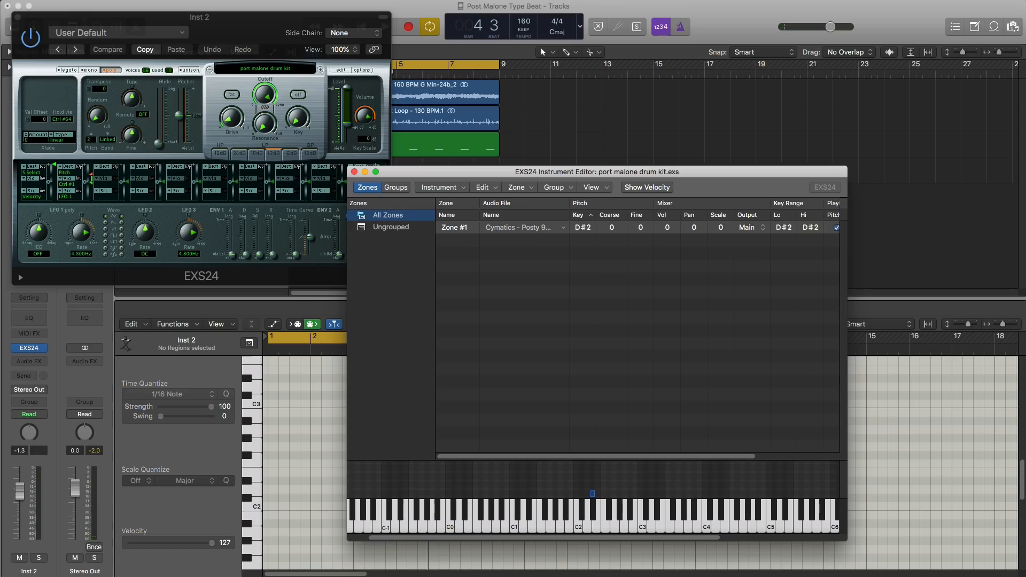
Step: Bring up the Finder window with the Claps samples and switch it to the Hihats folder
drag(1, 127, 276, 126)
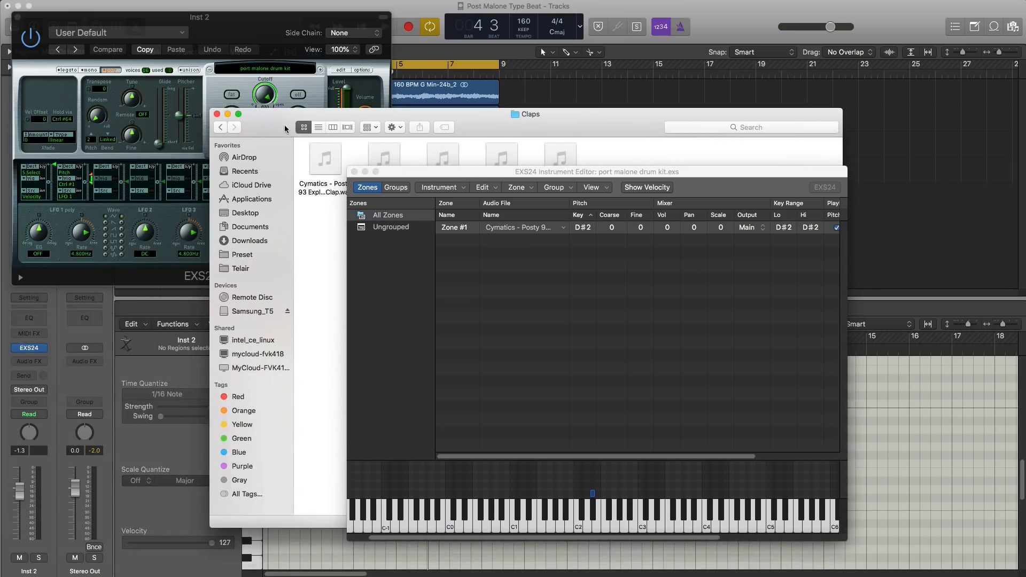
drag(562, 118, 603, 103)
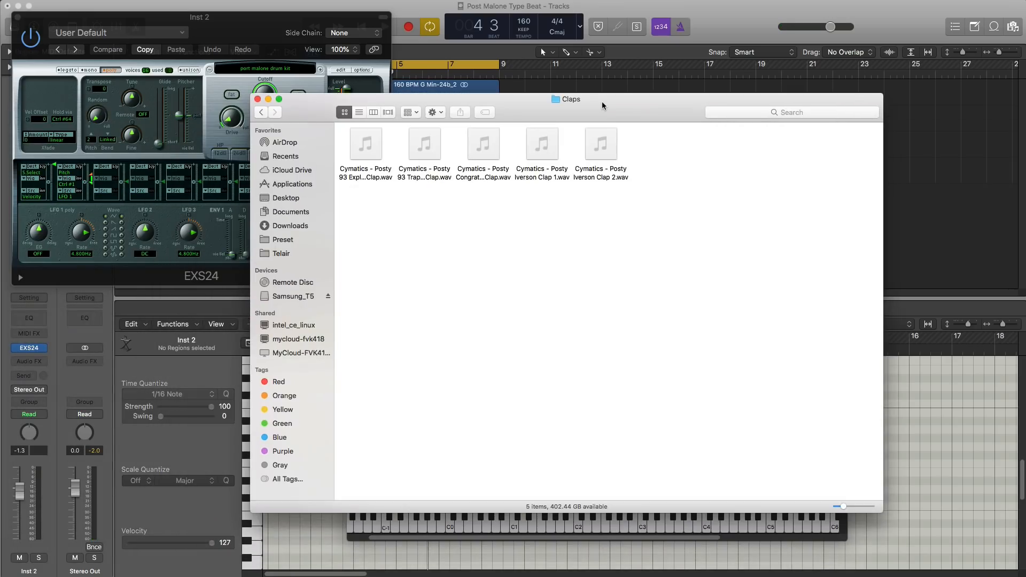
click(261, 112)
double_click(542, 147)
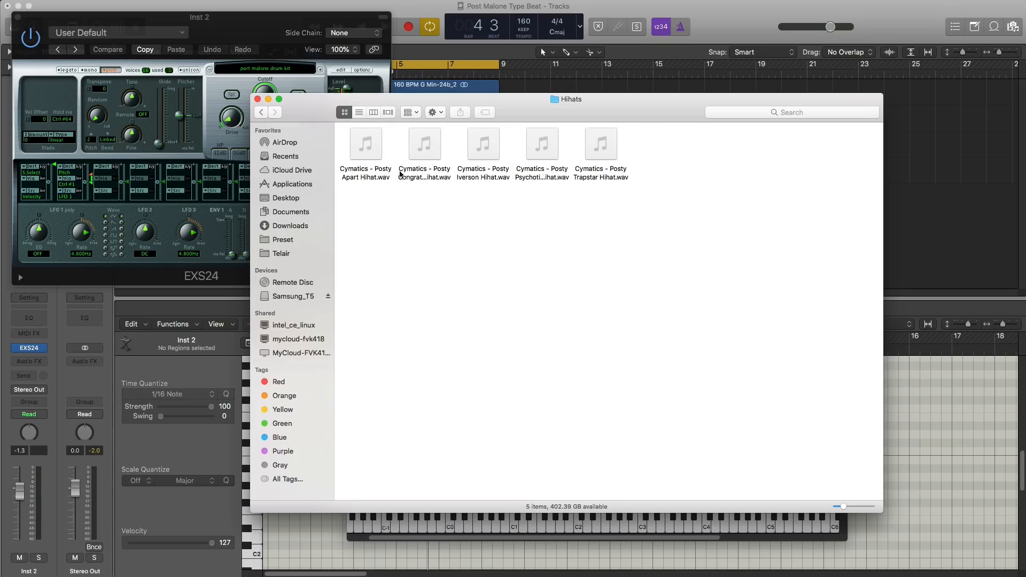
Step: Preview the hi-hat one-shots and leave the Posty Iverson Hihat sample selected
click(364, 177)
key(space)
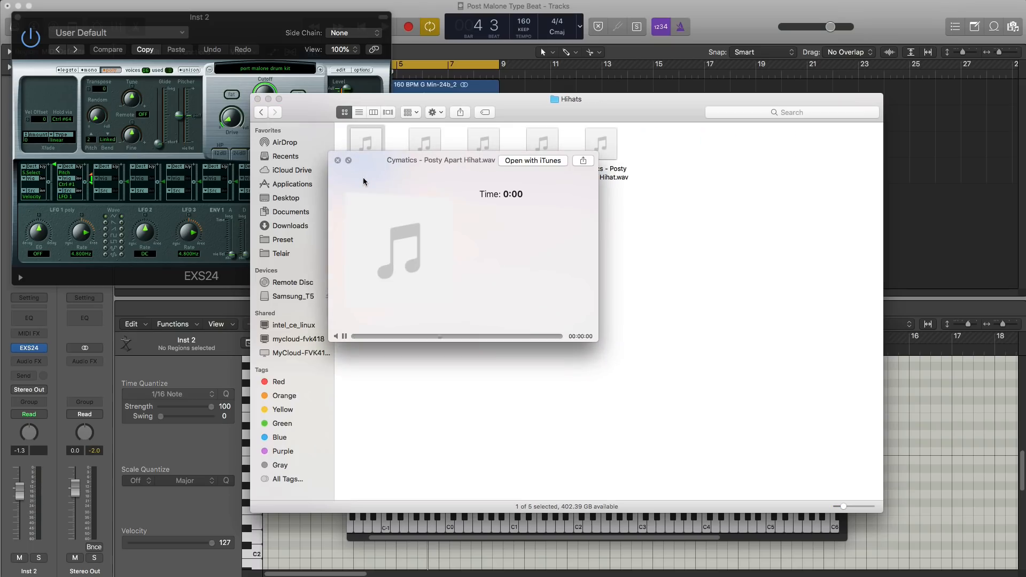
key(Right)
key(Right)
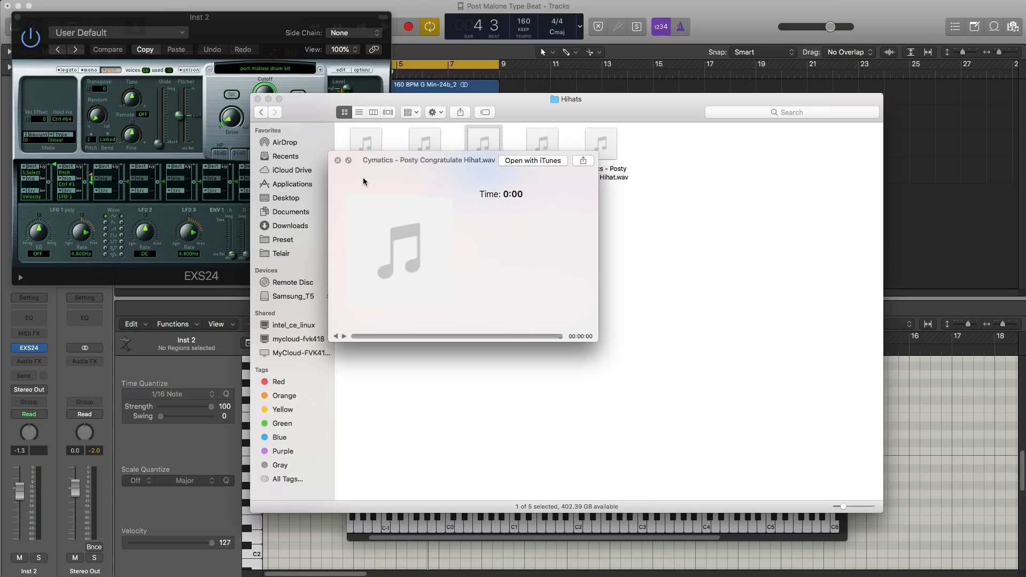
key(Right)
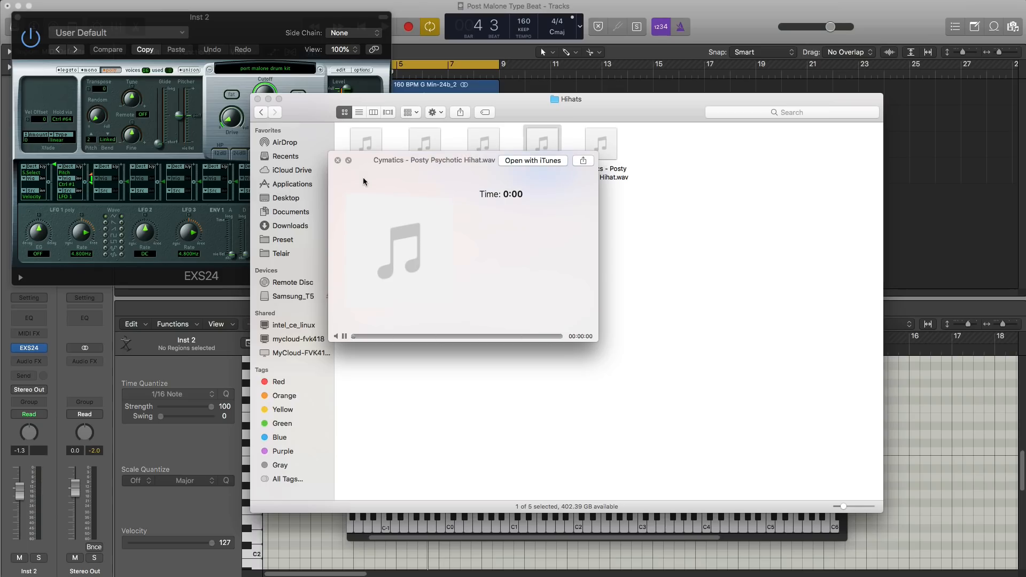
key(Right)
key(Left)
key(Left)
key(space)
Step: Map the Posty Iverson Hihat sample to key F#2 in the EXS24 instrument editor and audition it
drag(535, 102, 1018, 202)
drag(952, 287, 611, 511)
click(611, 511)
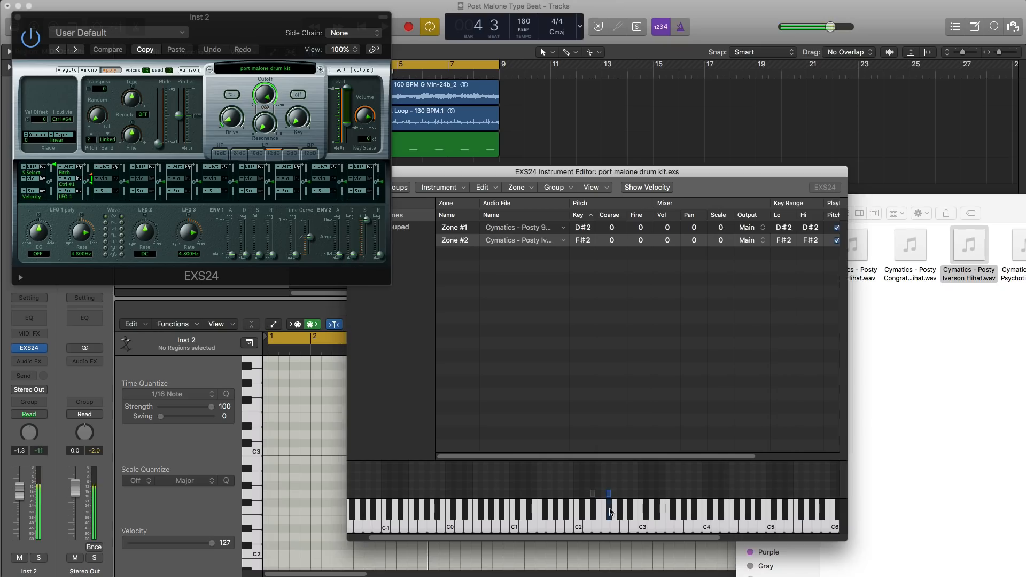
Step: Move the instrument editor aside, then close it and the EXS24 window
drag(432, 177, 524, 175)
click(447, 170)
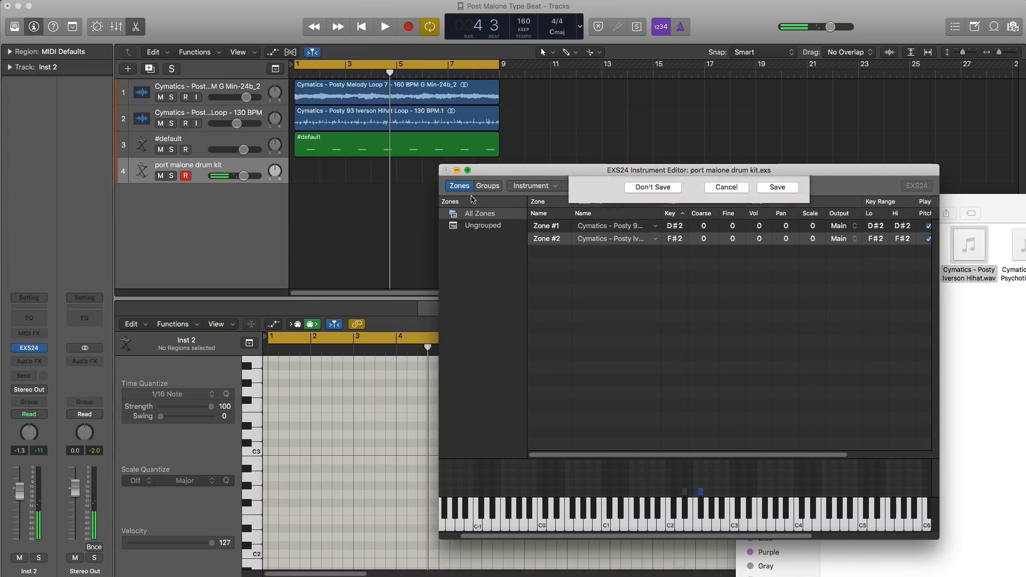
click(675, 228)
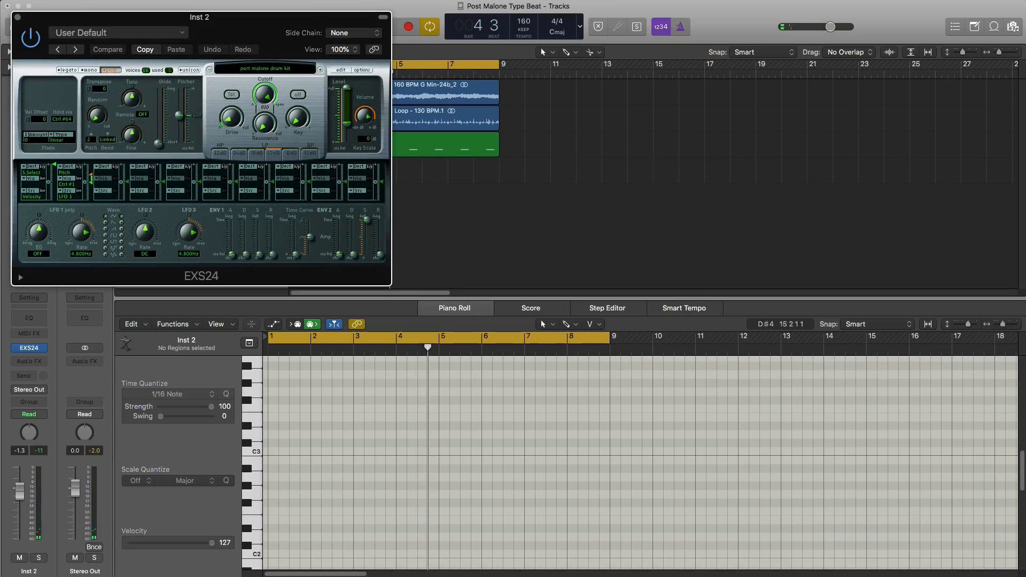
click(17, 18)
Step: Create an 8-bar region on the port malone drum kit track and place F#2 hi-hat notes on beat 2 of bars 1 and 2
click(308, 176)
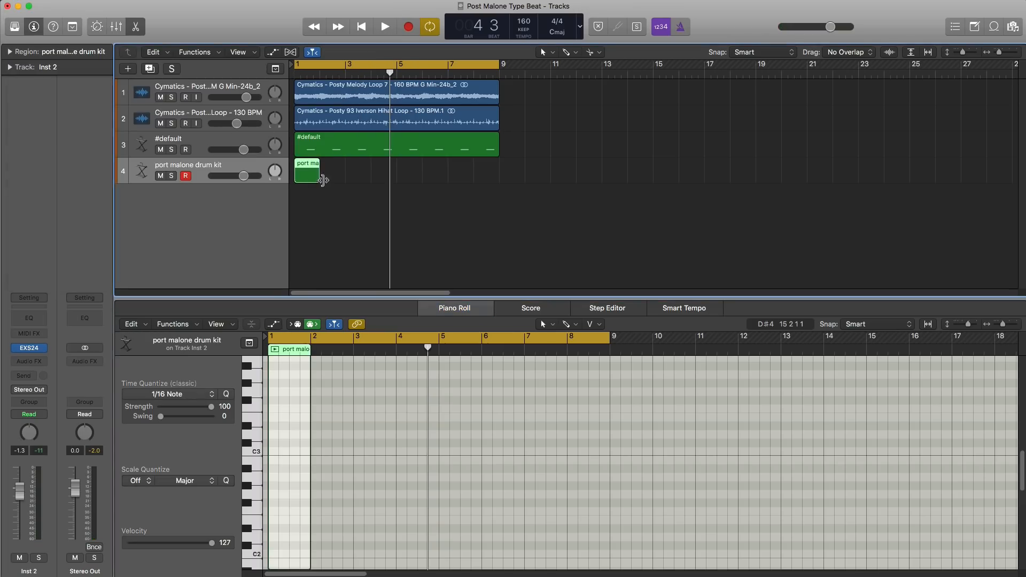
drag(315, 178, 499, 181)
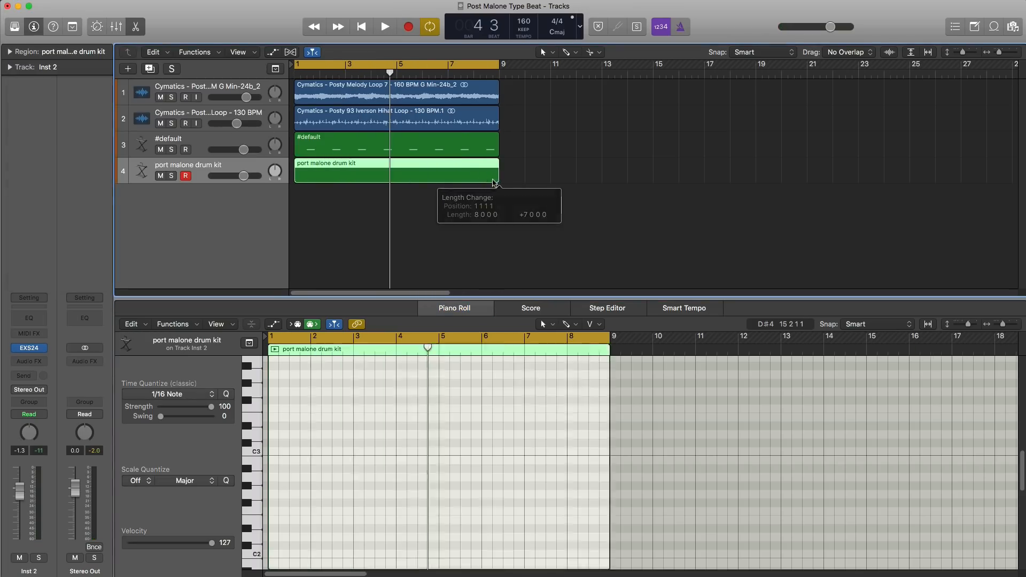
super+click(298, 411)
key(space)
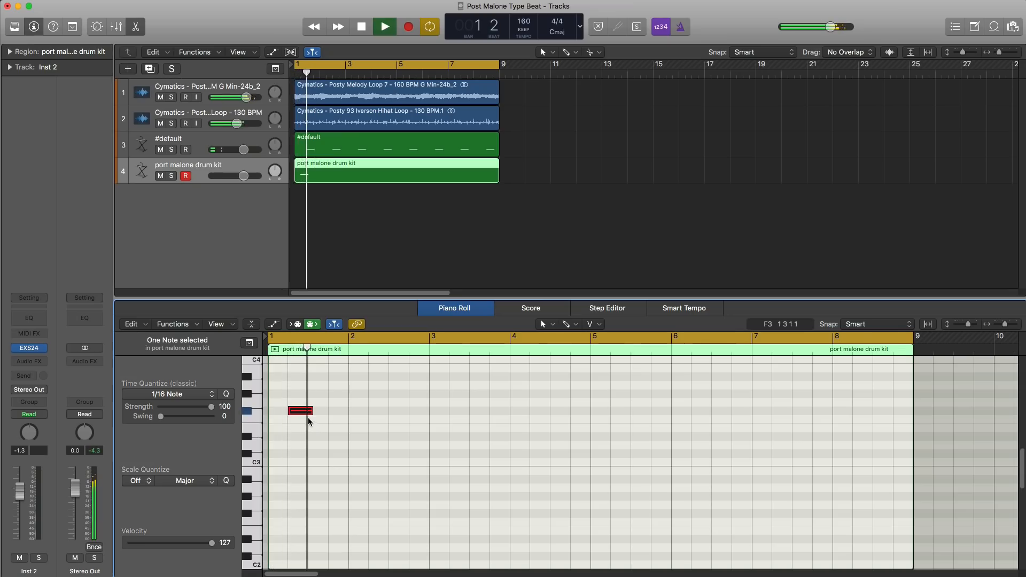
key(space)
key(space)
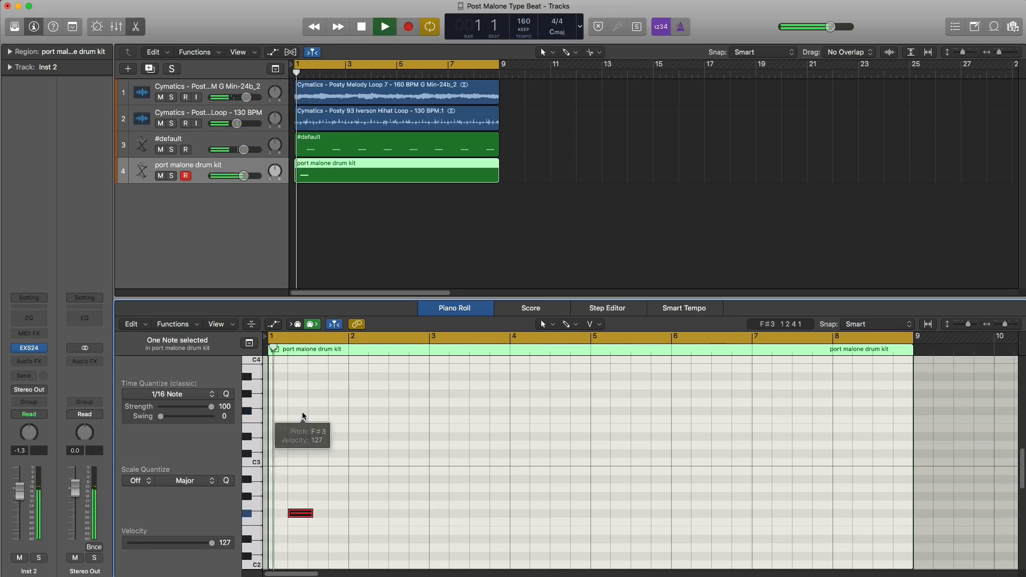
super+click(380, 515)
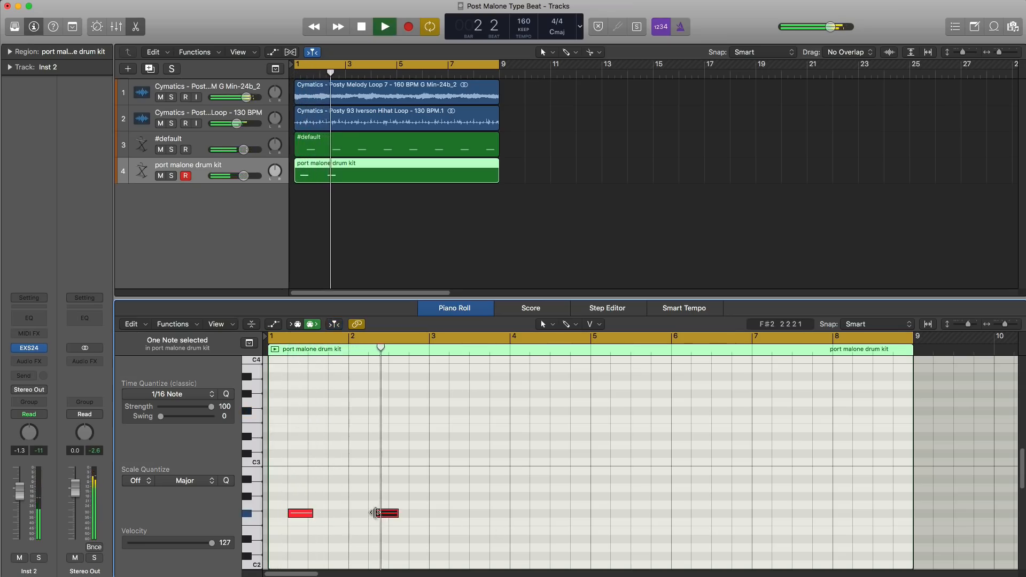
key(space)
Step: Repeat the two hi-hat notes through bar 8, play the loop and set the hi-hat track's volume to -2.1 dB
drag(387, 516, 298, 492)
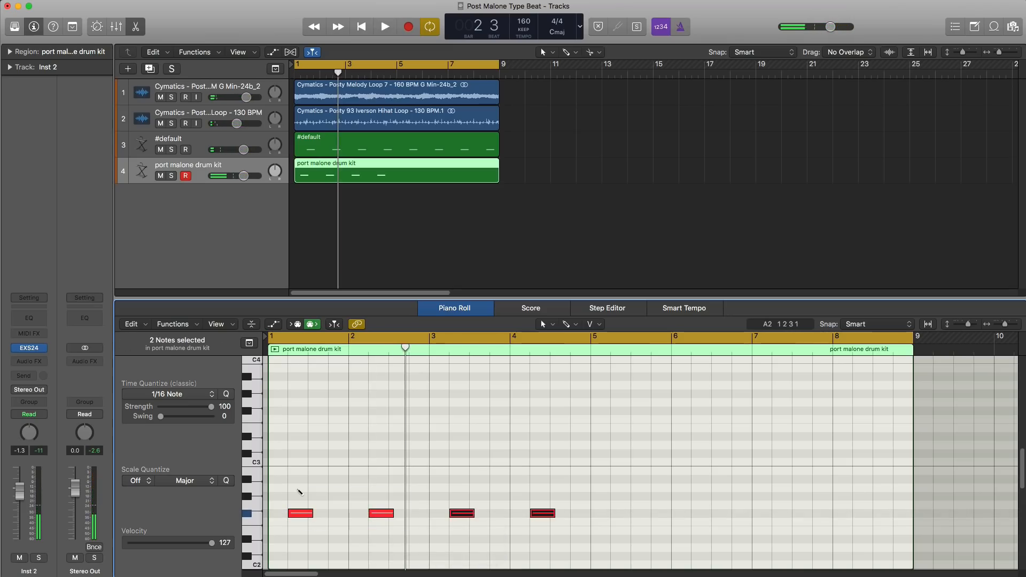
key(space)
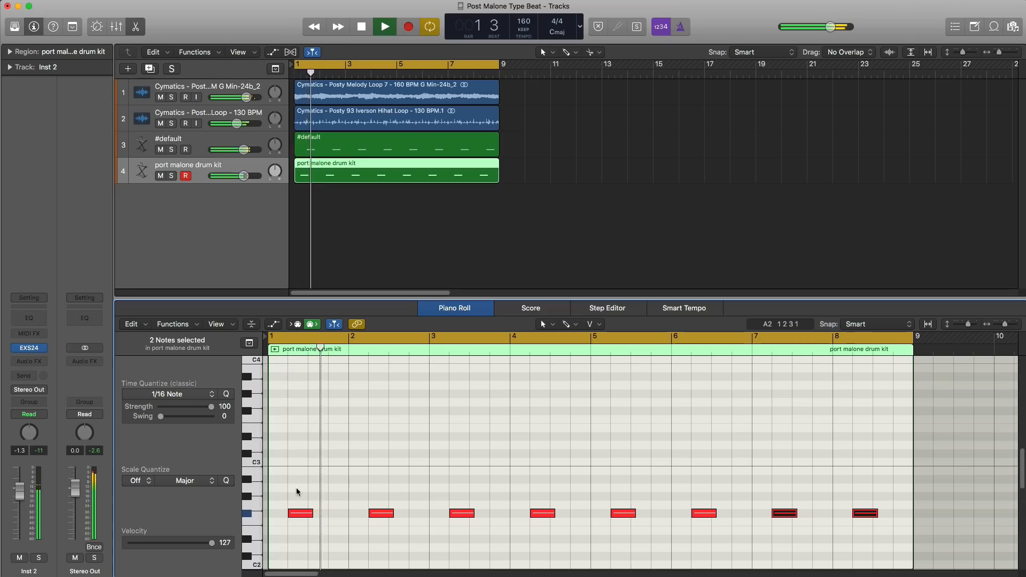
drag(243, 176, 245, 181)
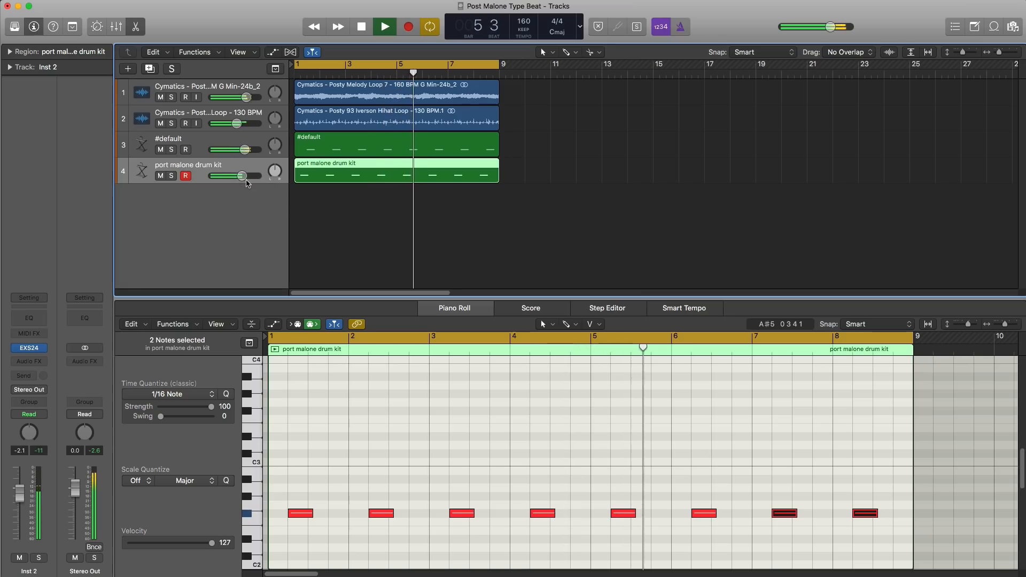
Step: Duplicate the port malone drum kit track with its settings and open the new track's EXS24 instrument editor
click(151, 70)
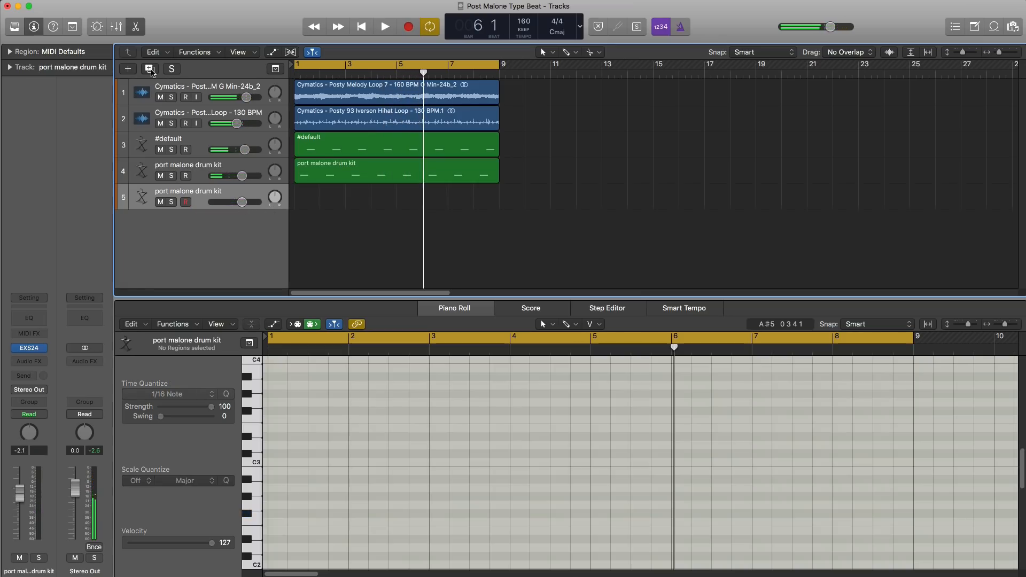
click(36, 351)
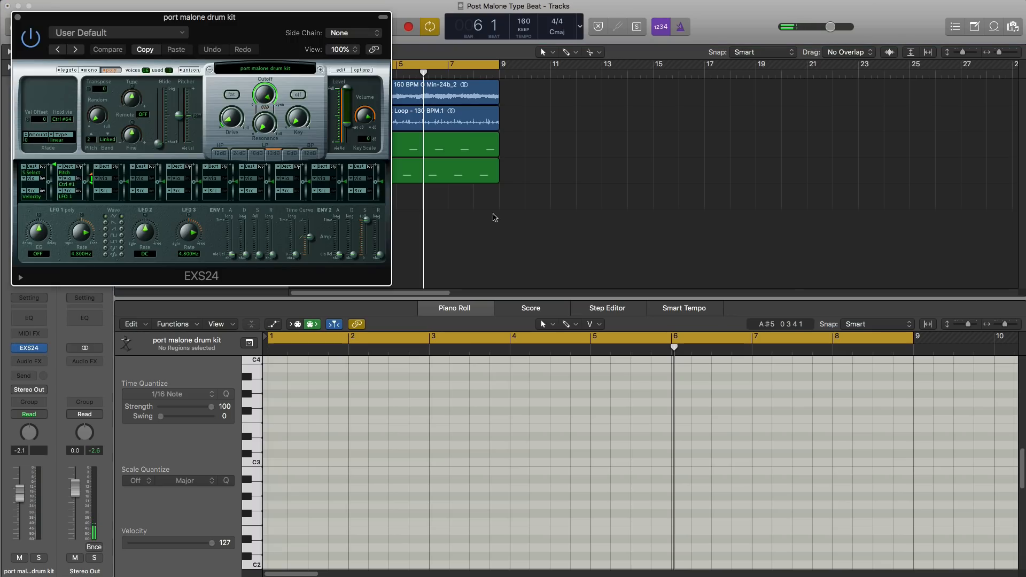
click(341, 71)
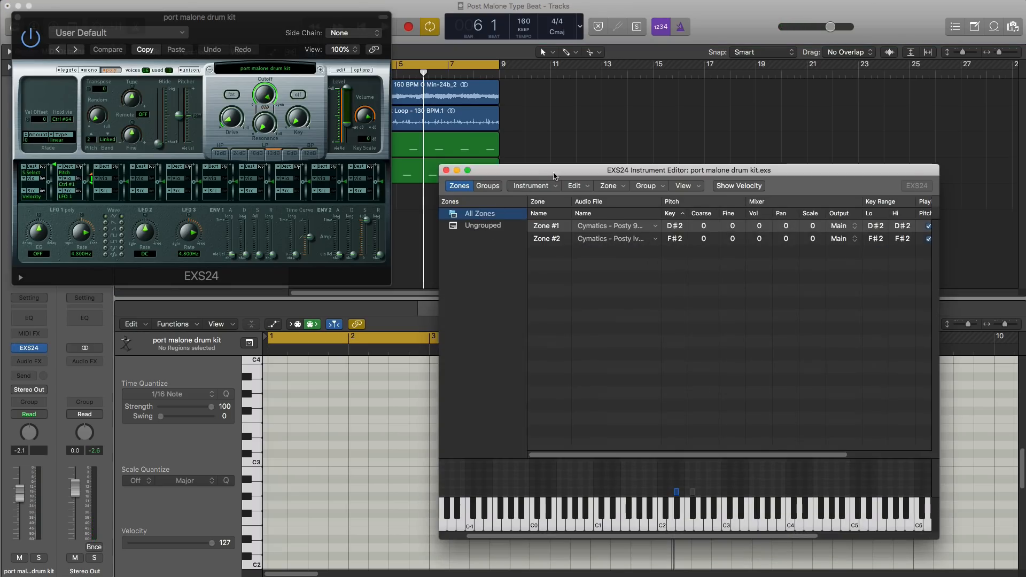
drag(554, 175, 464, 125)
Step: Go to the Percussion folder of the drum one-shots and audition its samples, settling on Posty 93 Explorer Percussion Shot 2
drag(1024, 206, 569, 85)
click(237, 88)
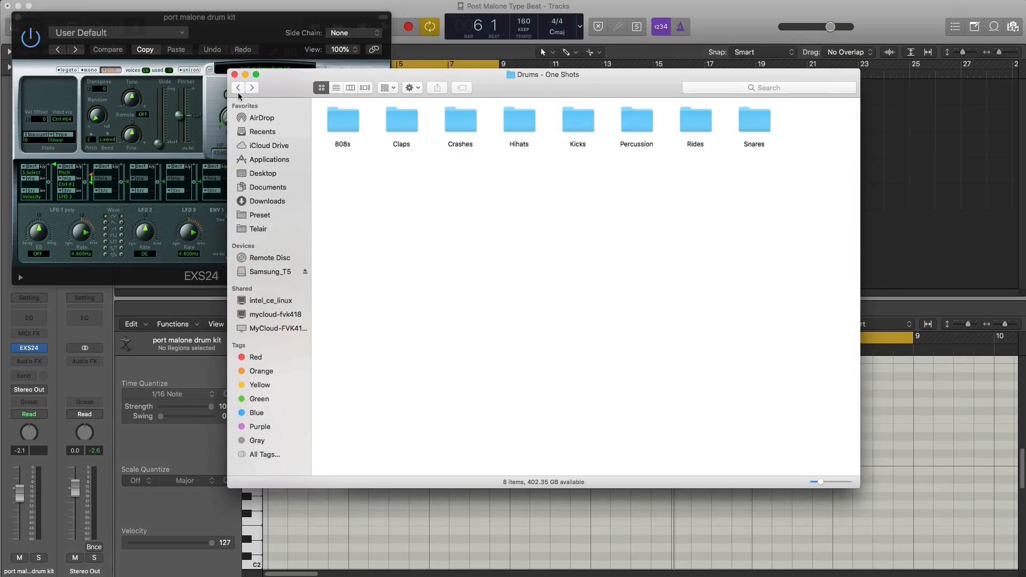
double_click(626, 136)
key(space)
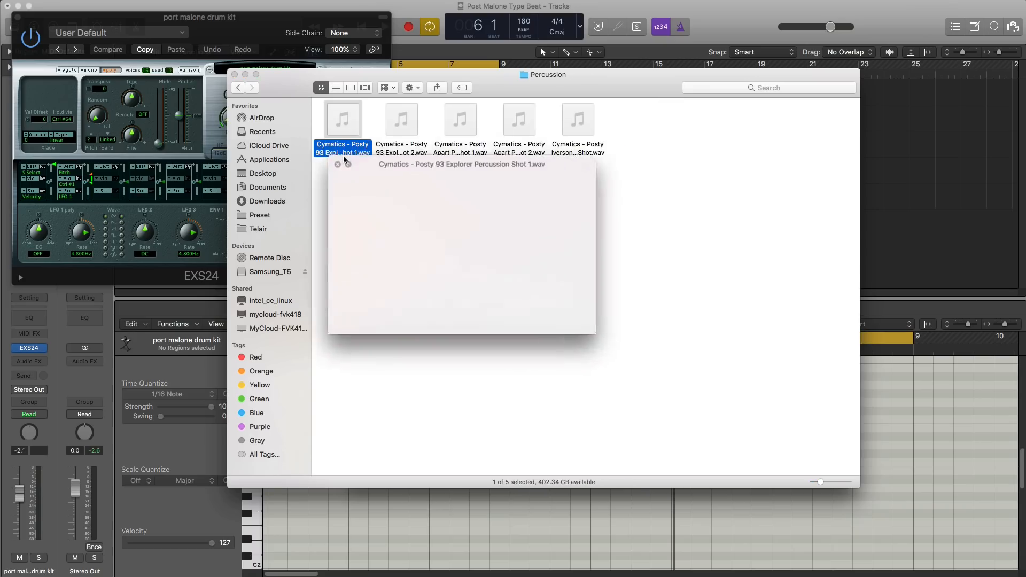
key(Right)
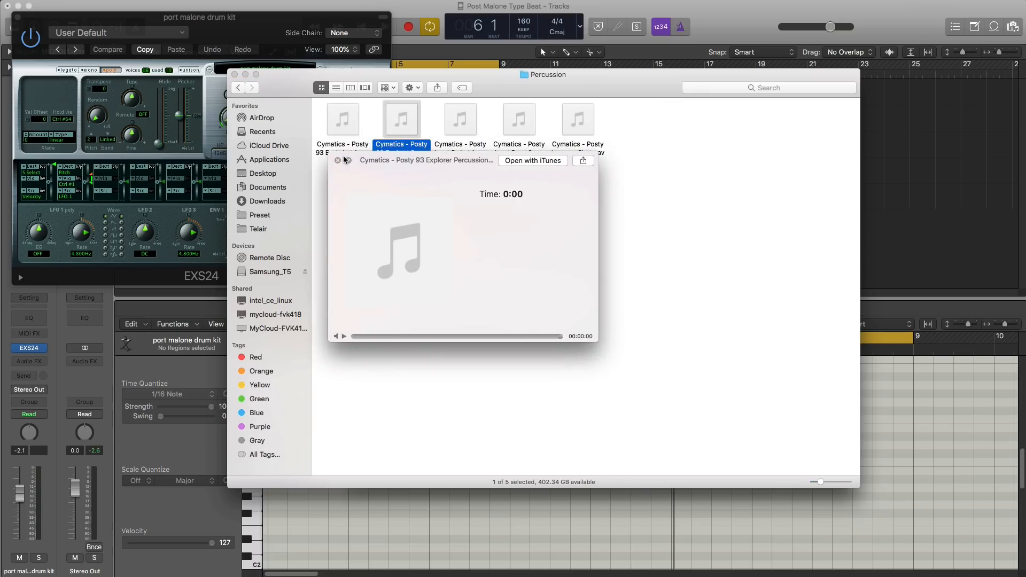
key(Right)
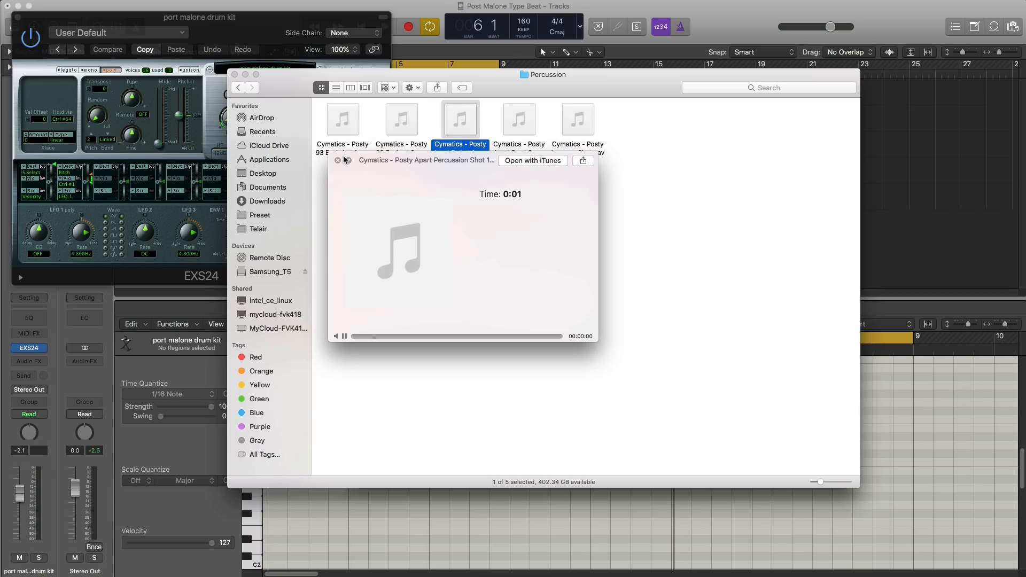
key(Left)
key(Right)
key(Right)
key(Right)
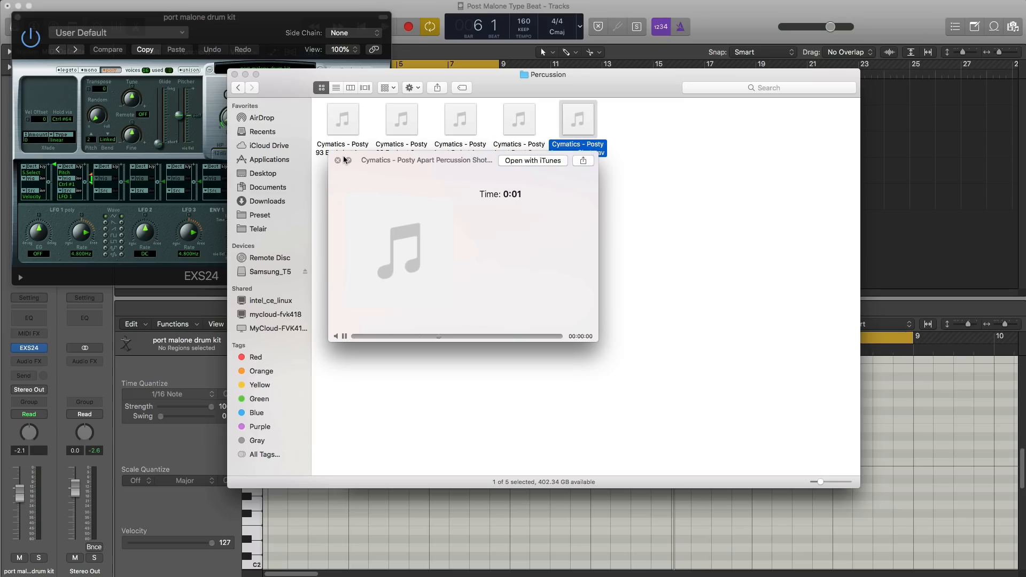
key(Left)
key(Left)
key(Left)
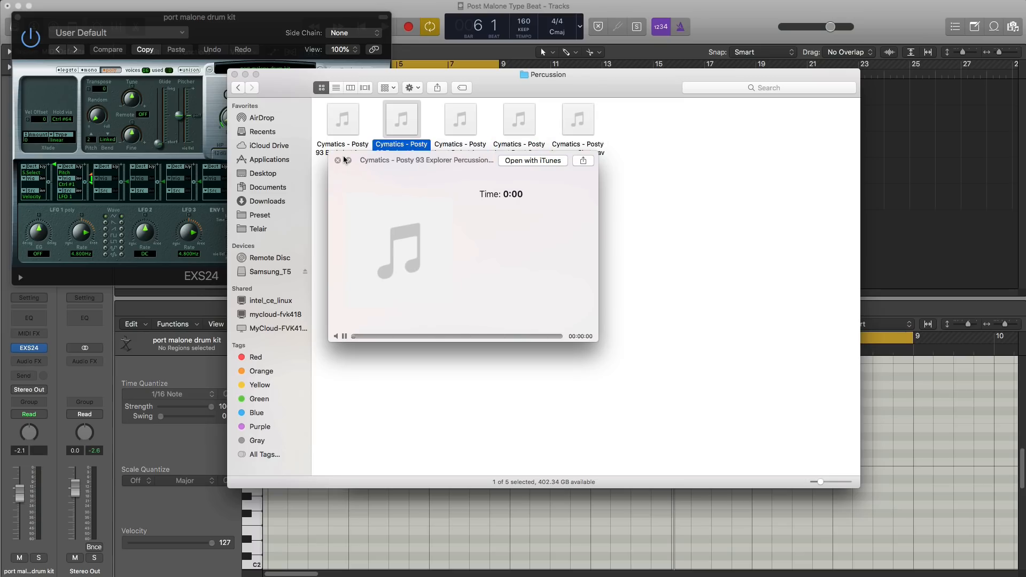
key(space)
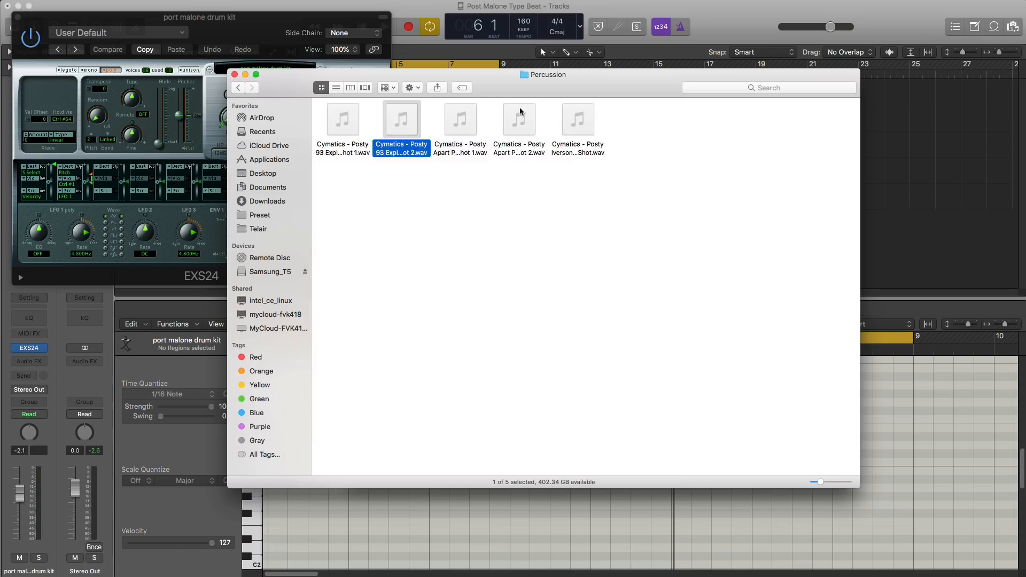
Step: Map the Posty 93 Explorer Percussion Shot 2 sample to key G#2, save the instrument and close the EXS24 windows
drag(422, 75, 1005, 426)
drag(994, 501, 615, 461)
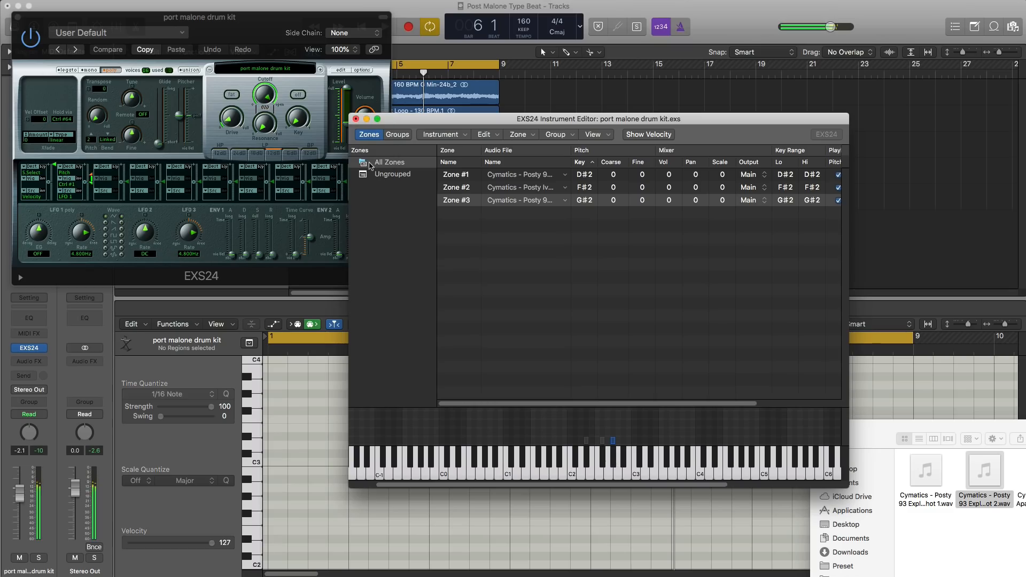
click(356, 120)
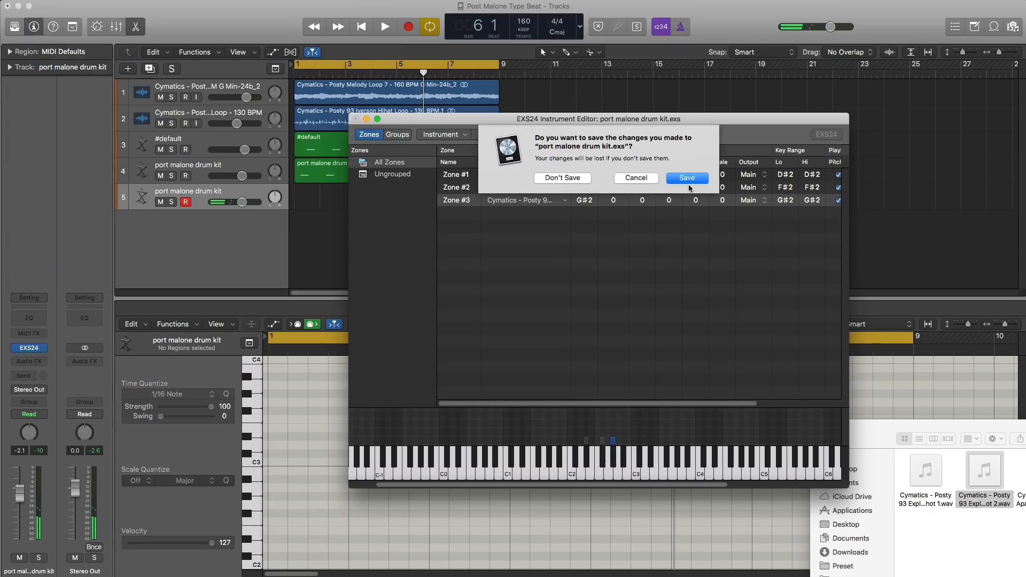
click(689, 181)
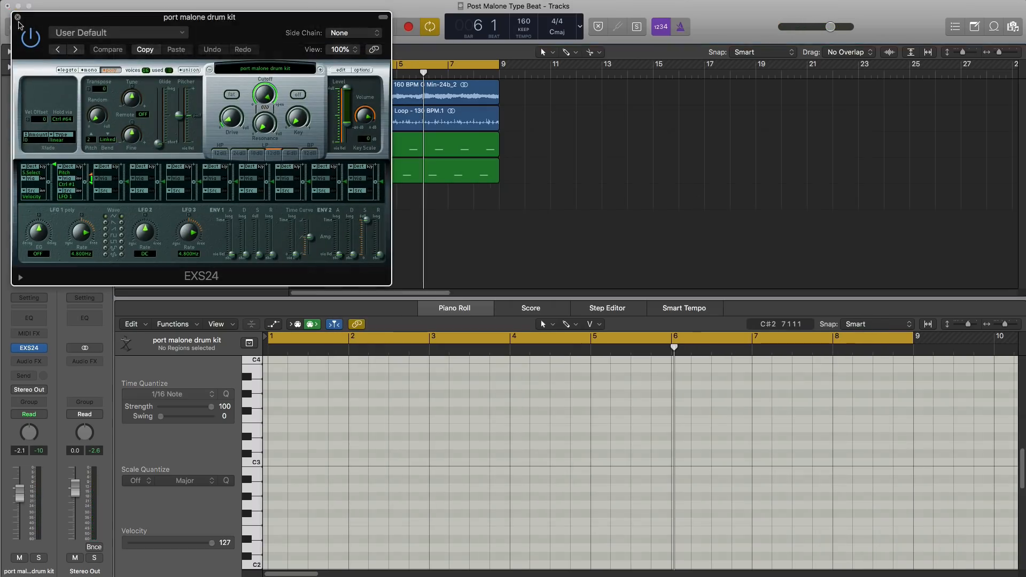
click(18, 17)
Step: Create an 8-bar region on track 5 and place a G#2 percussion note halfway through beat 3 of bar 2
click(310, 205)
drag(321, 204, 500, 201)
key(space)
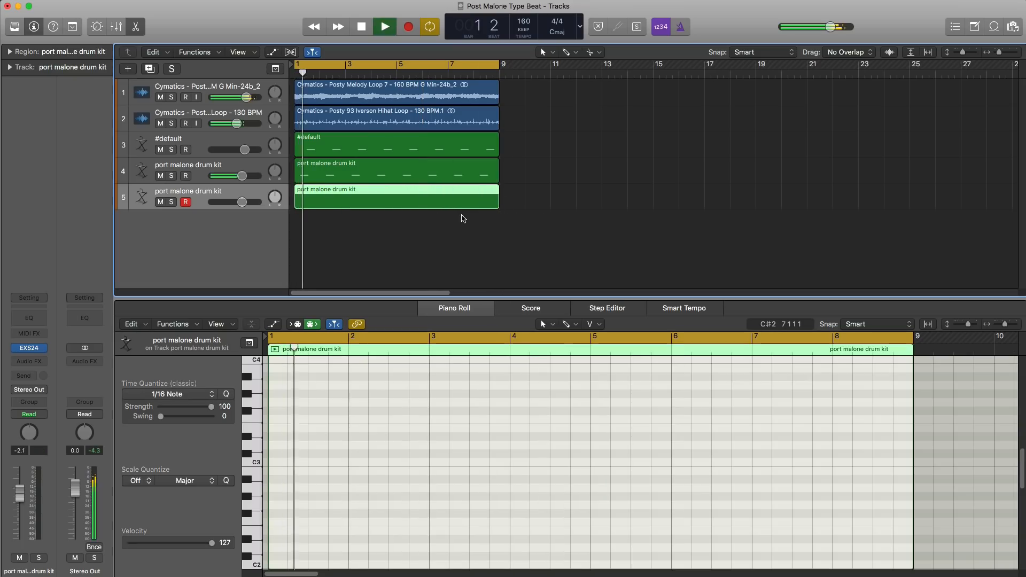
key(space)
scroll(376, 495, up, 2)
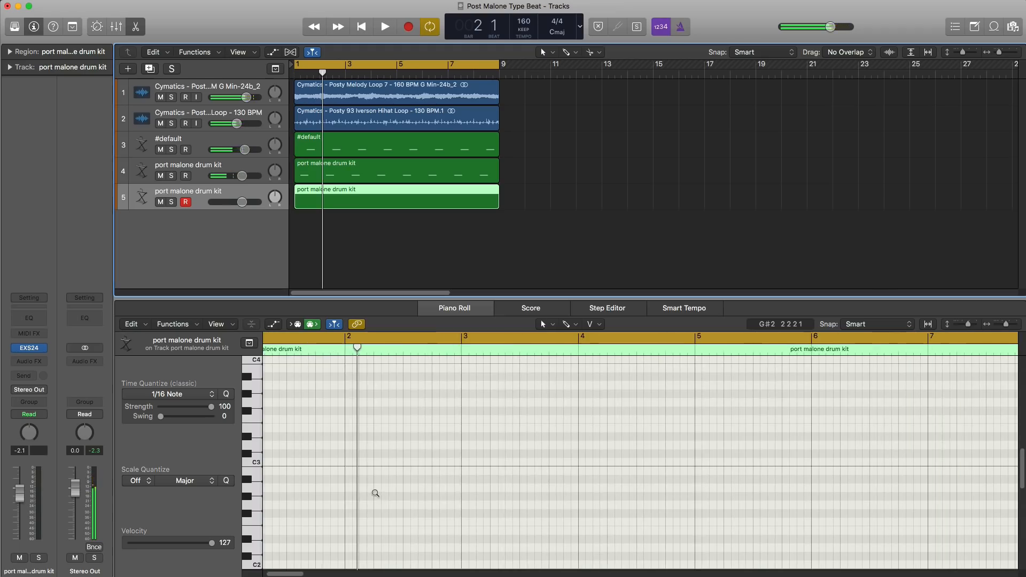
key(space)
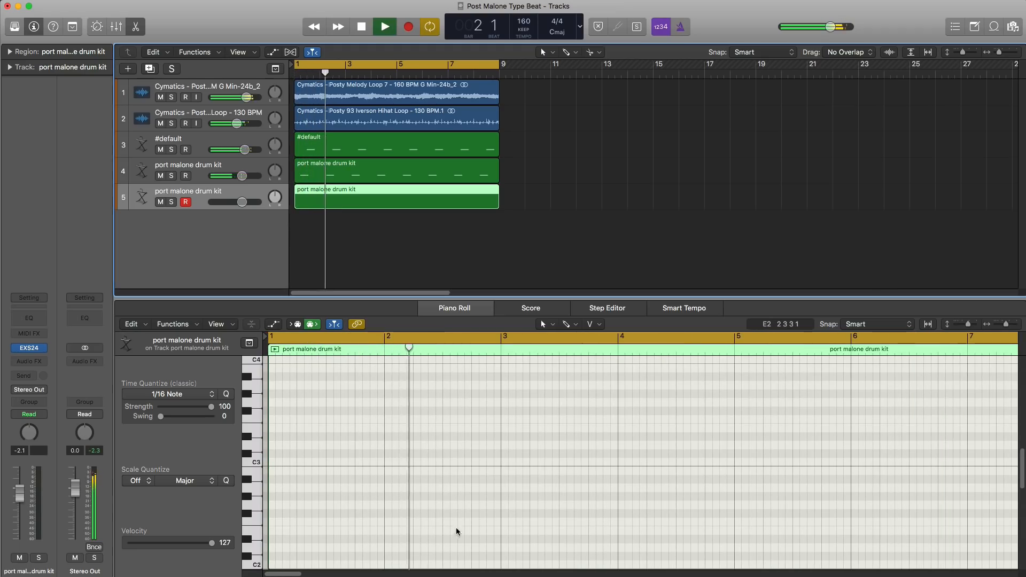
key(space)
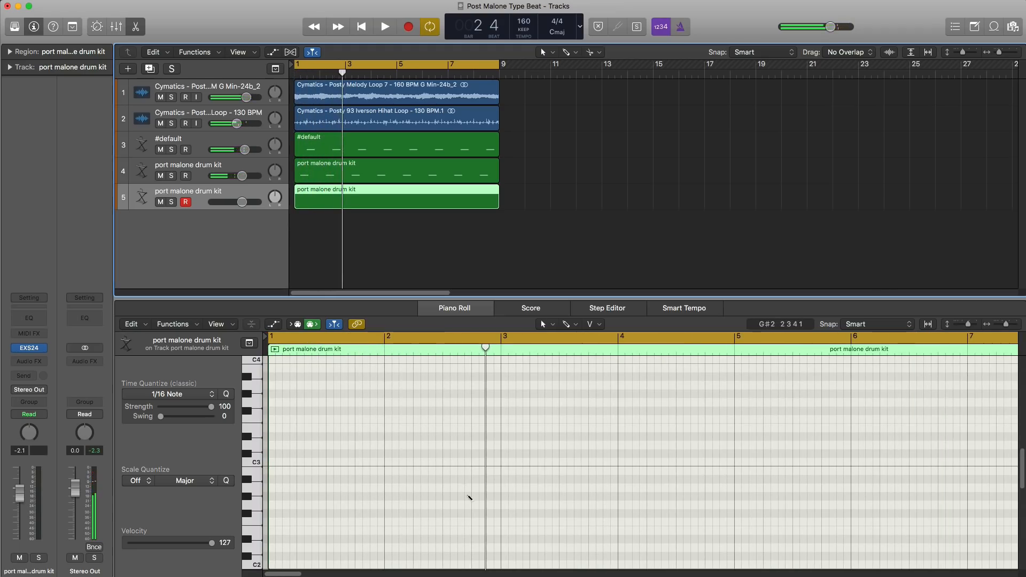
click(463, 497)
key(space)
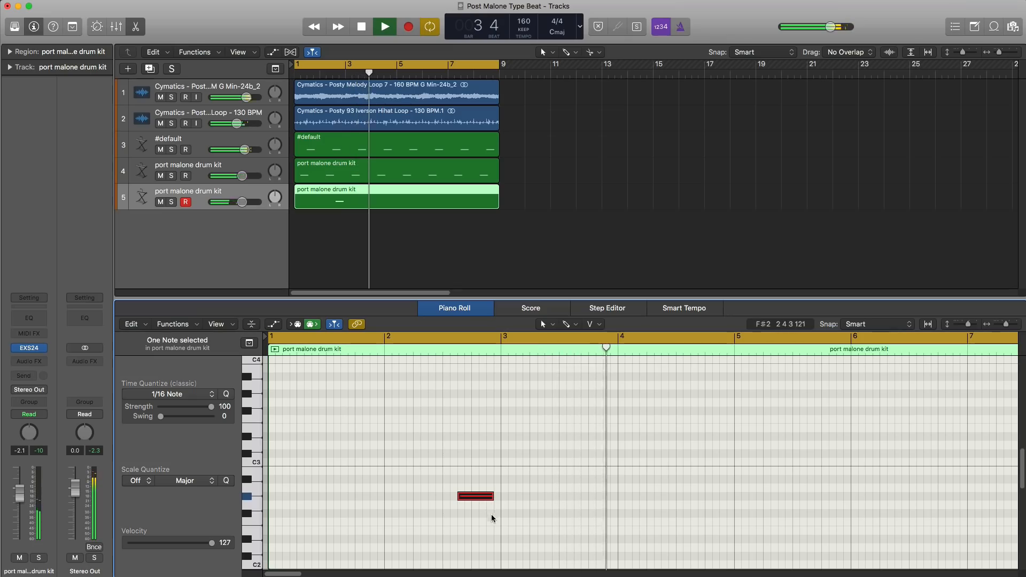
Step: Add a second G#2 note in bar 4, move it to halfway through beat 3 and check it in playback
key(space)
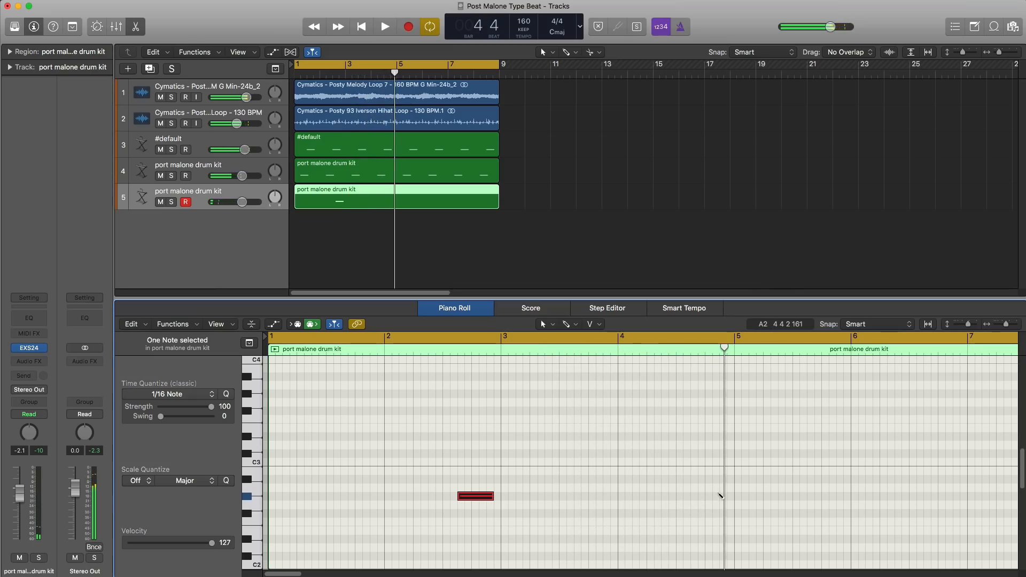
key(space)
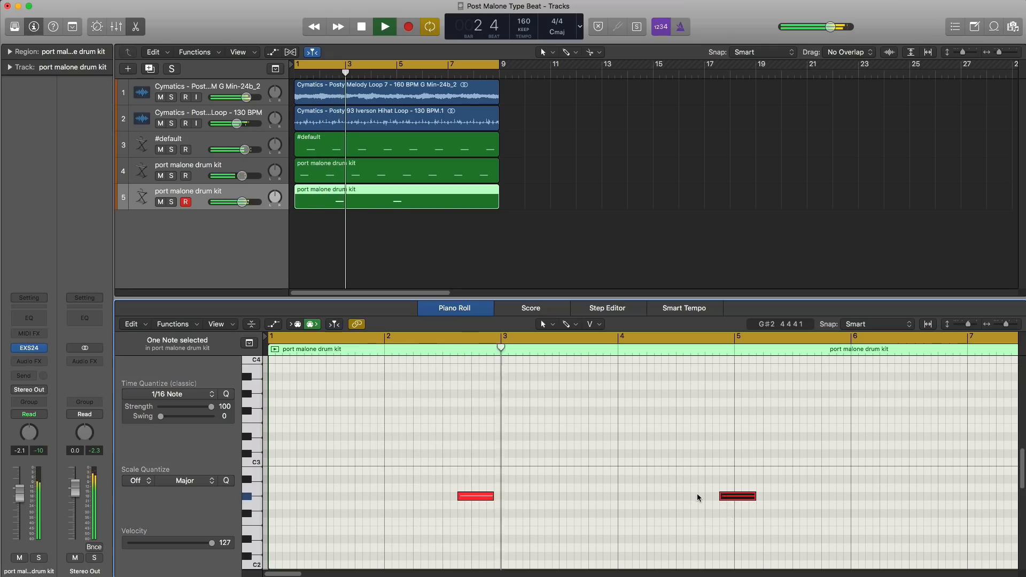
drag(728, 497, 698, 496)
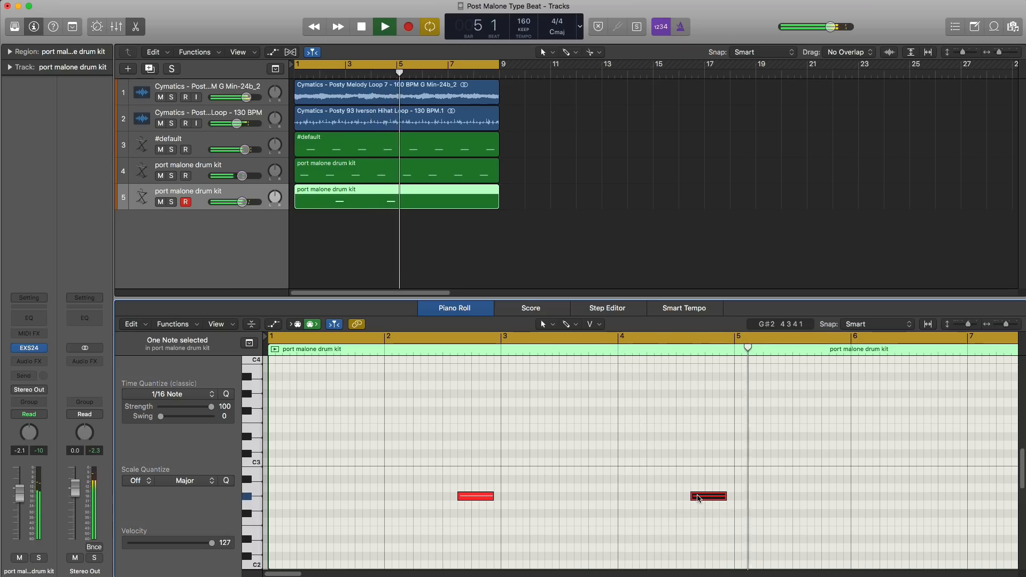
key(space)
Step: Copy both percussion notes to halfway through beat 4 of bars 6 and 8, and set the track's volume to -0.7 dB during playback
drag(727, 520, 458, 447)
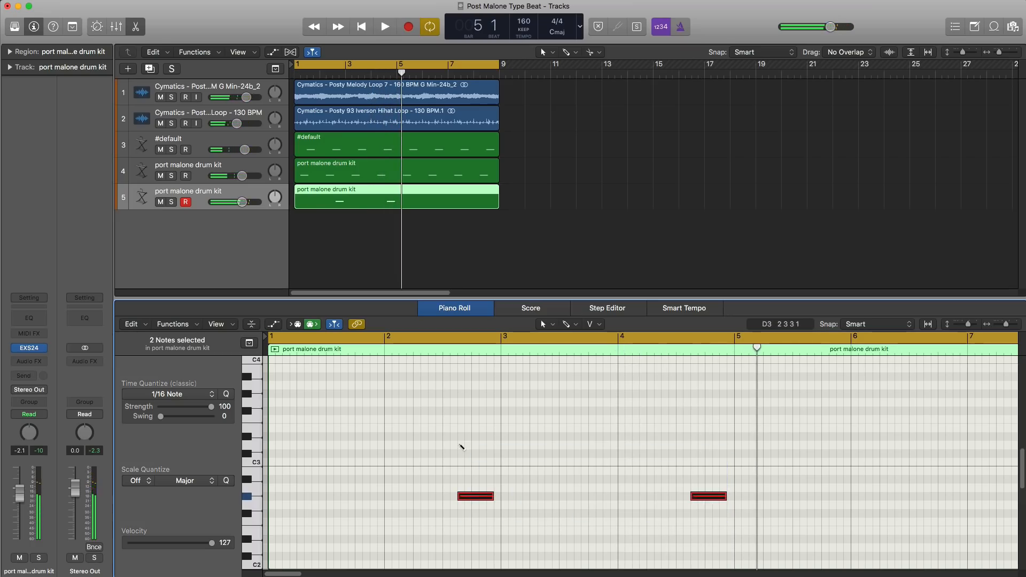
scroll(685, 492, right, 5)
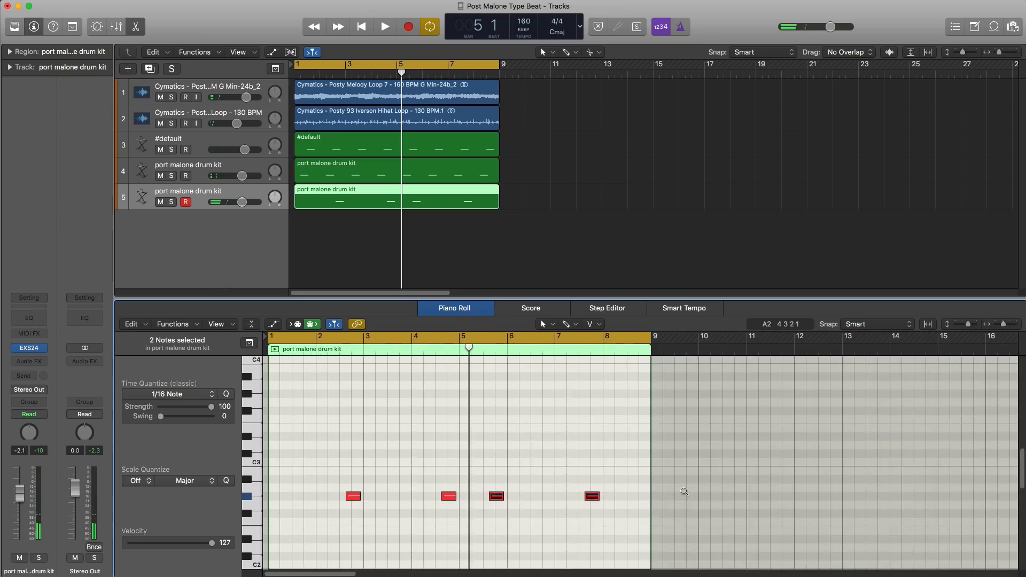
drag(537, 500, 686, 503)
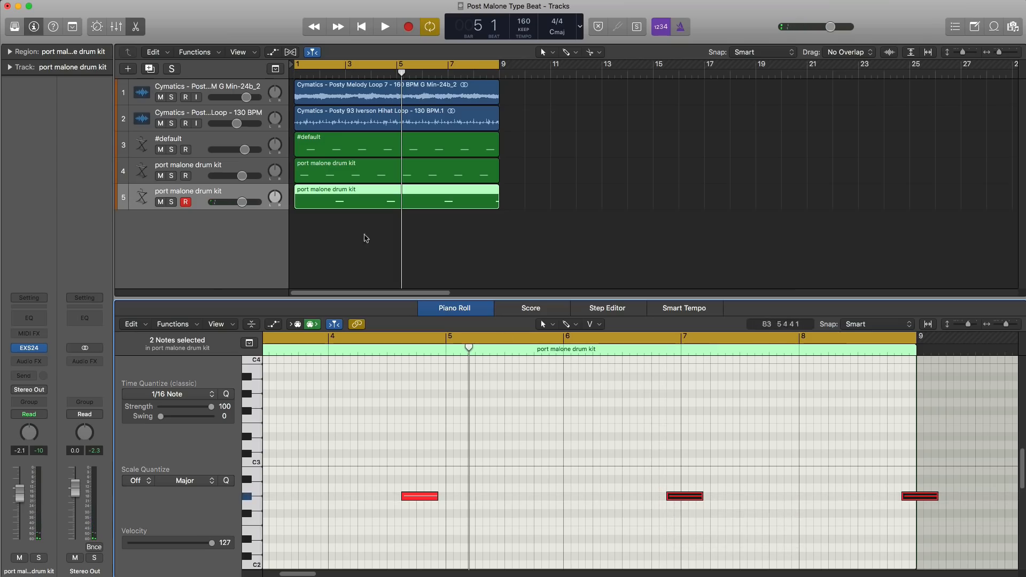
key(space)
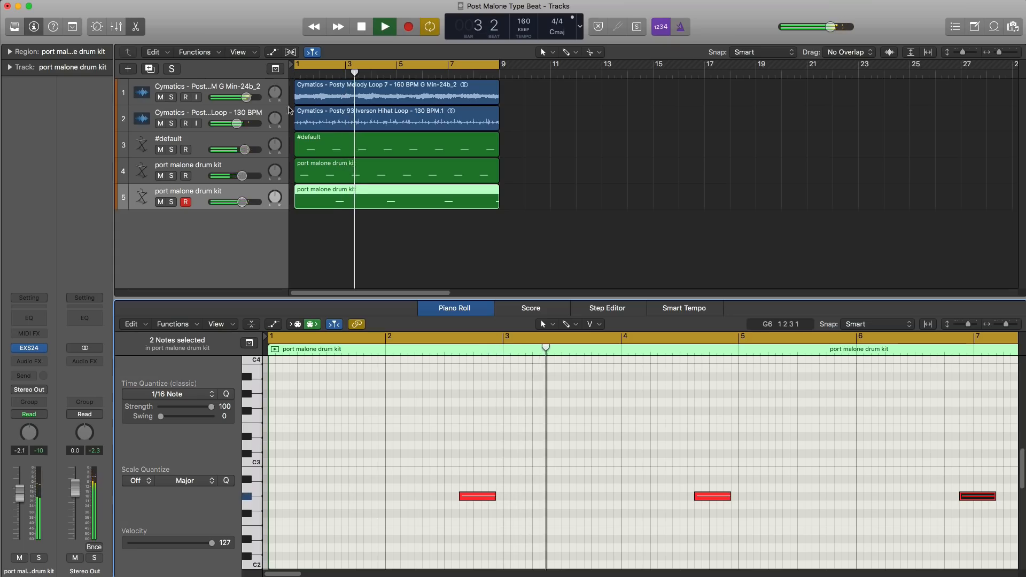
drag(242, 202, 245, 202)
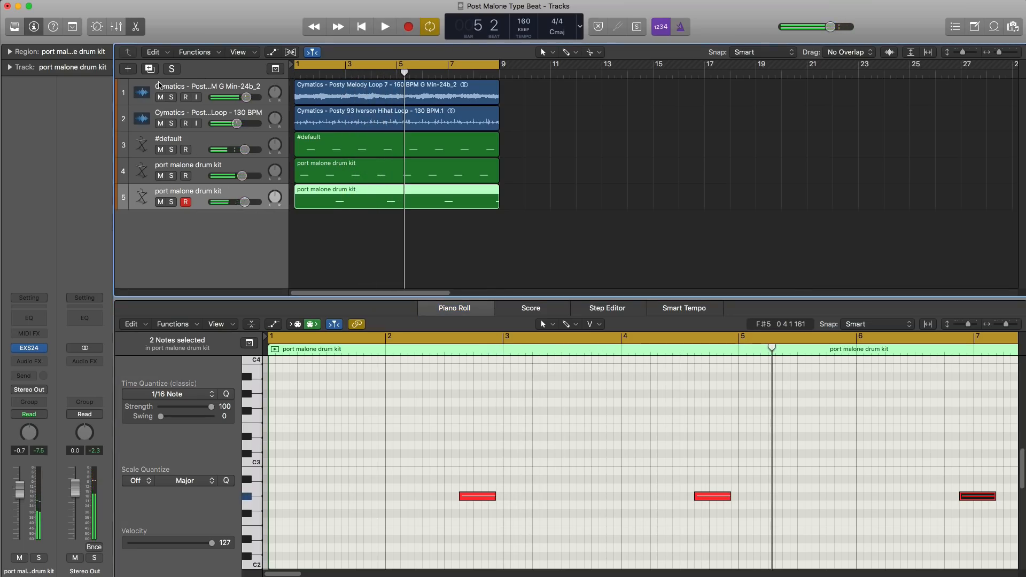
Step: Duplicate the percussion track with its settings and open the EXS24 instrument editor on new track 6
click(150, 69)
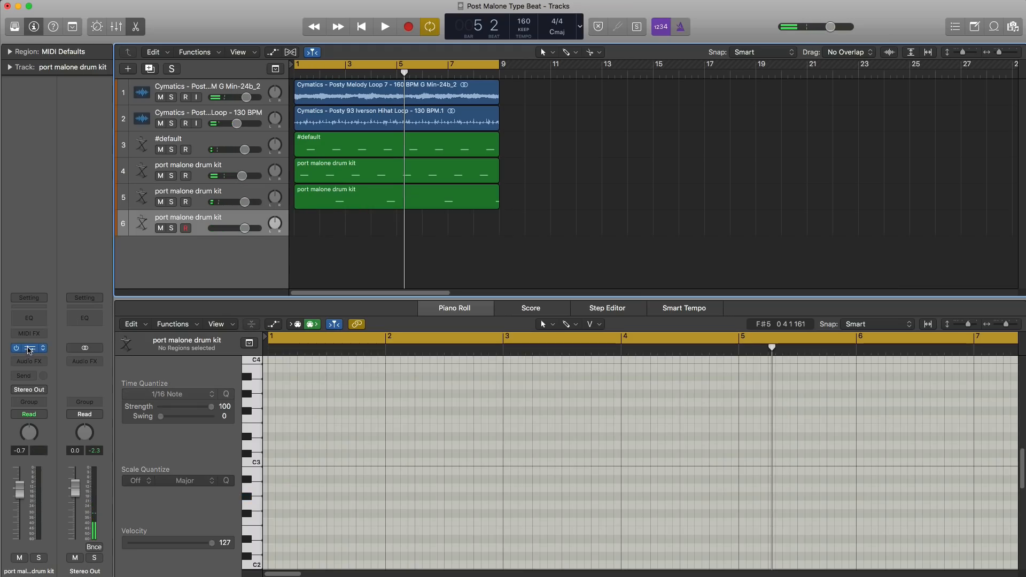
click(29, 349)
click(341, 70)
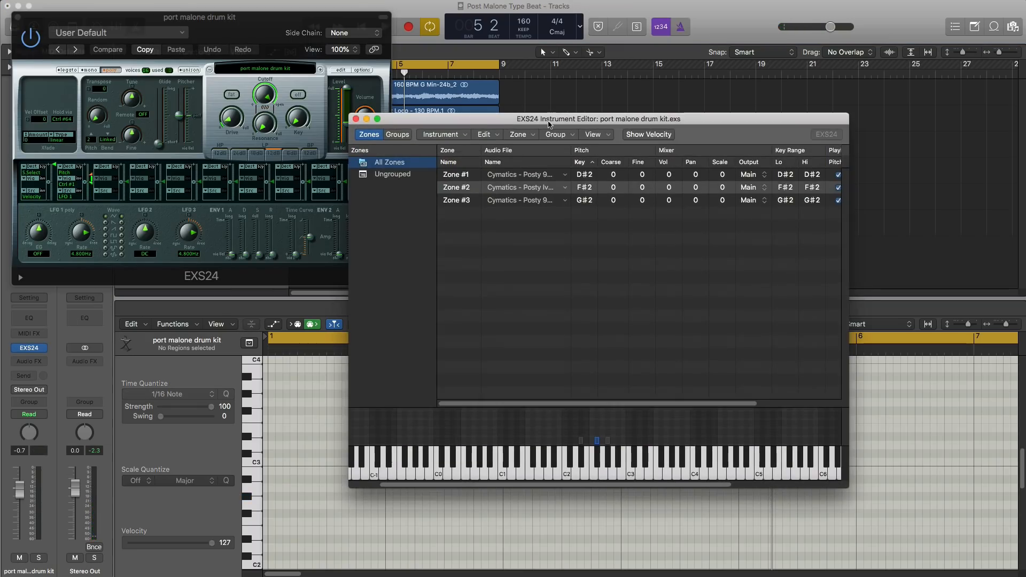
drag(549, 125, 491, 97)
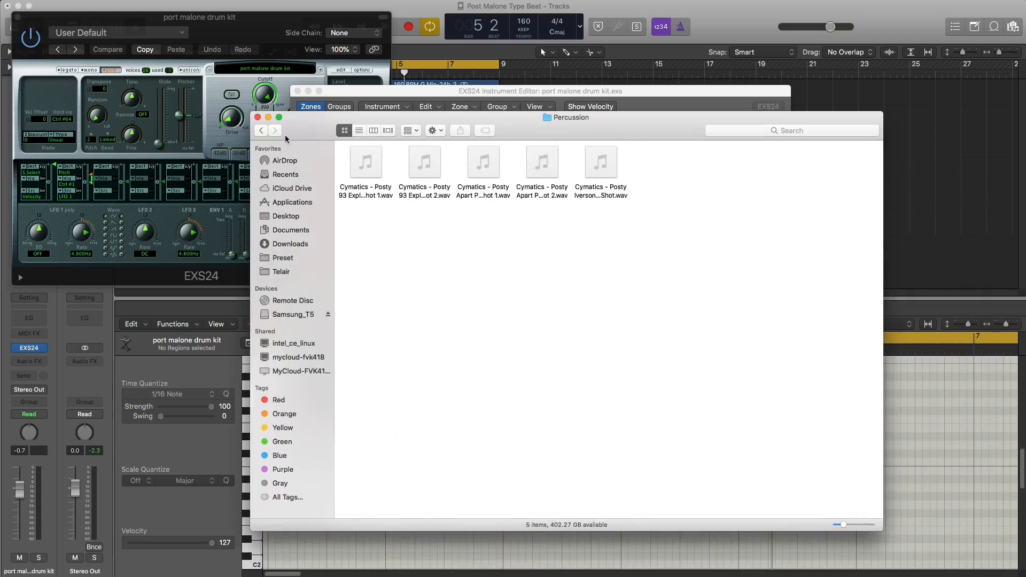
Step: Go to the Rides folder of the drum one-shots and audition its samples, settling on Posty Congratulate Ride
click(262, 131)
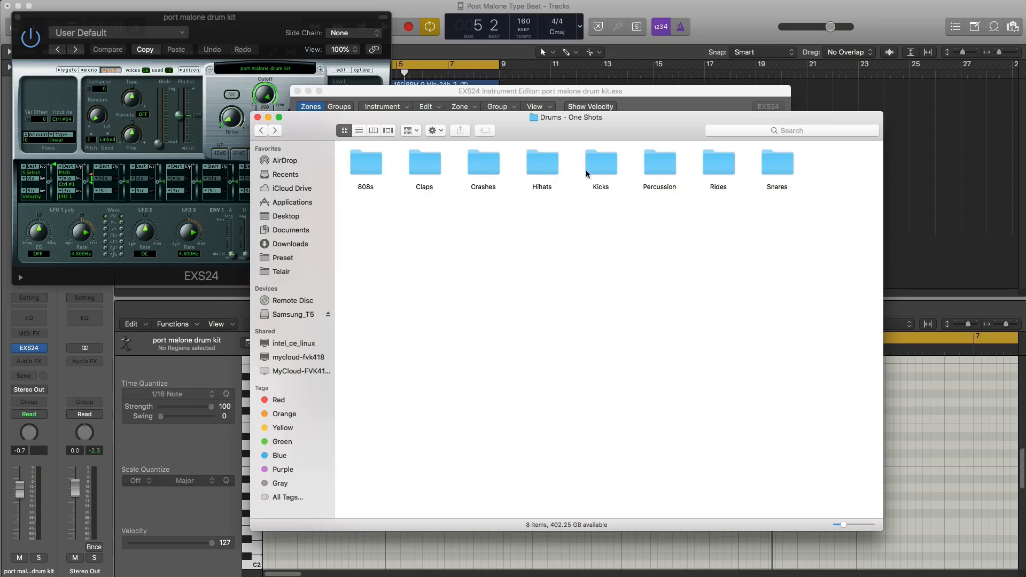
double_click(718, 163)
click(385, 197)
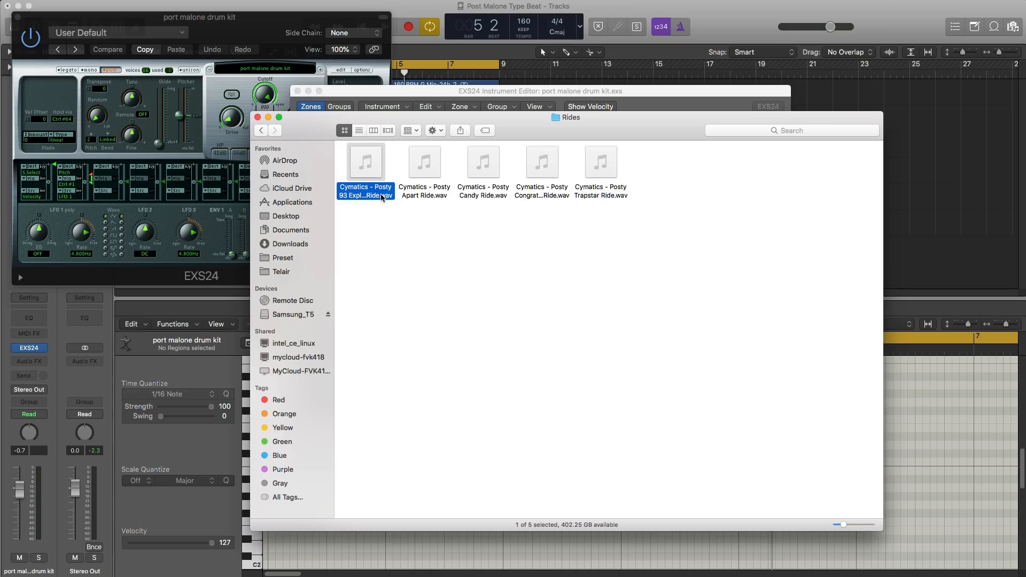
key(space)
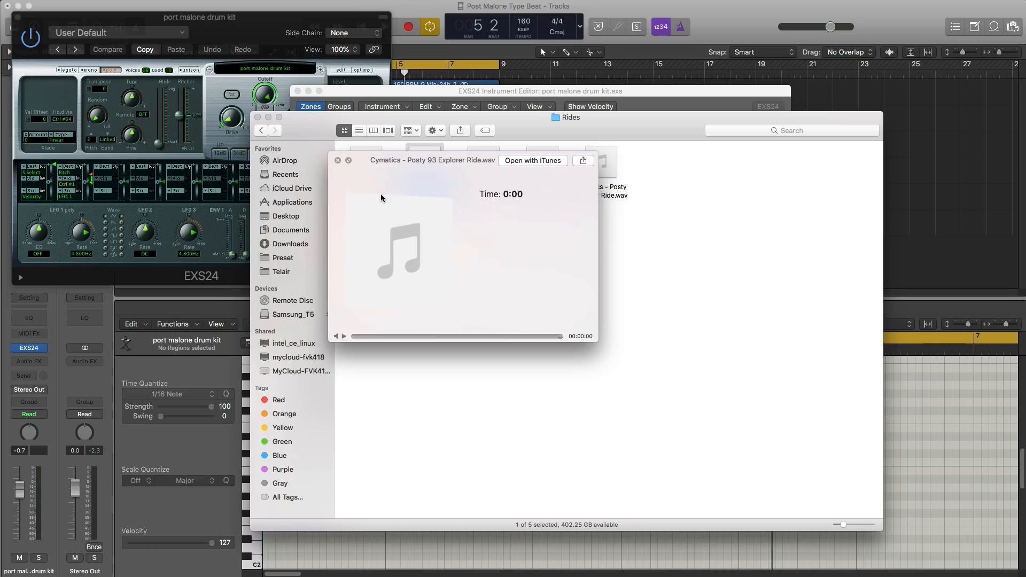
key(Right)
key(Right)
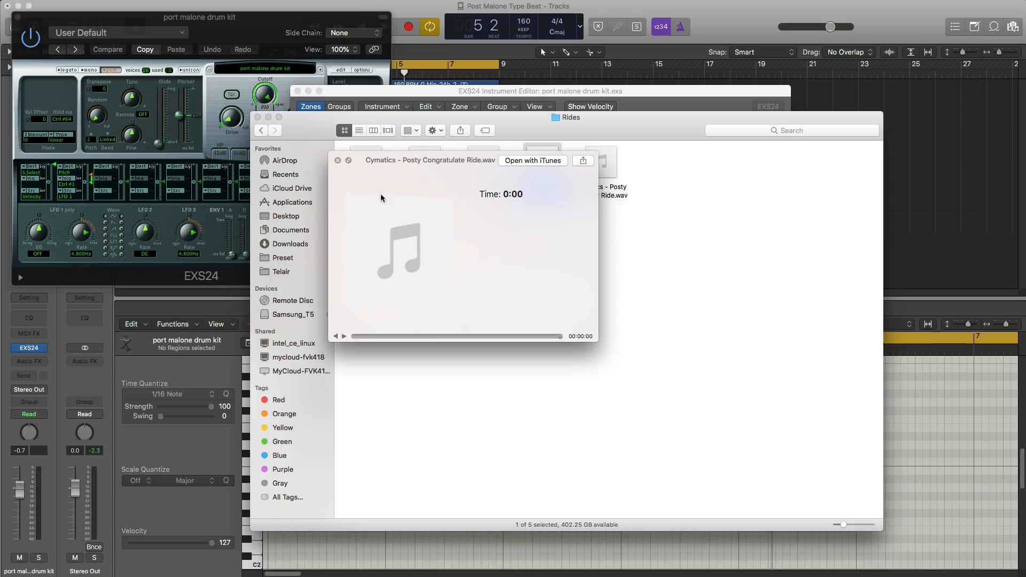
key(Right)
key(Left)
key(space)
Step: Map the Posty Congratulate Ride sample to key A#2 in the EXS24 instrument editor and audition it
drag(646, 133, 809, 488)
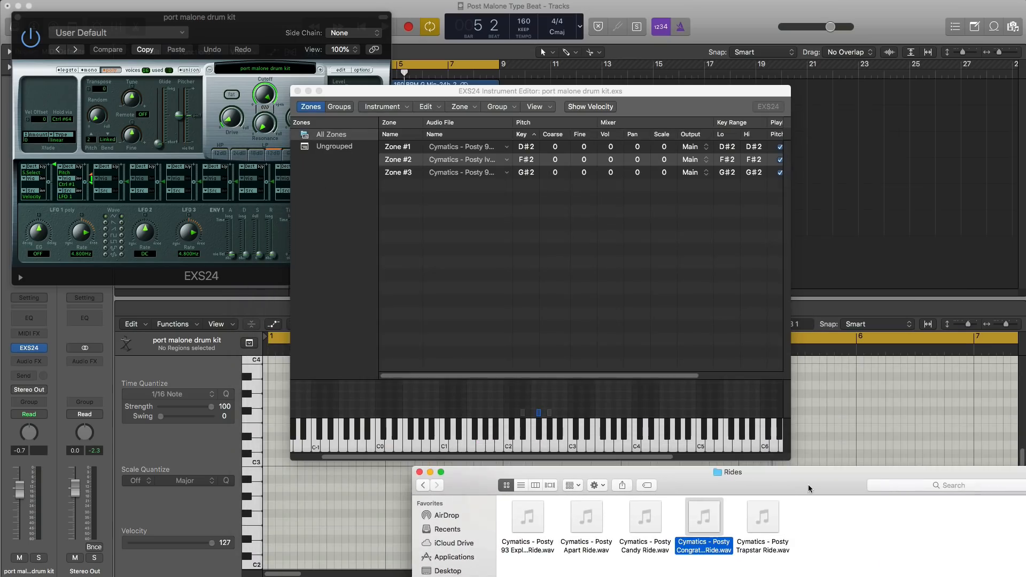
drag(704, 516, 560, 427)
click(559, 428)
click(452, 100)
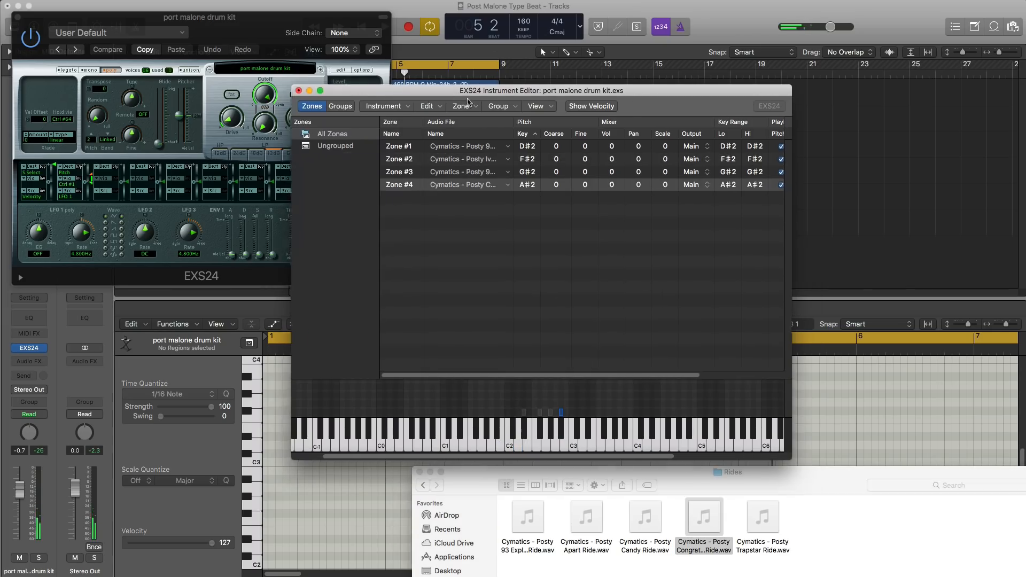
Step: Save the changes to the port malone drum kit instrument and create an eight-bar MIDI region on track 6
drag(310, 88, 420, 101)
click(407, 105)
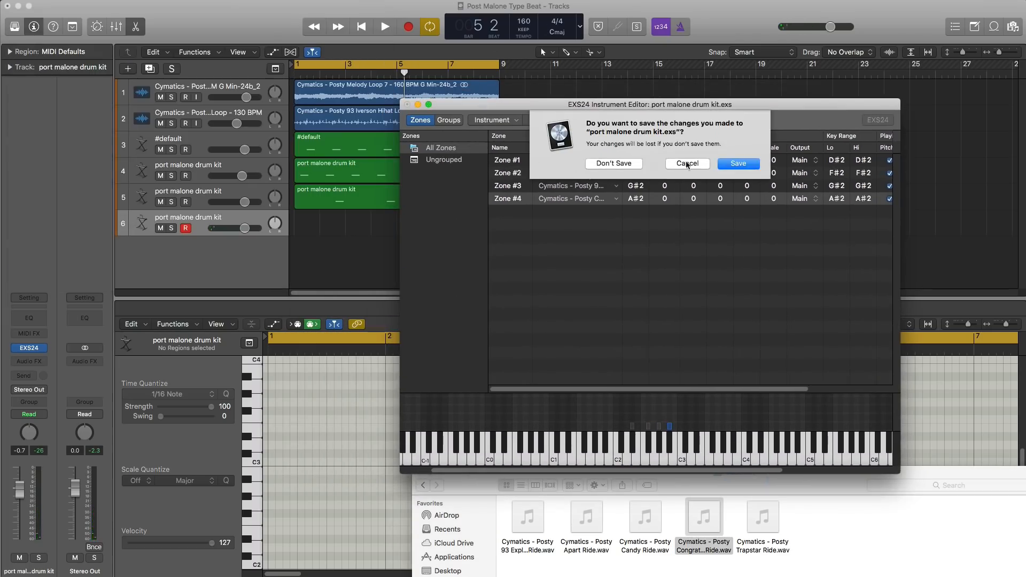
click(745, 168)
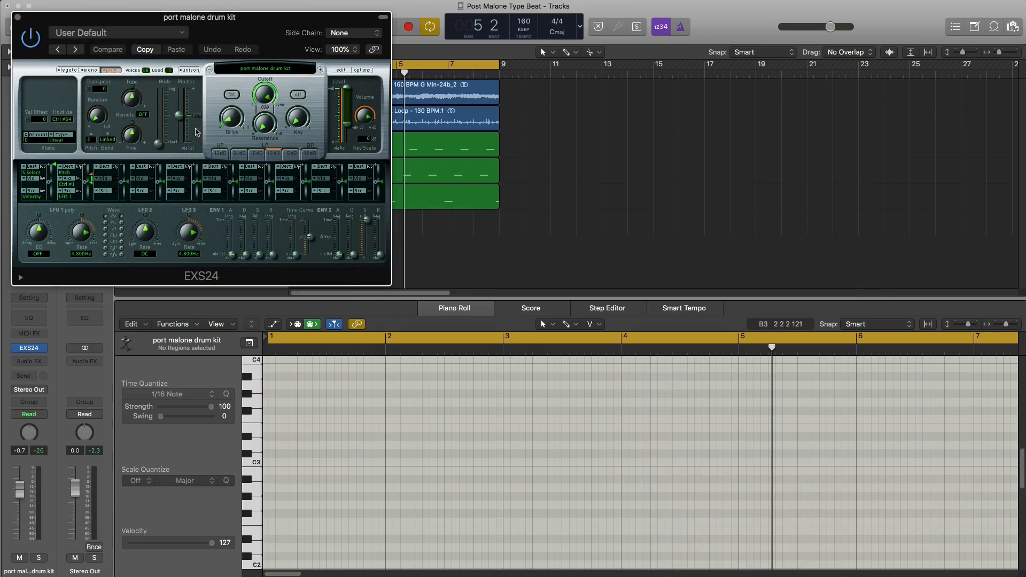
click(17, 18)
double_click(312, 233)
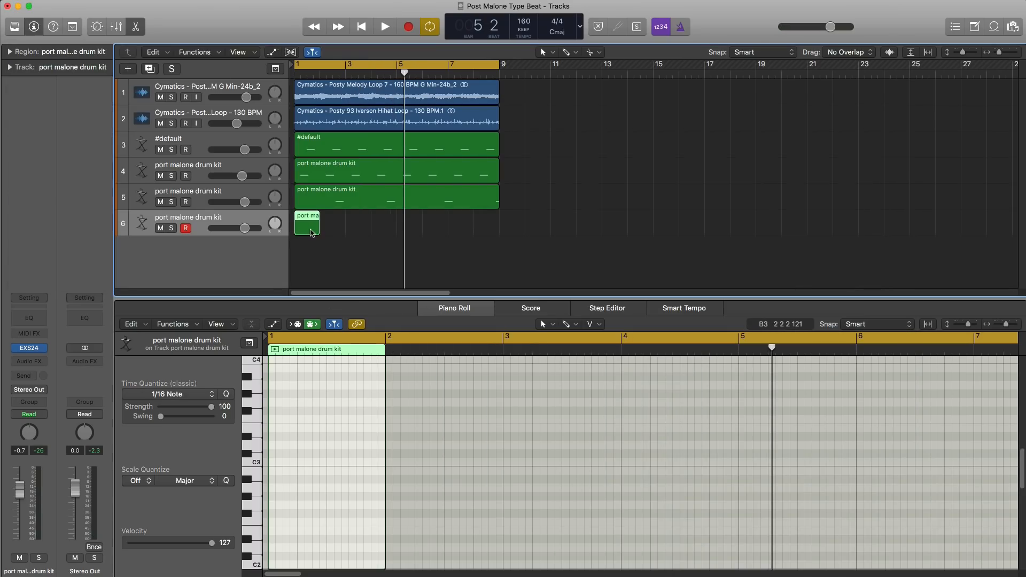
drag(315, 229, 499, 230)
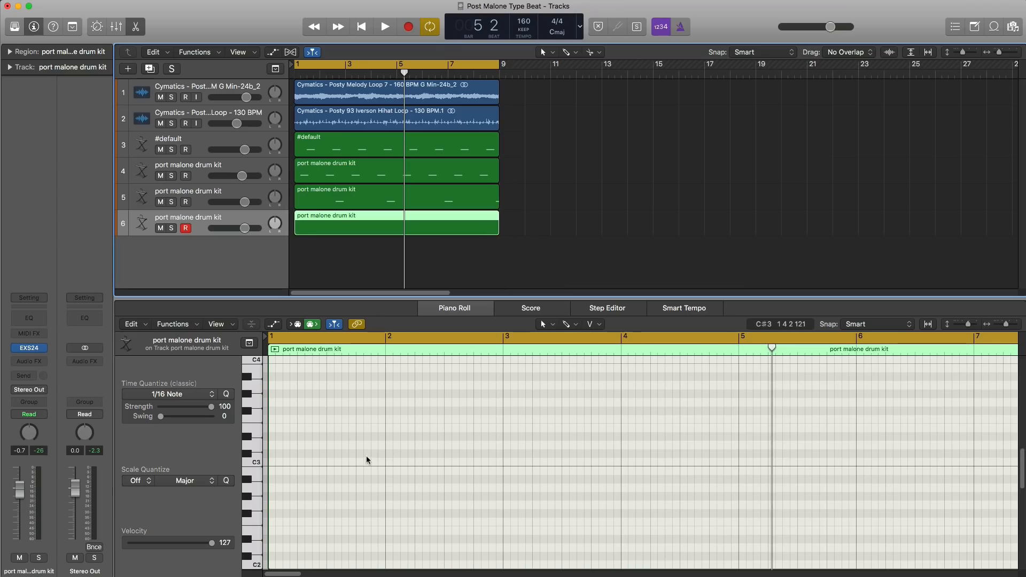
Step: Place an A#2 ride note on the first beat of each of the eight bars and set the track's volume to -2.1 dB
scroll(321, 459, down, 1)
super+click(274, 458)
key(space)
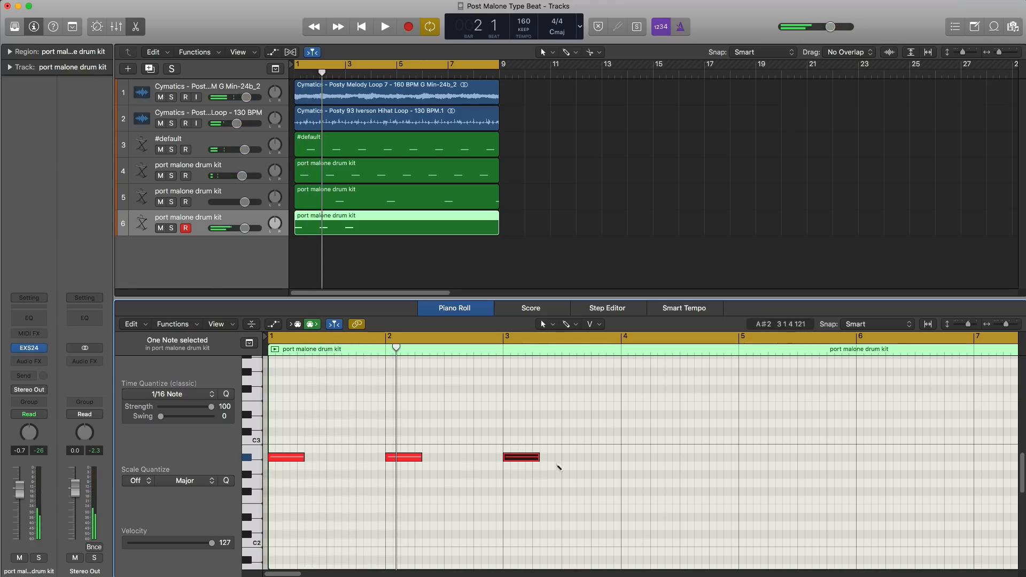
super+click(746, 459)
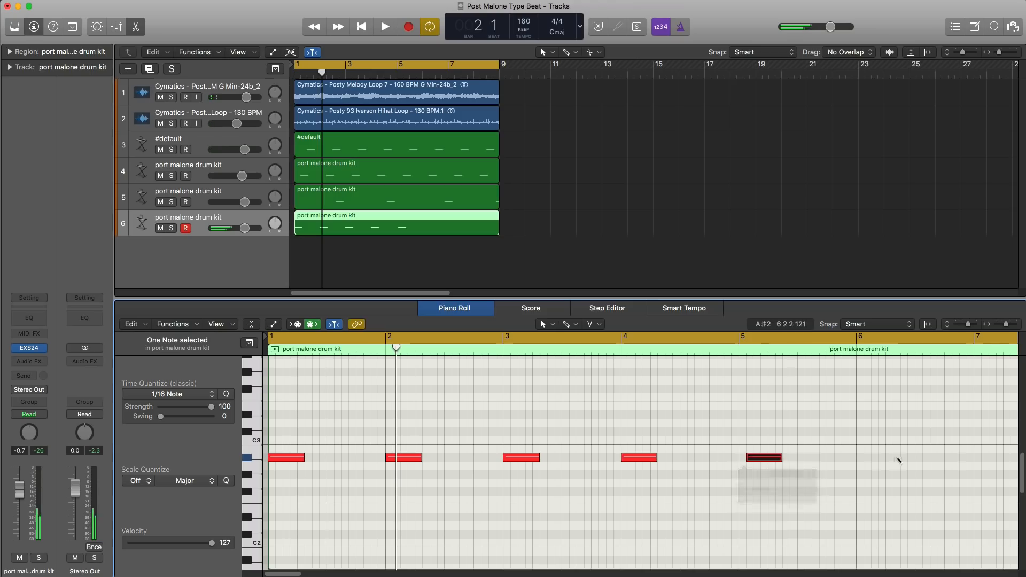
super+click(858, 459)
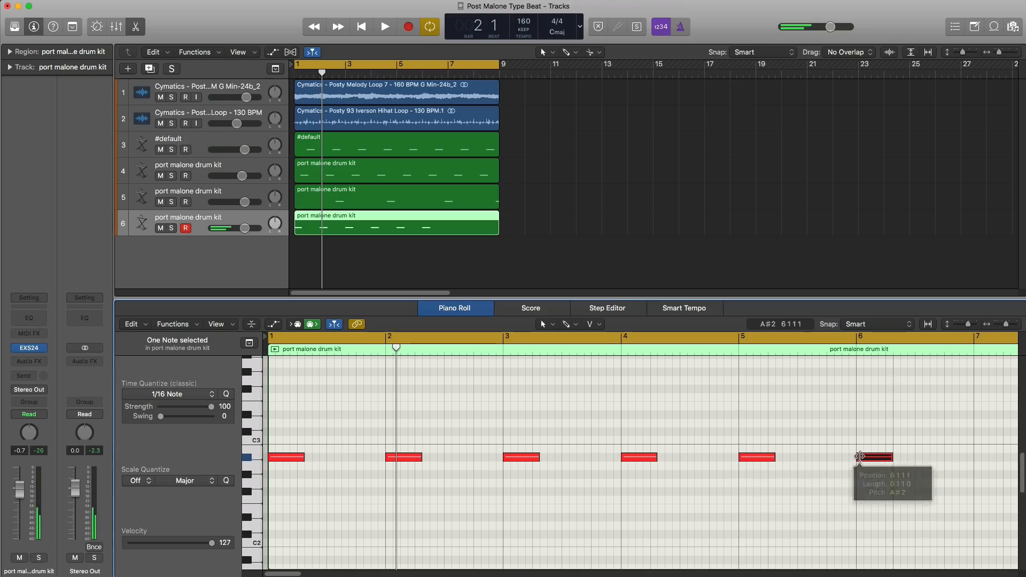
scroll(864, 470, right, 4)
scroll(867, 472, right, 2)
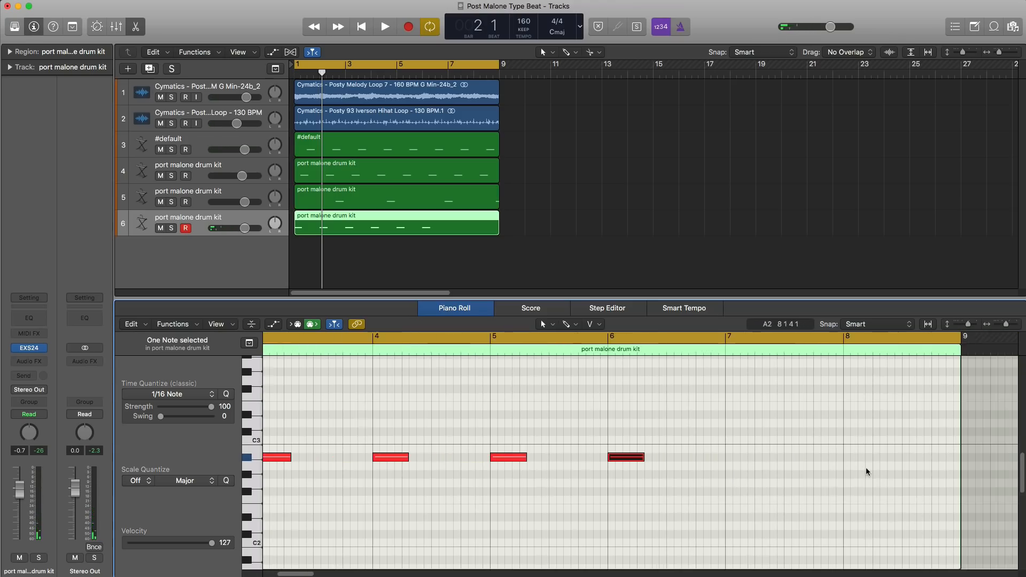
super+click(738, 458)
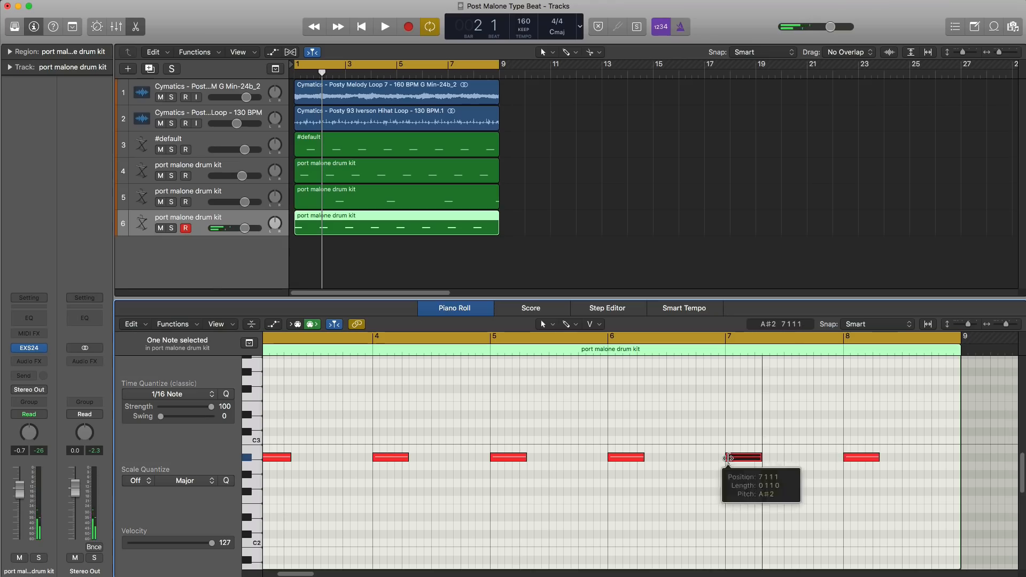
key(space)
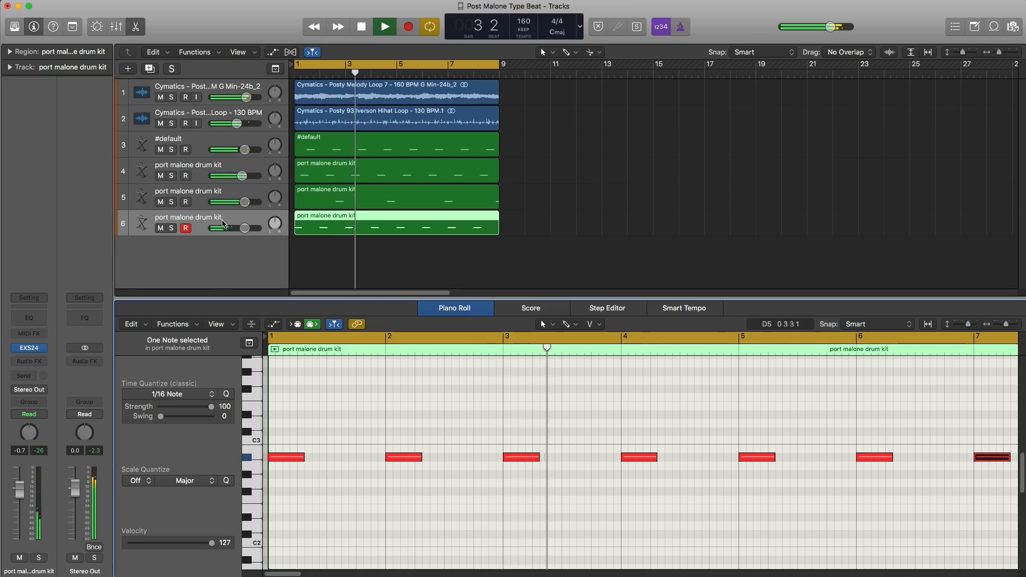
drag(245, 228, 242, 228)
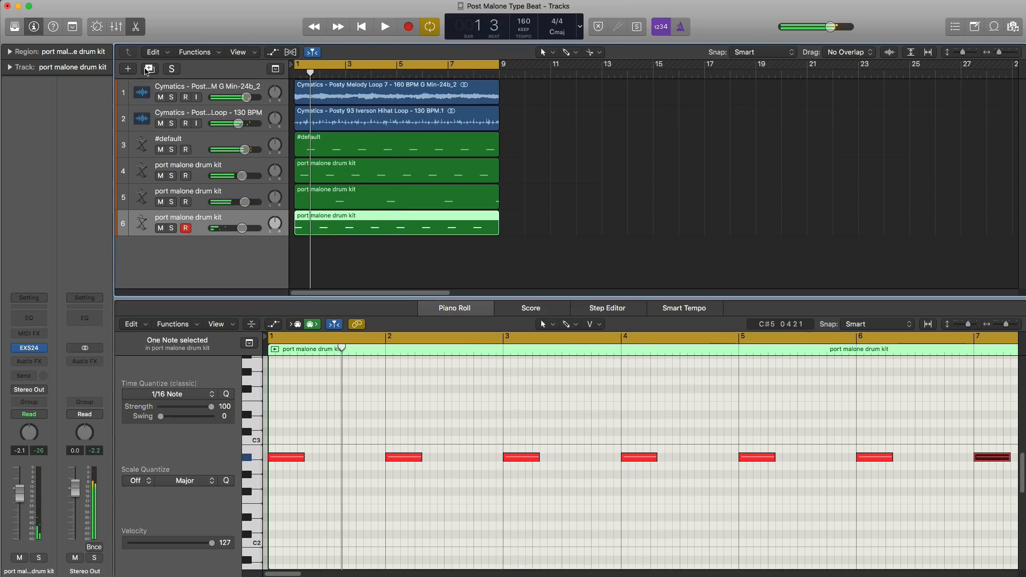
Step: Duplicate the ride track with its settings and open the EXS24 instrument editor on new track 7
click(147, 70)
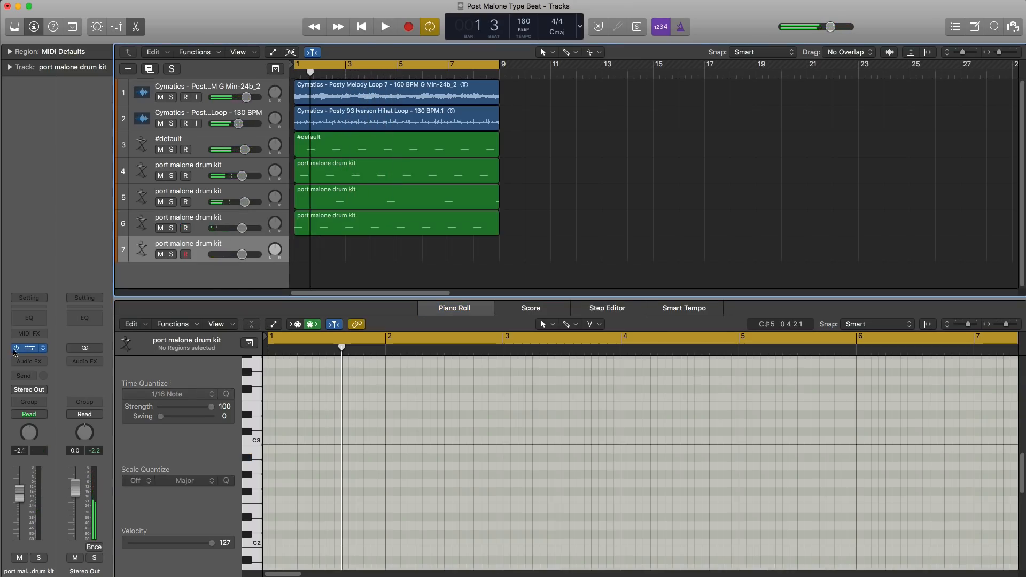
click(343, 71)
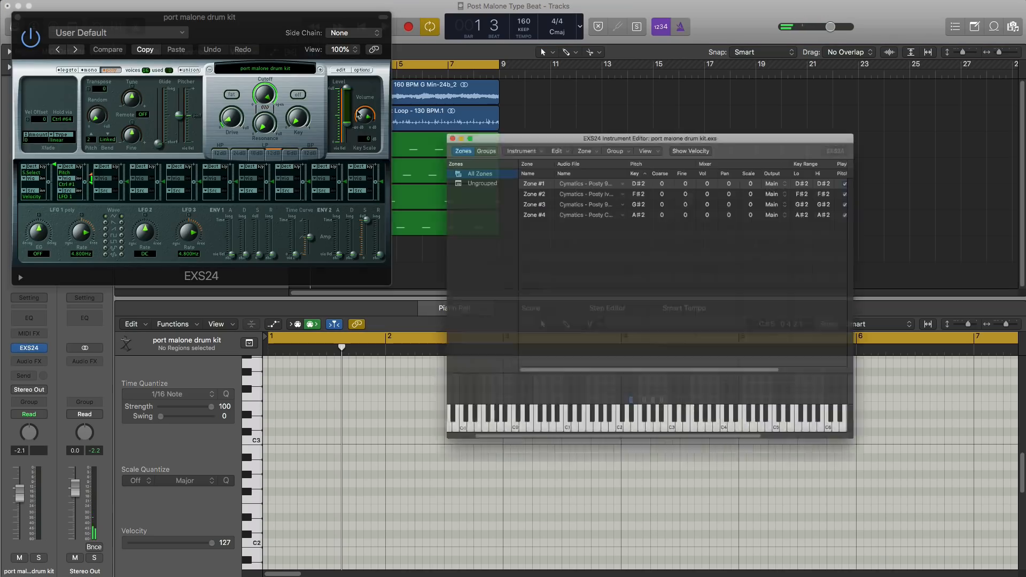
Step: Go to the Snares folder of the drum one-shots in Finder and audition its samples, settling on Posty Trapstar Snare - G
key(super+Tab)
drag(768, 470, 592, 58)
click(248, 70)
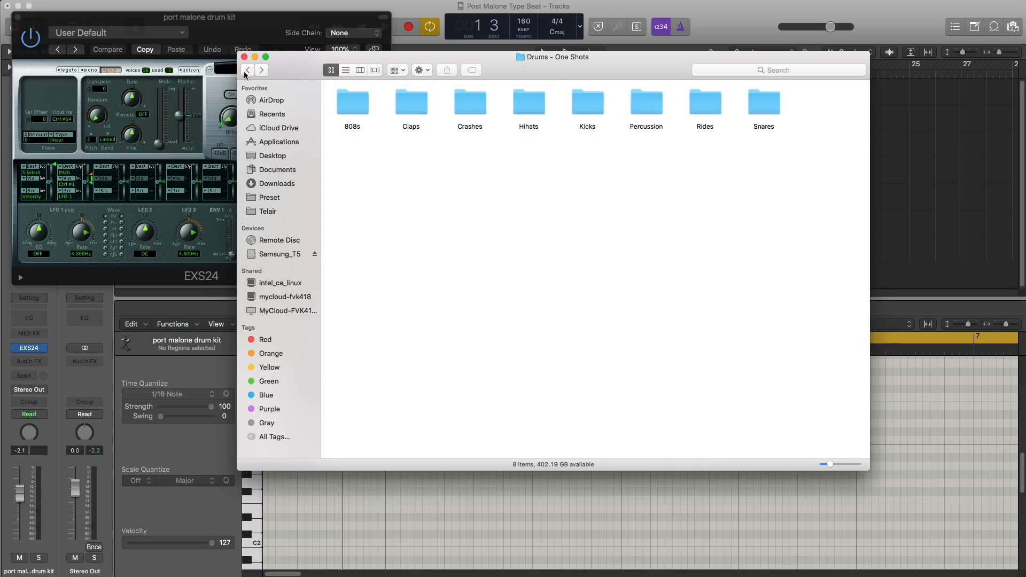
double_click(771, 109)
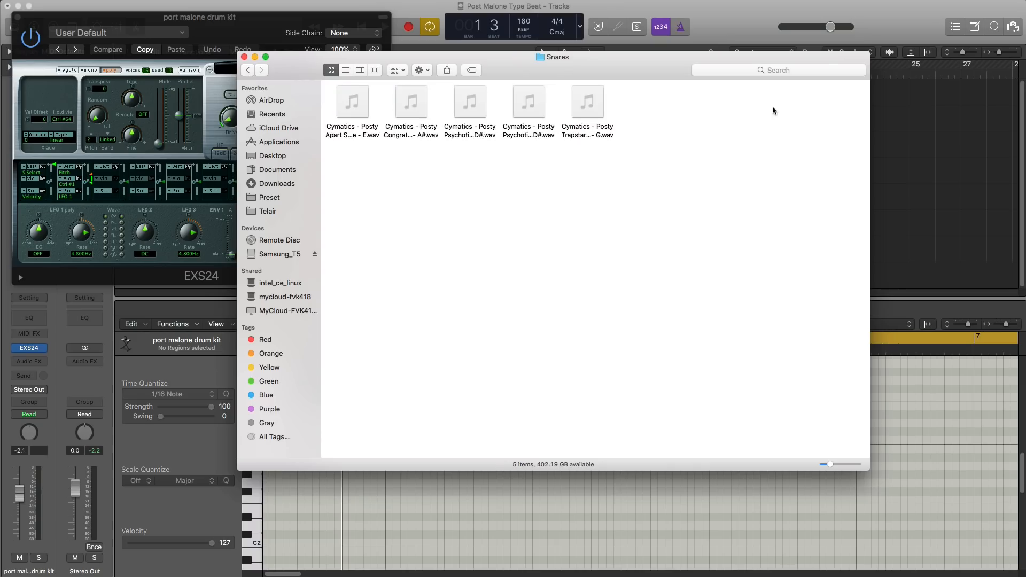
key(space)
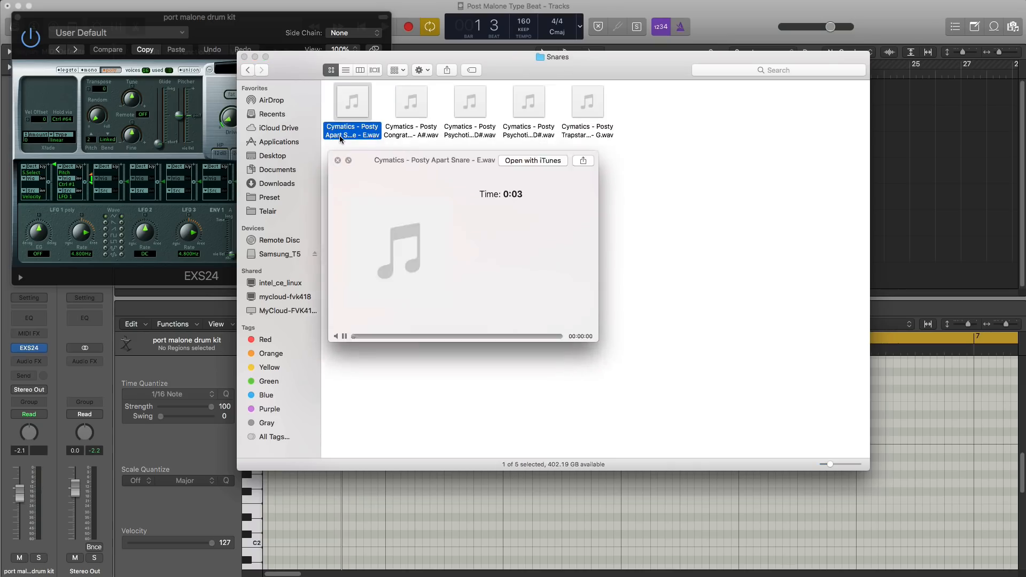
key(Right)
key(Right)
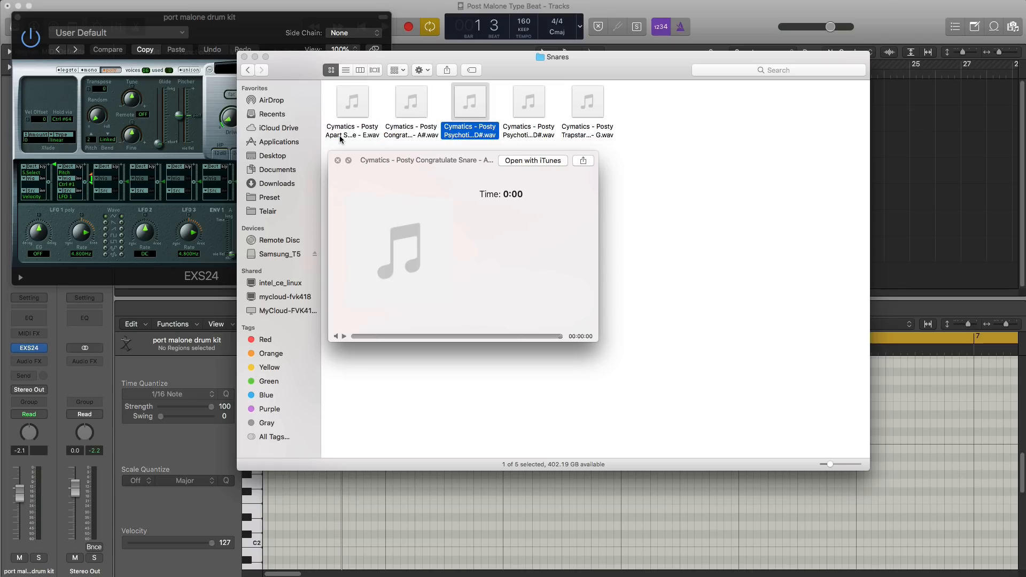
key(Right)
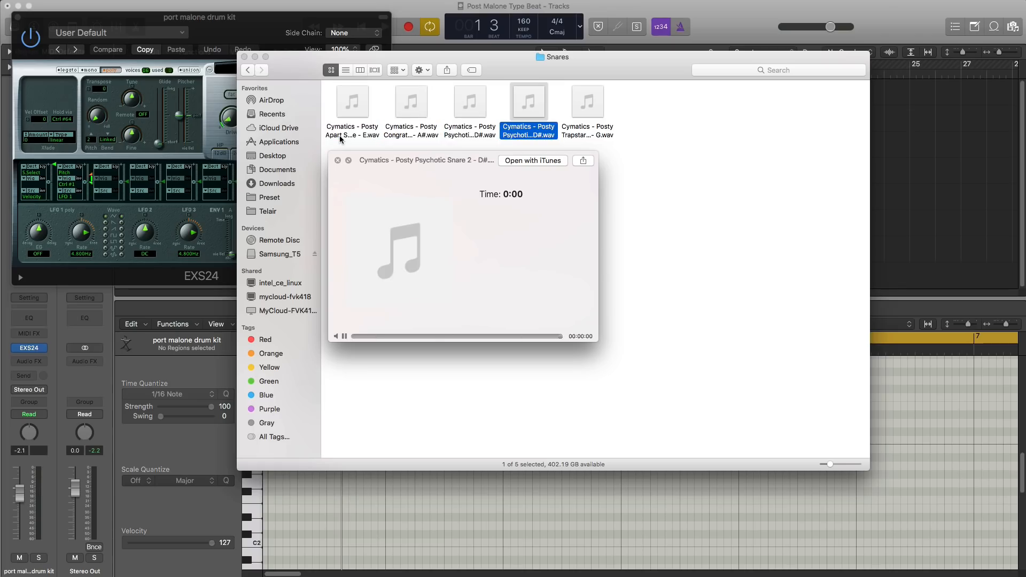
key(Right)
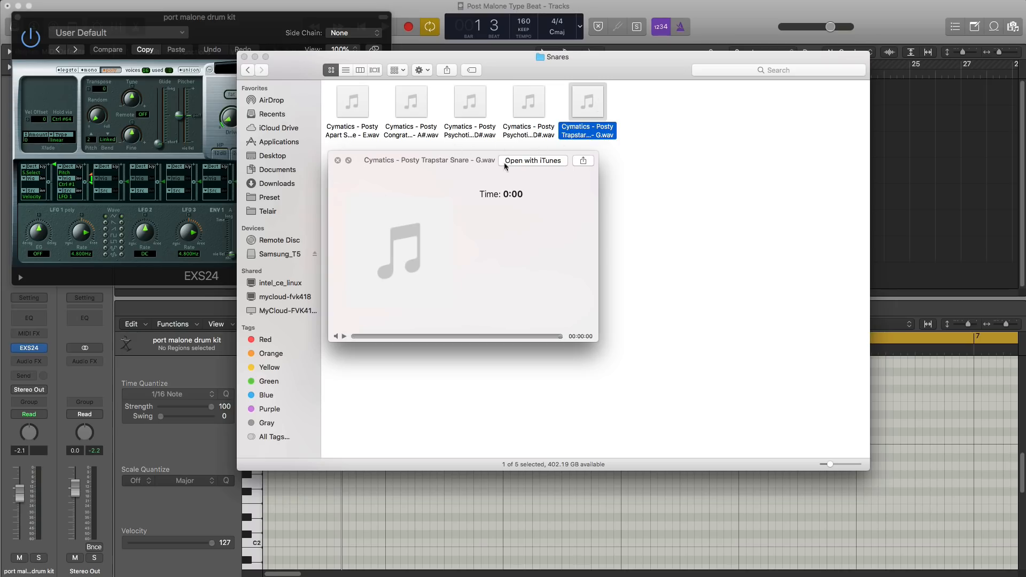
key(space)
Step: Map the Posty Trapstar Snare - G sample to key C#3 in the EXS24 instrument editor and save the instrument
drag(591, 72, 564, 412)
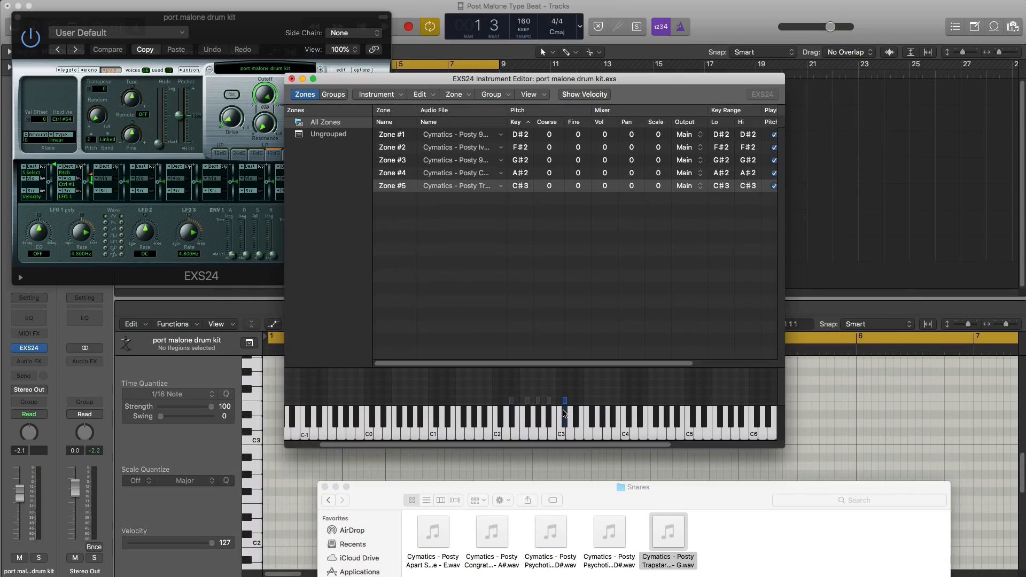
click(292, 79)
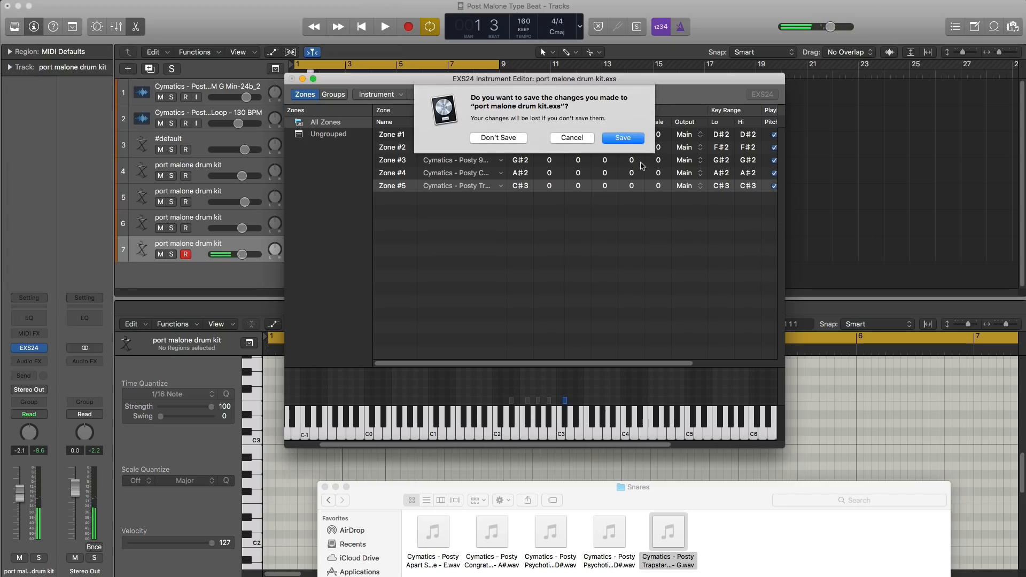
click(628, 139)
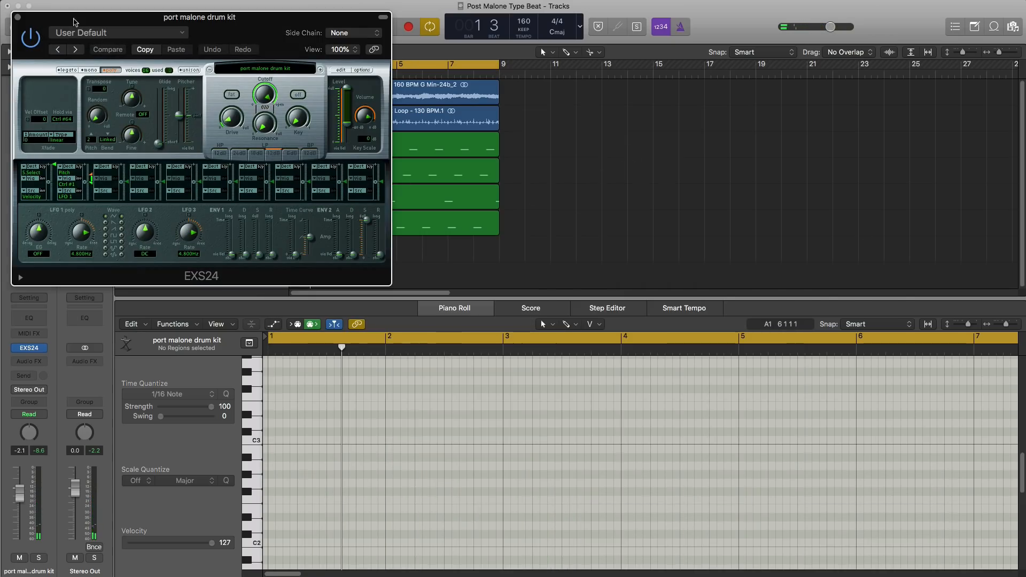
click(17, 17)
Step: Create an eight-bar region on track 7 with C#3 snares on beat 3 and halfway through beat 4 of bar 1, and halfway through beat 1 of bar 2
double_click(303, 255)
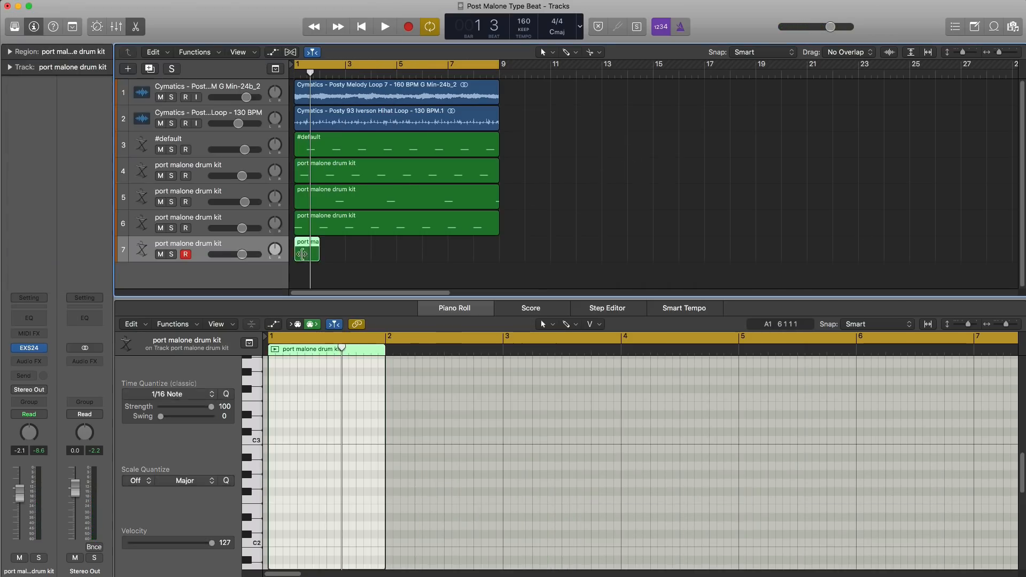
drag(342, 258, 499, 257)
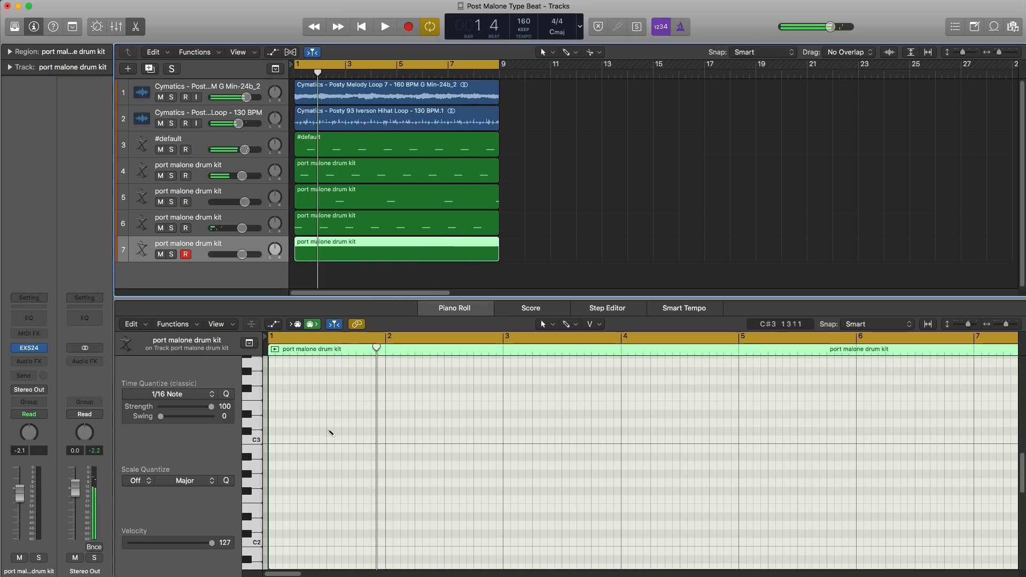
super+click(330, 431)
key(space)
drag(364, 432, 339, 432)
key(space)
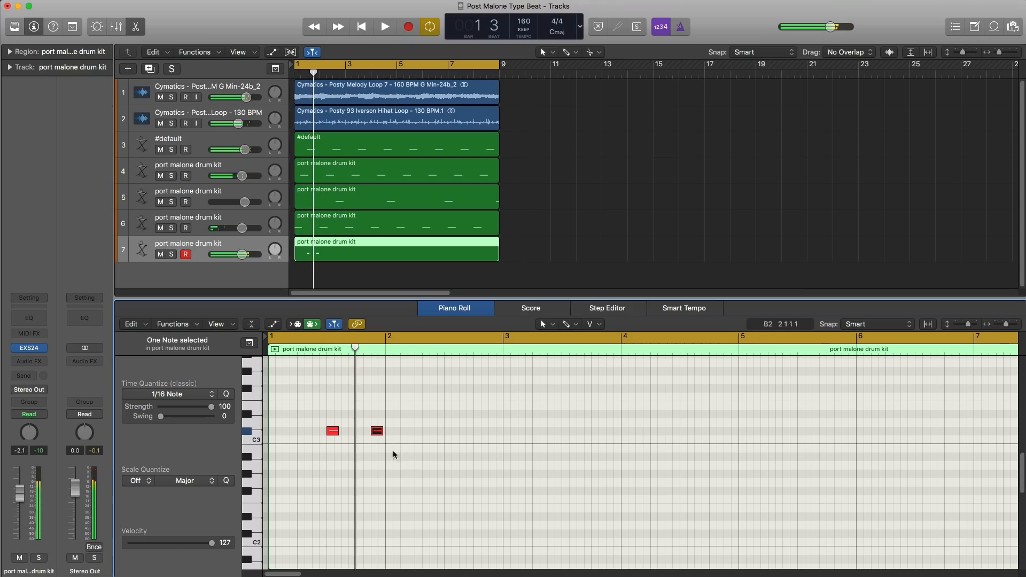
key(space)
super+click(402, 432)
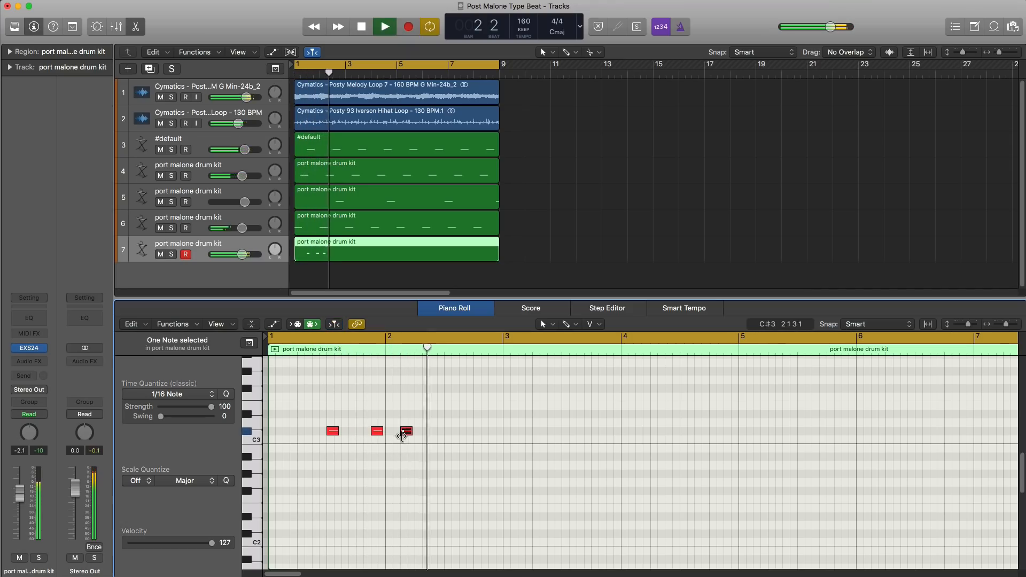
key(space)
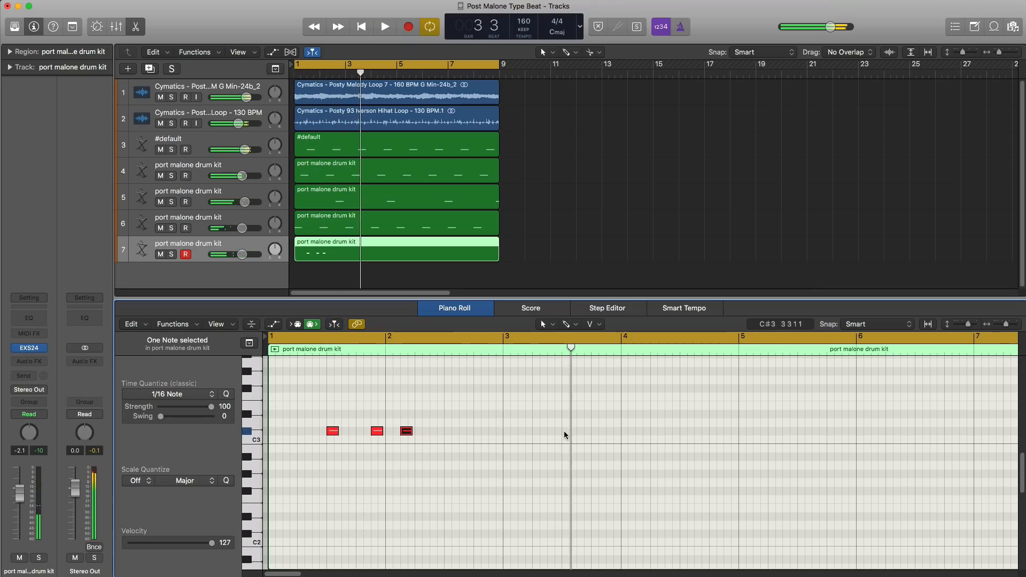
Step: Add C#3 snares on beat 3 and halfway through beat 4 of bar 3, and halfway through beat 1 and on beat 3 of bar 4
super+click(564, 431)
key(space)
click(565, 431)
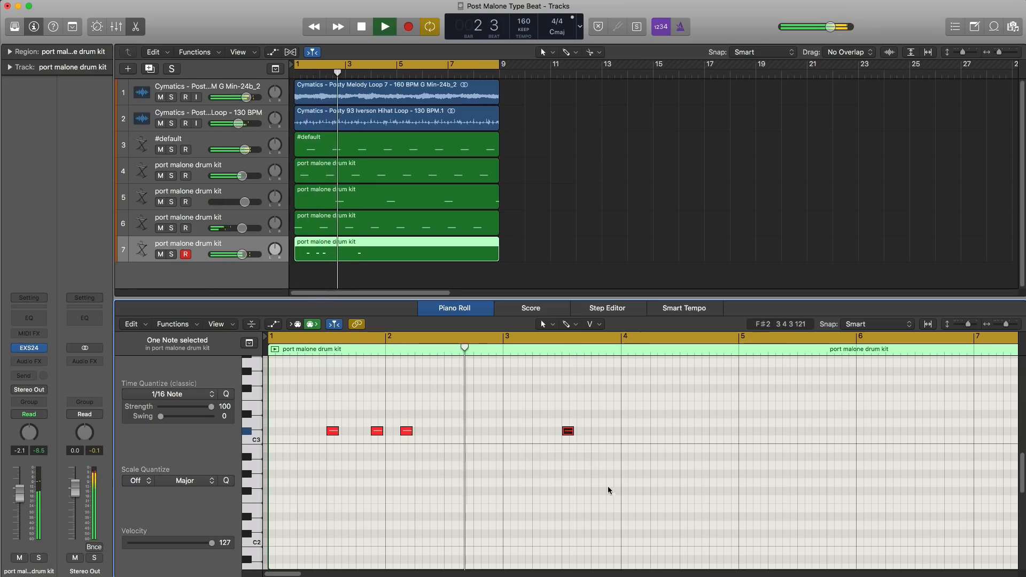
click(611, 432)
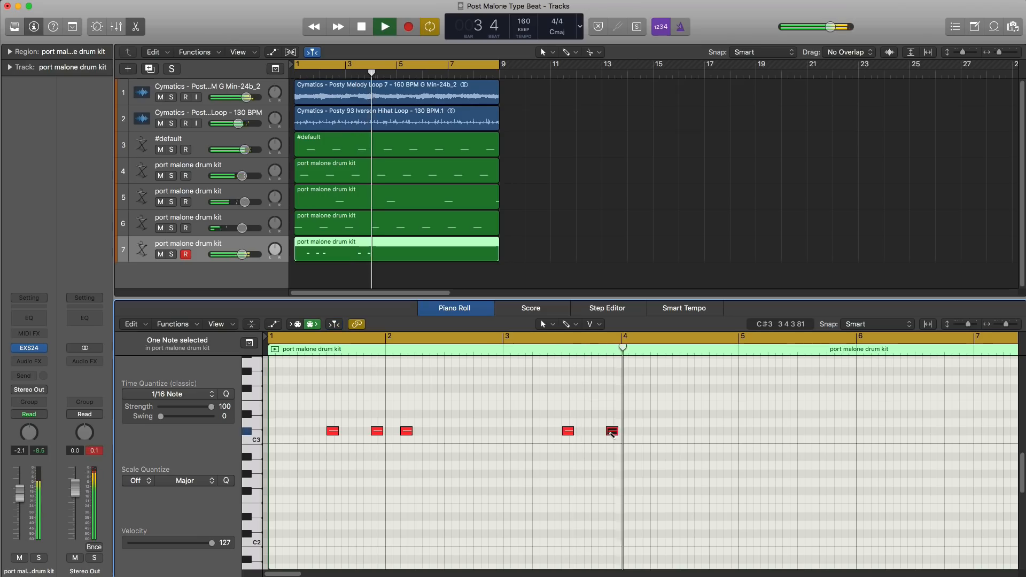
key(space)
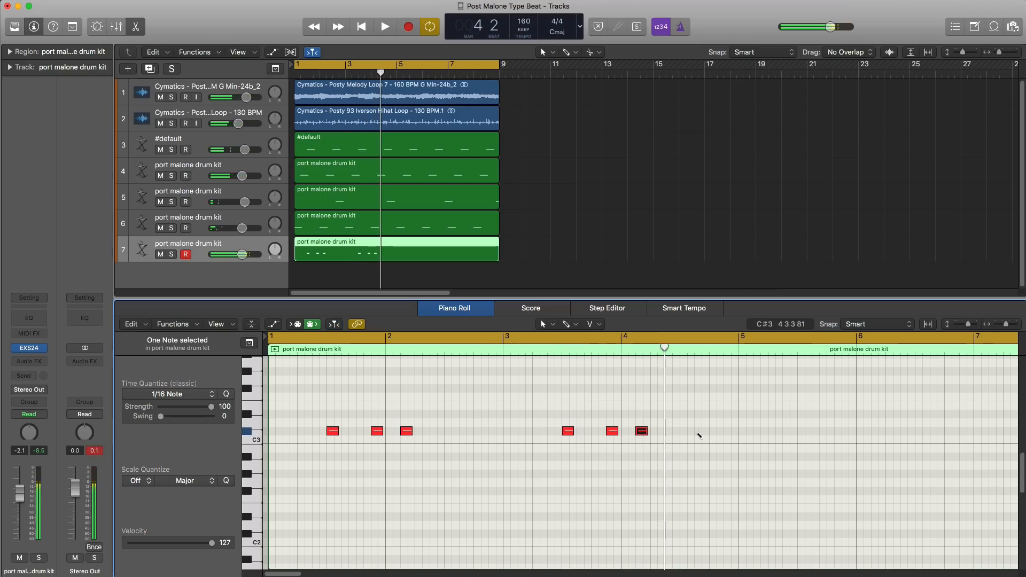
click(687, 432)
key(space)
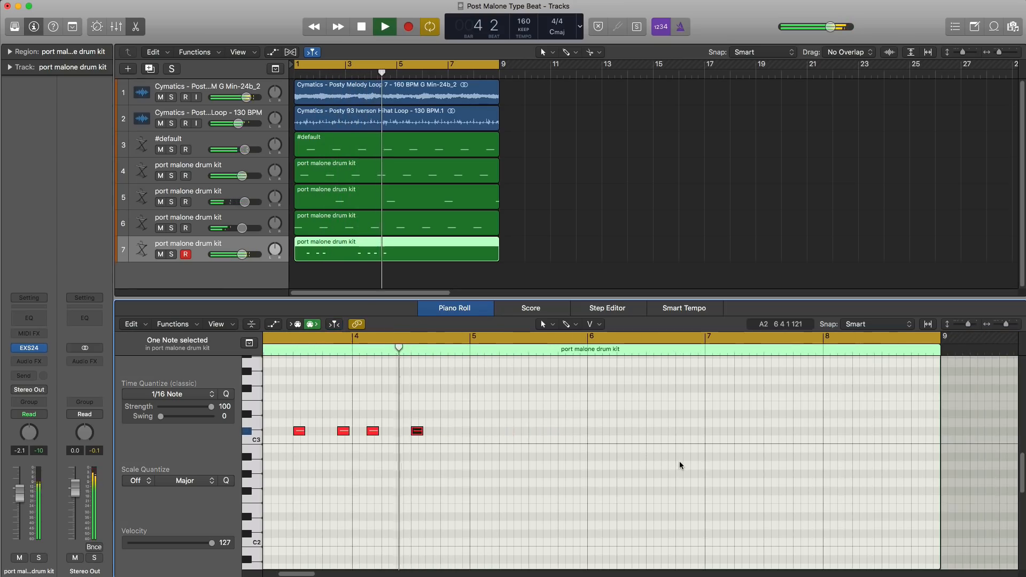
Step: Continue the C#3 snare pattern through bars 5 to 8, with a last note just after beat 4 of bar 8
click(535, 431)
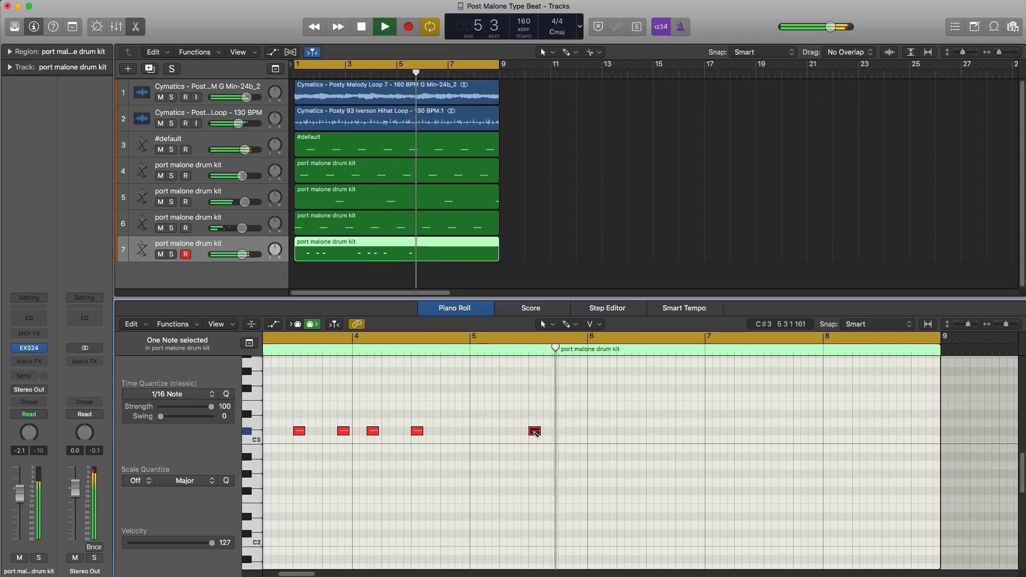
key(space)
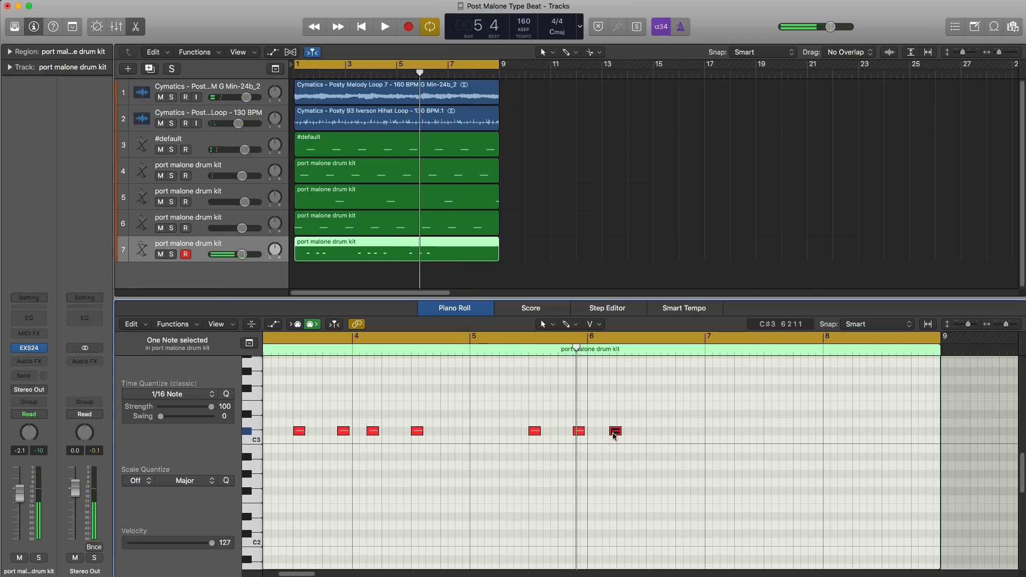
drag(615, 432, 608, 432)
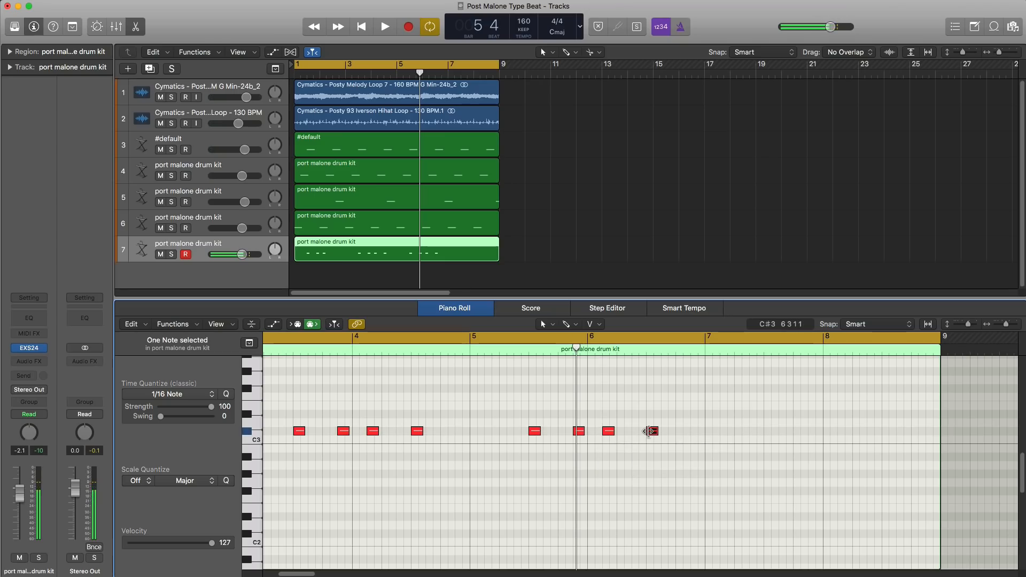
click(651, 431)
scroll(649, 437, right, 3)
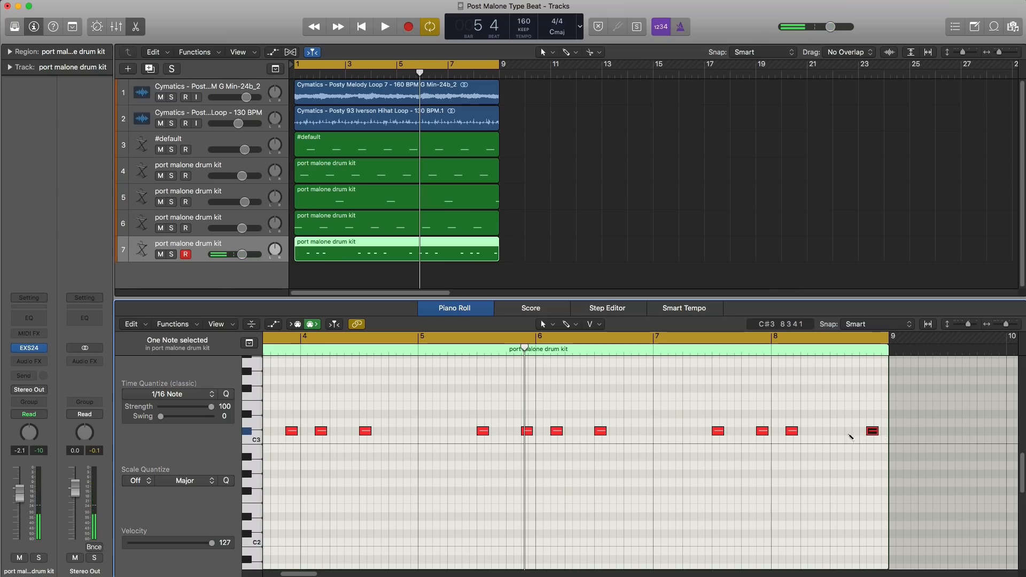
Step: Add a C#3 snare halfway through beat 3 of bar 8 and lower track 7's volume to -4.0 dB during playback
key(space)
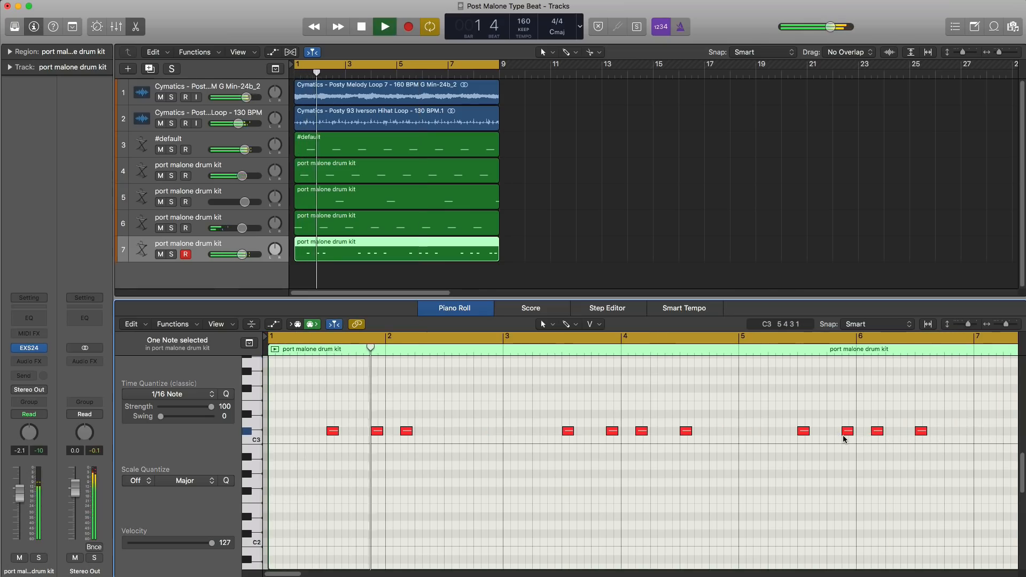
ctrl+alt+click(604, 450)
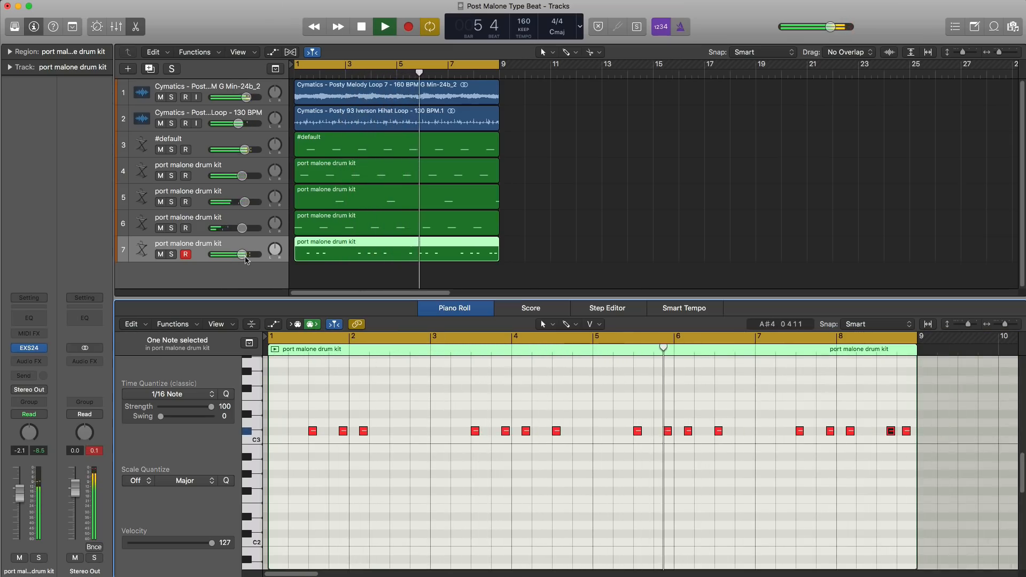
drag(242, 254, 239, 254)
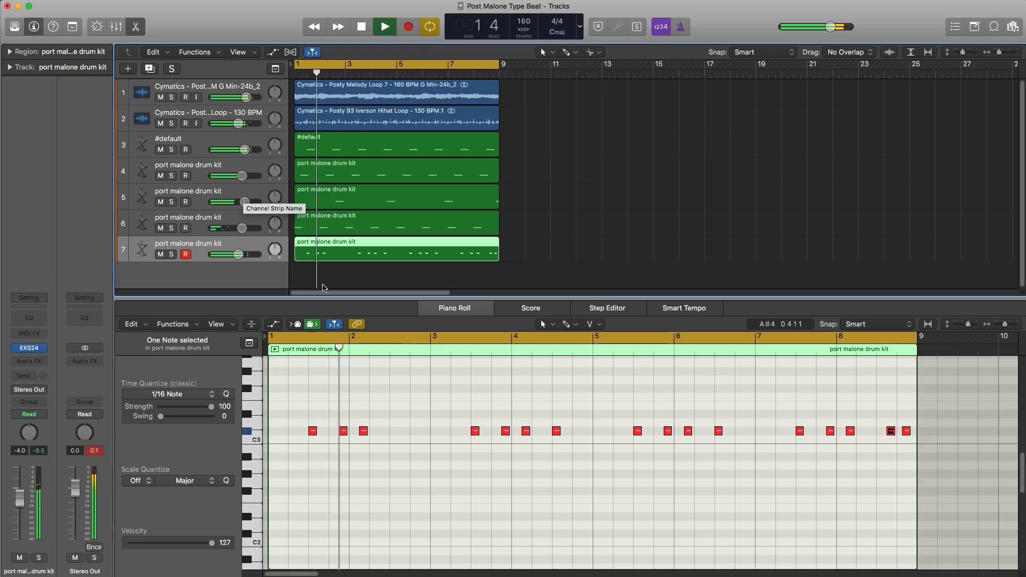
Step: Move the last C#3 snare of bar 8 to halfway through beat 4 while auditioning bar 8 in a loop
scroll(796, 412, up, 5)
scroll(800, 416, right, 6)
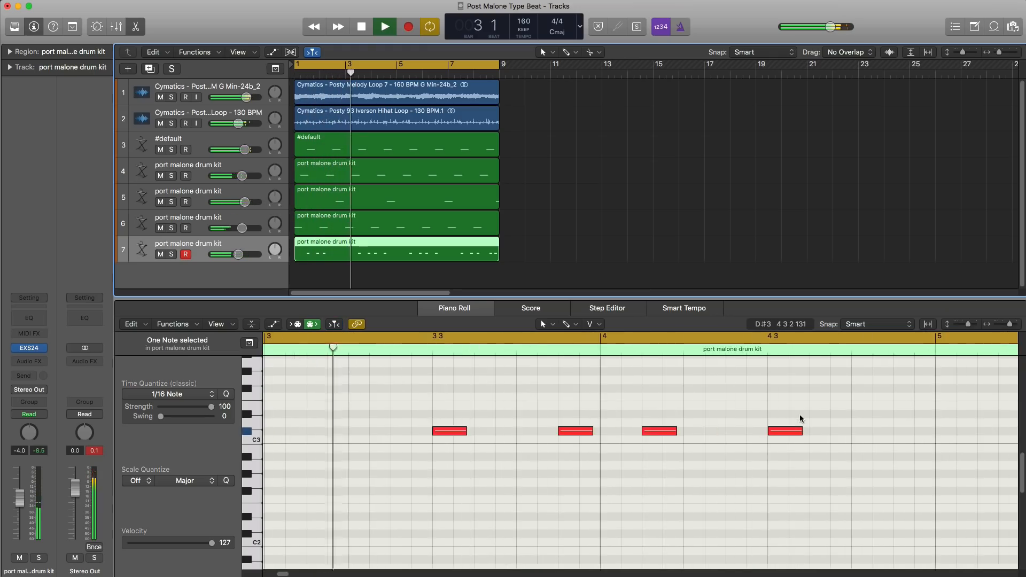
scroll(800, 416, down, 3)
scroll(800, 416, right, 8)
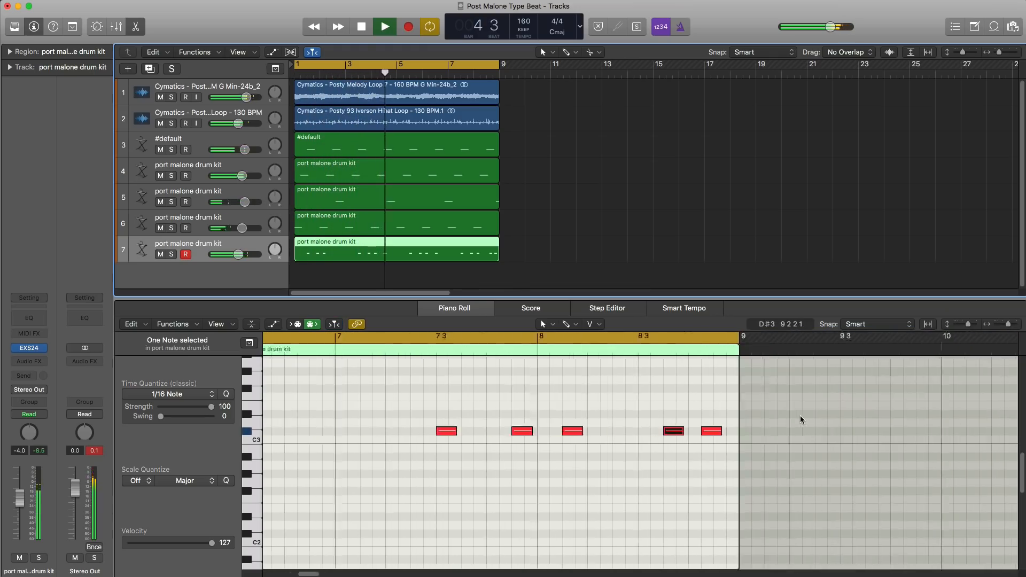
drag(510, 338, 718, 362)
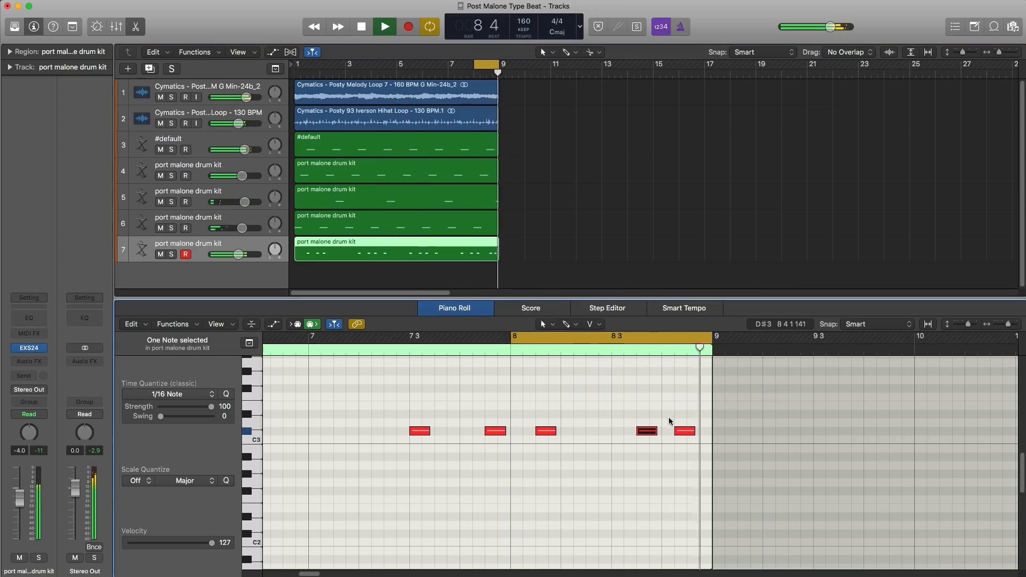
drag(683, 431, 698, 434)
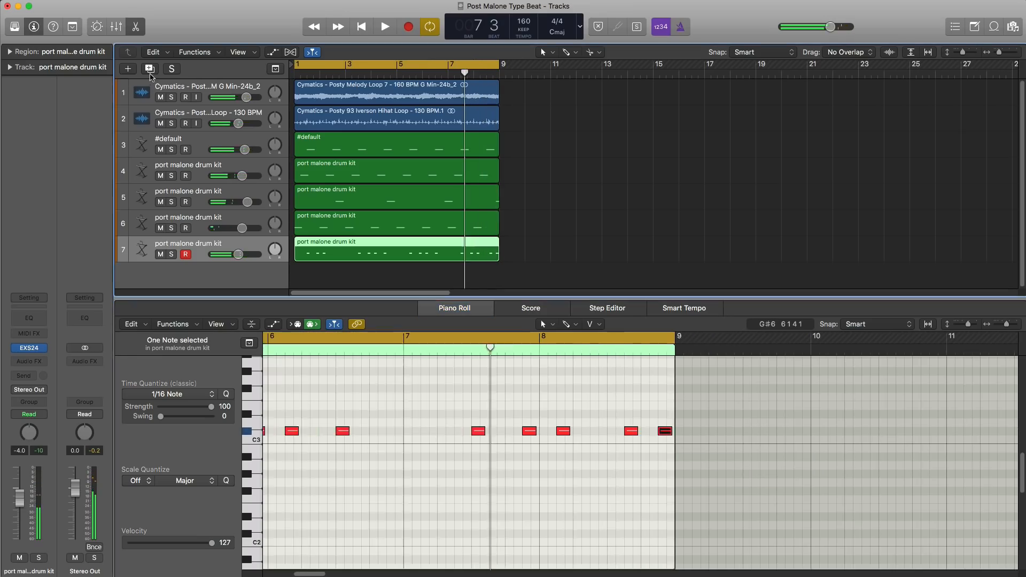
Step: Add track 8 with track 7's duplicated settings and open its EXS24 instrument editor
click(151, 70)
click(30, 349)
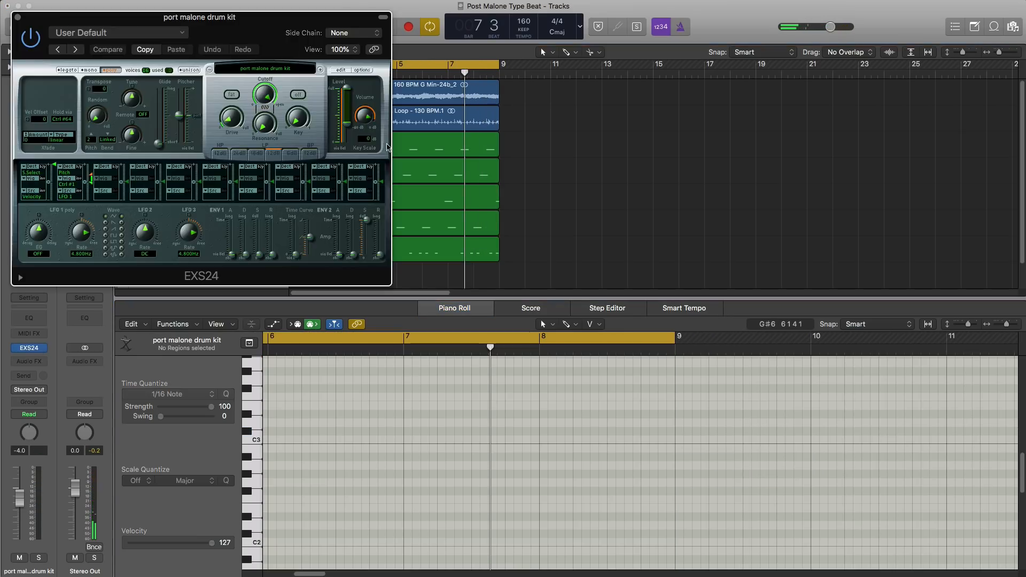
click(341, 70)
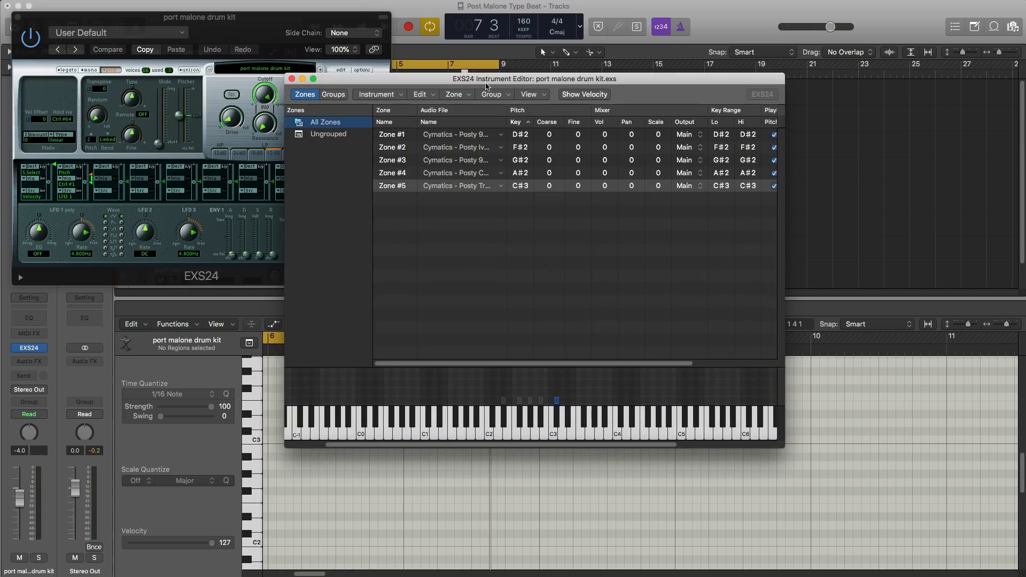
Step: Switch to Finder and open the Kicks folder inside Drums - One Shots
key(super+Tab)
drag(486, 128, 596, 112)
click(268, 114)
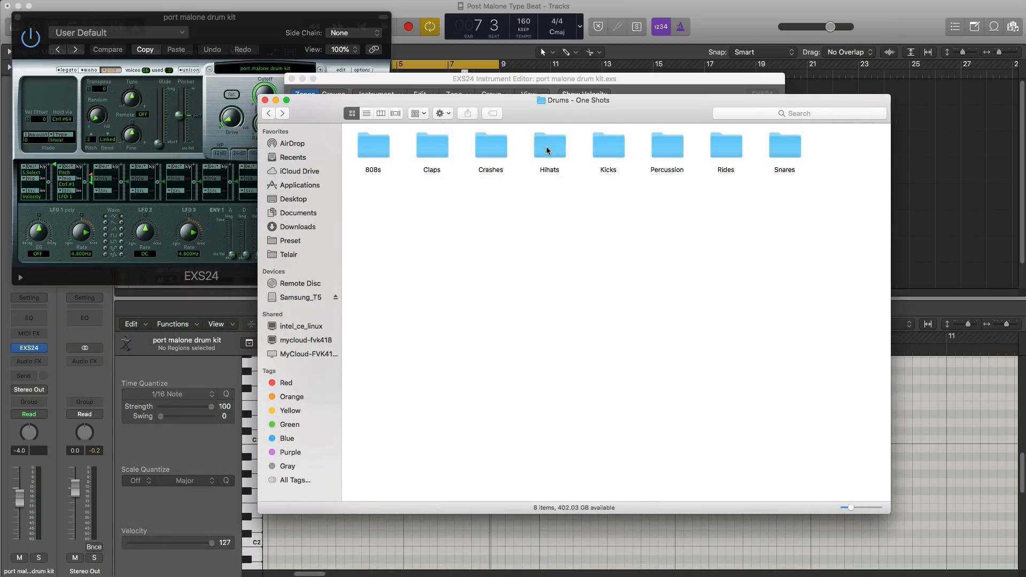
double_click(602, 154)
Step: Preview the Posty kick samples one after another, from Candy Kick to Trapstar Kick
click(382, 177)
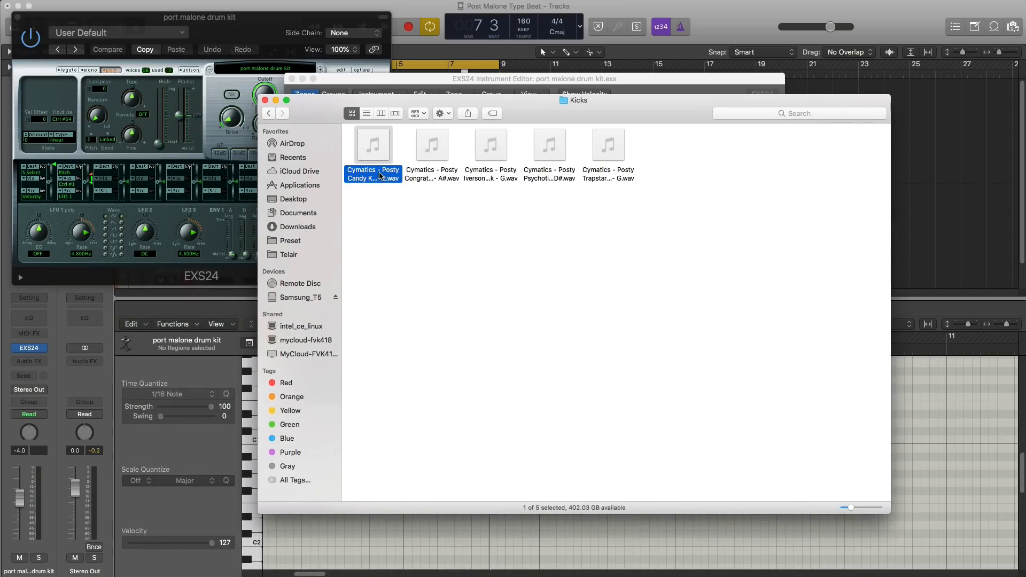
key(space)
key(Right)
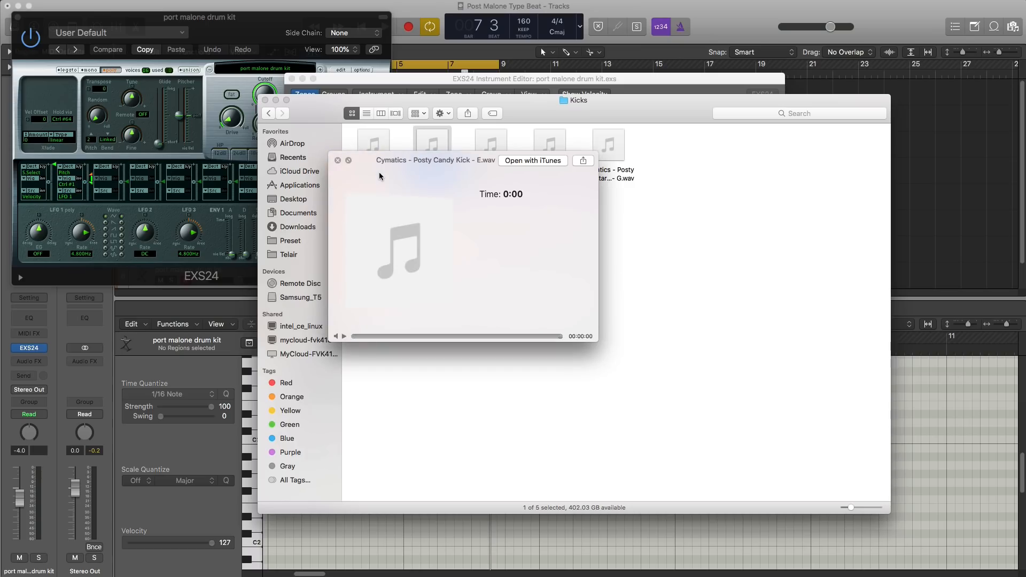
key(Right)
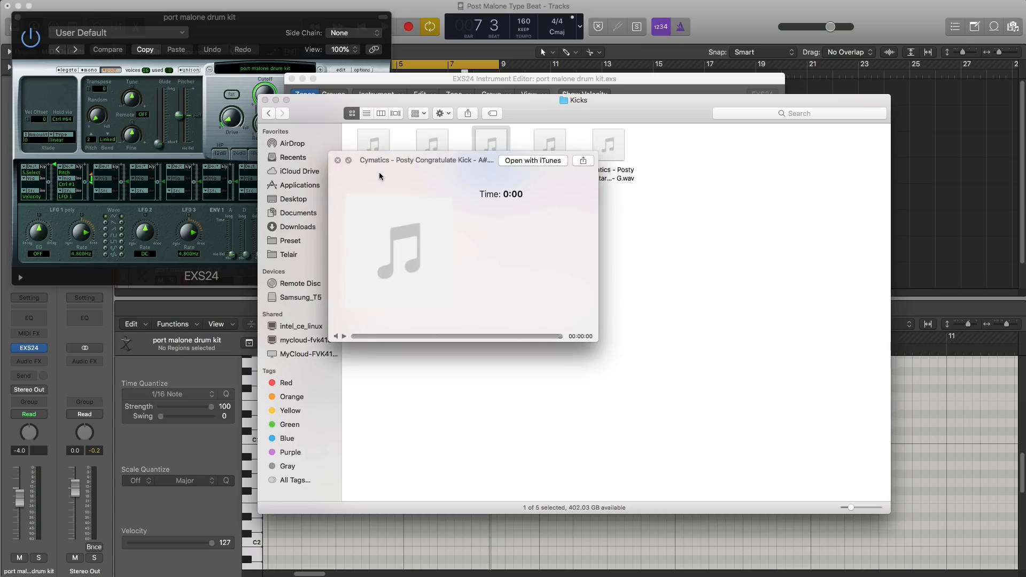
key(Right)
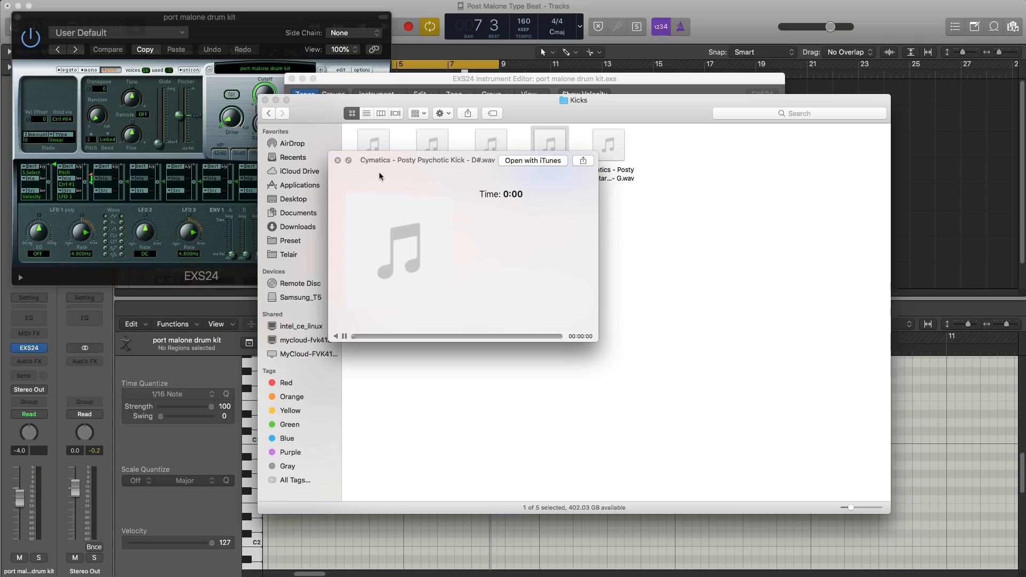
key(Right)
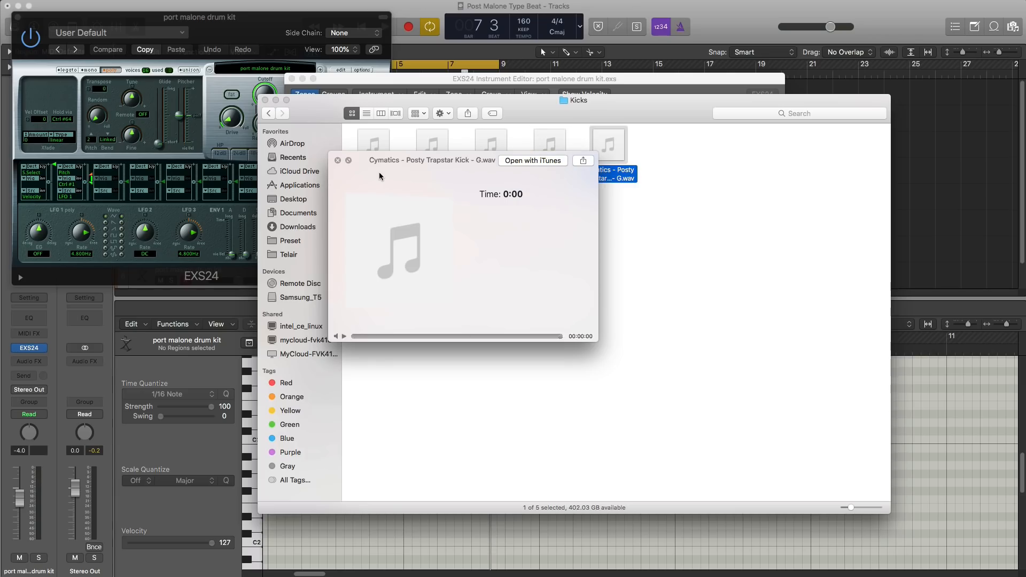
key(space)
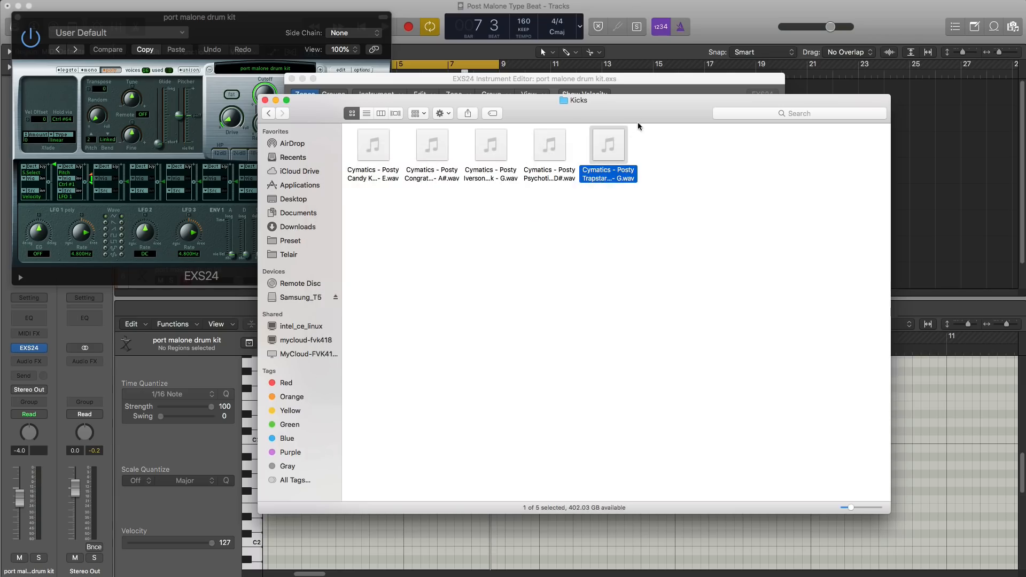
Step: Map the Posty Trapstar Kick - G sample to key C2 in the EXS24 instrument editor and save the instrument
drag(638, 126, 490, 437)
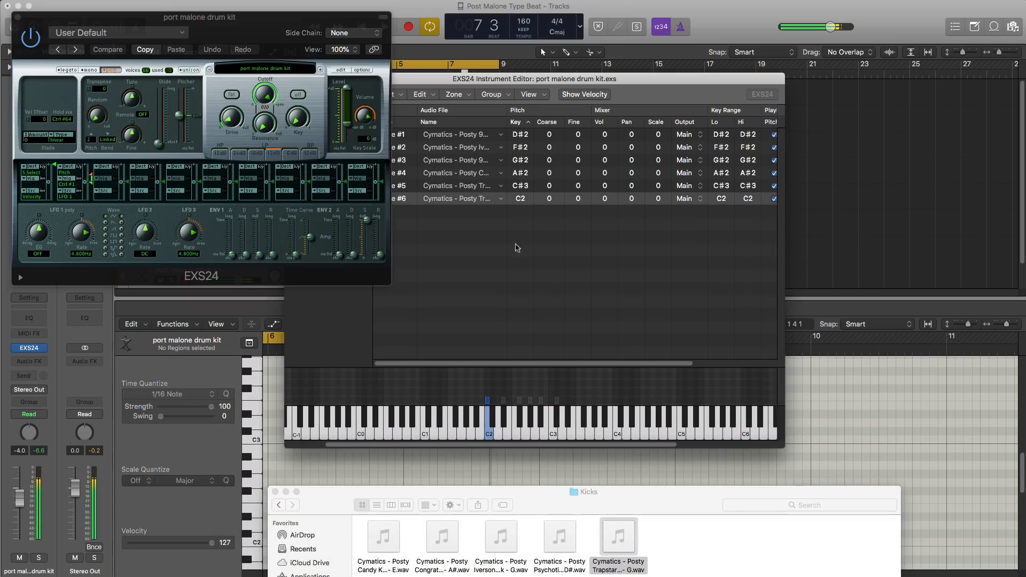
drag(457, 79, 589, 113)
click(424, 113)
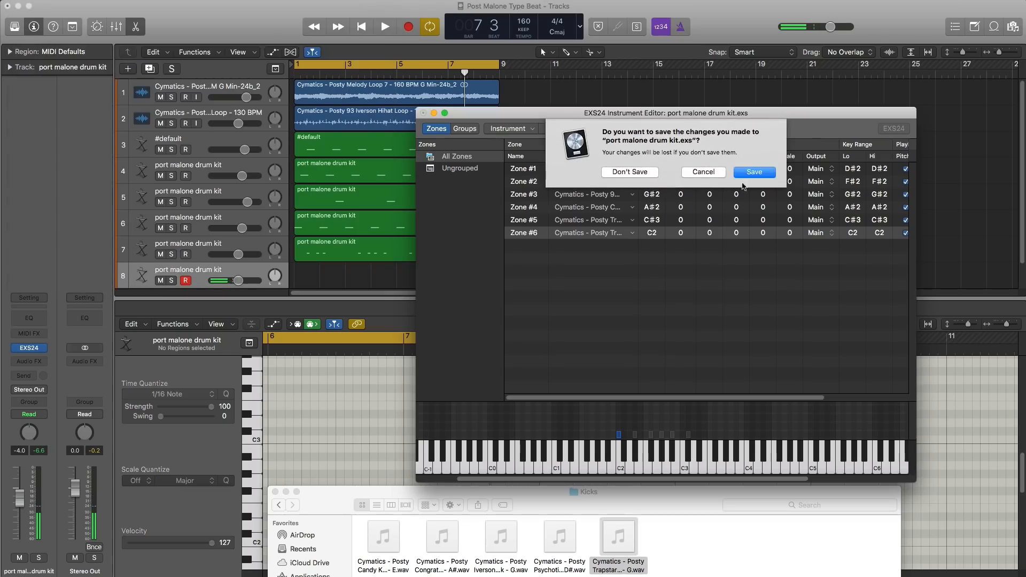
click(748, 174)
click(470, 275)
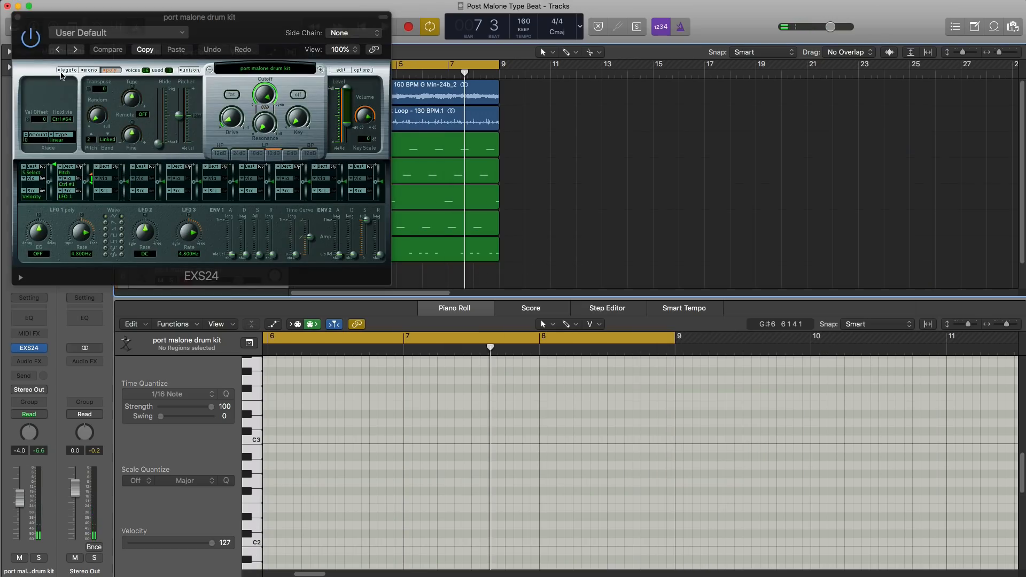
click(17, 20)
Step: Create an eight-bar region on track 8 and place a C2 kick on beat 1 of bar 1
super+click(310, 274)
mouse_move(318, 281)
mouse_down()
mouse_move(442, 310)
mouse_move(498, 290)
mouse_up()
key(space)
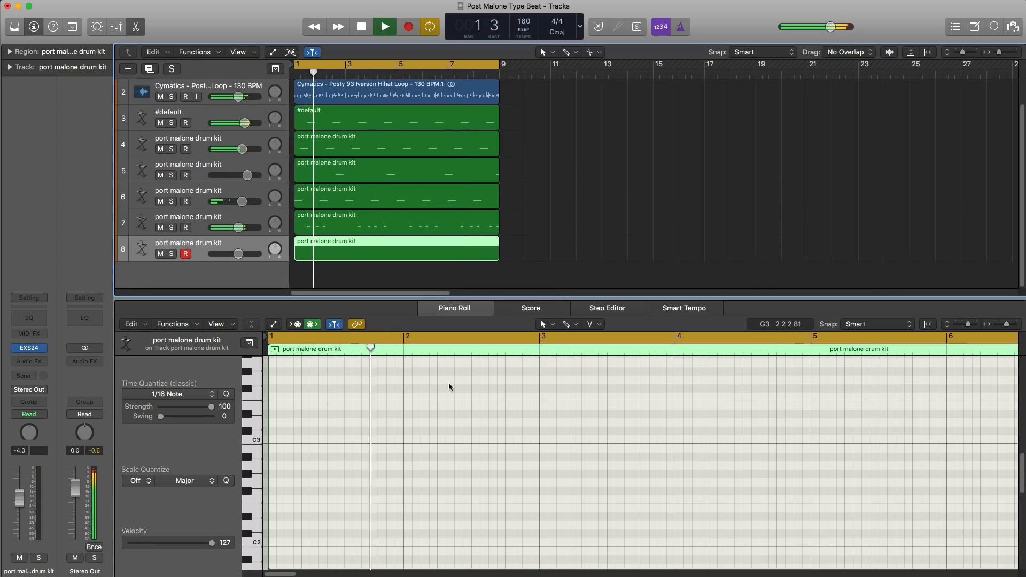
key(space)
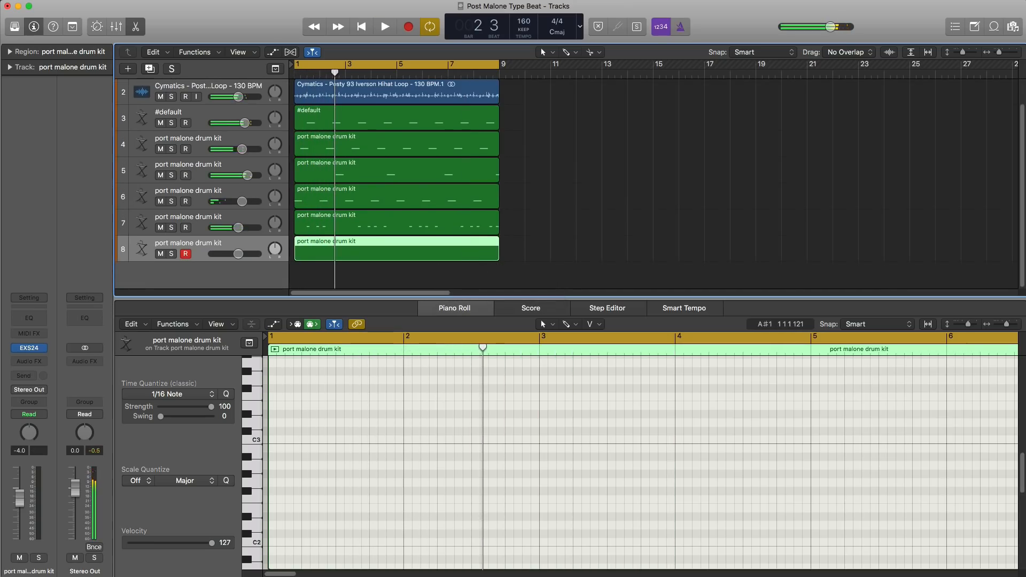
key(super+Tab)
click(347, 244)
key(space)
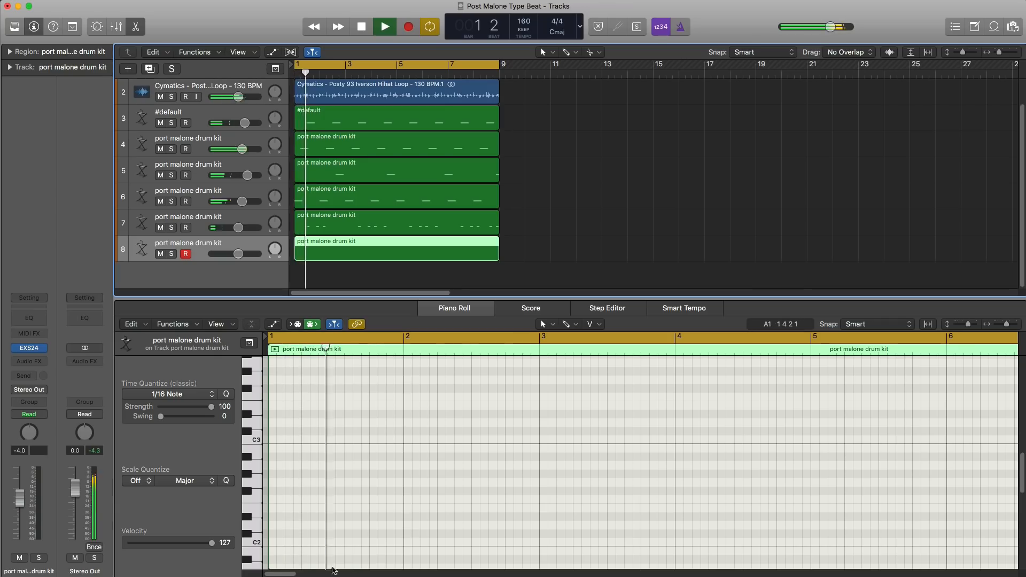
scroll(307, 487, down, 1)
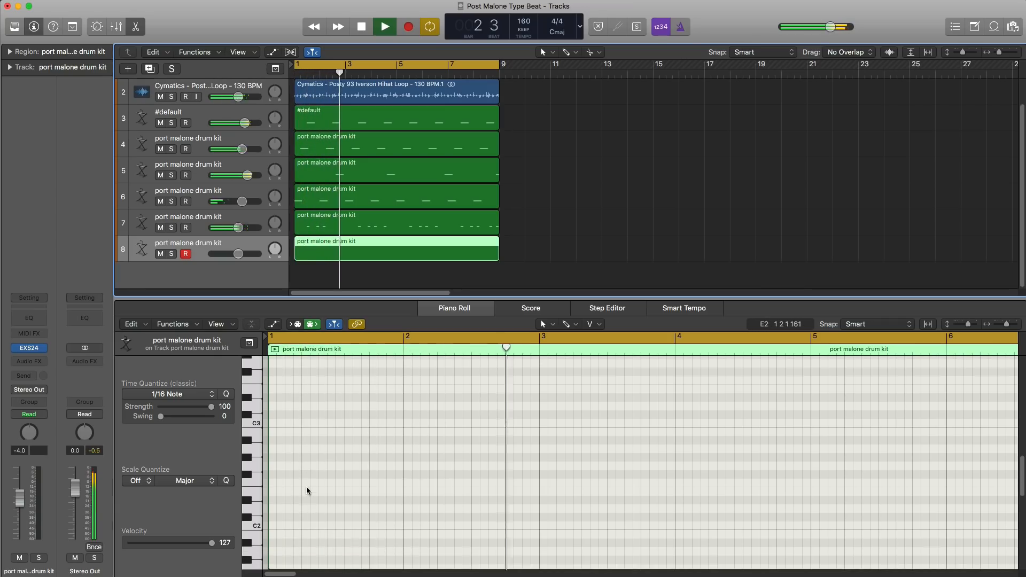
key(space)
click(275, 526)
Step: Try a second C2 kick halfway through beat 2 of bar 1, checking its timing against the playback
key(space)
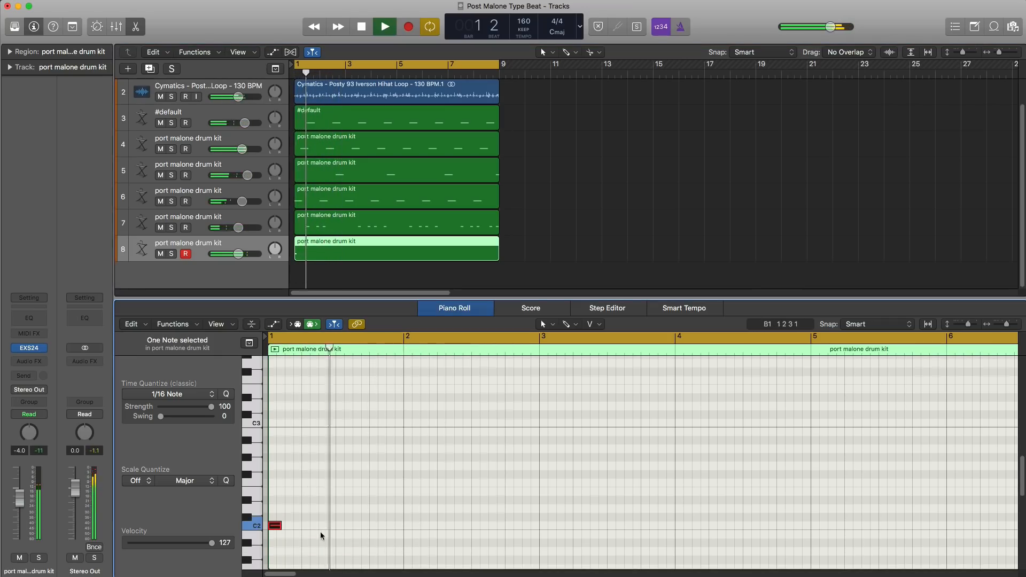
key(space)
key(space)
key(space)
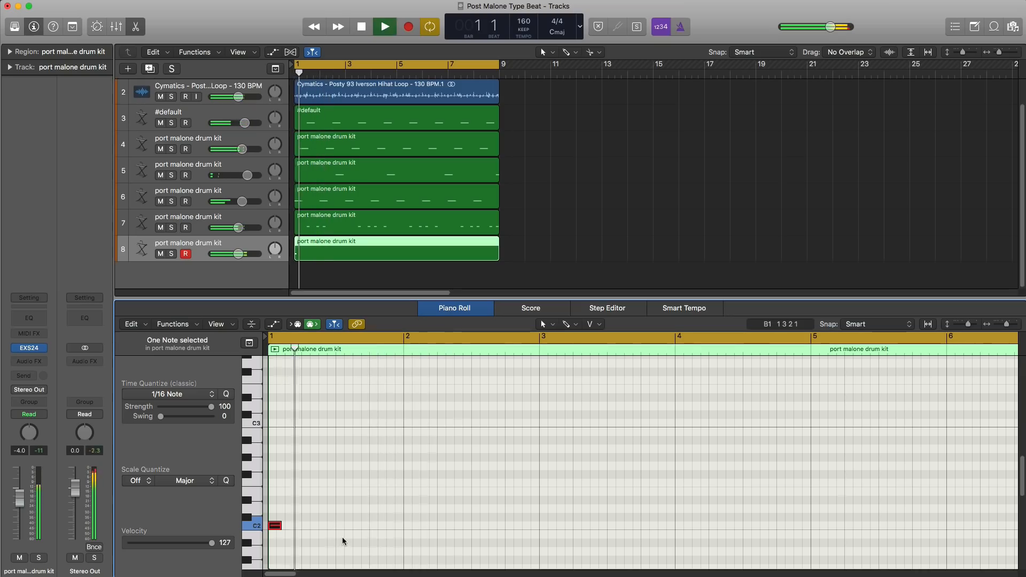
key(space)
key(space)
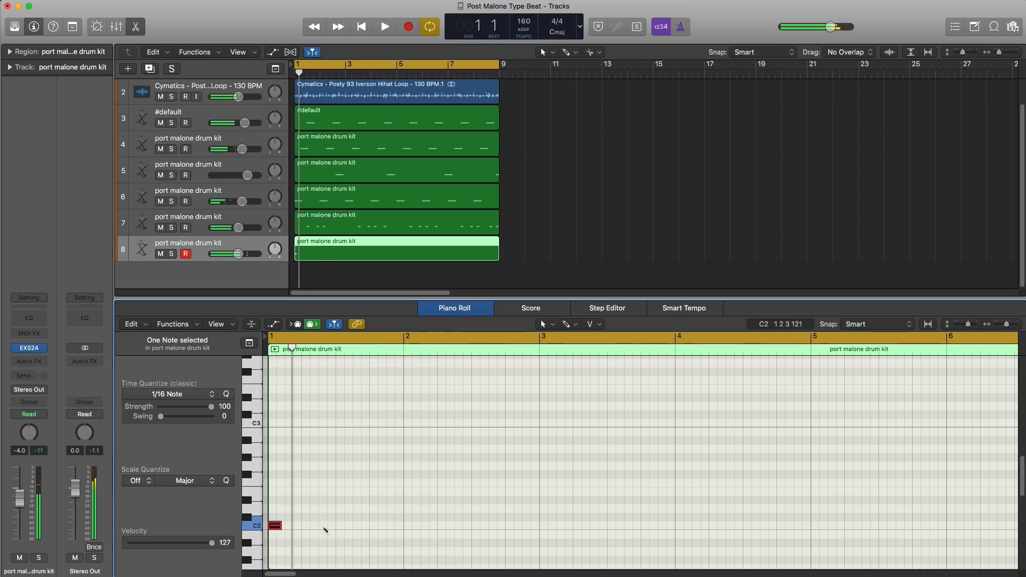
super+click(324, 527)
key(space)
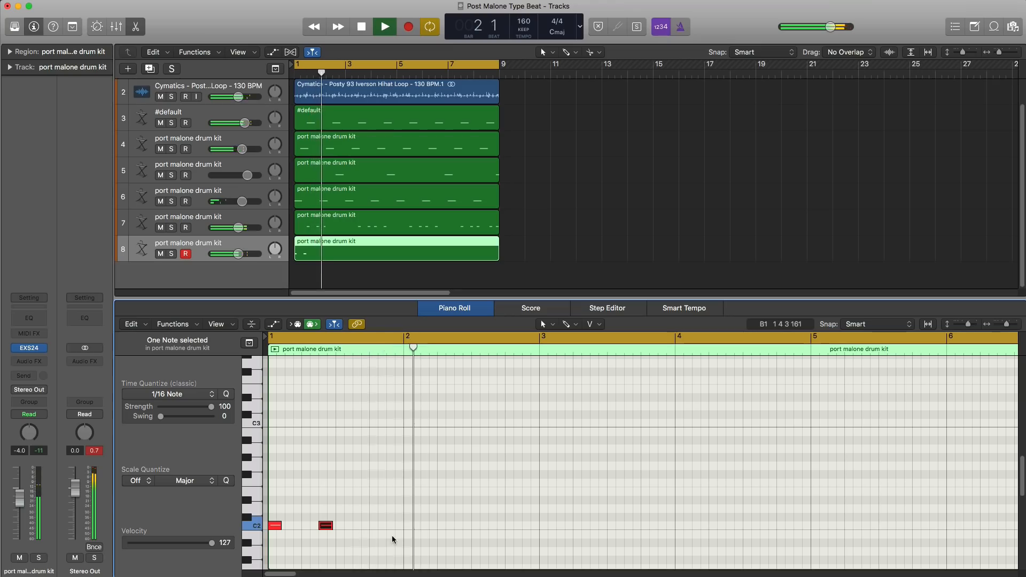
Step: Try C2 kicks on beat 1 and halfway through beat 2 of bar 2
key(space)
key(space)
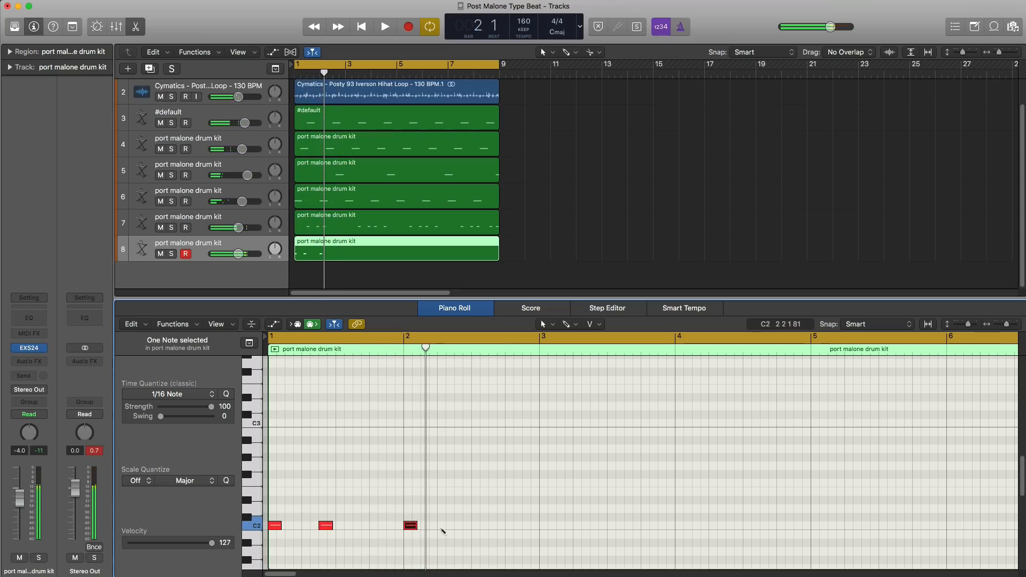
key(space)
key(space)
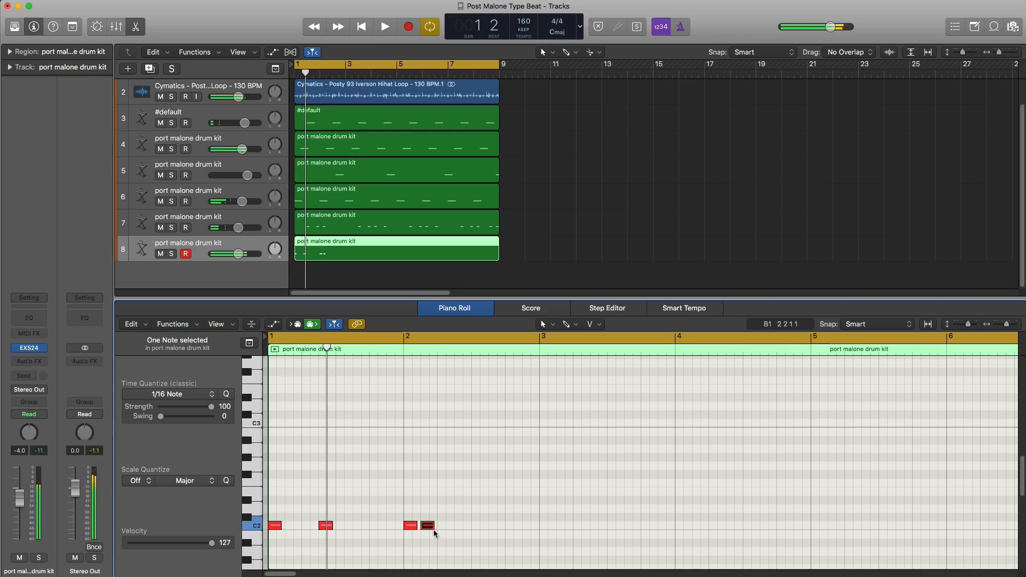
drag(433, 529, 460, 529)
key(space)
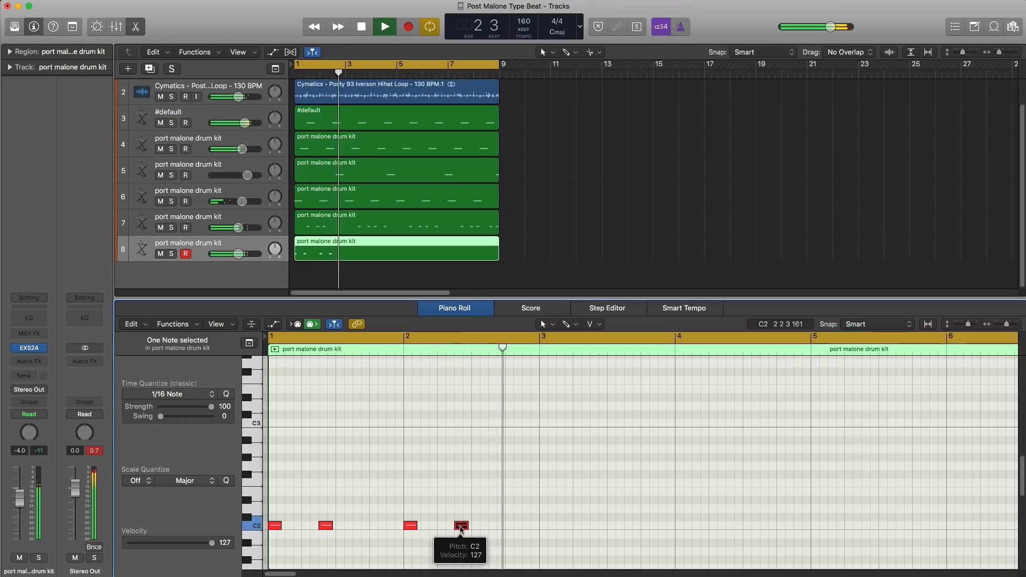
Step: Delete every C2 kick after the first one and place a new C2 kick on beat 2 of bar 2
key(space)
key(space)
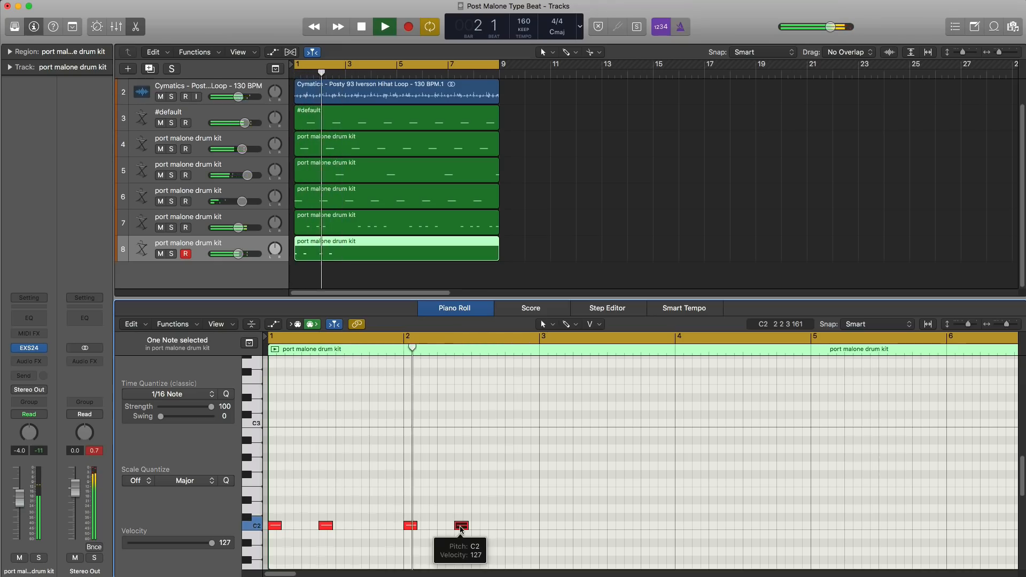
key(Return)
key(space)
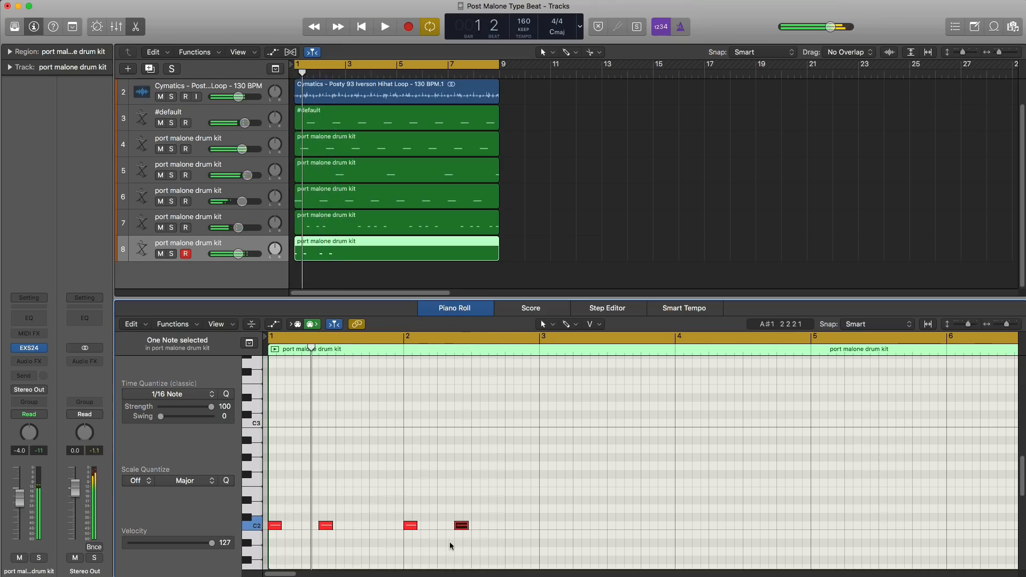
drag(481, 540, 320, 519)
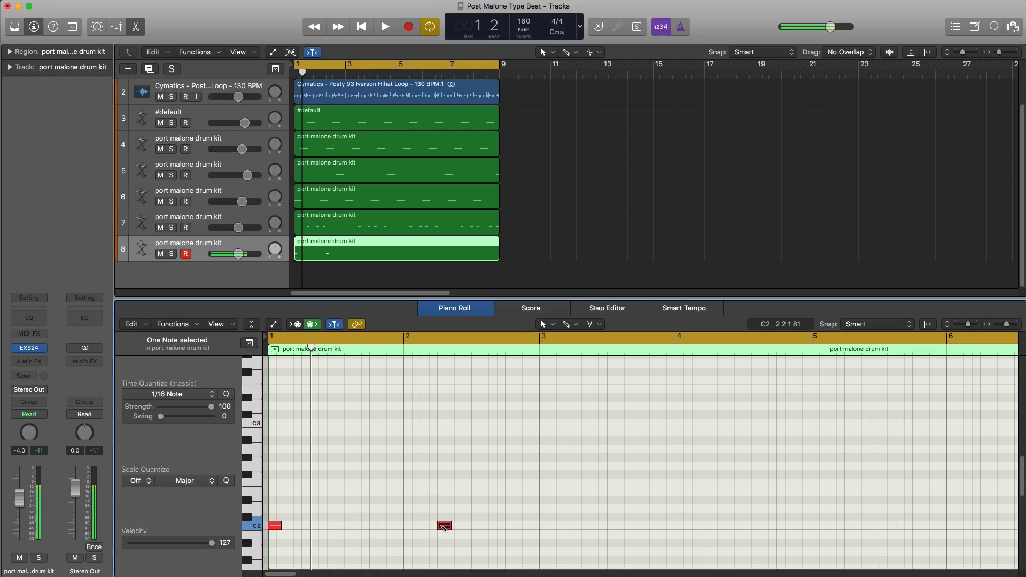
Step: Add a C2 note in the second half of beat 2 of bar 1 on track 8 and audition the pattern
key(space)
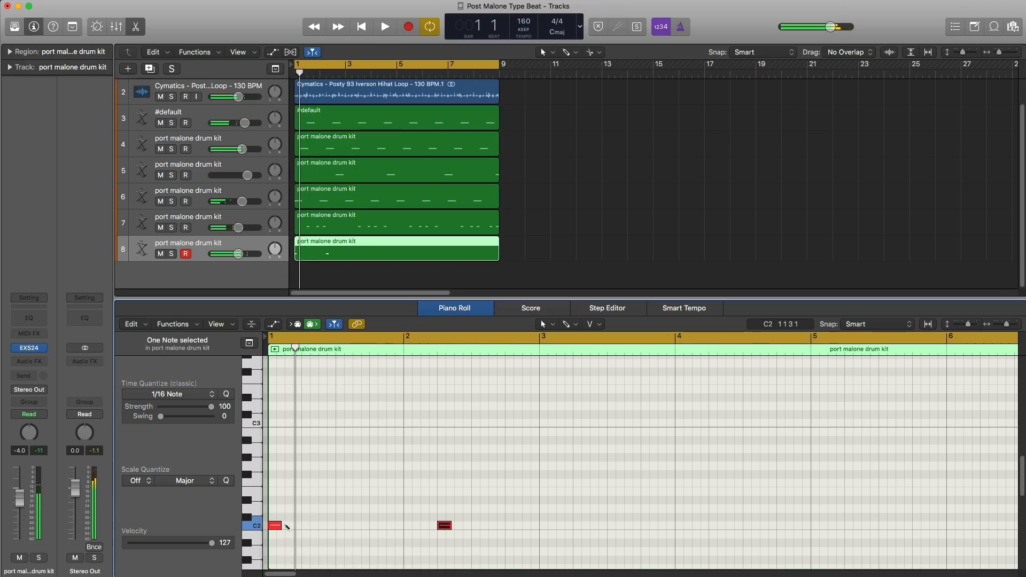
click(320, 527)
key(space)
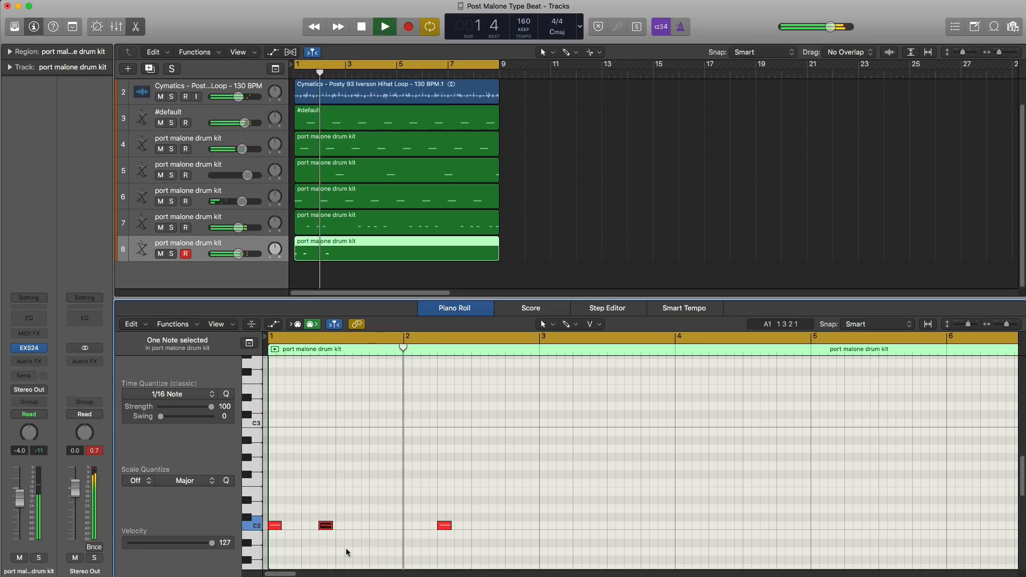
key(space)
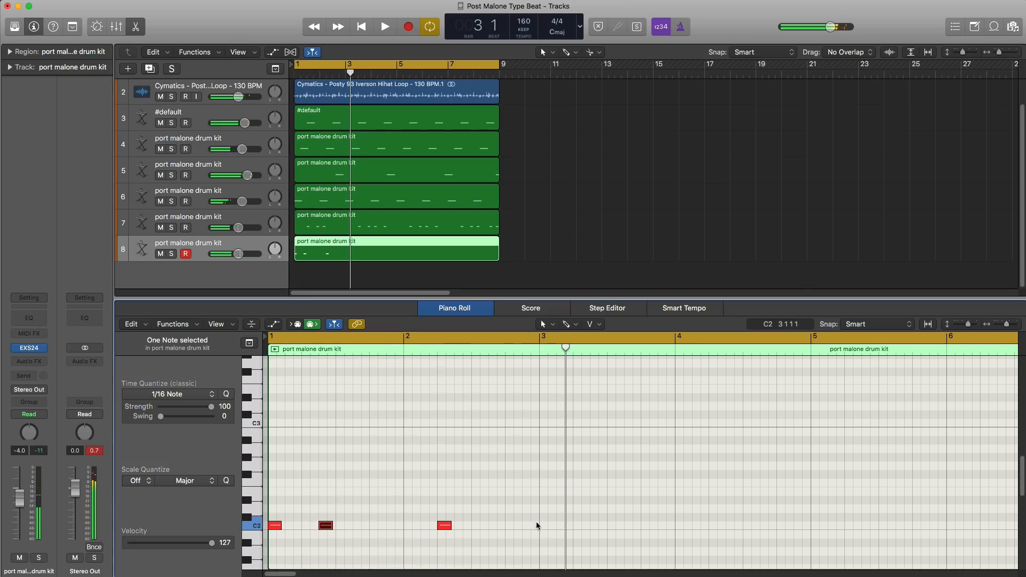
Step: Add C2 notes at 3 1 1 1, 3 2 3 1, 4 2 1 1 and 4 3 3 1, playing the loop to check them
click(545, 527)
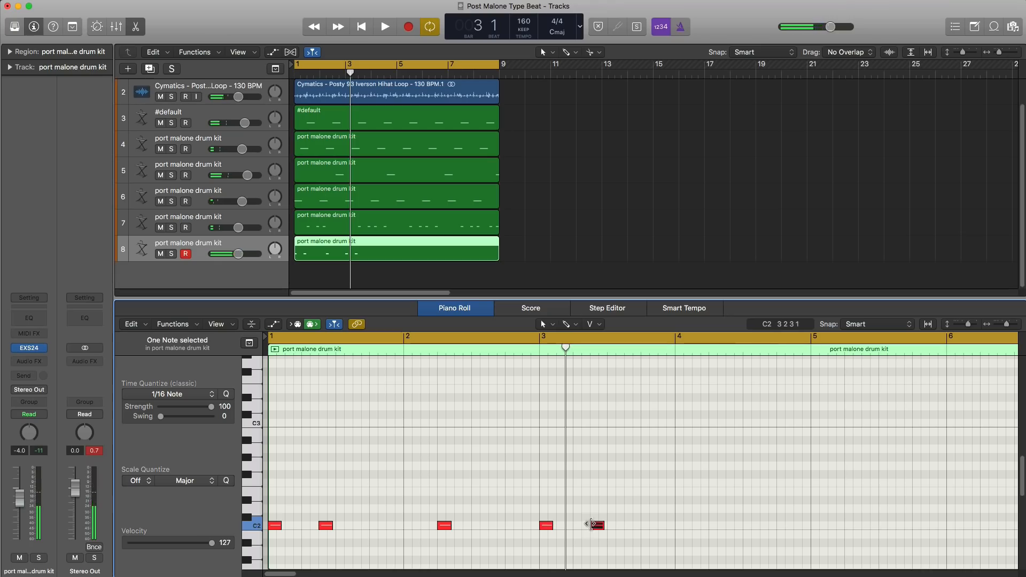
key(space)
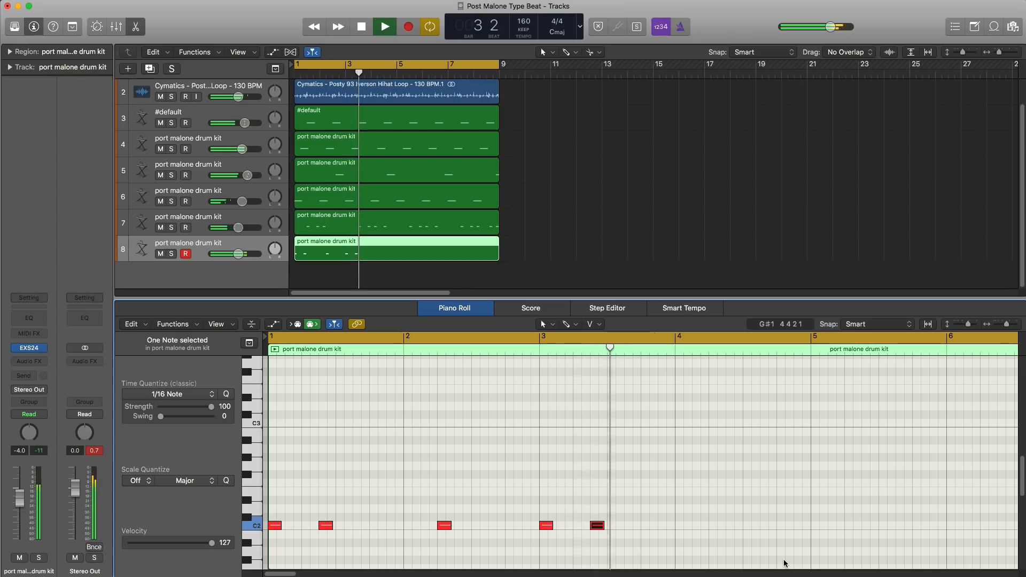
key(space)
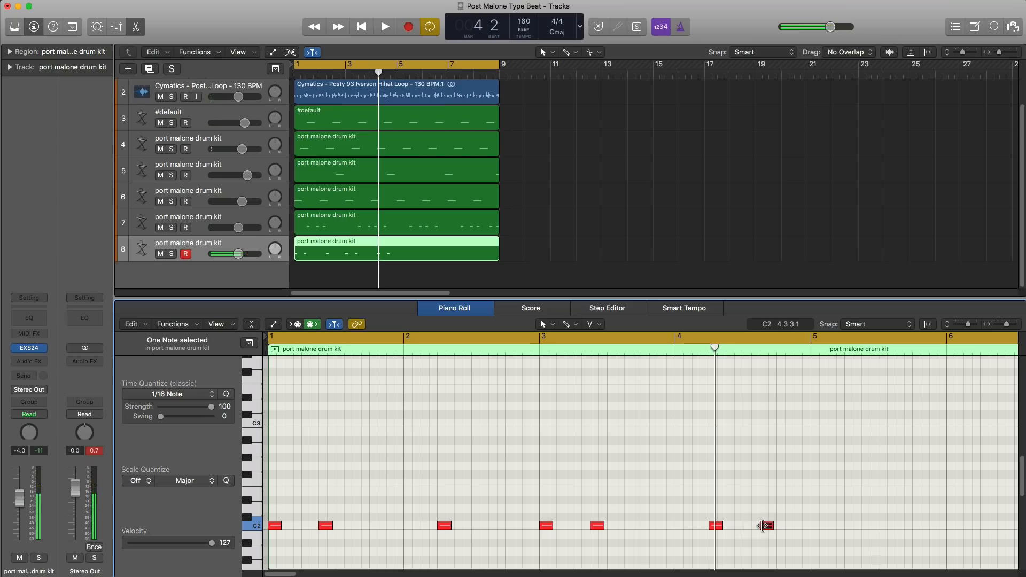
key(space)
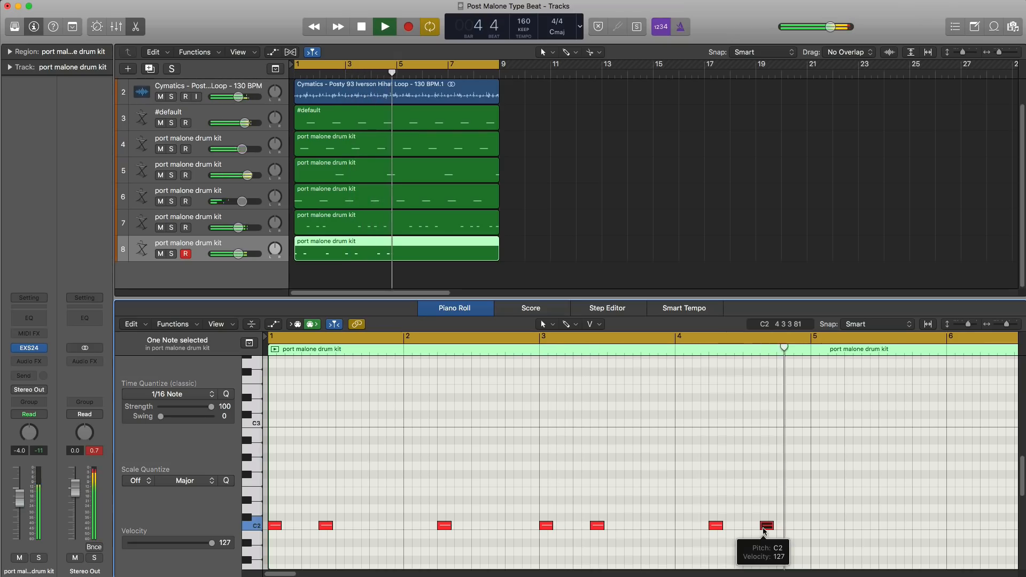
Step: Copy the four-bar C2 pattern into bars 5 to 8 and delete the copied note on the first beat of bar 5
drag(784, 534, 272, 476)
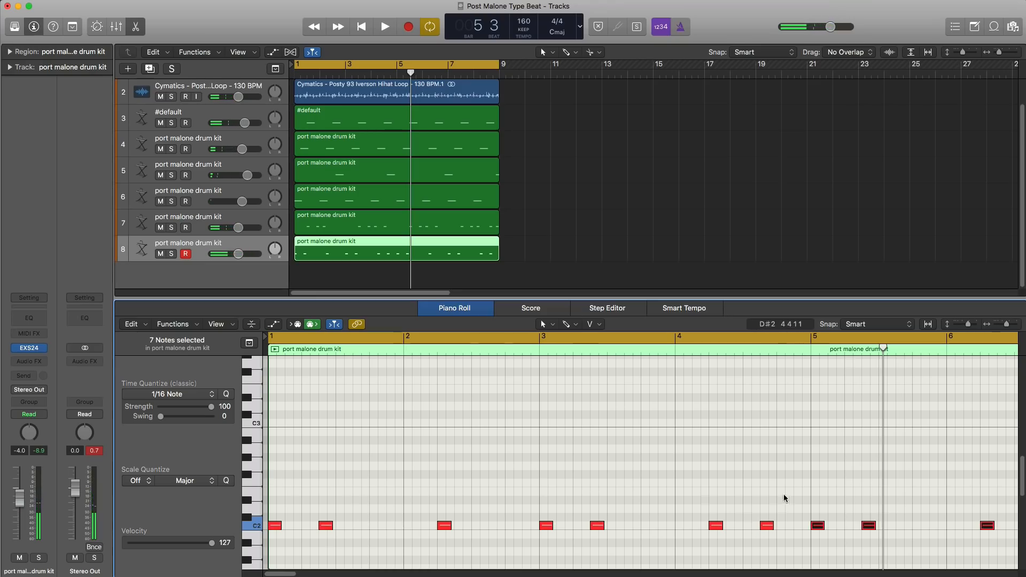
drag(790, 496, 824, 543)
key(super+Left)
key(super+Left)
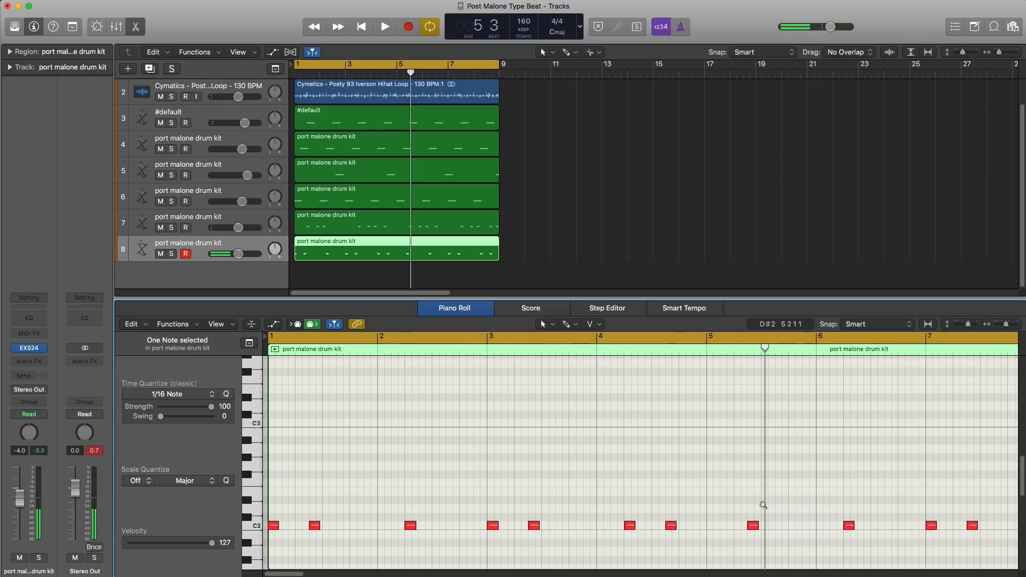
Step: Play the full loop and set the volume of track 8 to -3.1 dB
key(space)
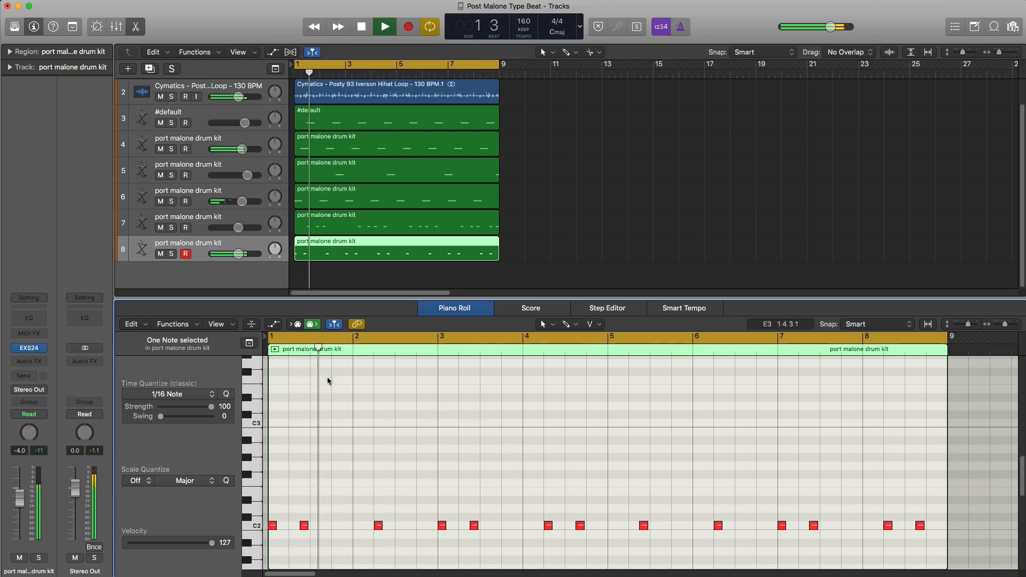
drag(239, 254, 240, 257)
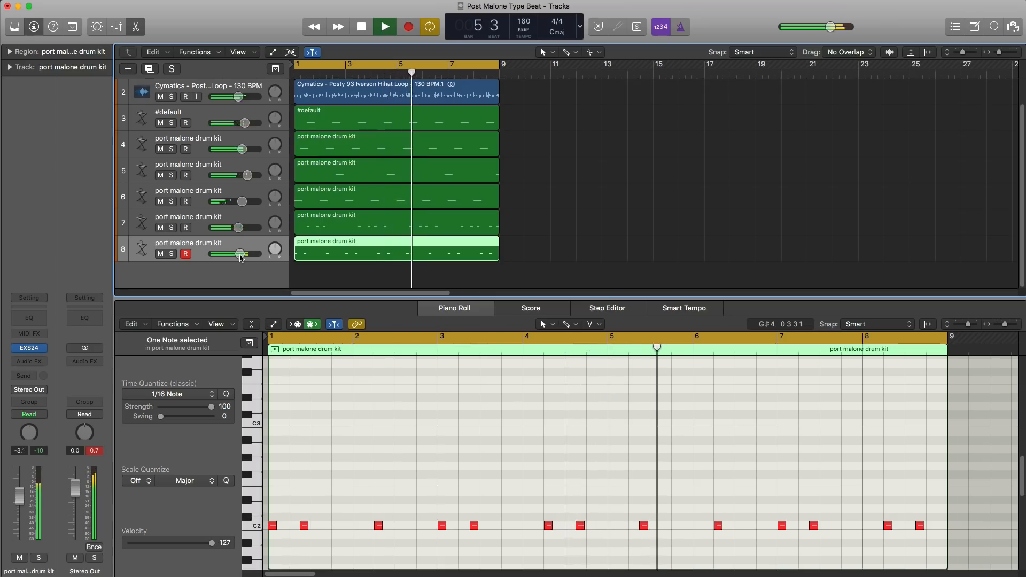
Step: Duplicate track 8 as a new track and open the instrument editor of its EXS24 sampler
click(145, 70)
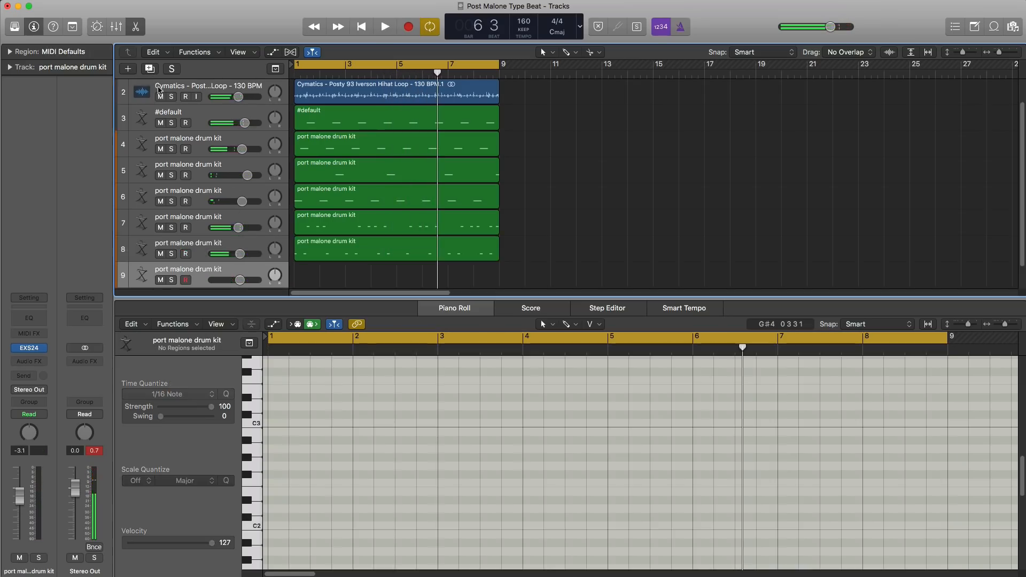
click(30, 352)
drag(248, 21, 426, 49)
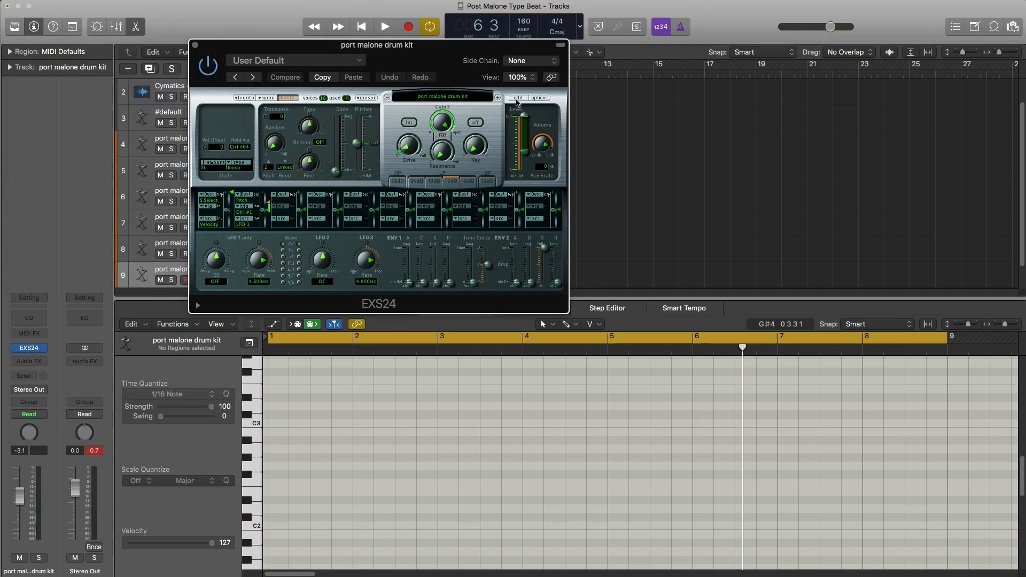
click(518, 98)
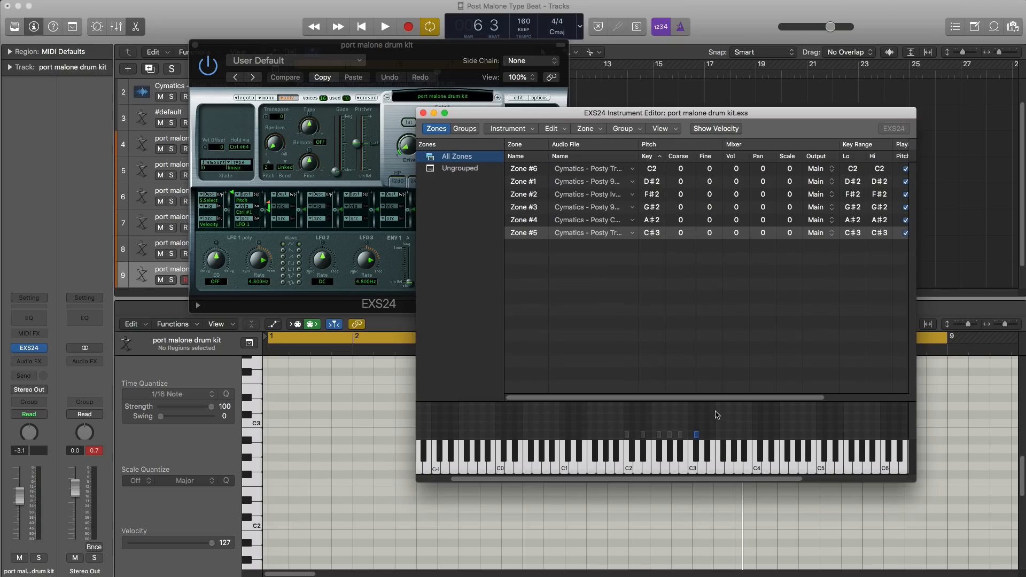
Step: Switch to Finder, open the 808s folder and preview its samples through to the Posty Trapstar 808 - G.wav file
key(super+Tab)
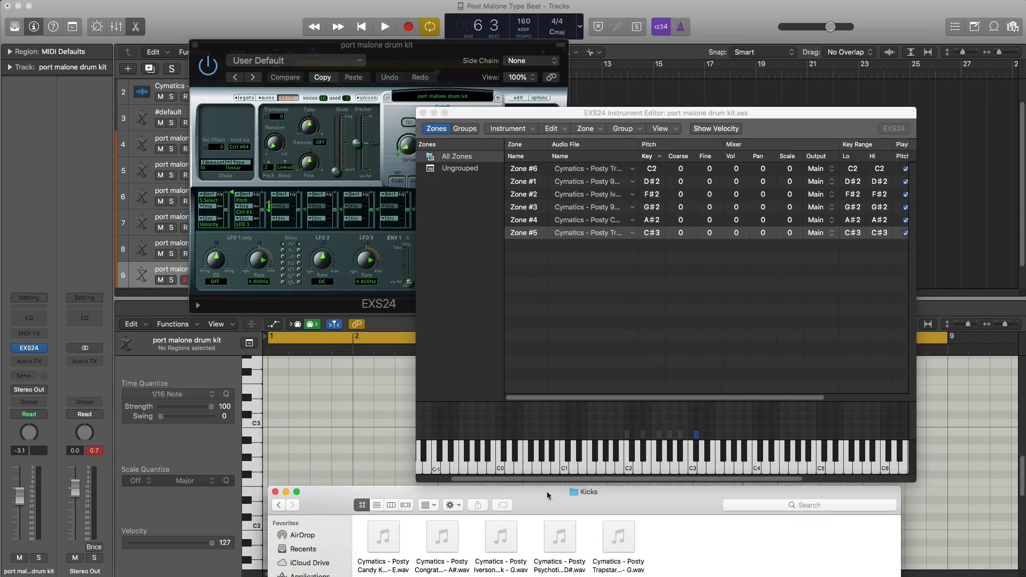
drag(548, 496, 560, 88)
click(293, 94)
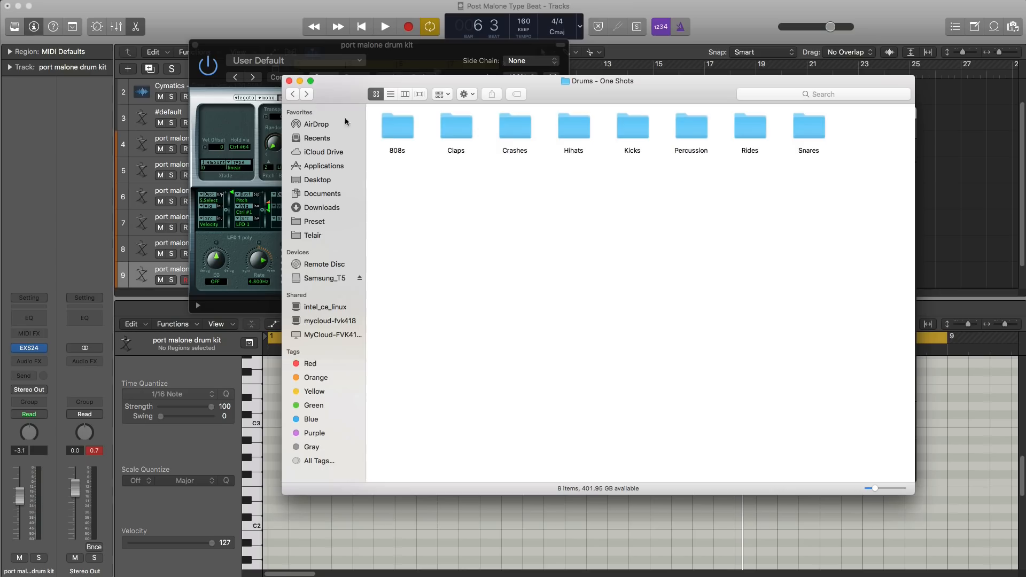
double_click(390, 135)
key(space)
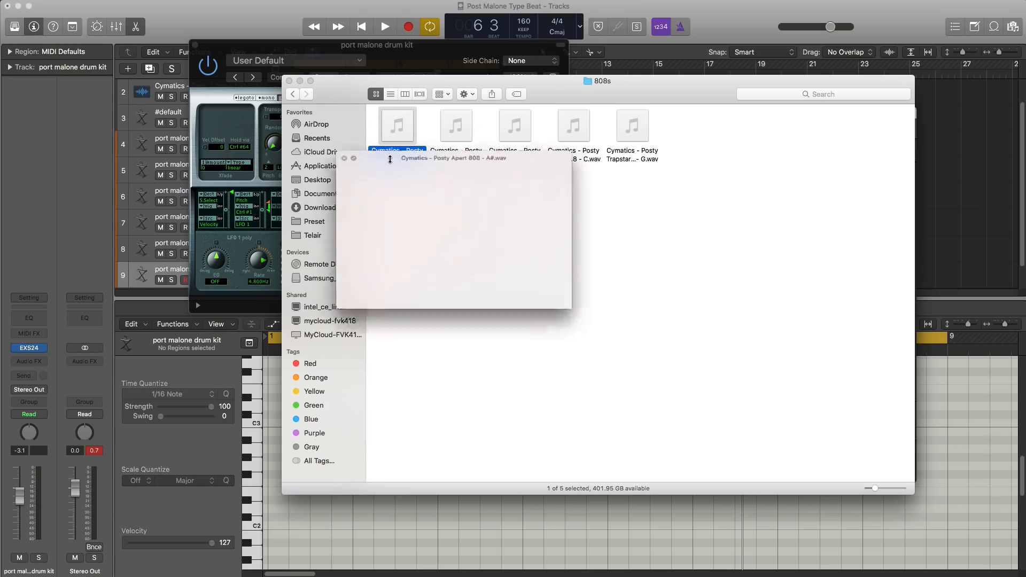
key(Right)
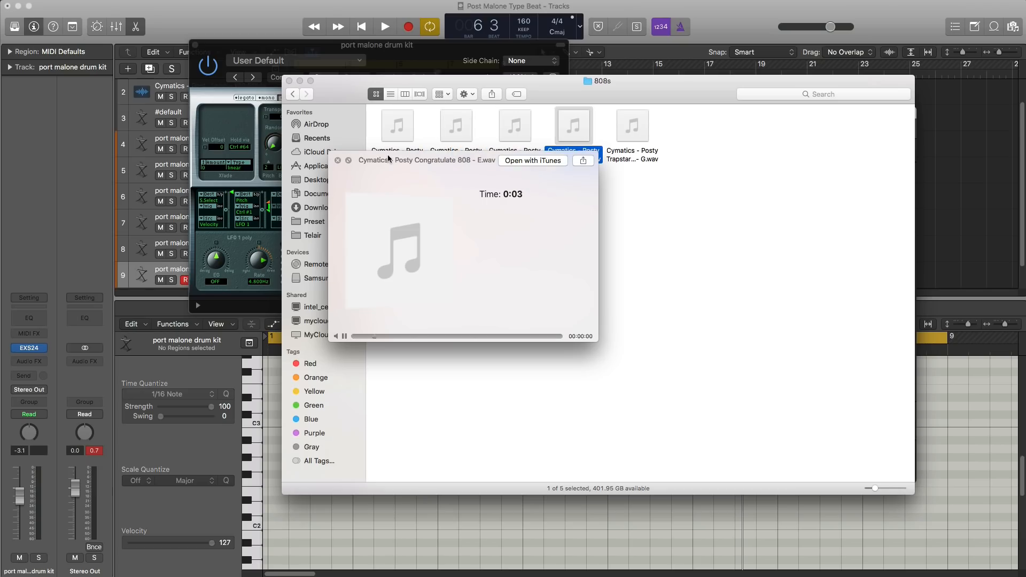
key(Right)
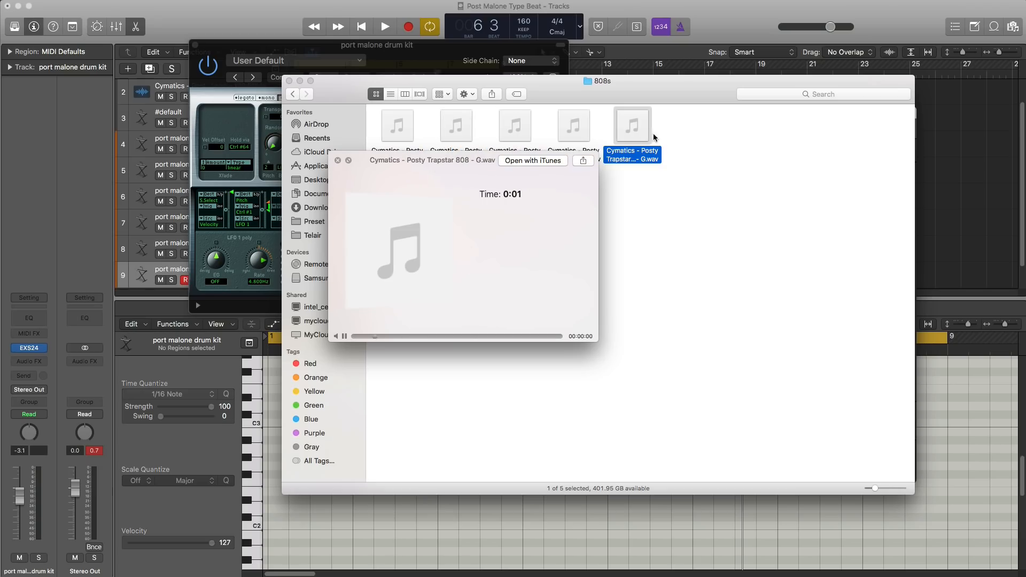
key(space)
Step: Map the Posty Trapstar 808 - G.wav sample to key G1, and close the instrument editor and the EXS24 window
drag(649, 105, 601, 469)
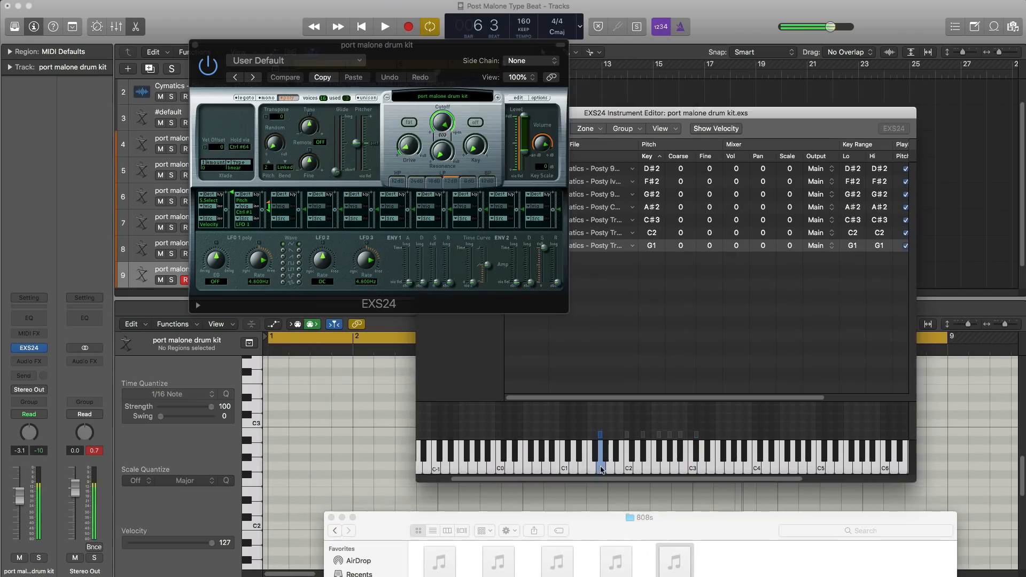
drag(623, 123, 698, 132)
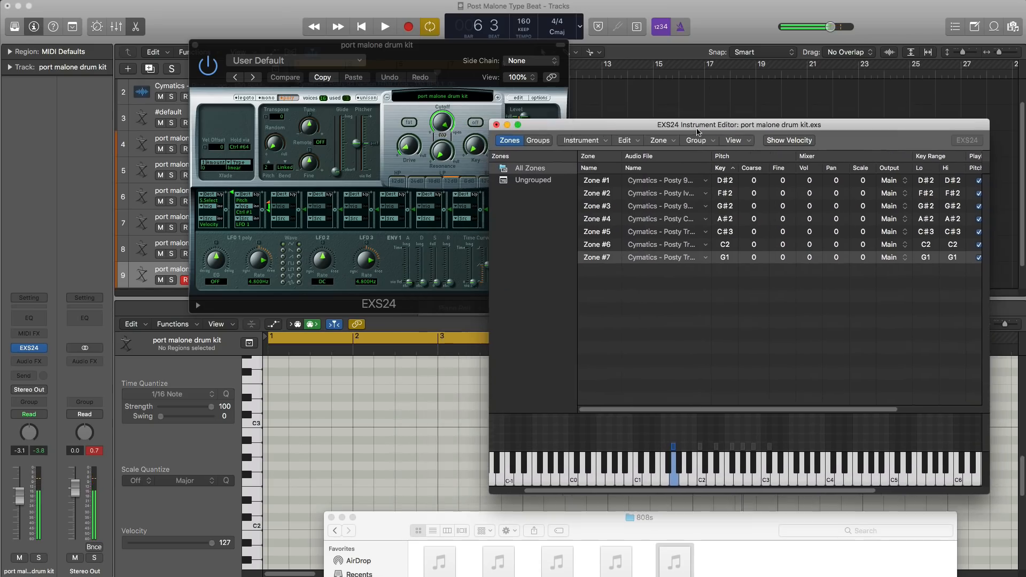
click(496, 125)
click(827, 184)
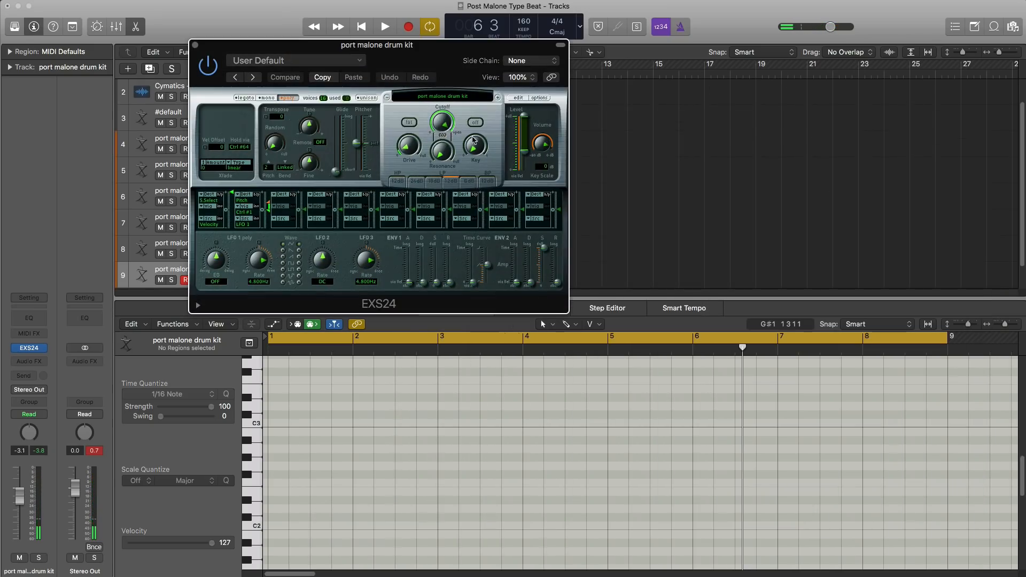
click(195, 45)
Step: Create a MIDI region over bars 1 to 8 on track 9 and add a two-beat G1 note at its start
super+click(314, 277)
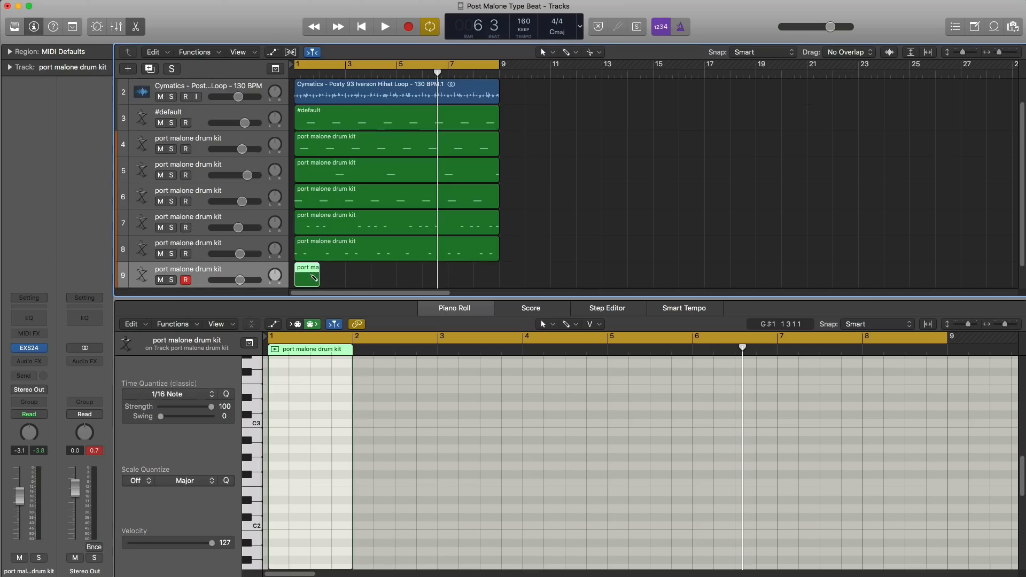
drag(381, 280, 499, 280)
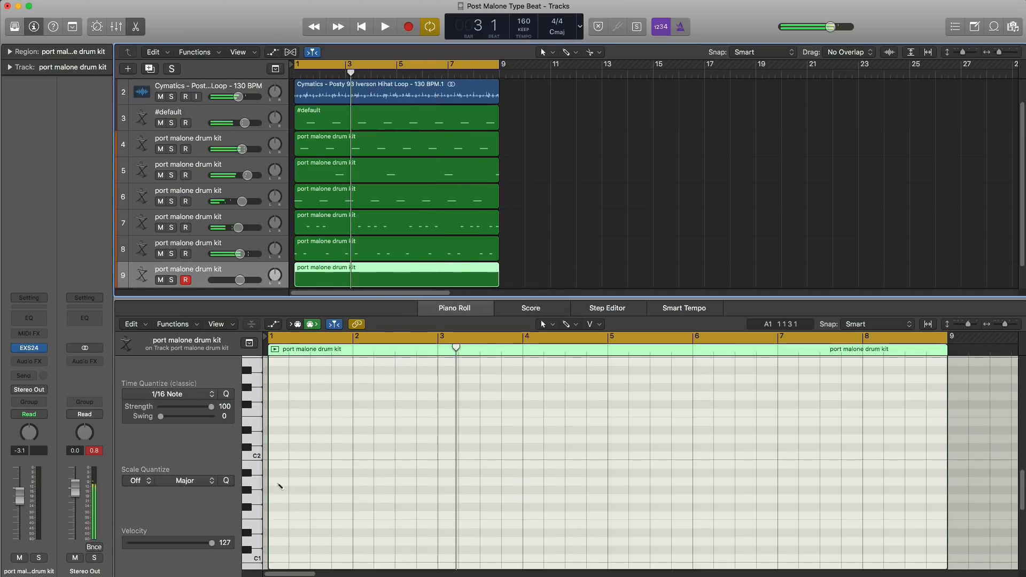
super+click(272, 482)
drag(272, 485, 311, 506)
key(space)
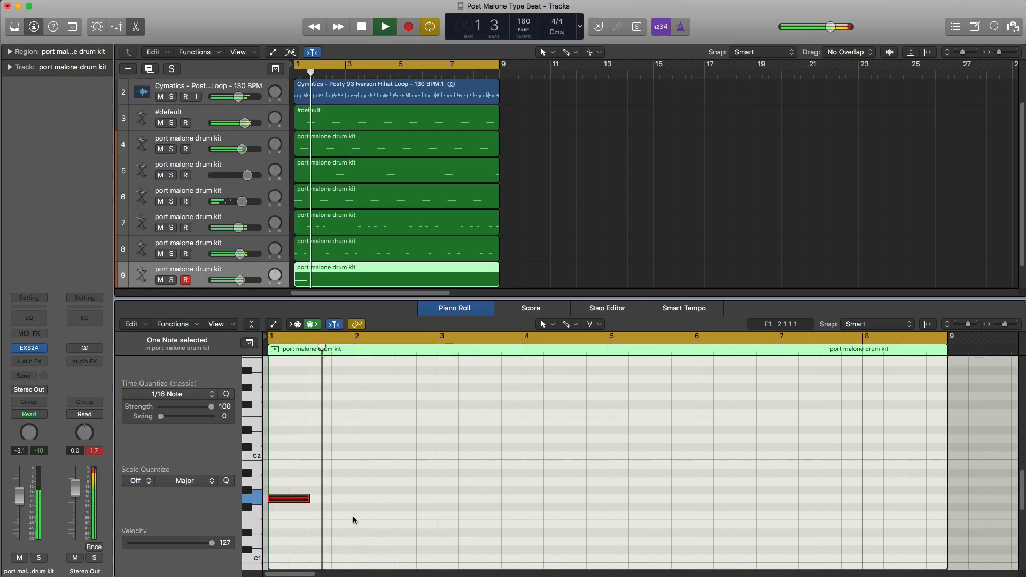
Step: Add a second G1 note near the end of bar 1 and move it to start on beat 4
key(space)
super+click(338, 499)
key(space)
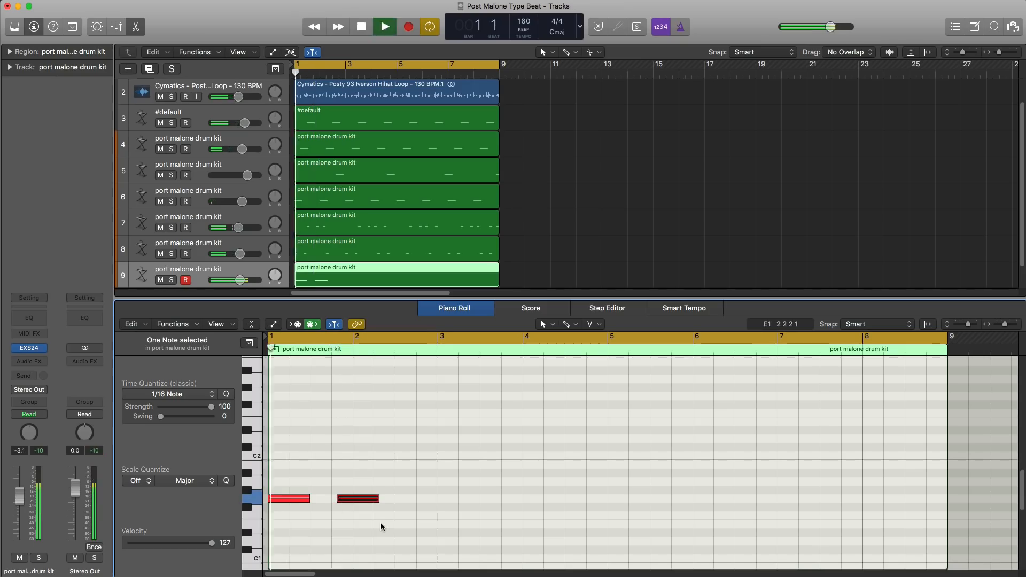
drag(357, 501, 349, 502)
key(space)
key(space)
scroll(401, 522, up, 3)
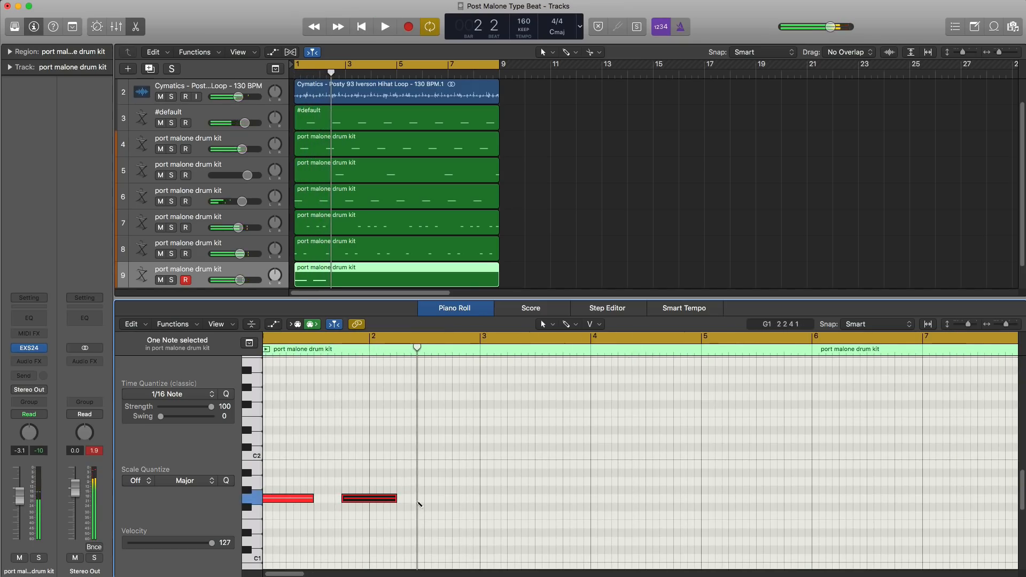
Step: Try a third G1 note in bar 2 with a shortened second note, and delete the third note
super+click(415, 499)
key(space)
key(space)
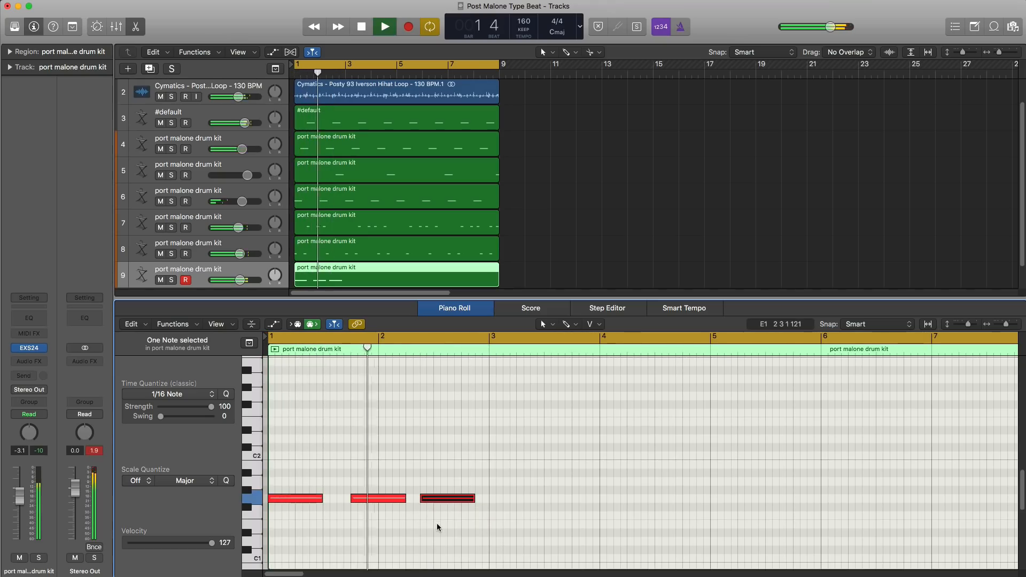
key(space)
mouse_move(402, 502)
mouse_down()
mouse_move(379, 502)
mouse_move(408, 502)
mouse_up()
key(space)
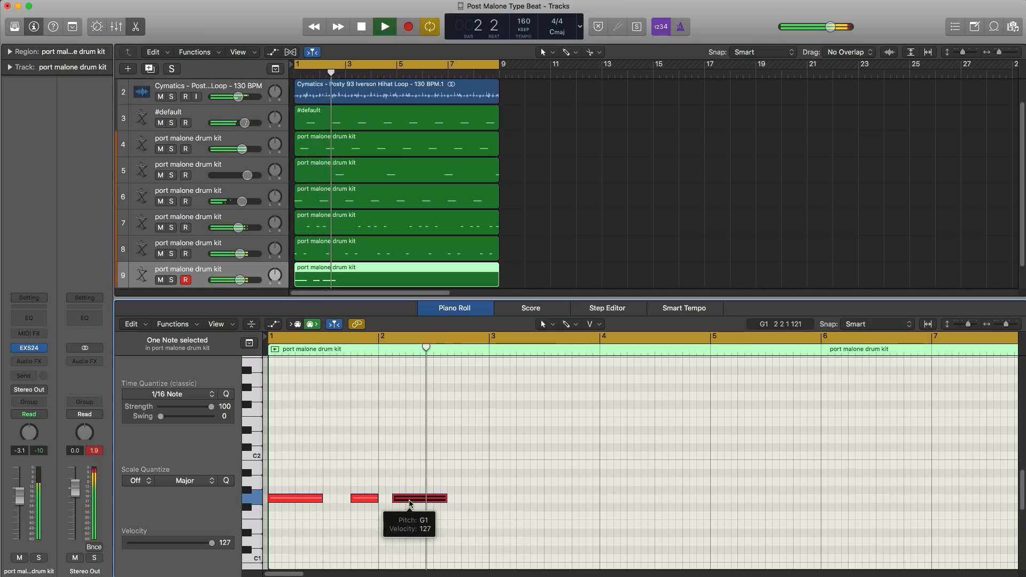
key(space)
key(space)
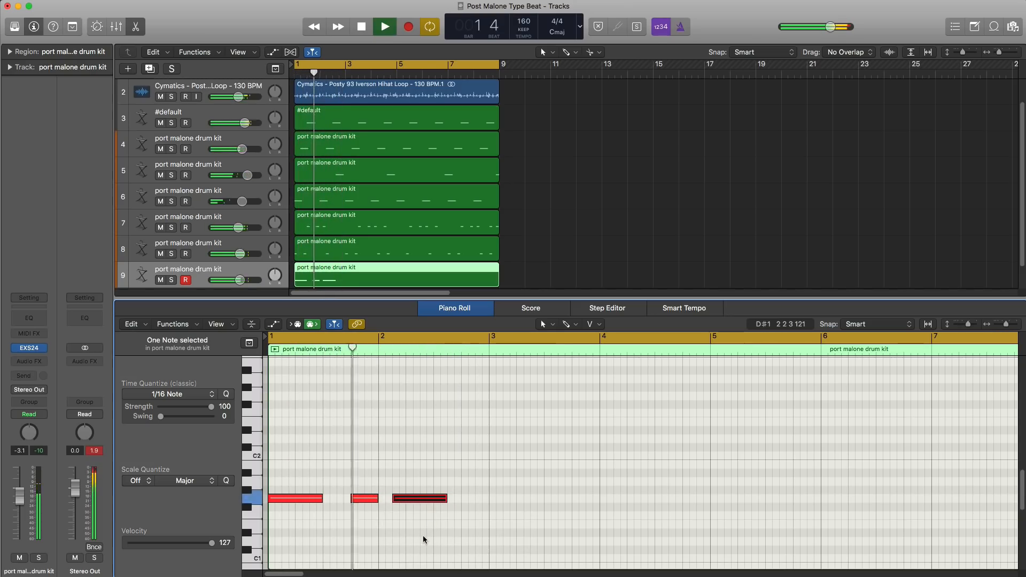
key(Delete)
key(space)
key(space)
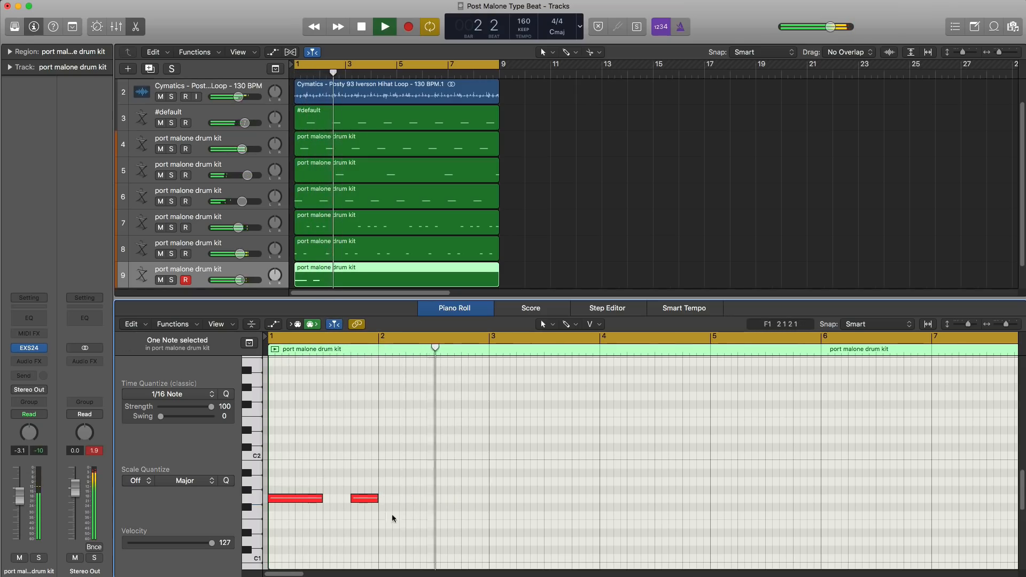
Step: Add a G1 note at the start of bar 3 and set the length of the second note to one and a half beats
click(494, 499)
key(space)
key(space)
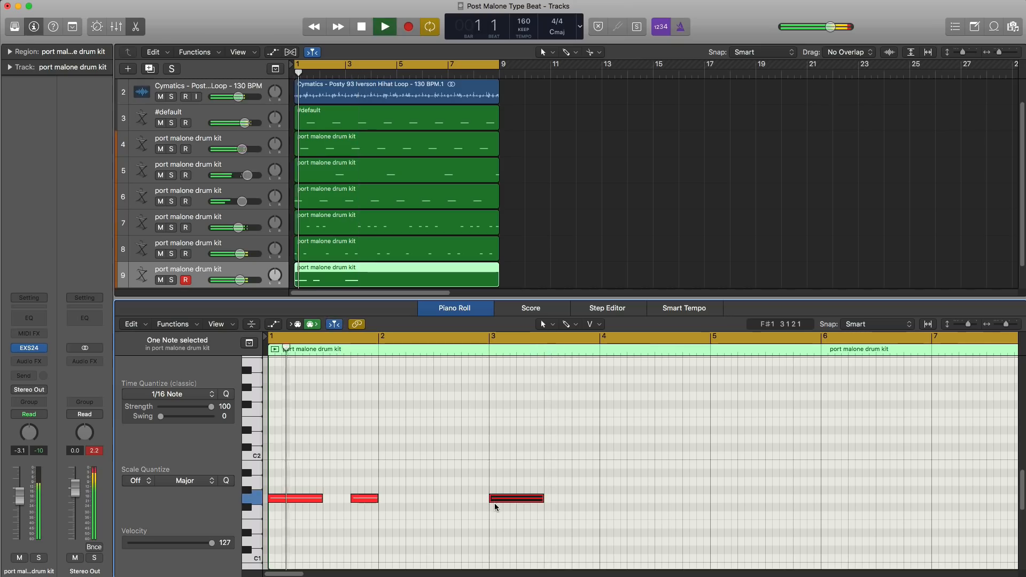
drag(378, 499, 392, 499)
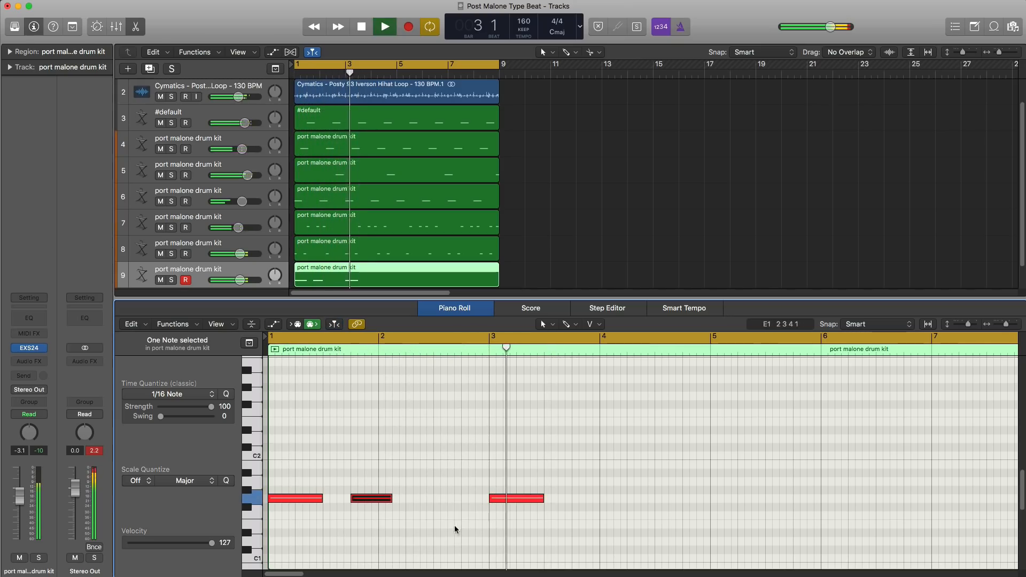
Step: Add two back-to-back G1 notes of length 0 1 2 0, starting at 3 4 1 1 and 4 1 3 1
click(575, 498)
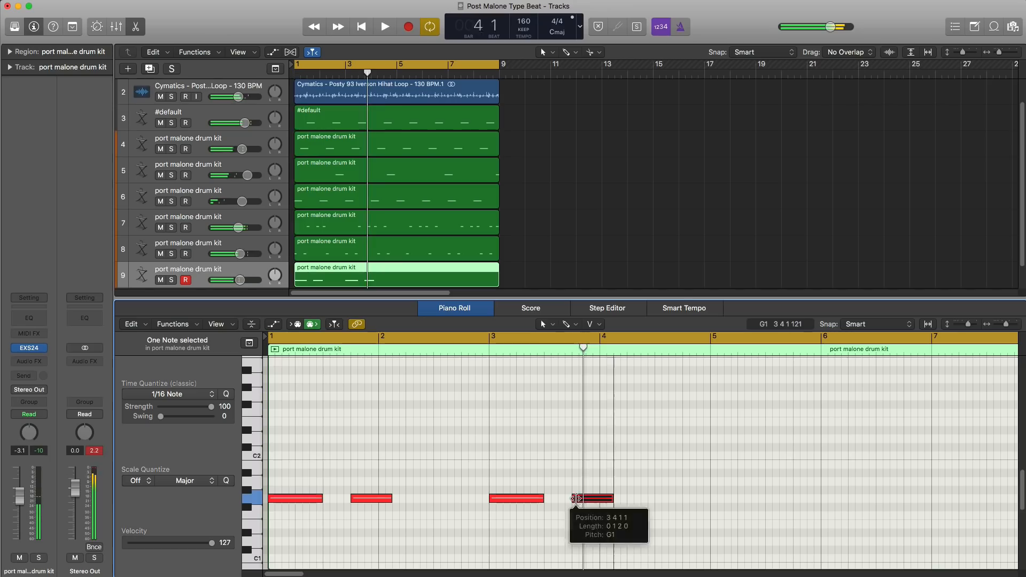
click(619, 498)
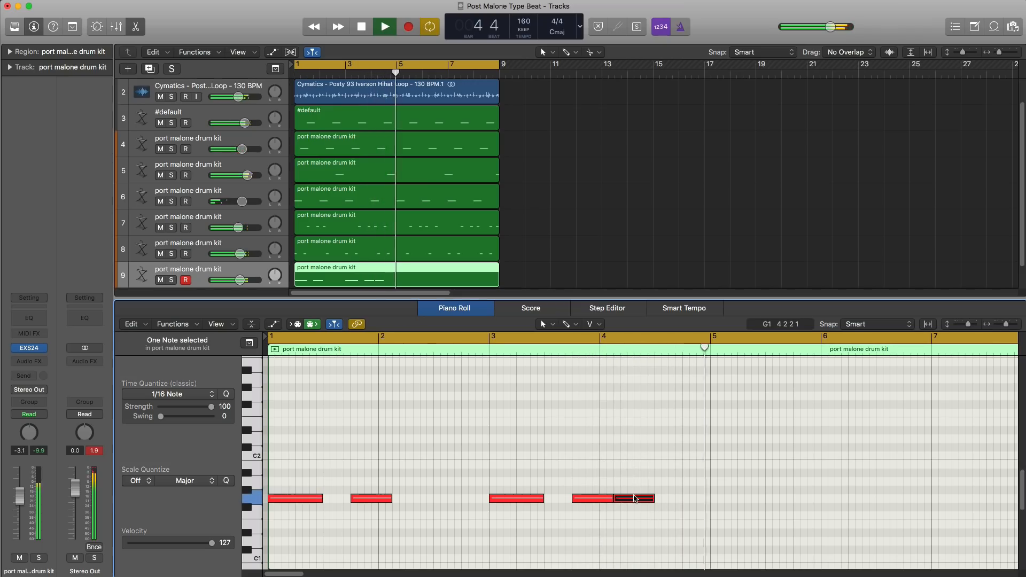
Step: Delete the last G1 note in bar 4 and raise the 808 track's volume to -1.0 dB
key(Delete)
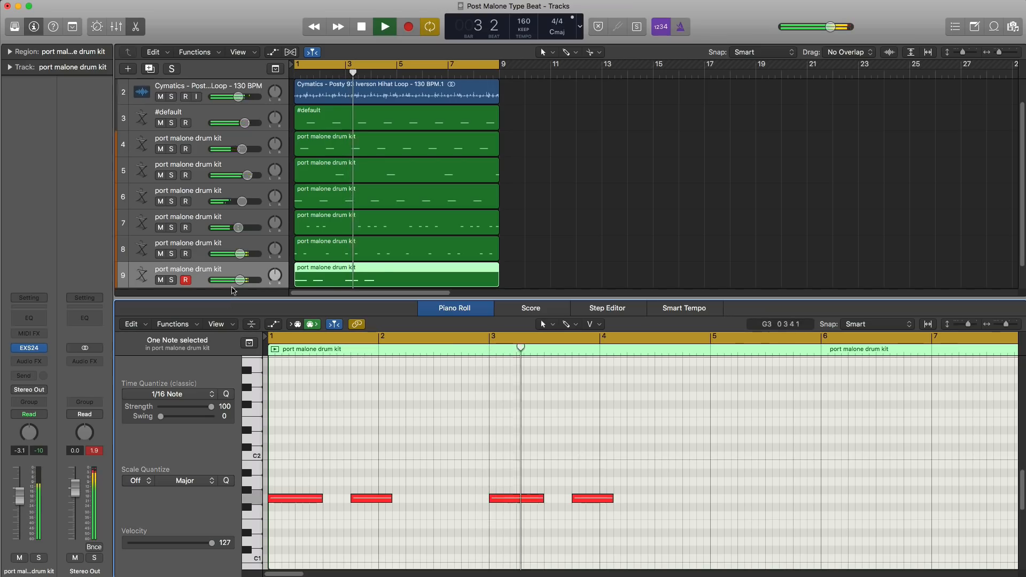
drag(240, 280, 244, 280)
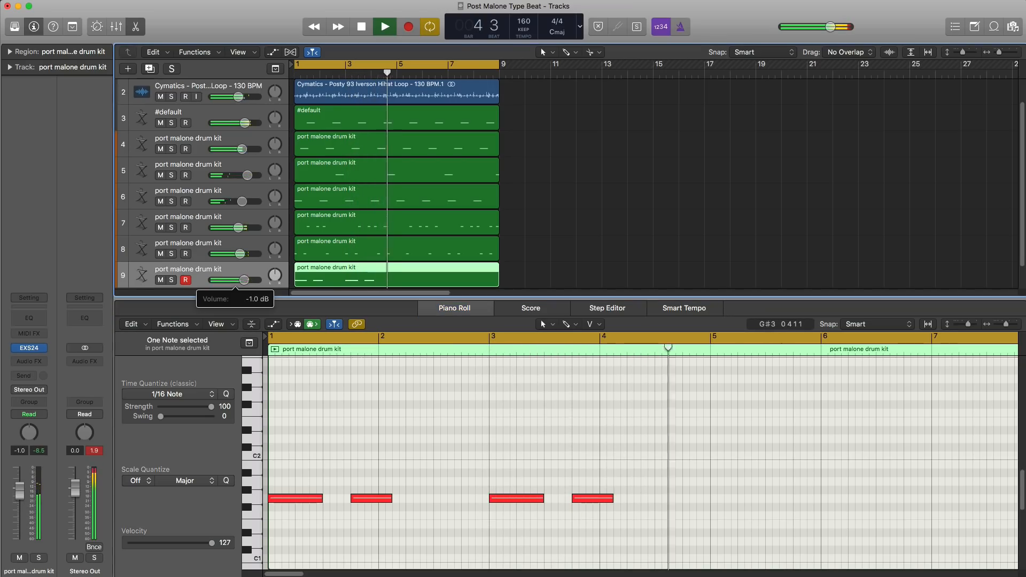
Step: Repeat the four G1 notes from bar 5, lower the 808 track's volume to -1.6 dB and close the note editor
key(space)
mouse_move(647, 550)
mouse_down()
mouse_move(439, 483)
mouse_move(317, 457)
mouse_up()
key(super+r)
key(space)
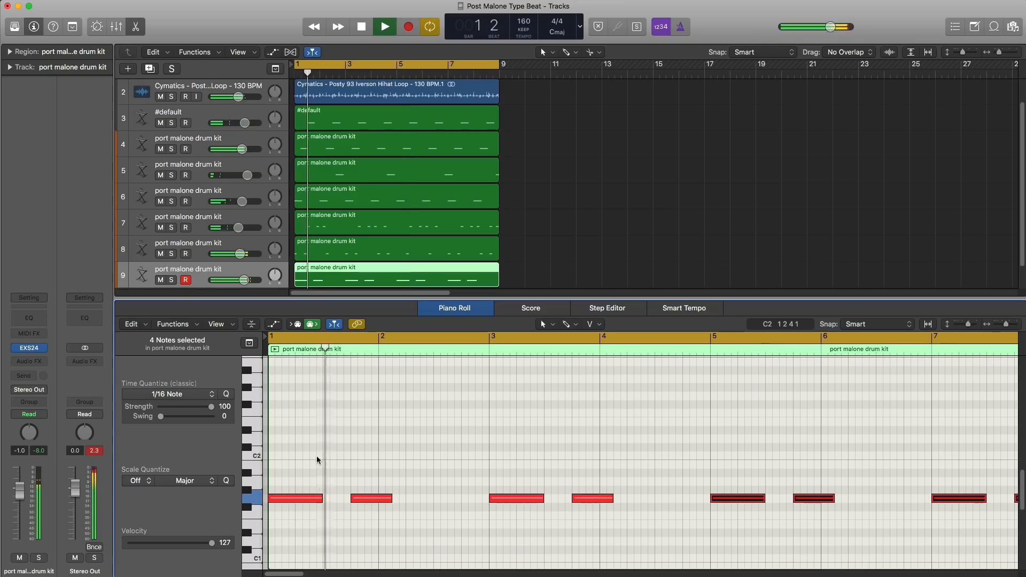
drag(244, 281, 241, 282)
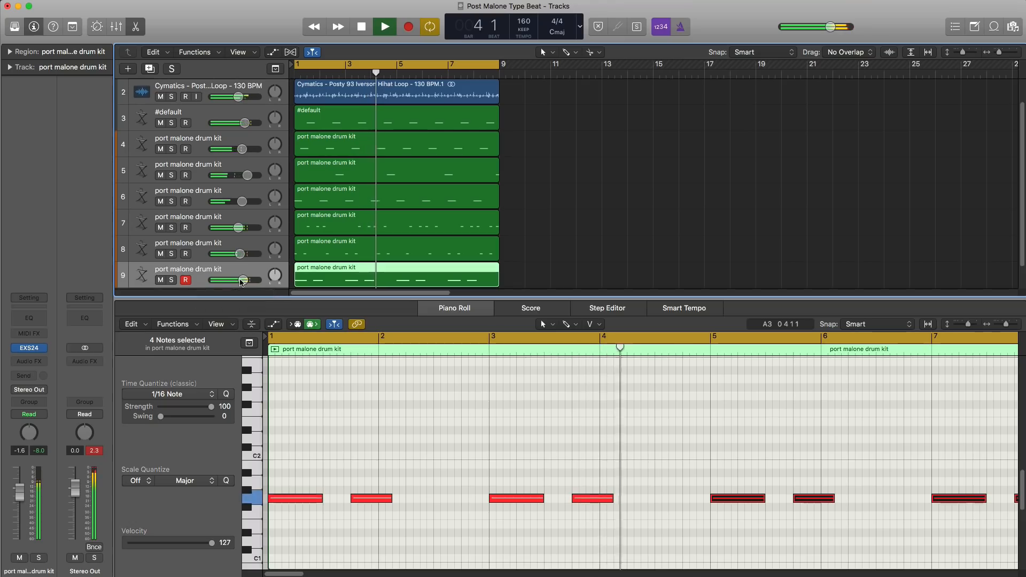
key(x)
key(x)
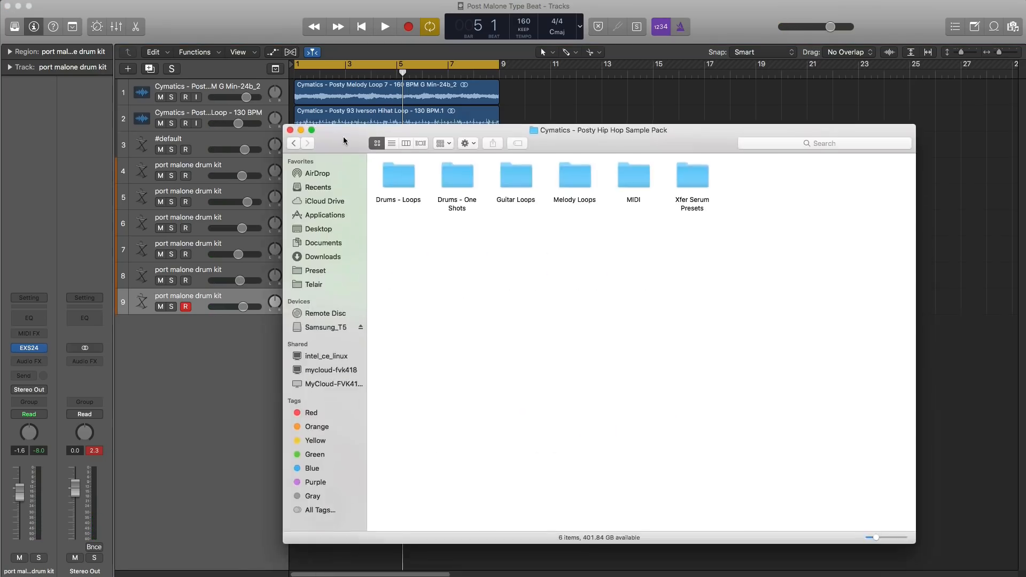
Step: In Finder, open the sample pack's MIDI folder and preview the files up to Cymatics - Posty MIDI Loop 7 - 160 BPM G Min
click(610, 158)
double_click(610, 158)
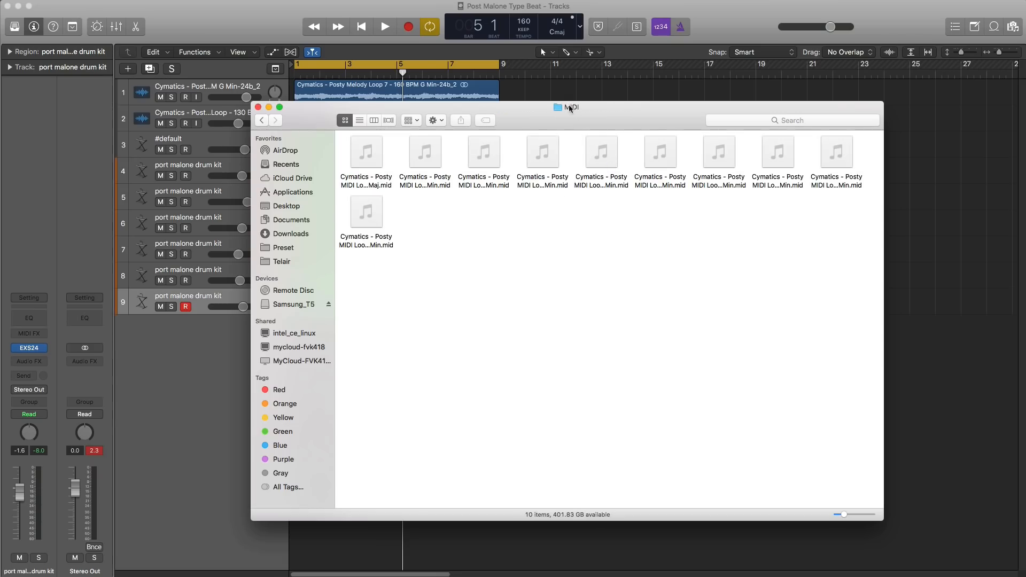
drag(571, 109, 565, 210)
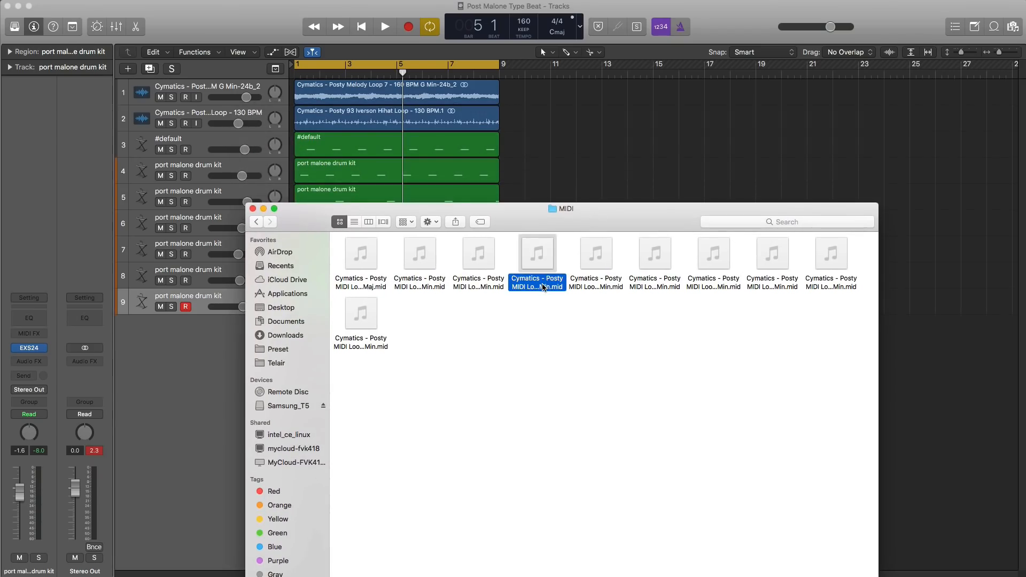
key(space)
key(Right)
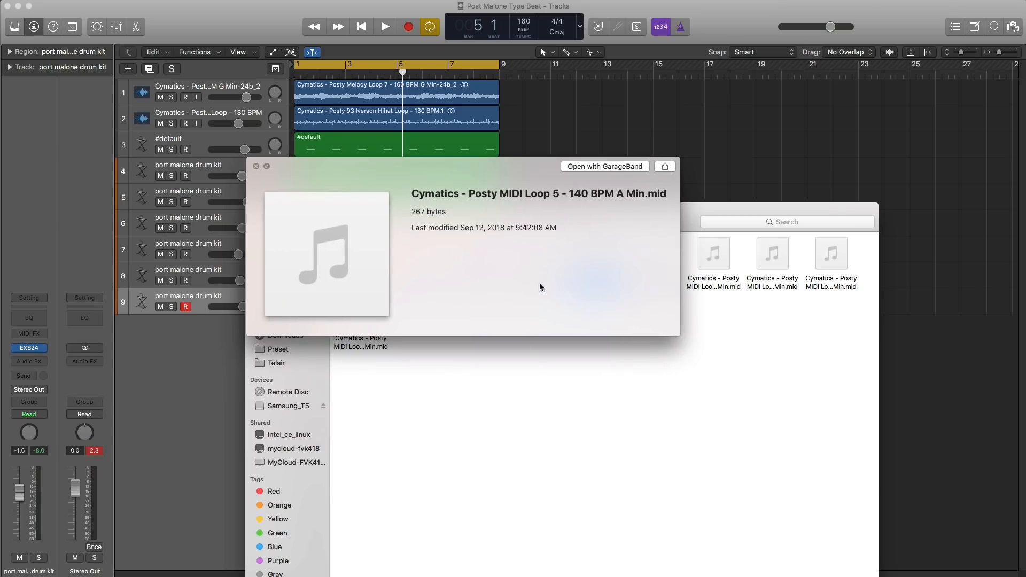
key(Right)
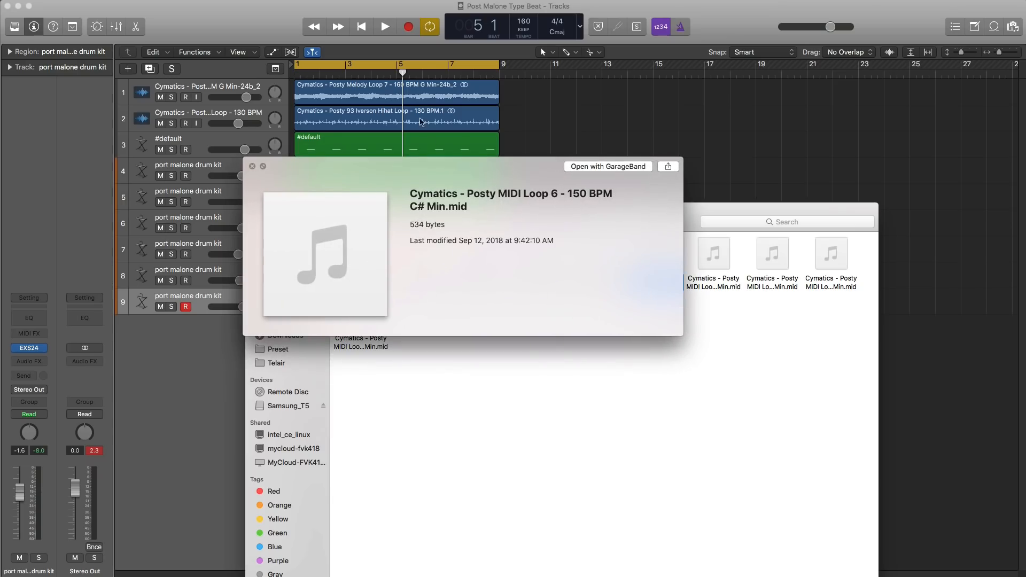
key(Right)
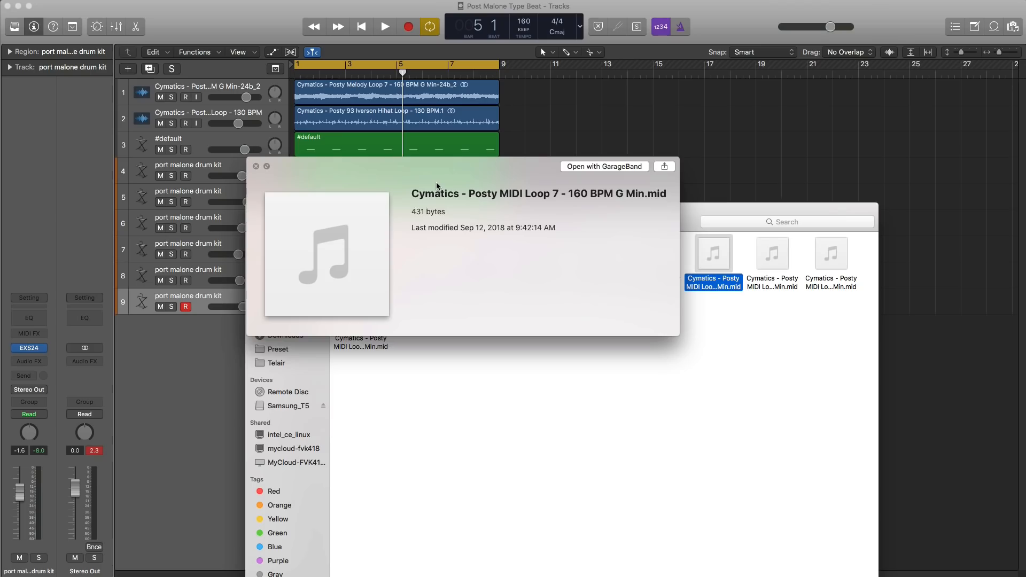
key(space)
Step: Import Posty MIDI Loop 7 onto a new track below the drums at bar 1, without importing its tempo information
drag(645, 220, 625, 451)
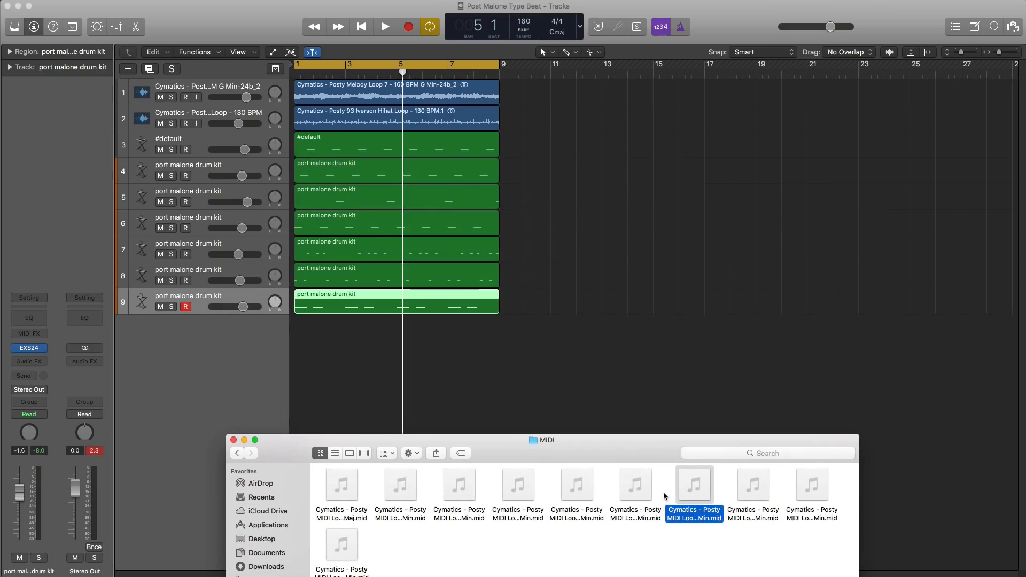
drag(560, 435, 295, 387)
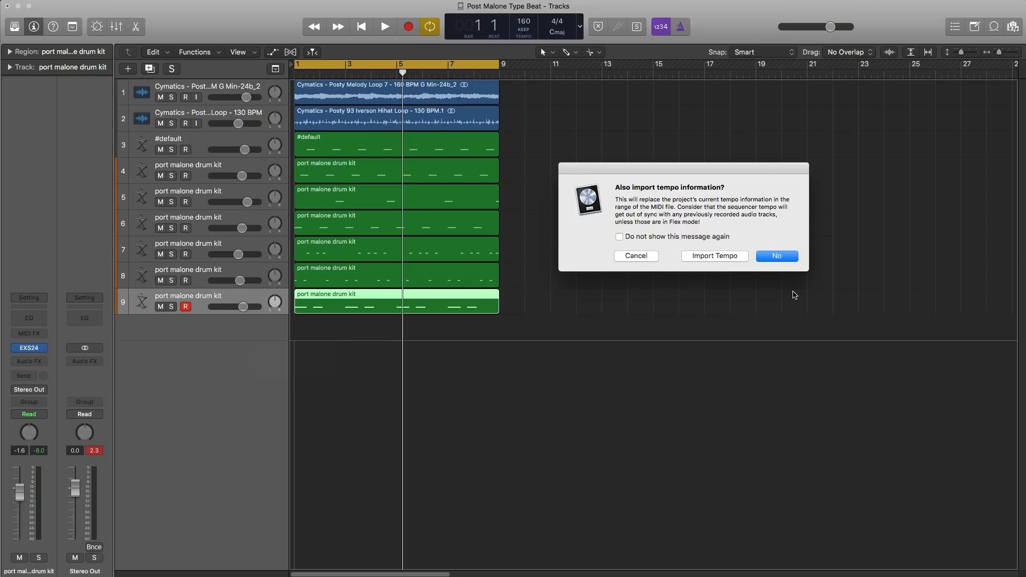
click(778, 257)
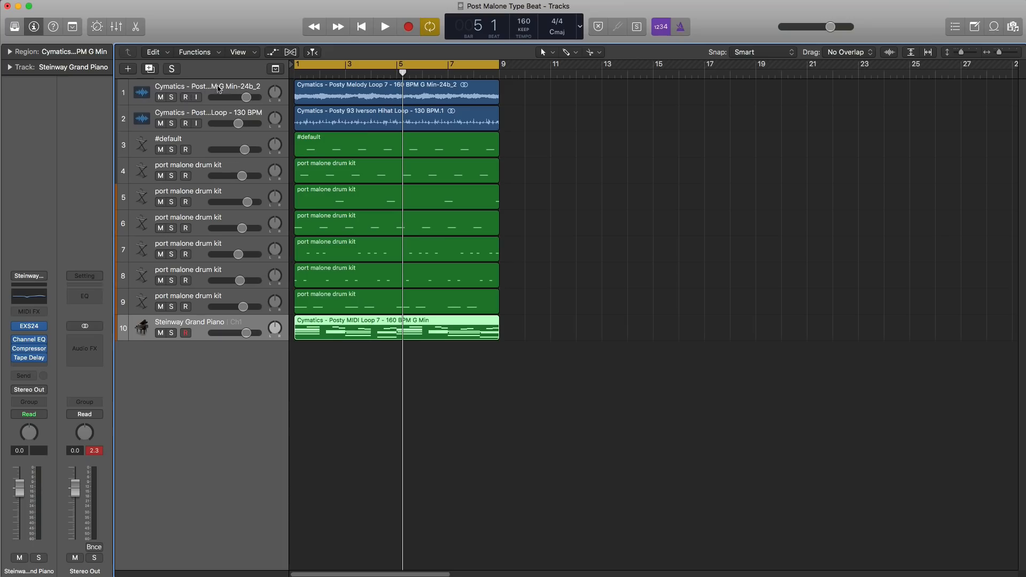
Step: Mute the audio melody loop track and play the beat from the beginning with the imported MIDI loop
click(160, 98)
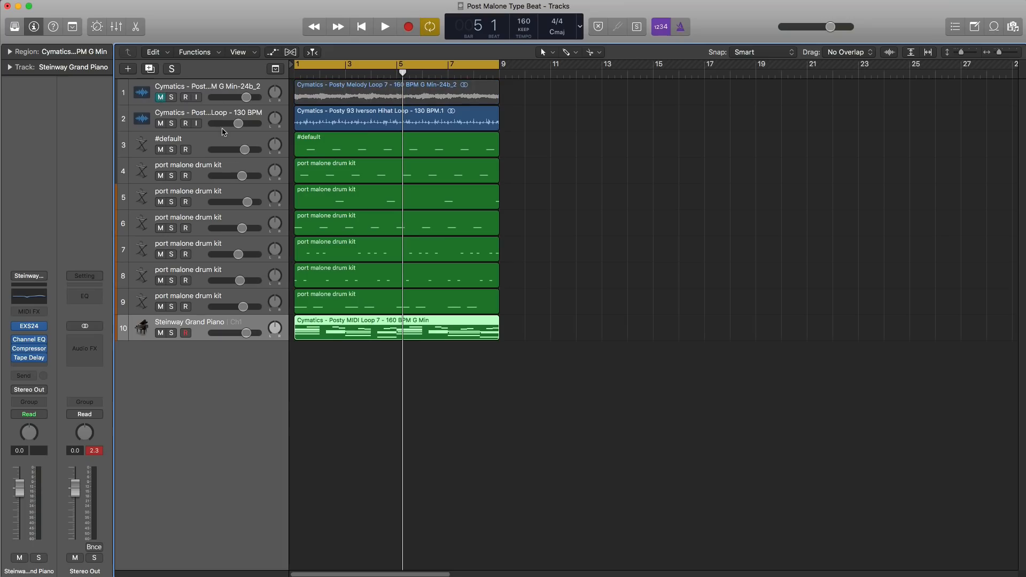
key(Return)
key(space)
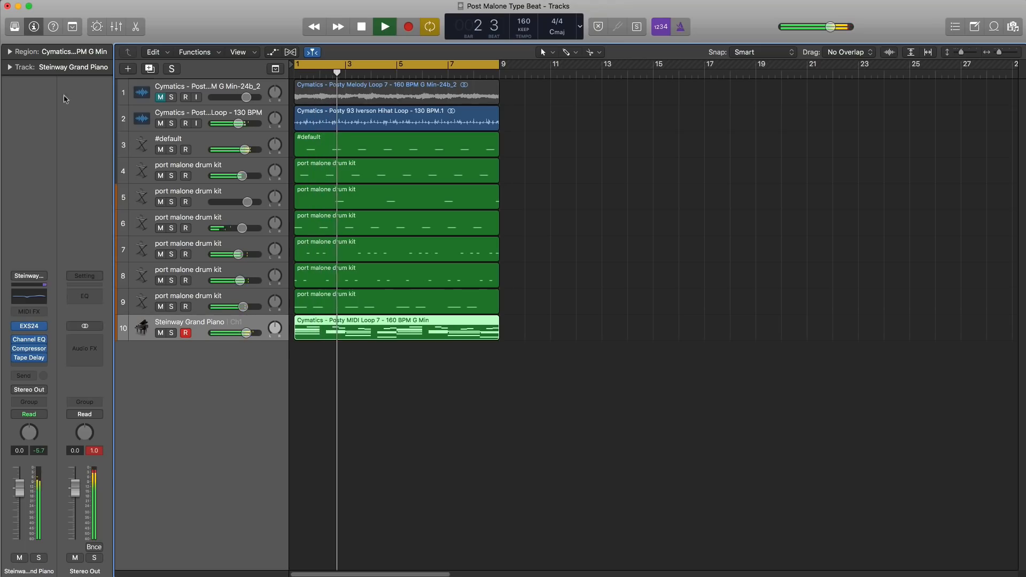
Step: Show the sound library and reset the Steinway Grand Piano track's channel strip
key(y)
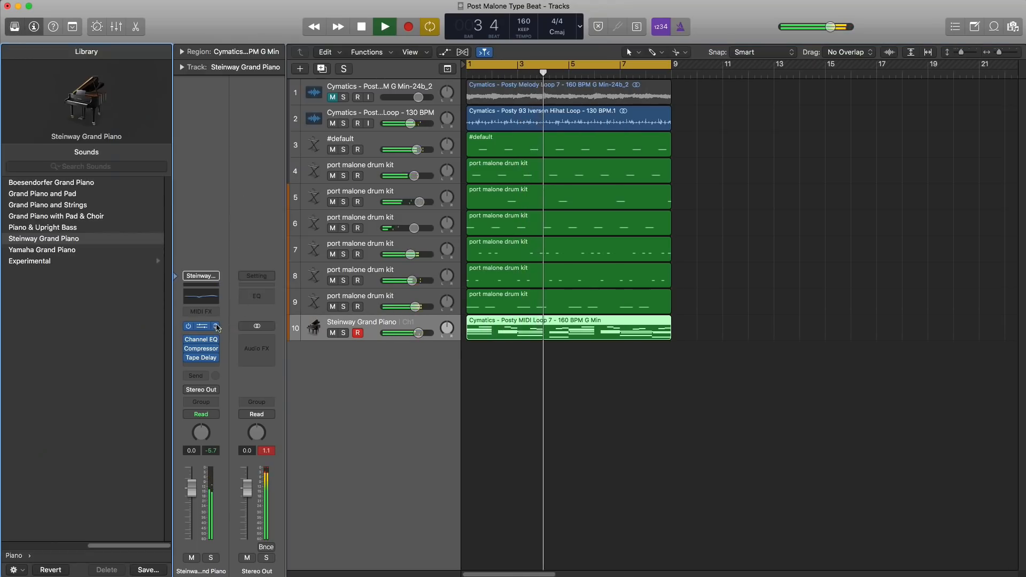
key(space)
click(201, 276)
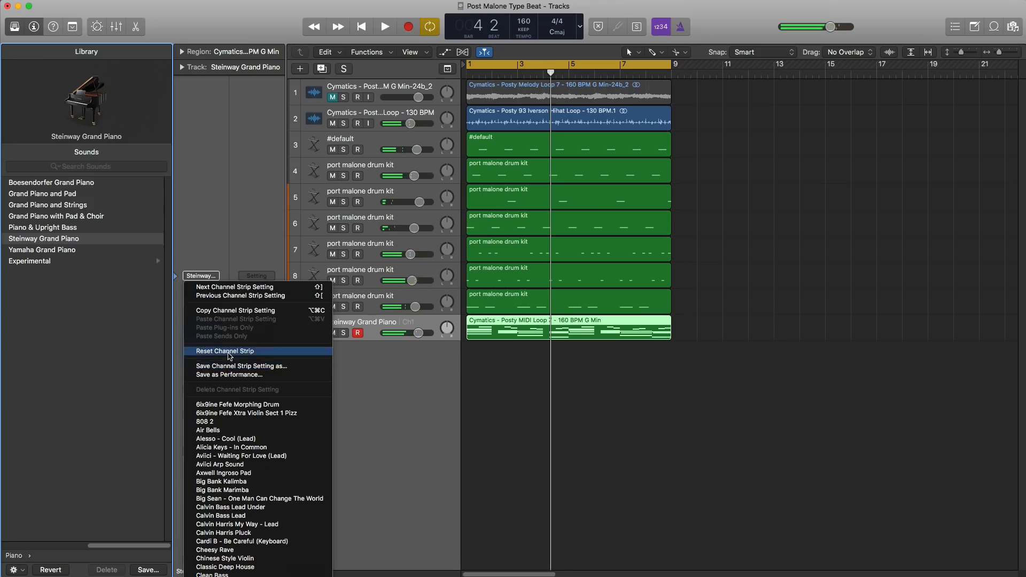
click(230, 351)
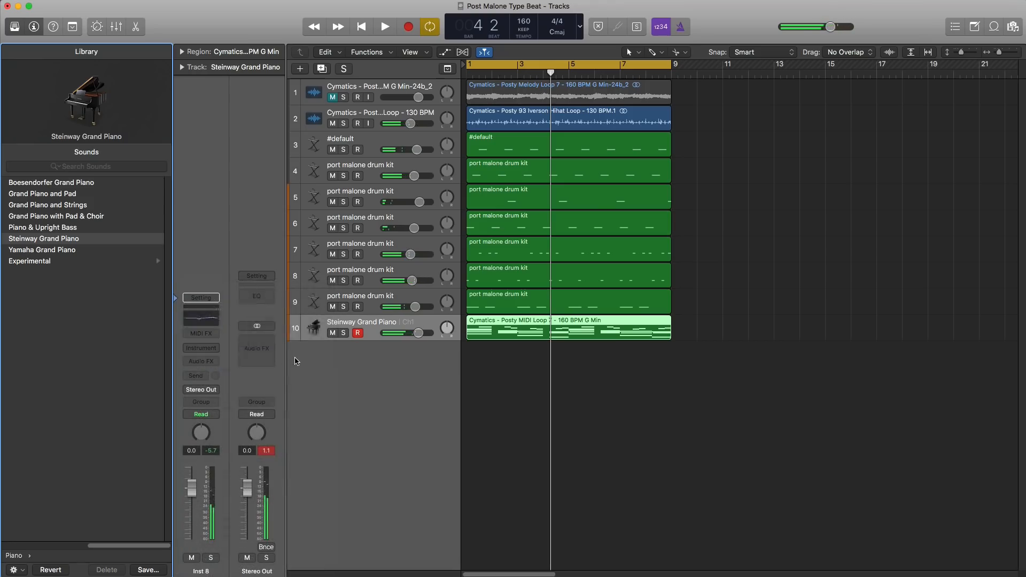
Step: Load the Axwell Ingroso Pad channel strip setting on track 10 and raise the track's volume to about +2.1 dB
click(201, 298)
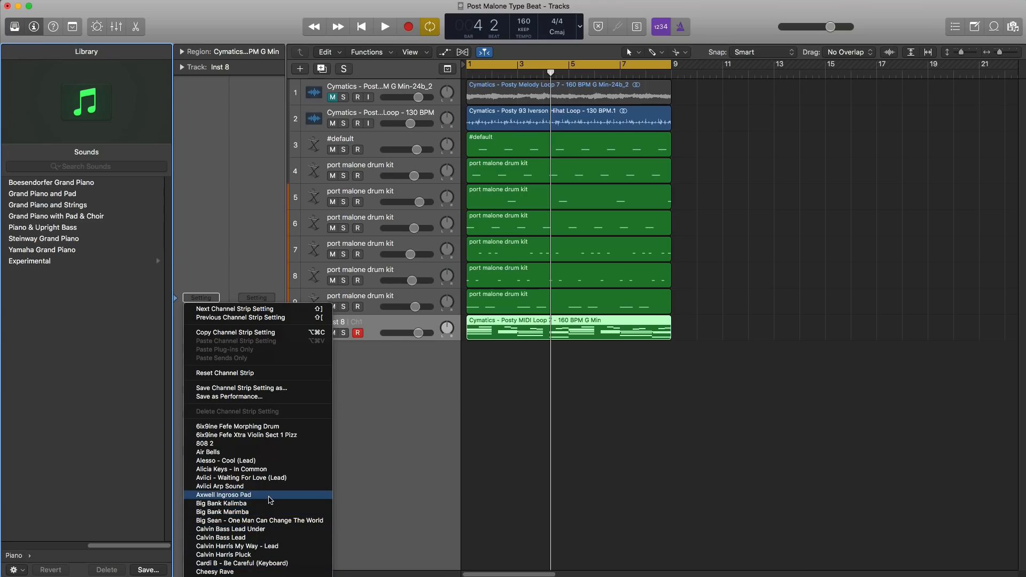
click(271, 498)
key(space)
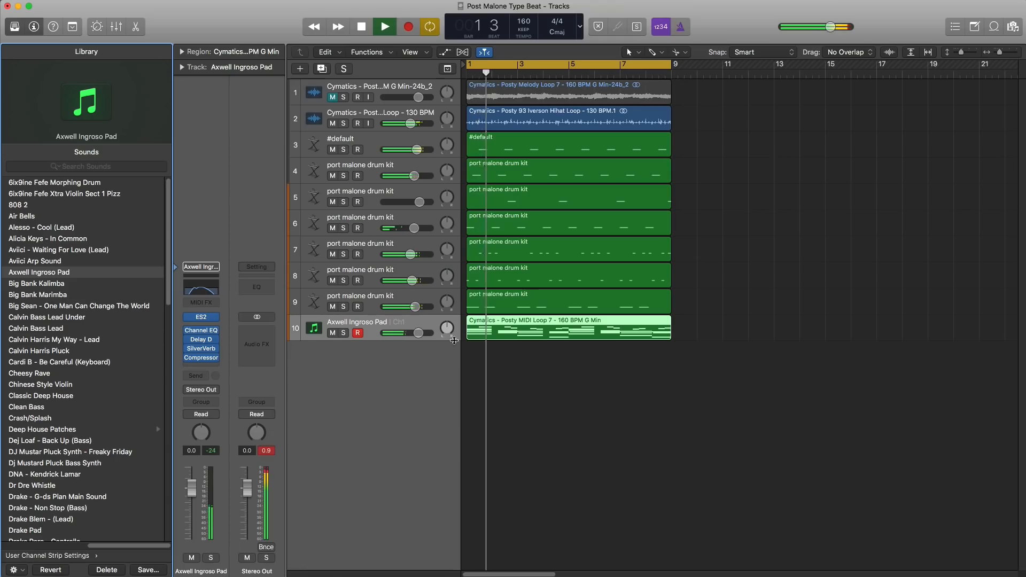
drag(418, 333, 423, 333)
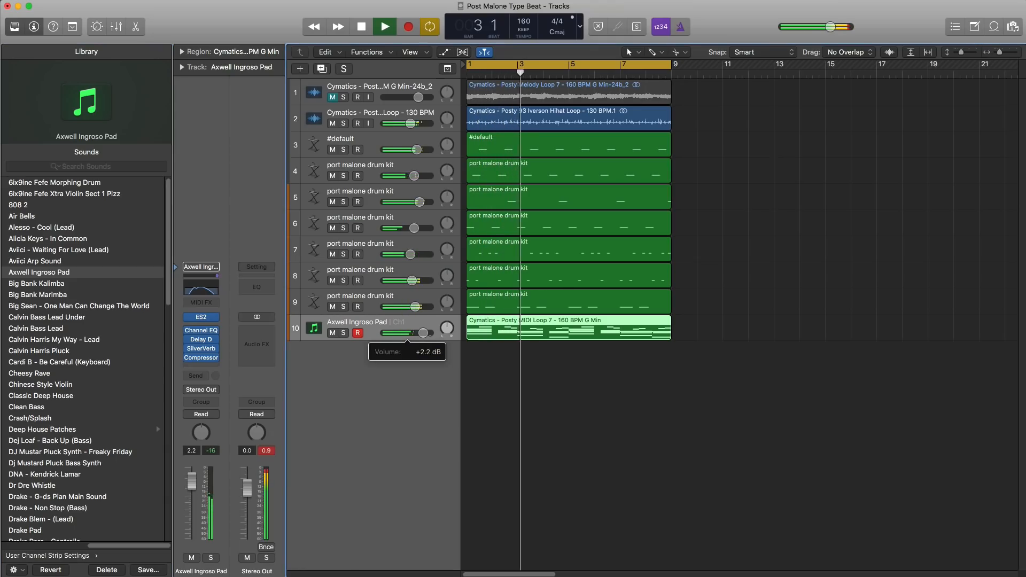
key(space)
Step: Open the MIDI loop in the Piano Roll, hide the library and enlarge the editor to show all the notes
key(p)
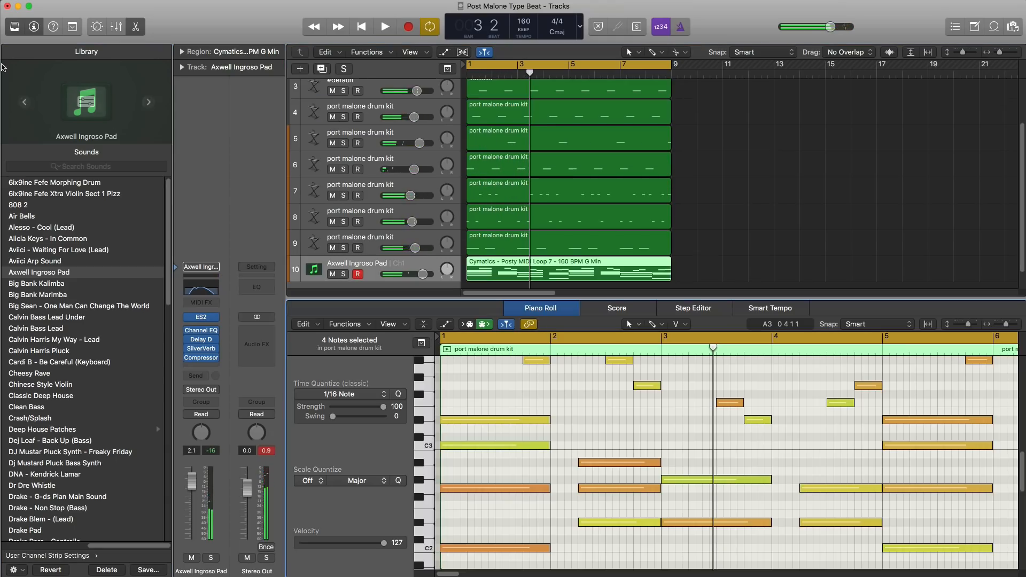
click(14, 26)
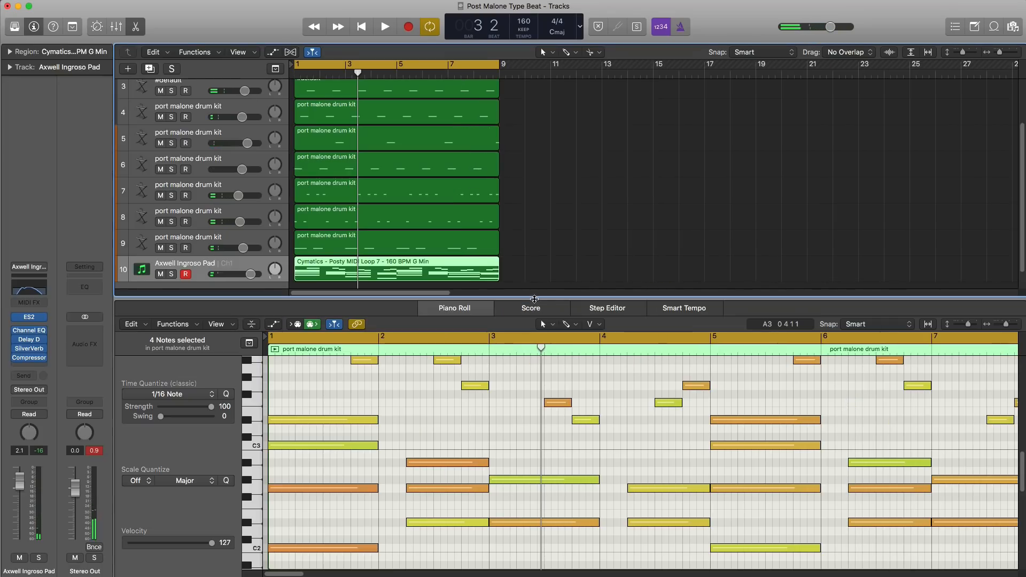
drag(534, 299, 539, 145)
scroll(466, 354, down, 4)
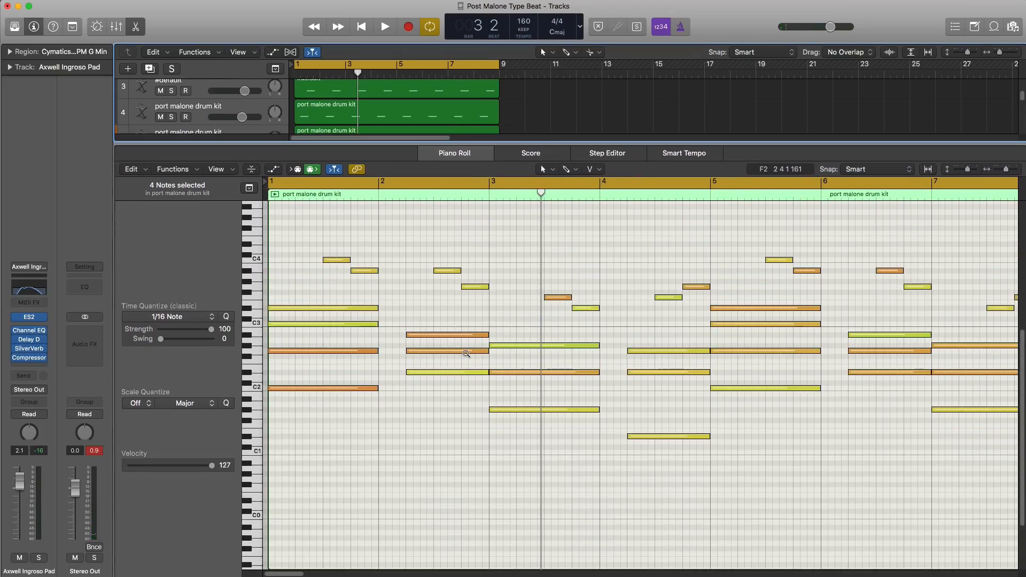
scroll(466, 354, down, 1)
drag(315, 250, 357, 274)
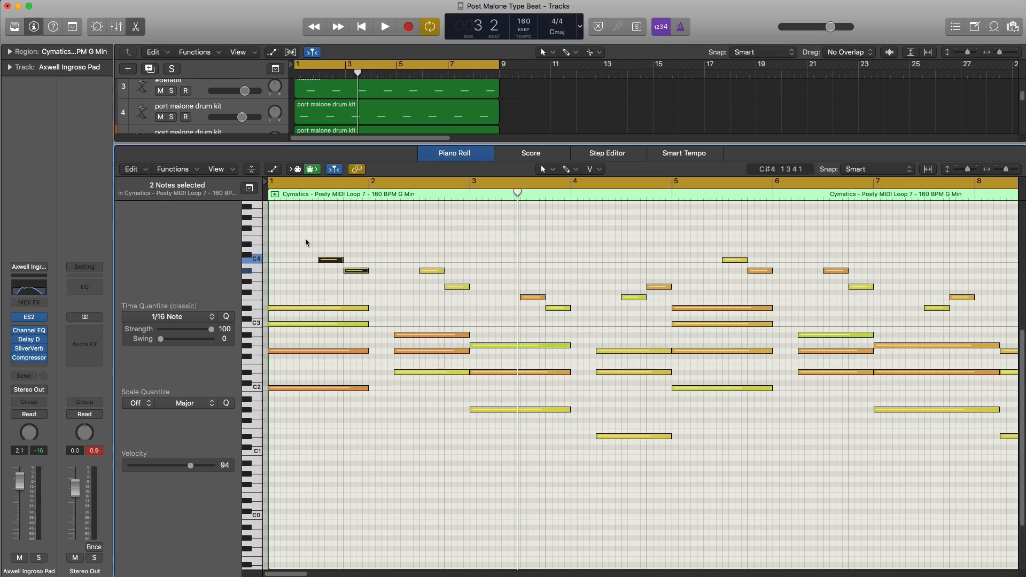
drag(322, 234, 357, 275)
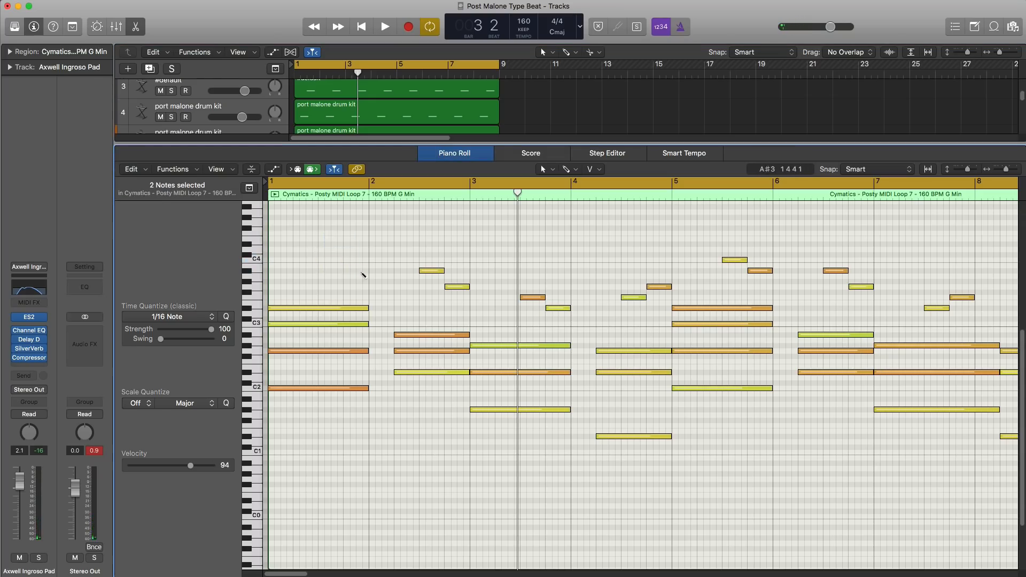
key(super+z)
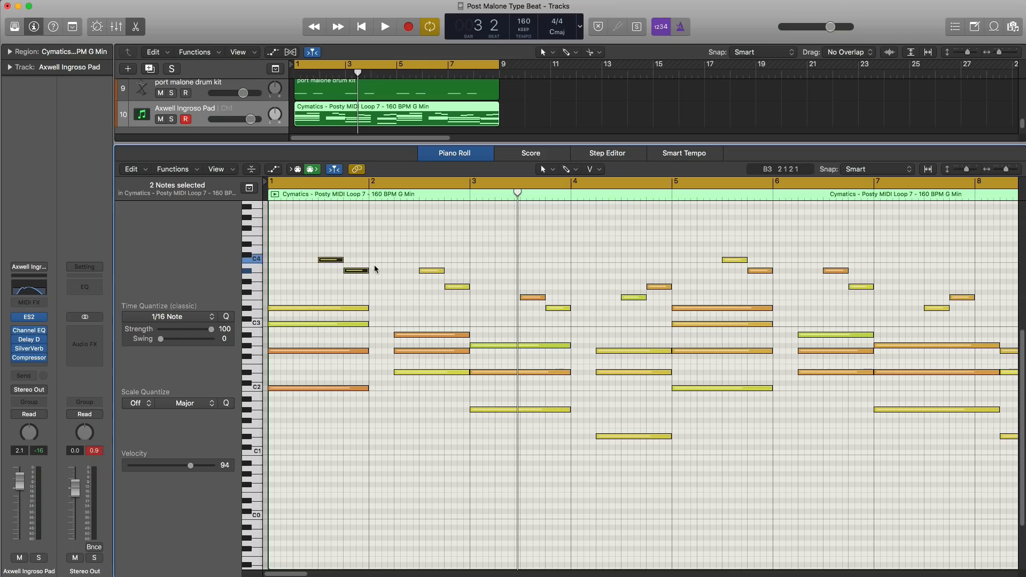
Step: Copy the MIDI loop region to bar 9 on track 8 and select the original region on the pad track
key(e)
drag(401, 328, 608, 248)
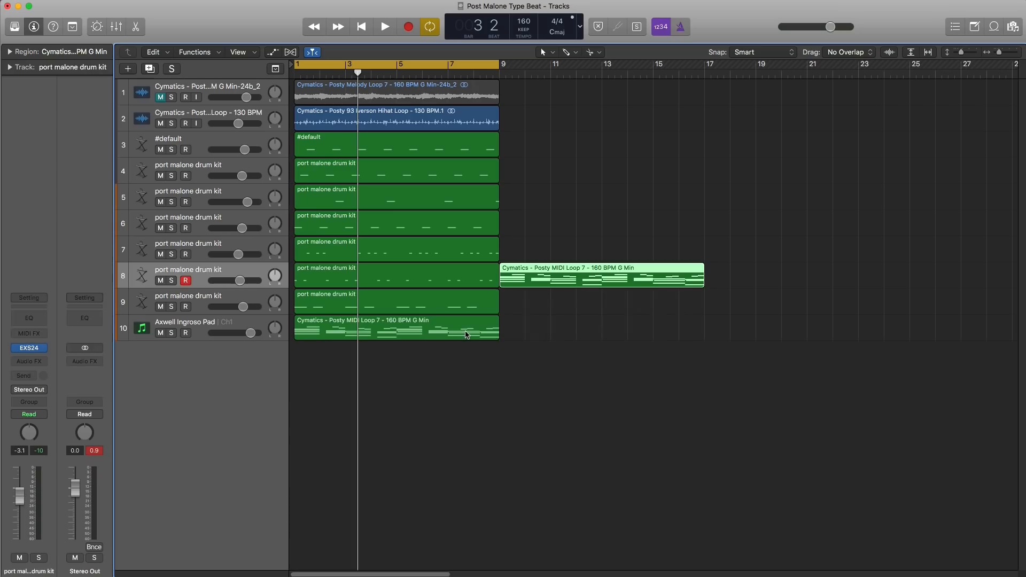
click(438, 331)
Step: Delete all the short high melody notes in bars 1 to 8 of the pad region, keeping only the chords
key(e)
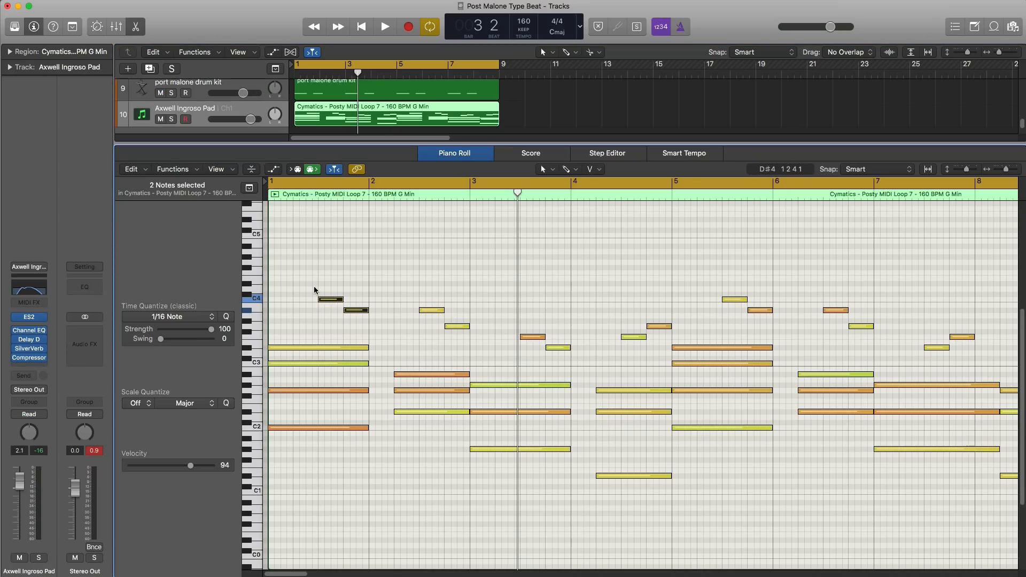
drag(314, 286, 345, 316)
drag(413, 292, 455, 332)
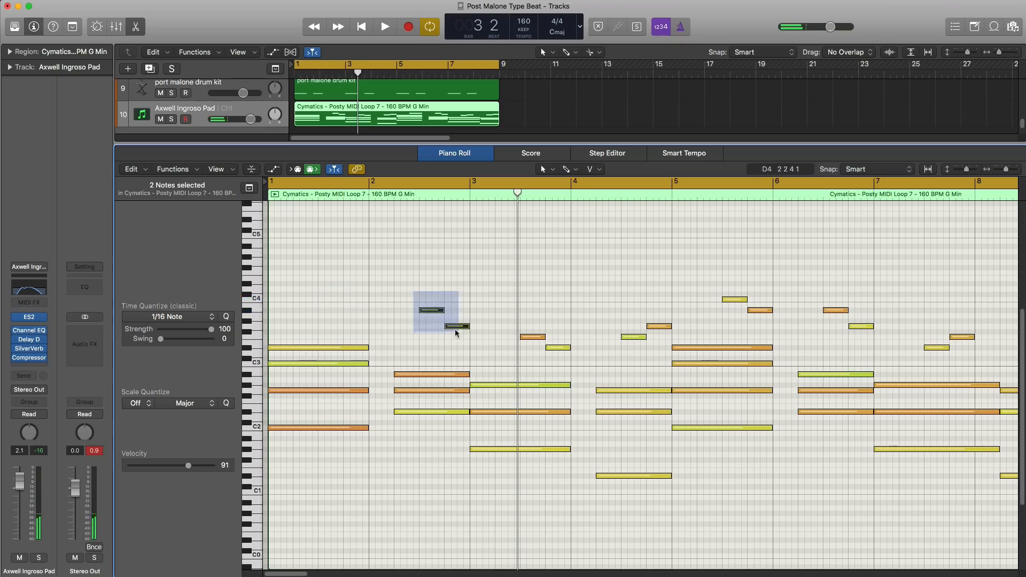
key(Delete)
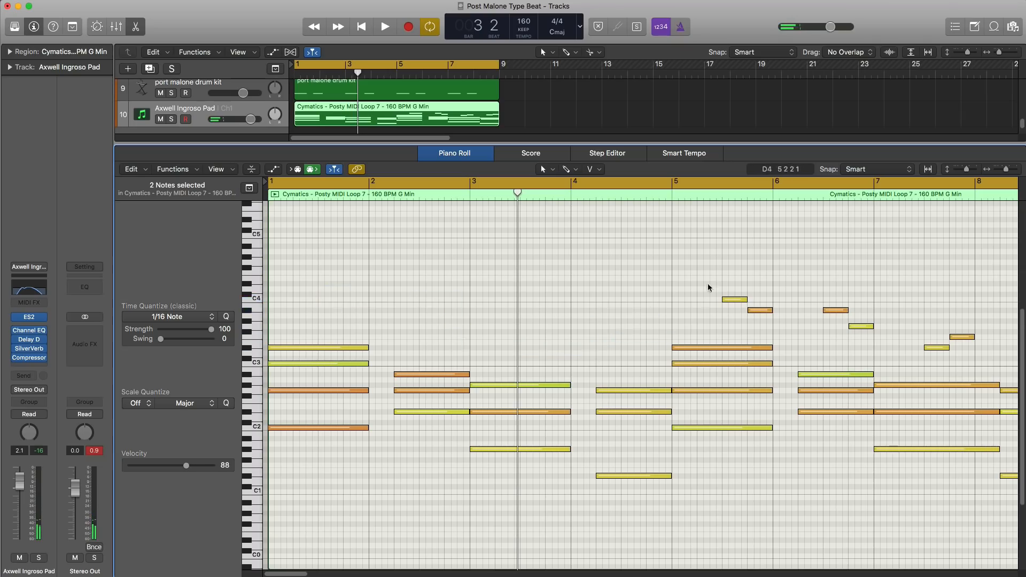
drag(847, 327, 856, 329)
key(Delete)
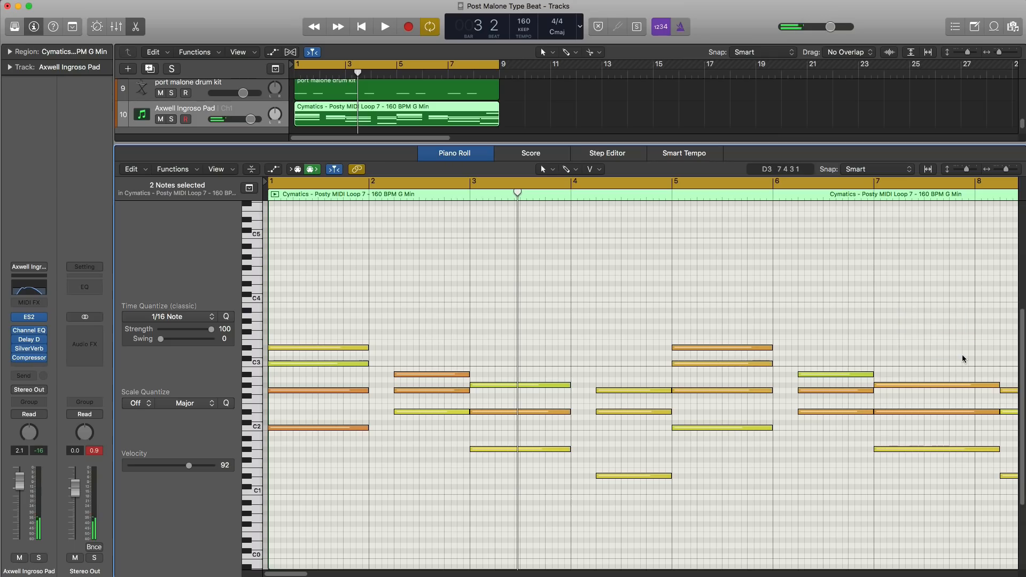
scroll(889, 334, down, 4)
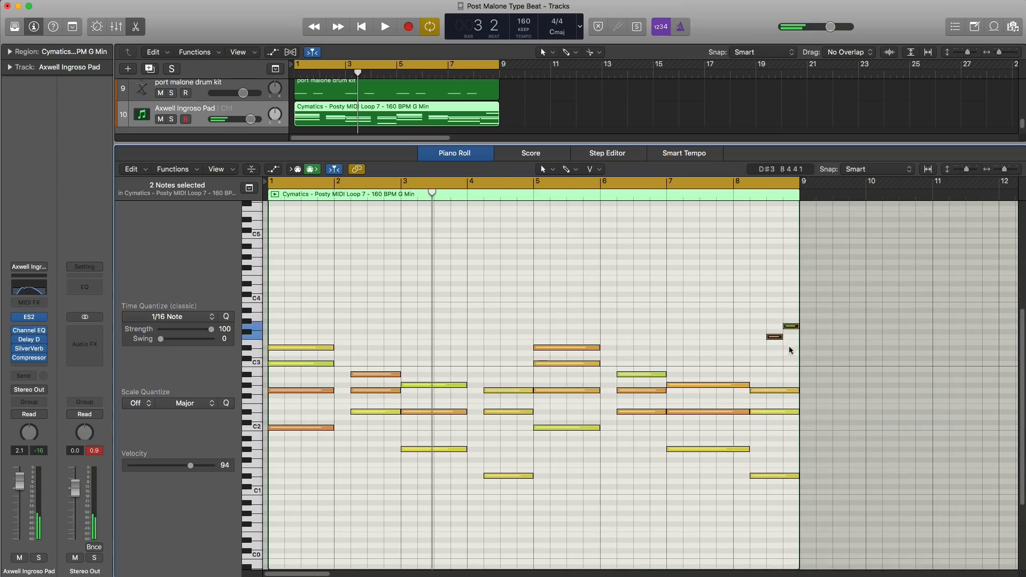
Step: Solo the pad track for playback and transpose all its chord notes up one octave
key(ctrl+s)
key(space)
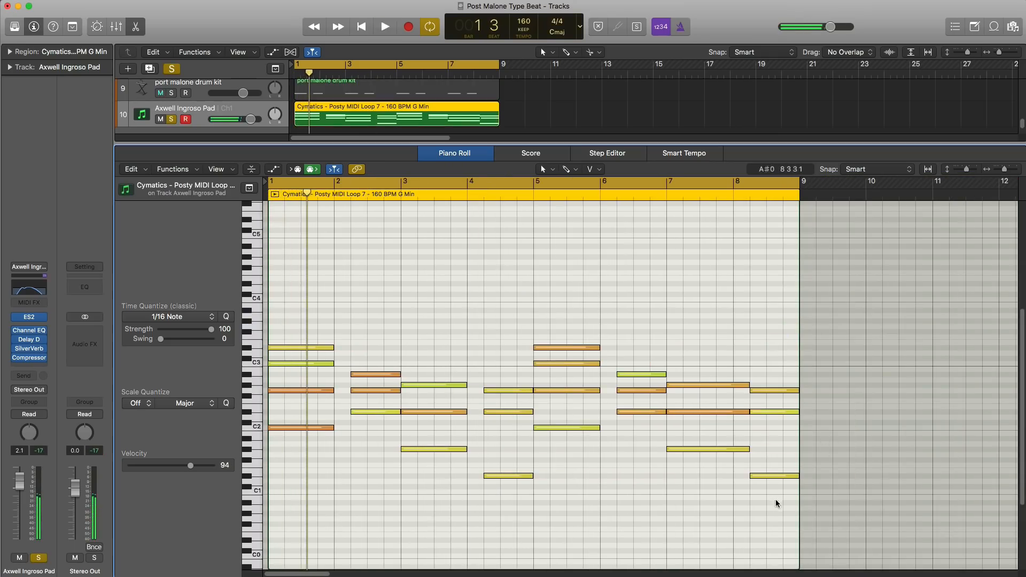
drag(776, 500, 274, 290)
key(alt+shift+Up)
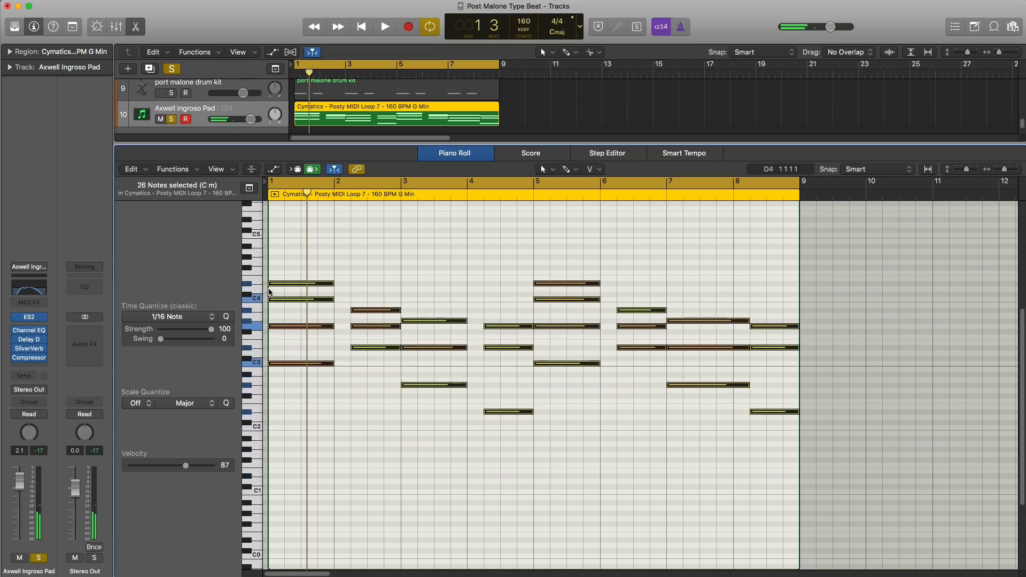
Step: Copy the lowest note of every chord in the pad region one octave lower and play the result
key(space)
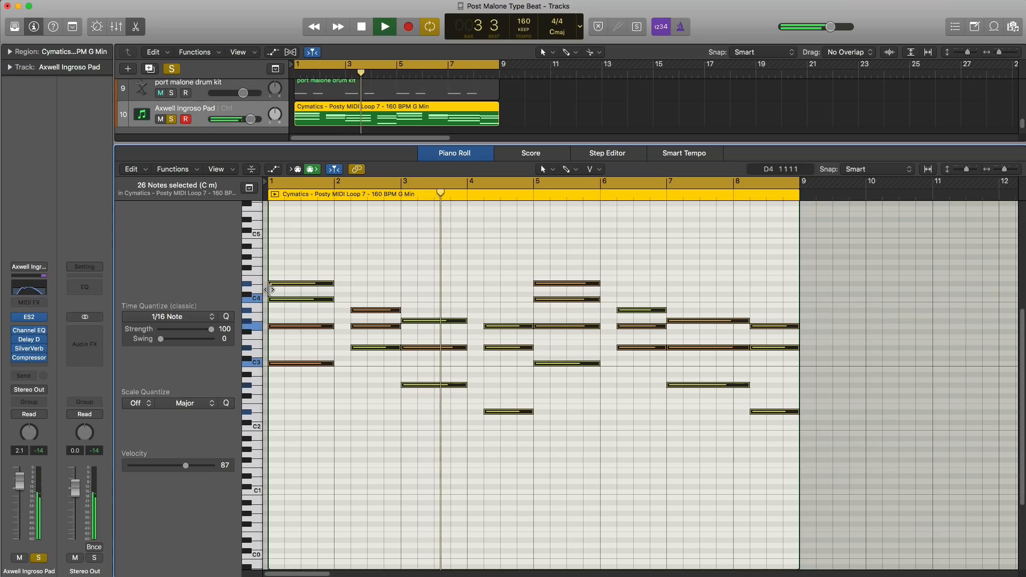
key(space)
click(315, 364)
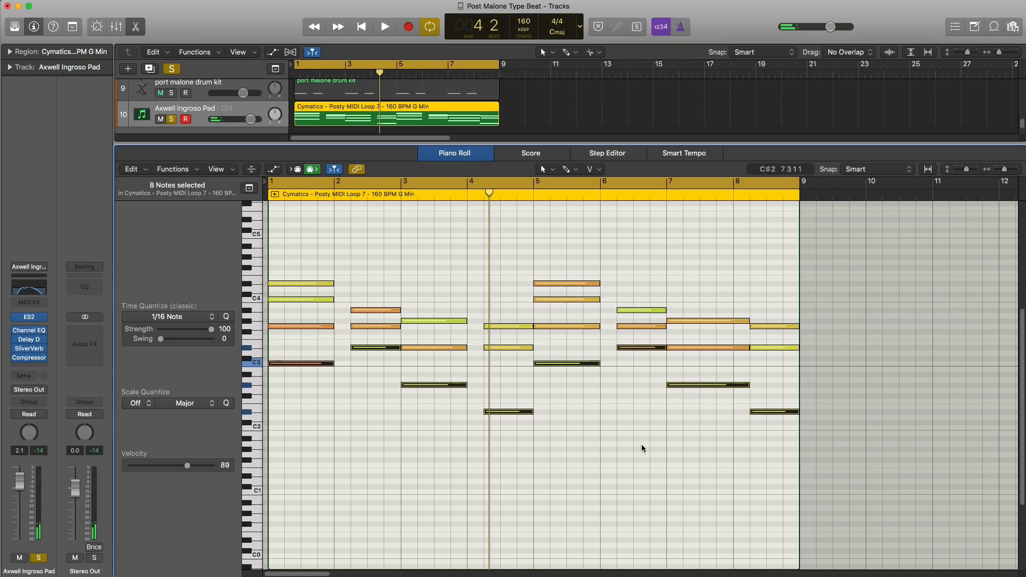
drag(306, 367, 314, 433)
key(space)
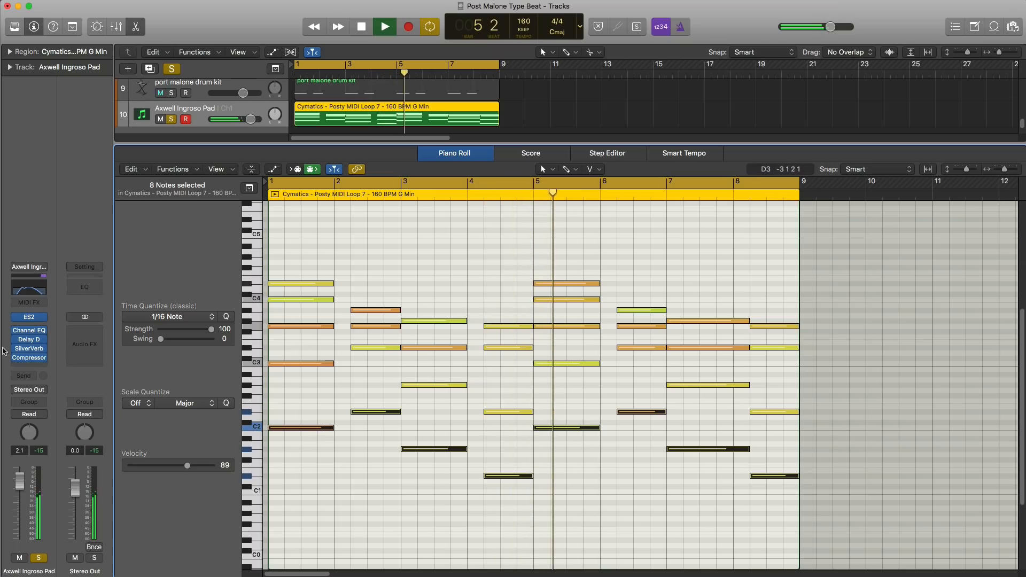
Step: Set the wet level of the pad's SilverVerb to 46% and close the plug-in
click(29, 349)
drag(396, 159, 402, 145)
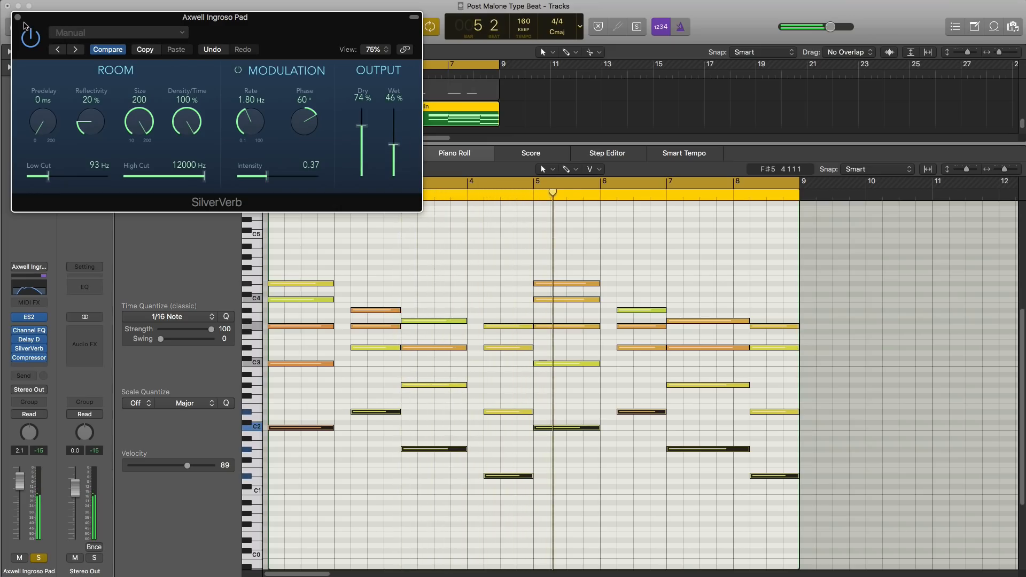
click(18, 17)
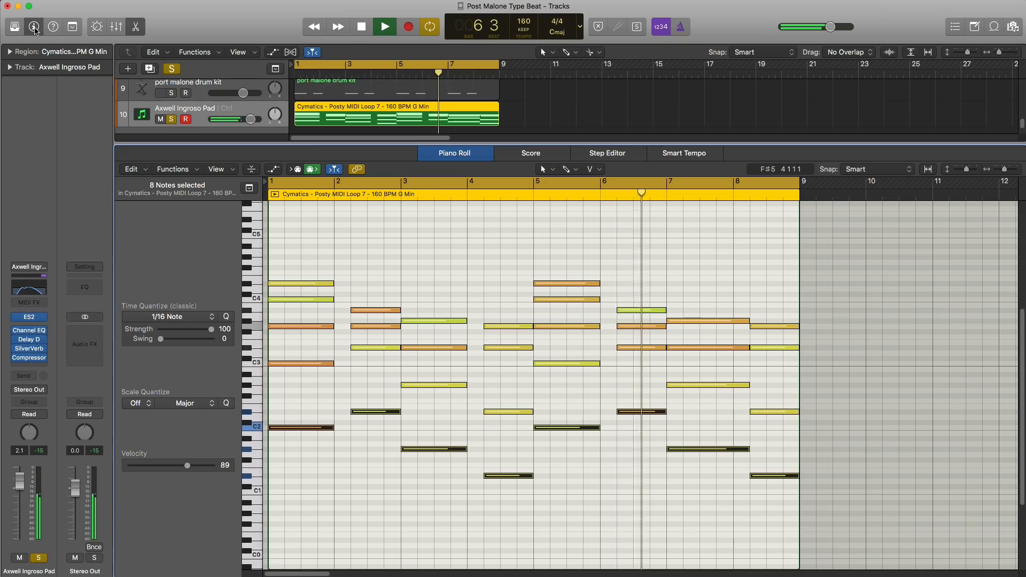
Step: Close the note editor, unsolo the pad track and set its volume to +2.0 dB while playing the full beat
key(x)
key(x)
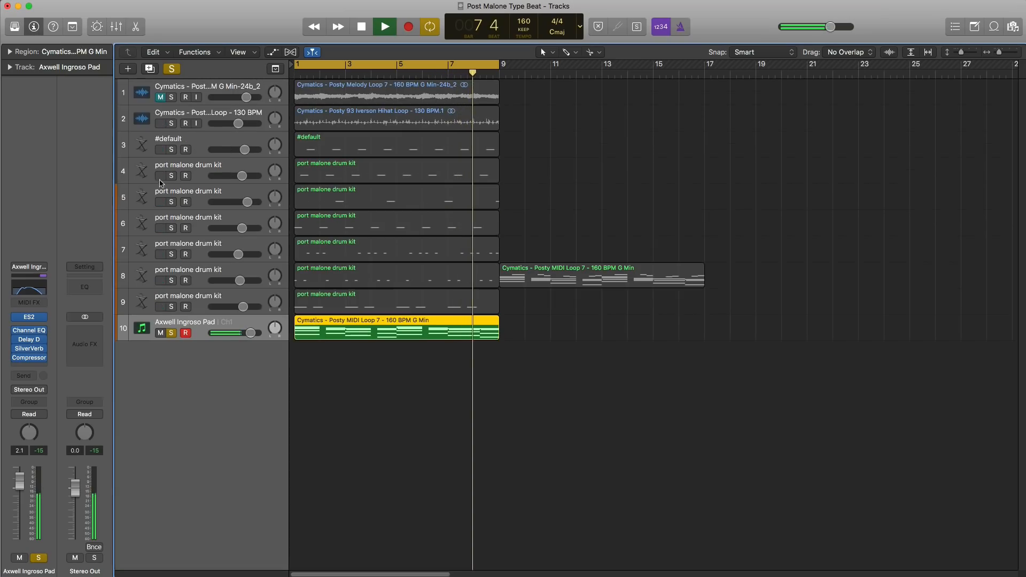
click(173, 333)
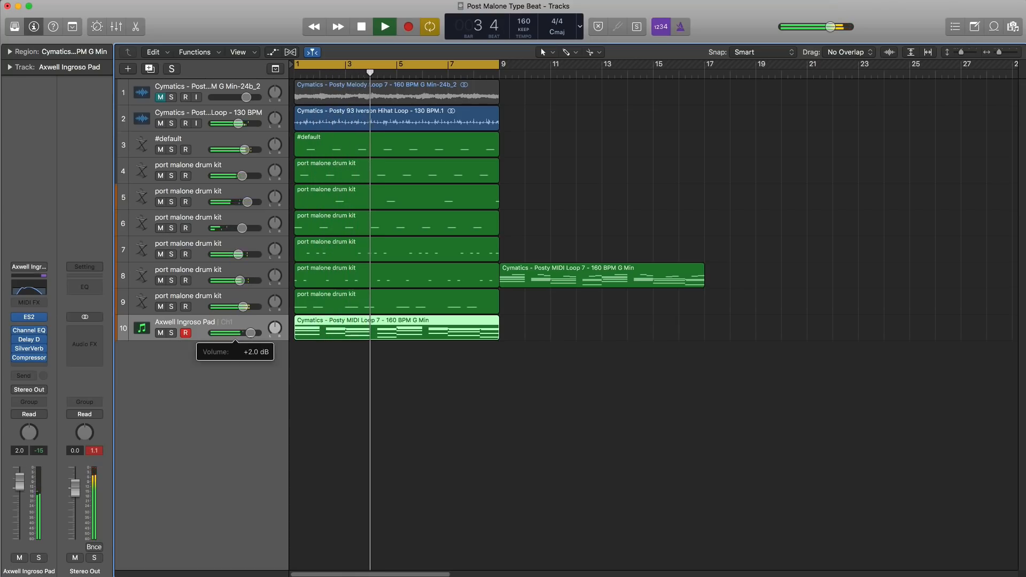
key(space)
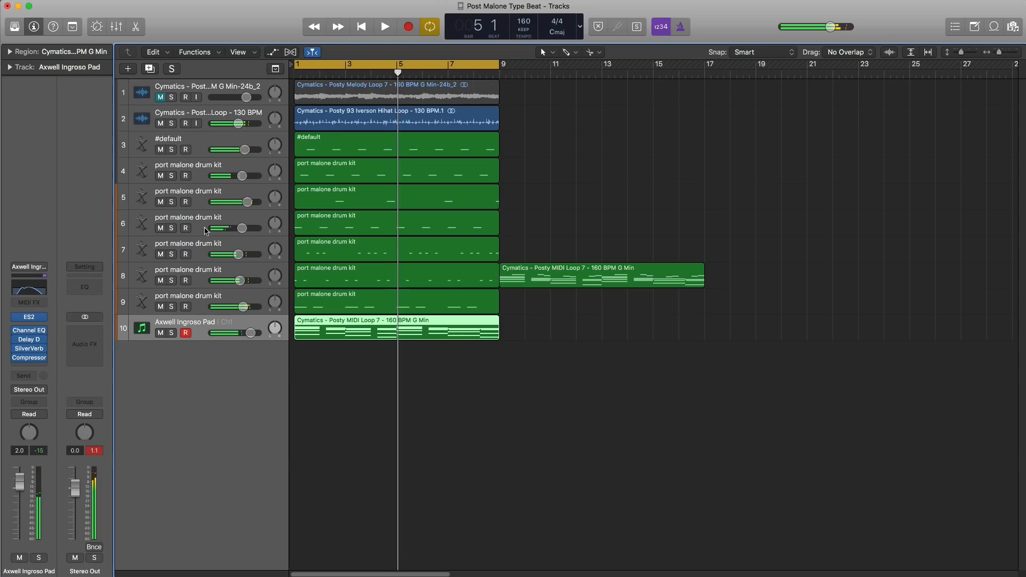
Step: Create a software instrument track below the pad, copy the pad's MIDI region onto it and solo it
click(128, 69)
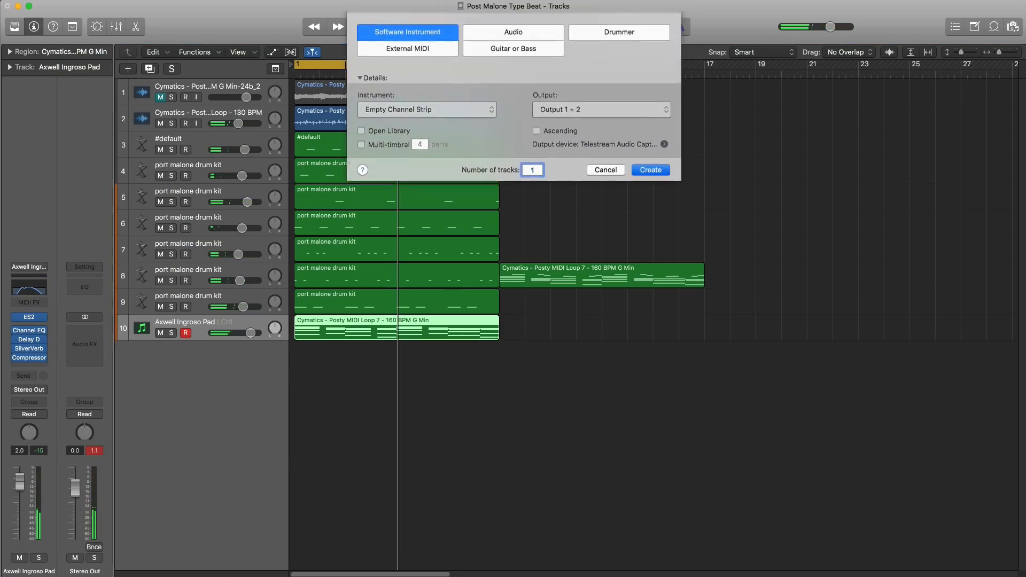
key(Return)
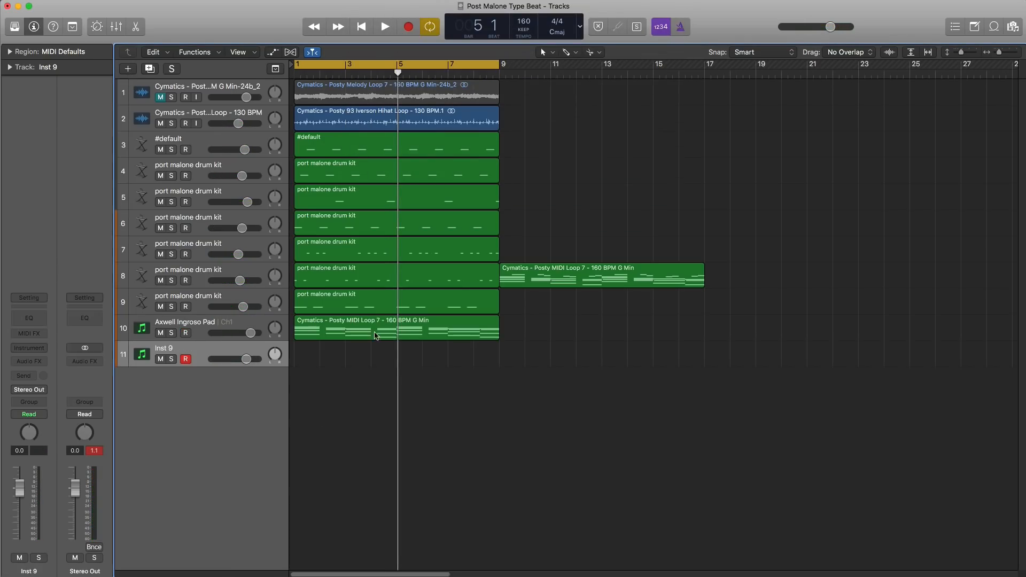
alt+drag(375, 336, 376, 362)
click(171, 359)
key(space)
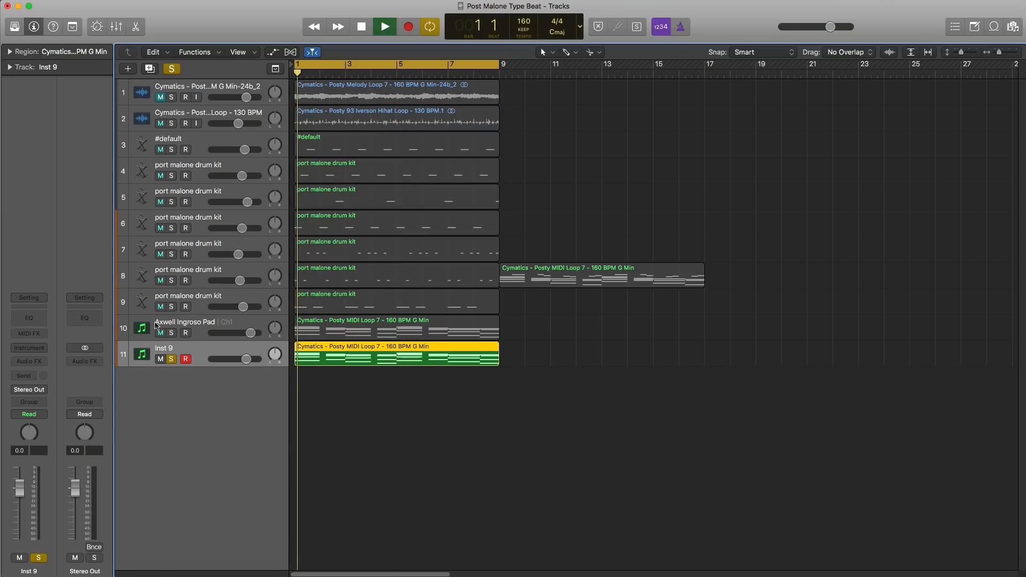
Step: Load the Drake Pad channel strip setting on the new track and play it
click(13, 29)
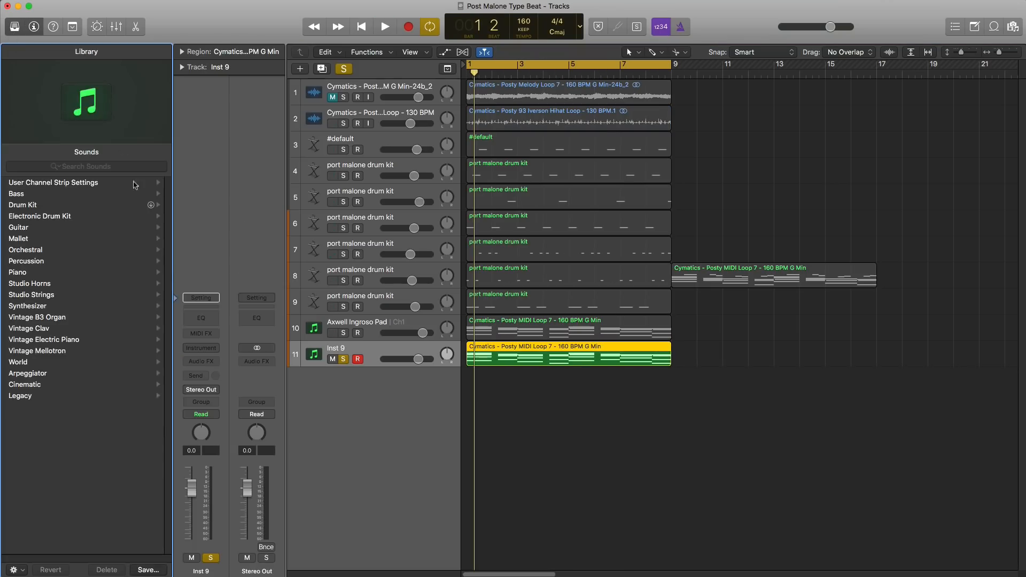
click(209, 300)
scroll(212, 368, down, 5)
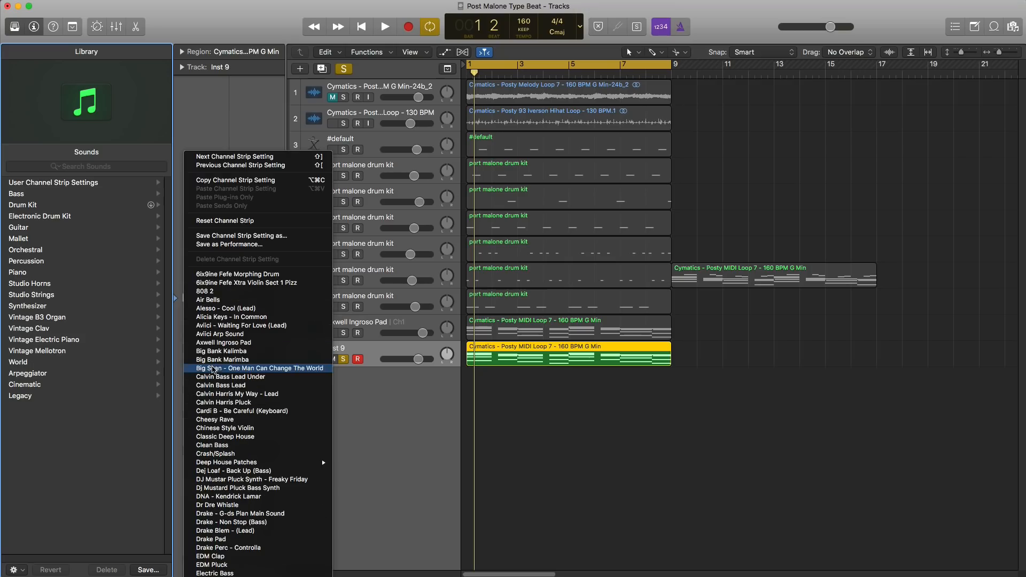
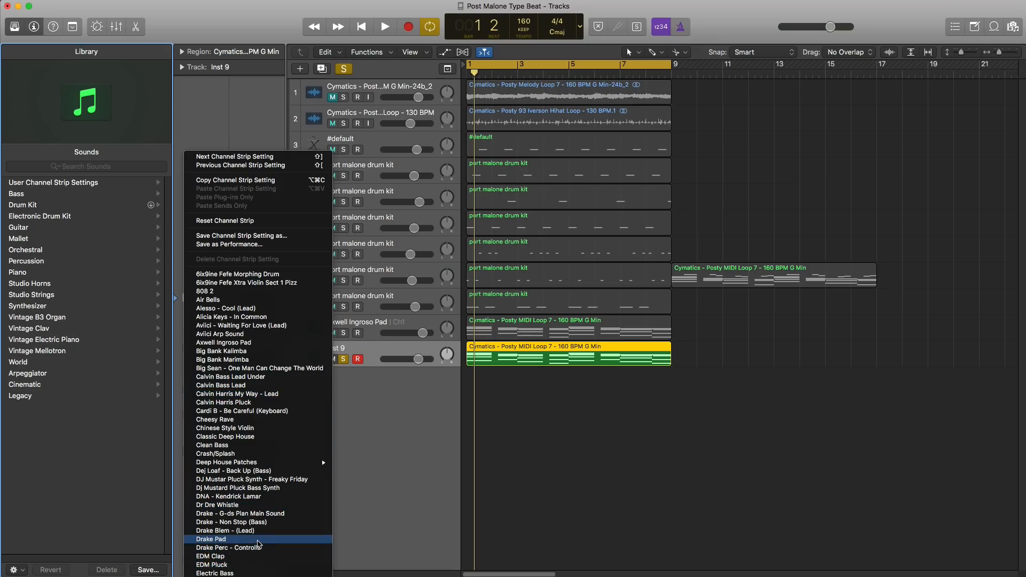
click(258, 541)
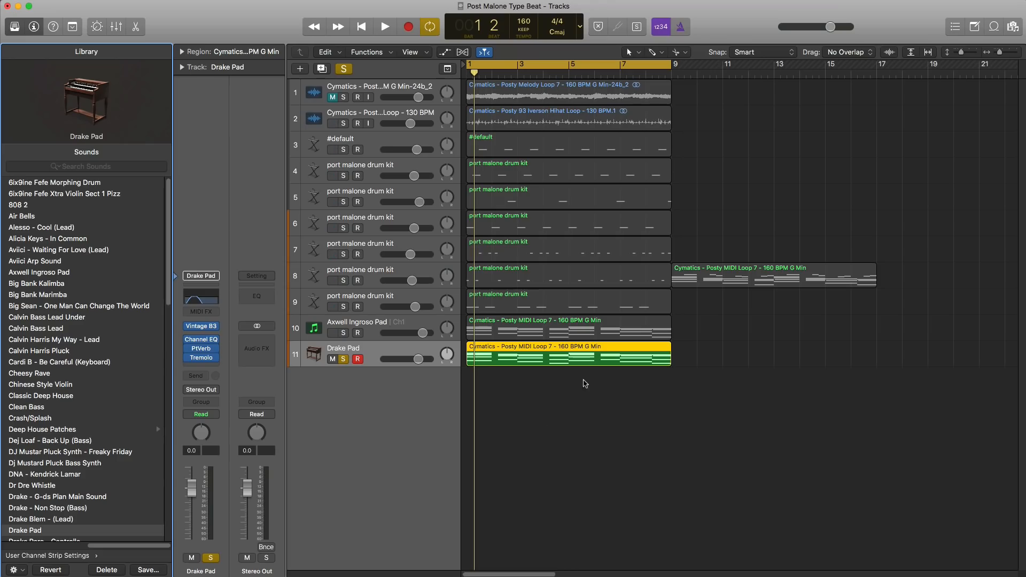
key(space)
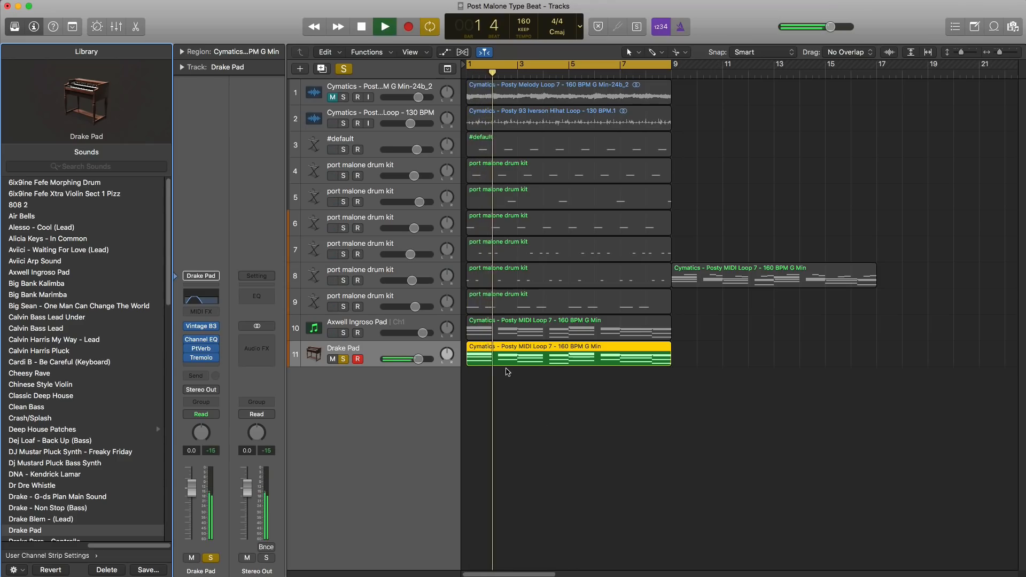
Step: Delete all upper chord notes in the Drake Pad region, keeping only the lowest note of each chord
double_click(521, 362)
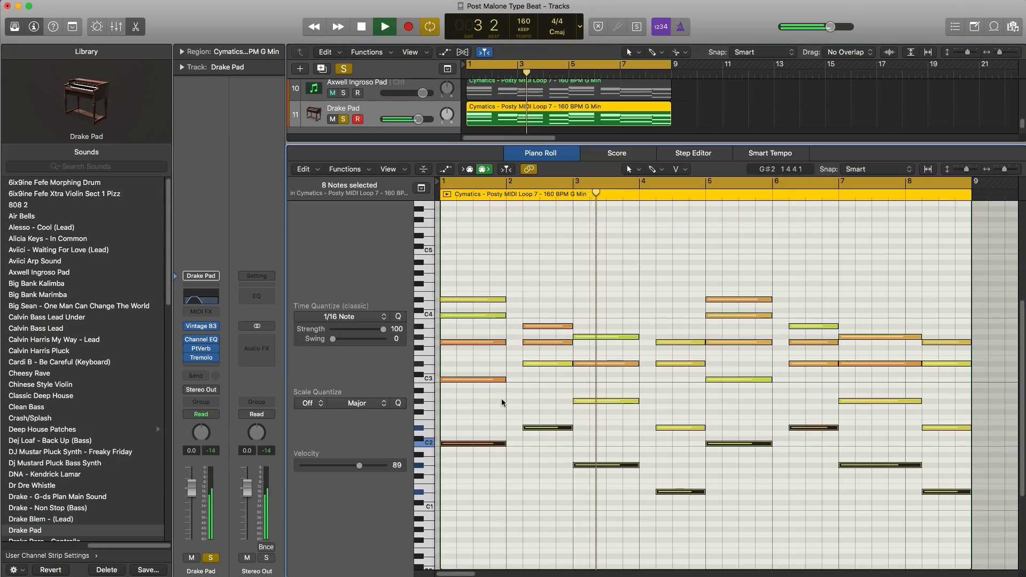
key(space)
drag(502, 403, 454, 294)
key(Delete)
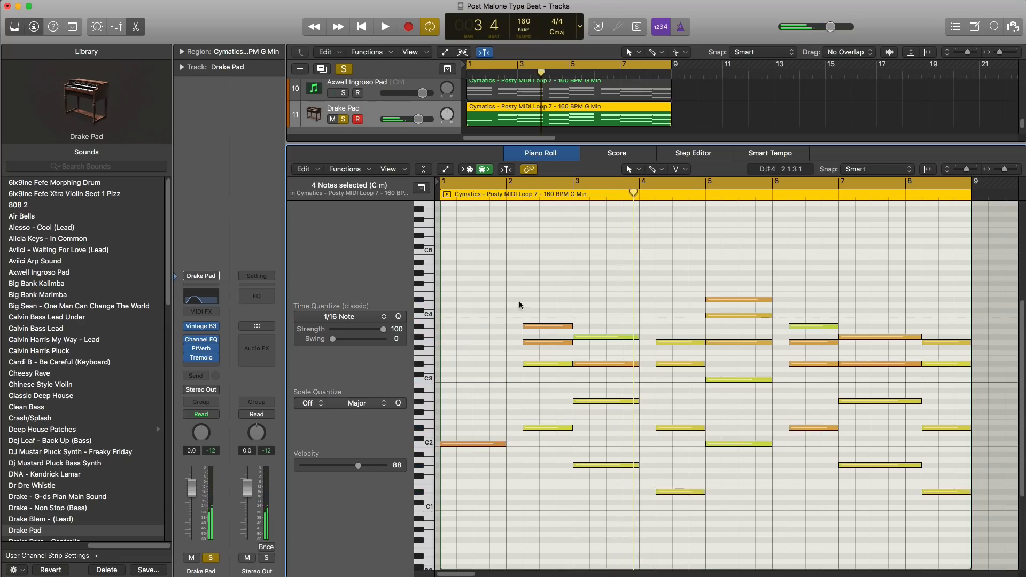
drag(594, 325, 617, 396)
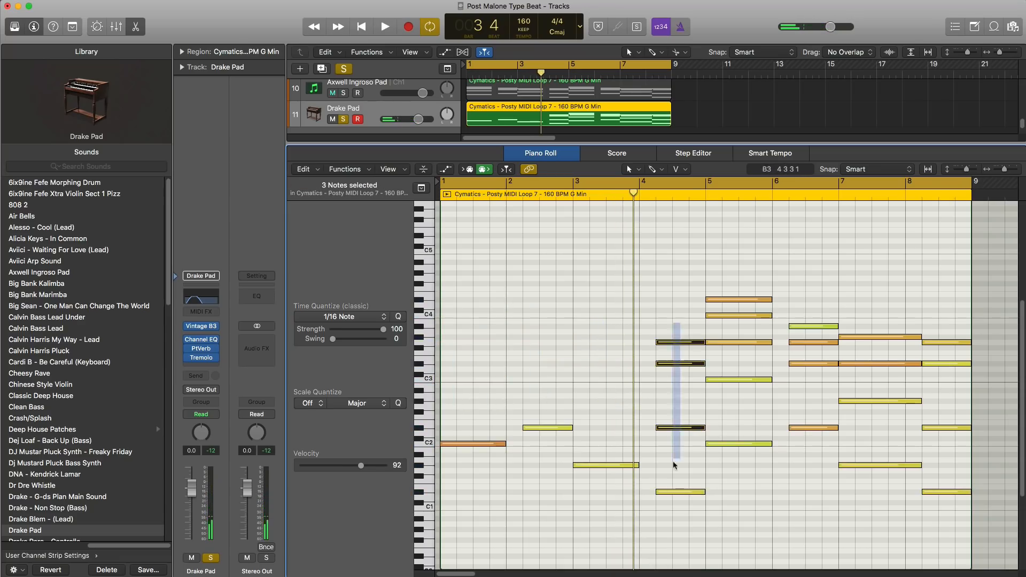
drag(729, 405, 734, 297)
key(Delete)
drag(818, 315, 823, 369)
key(Delete)
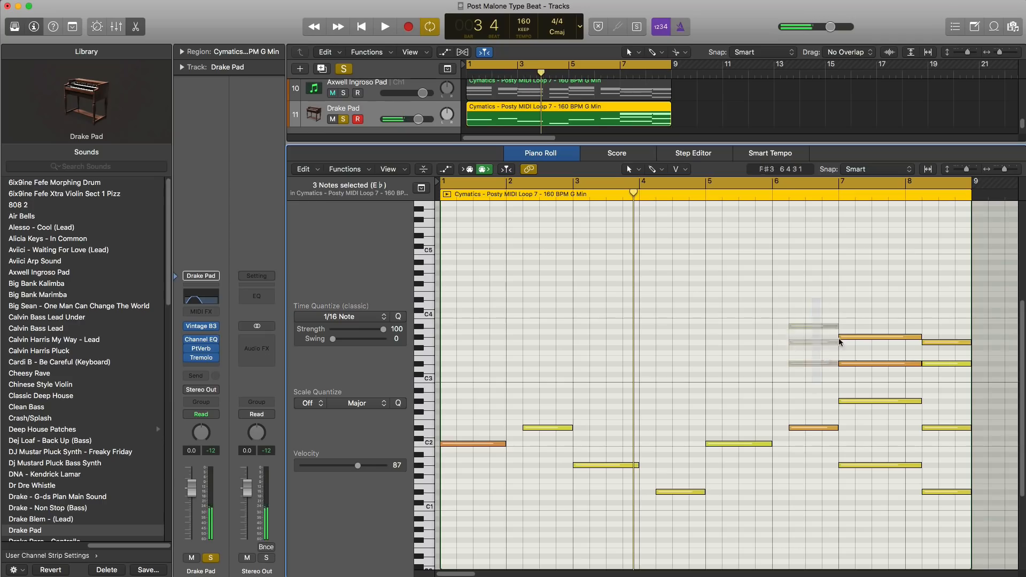
drag(859, 317, 870, 418)
key(Delete)
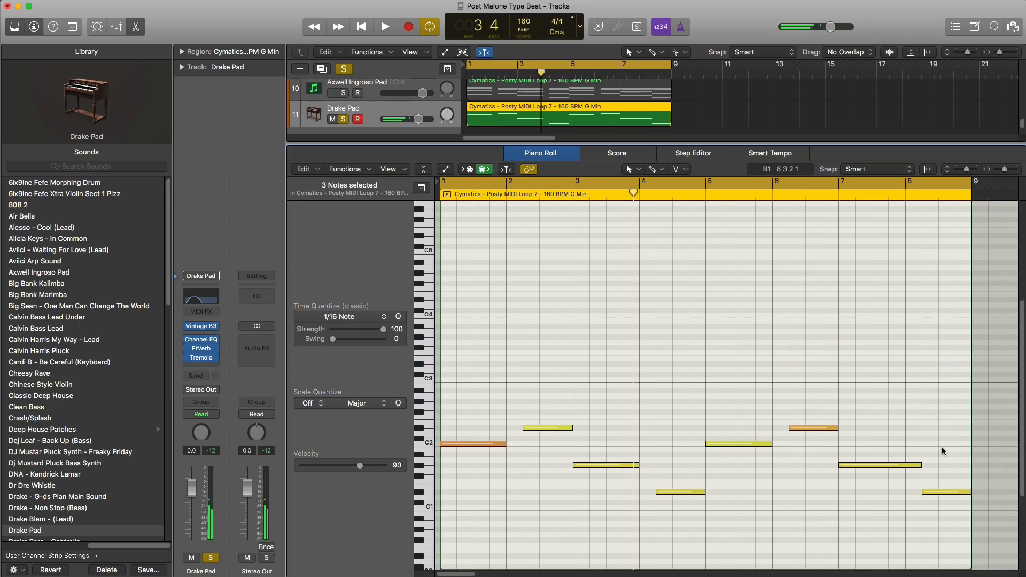
Step: Transpose all the Drake Pad bass notes up one octave and play them back
key(space)
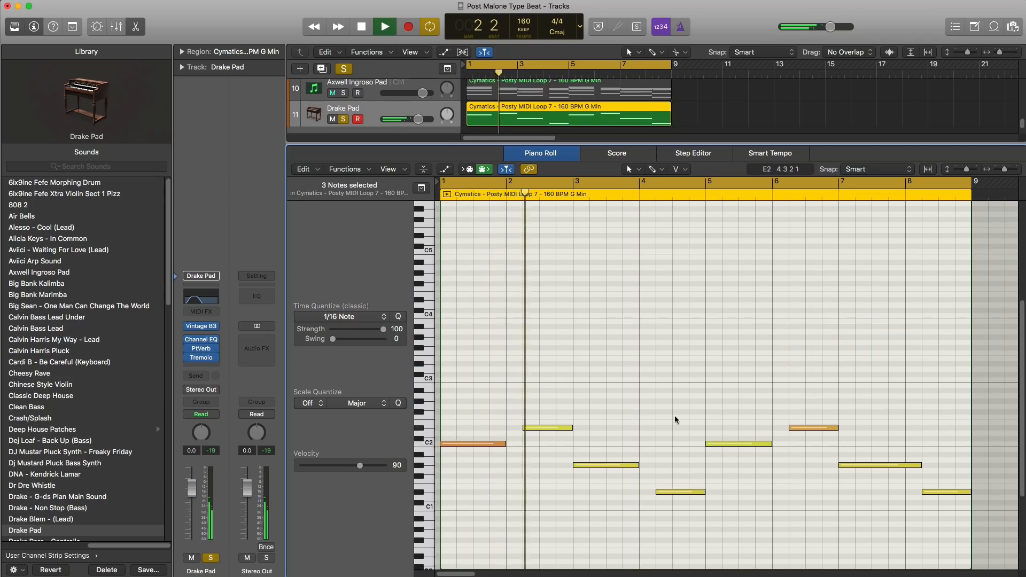
key(space)
key(super+a)
key(shift+alt+Up)
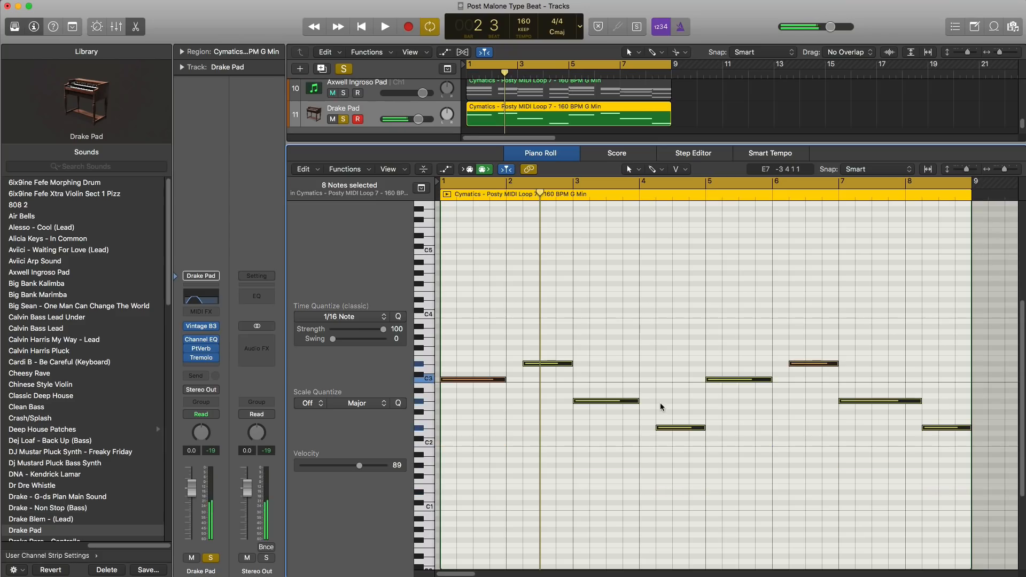
key(space)
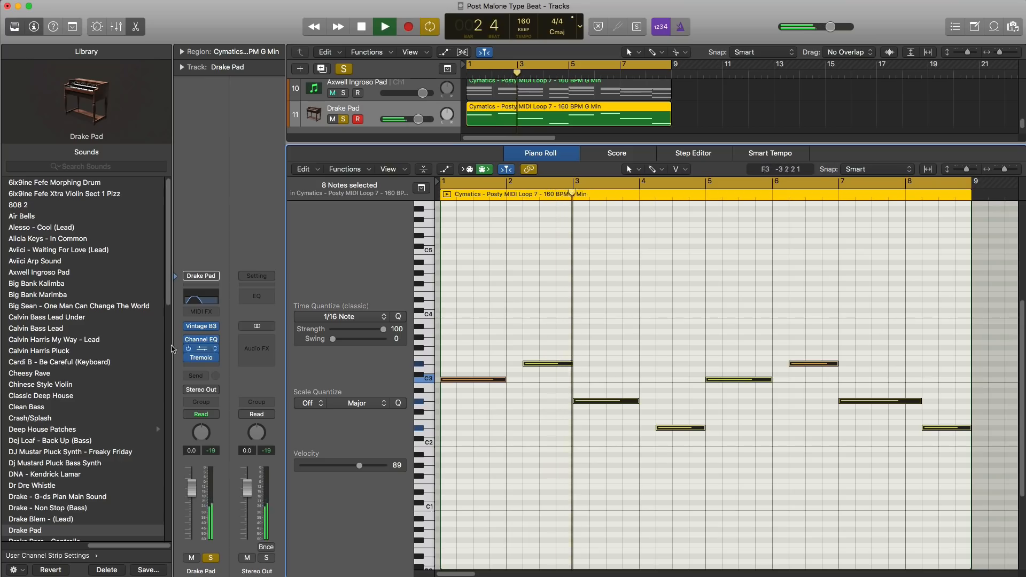
Step: Turn on the analyzer in the Drake Pad's Channel EQ and raise the high-cut filter to 4600 Hz with a Q of 0.60
click(202, 341)
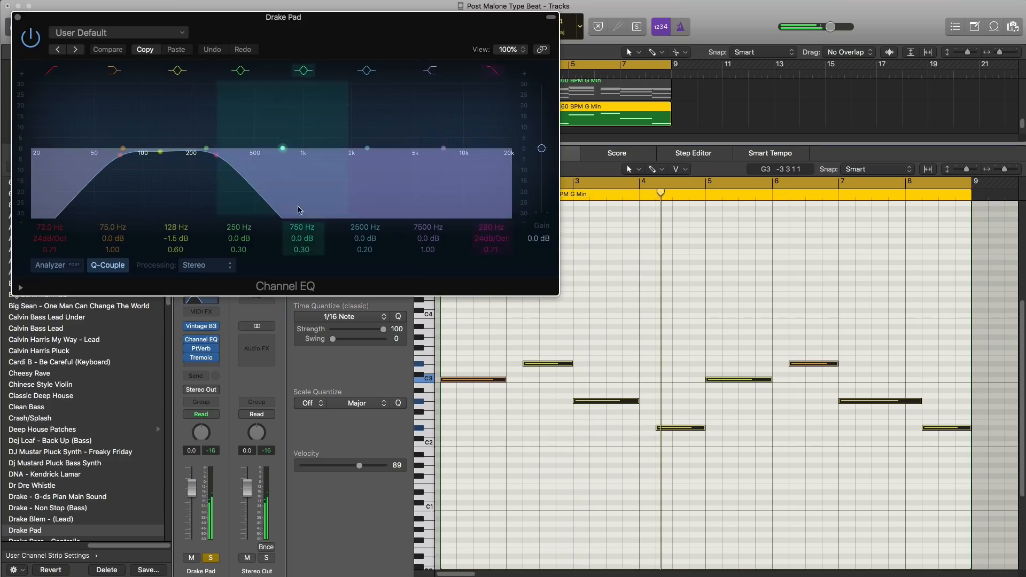
click(79, 262)
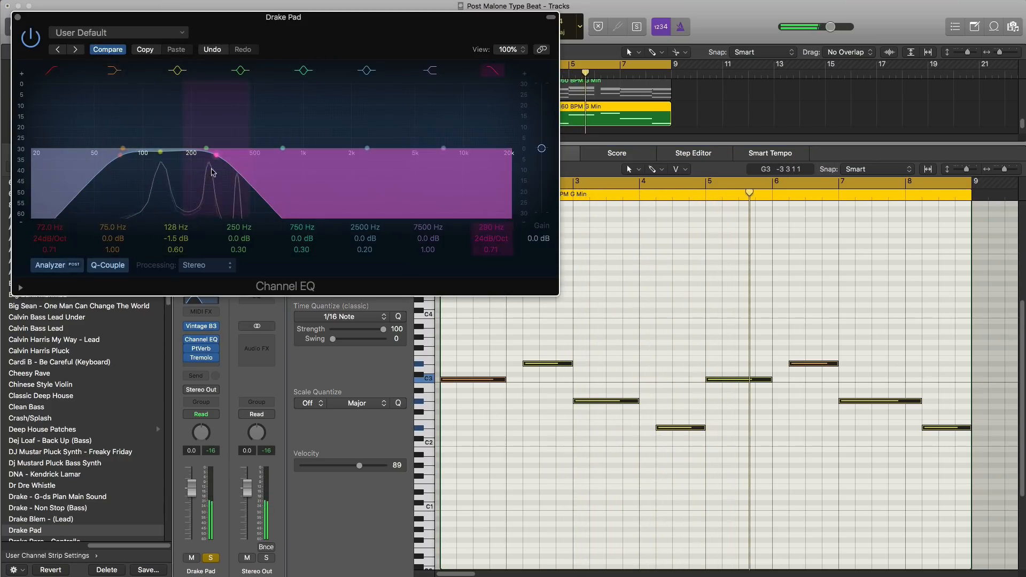
drag(228, 163, 425, 168)
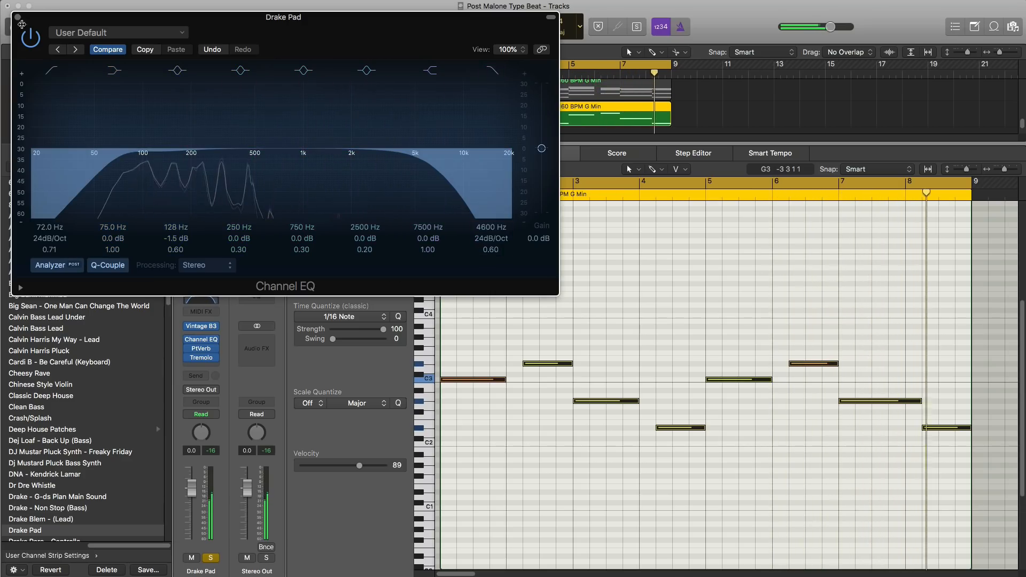
click(17, 17)
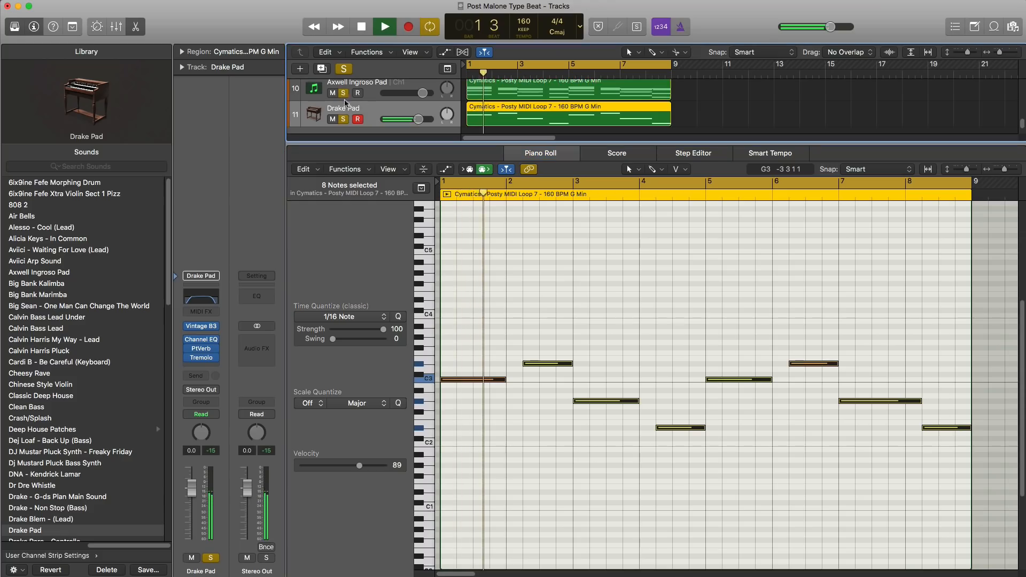
Step: Compare the two pad regions during playback and lower the Drake Pad track's volume to -9.4 dB
drag(418, 119, 405, 118)
key(Return)
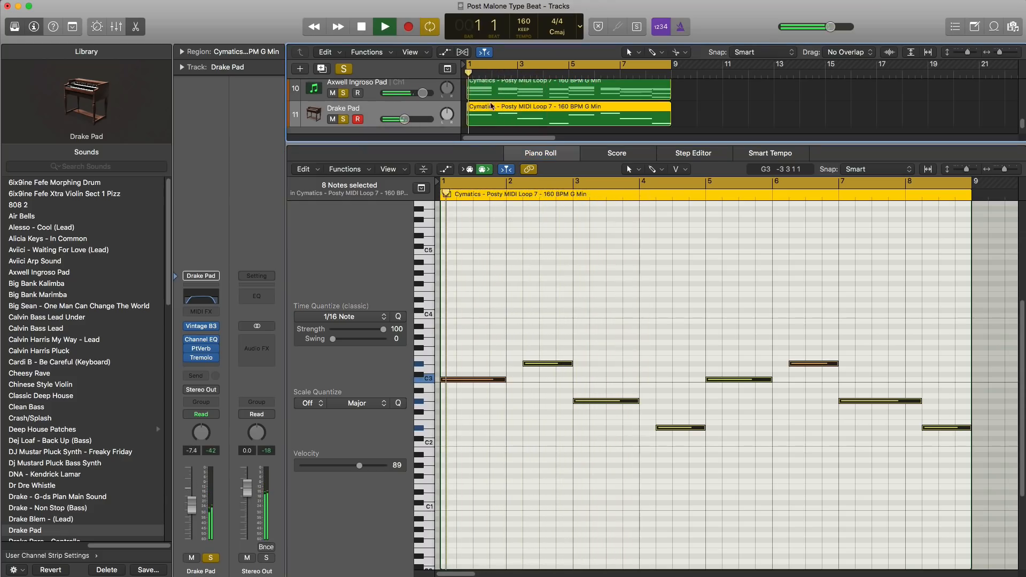
click(495, 92)
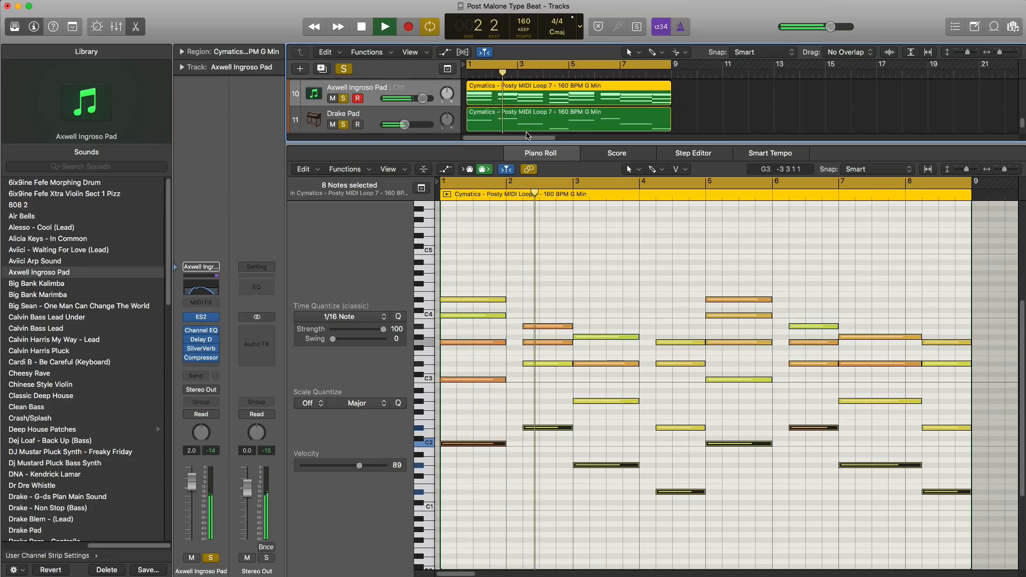
click(529, 119)
click(530, 100)
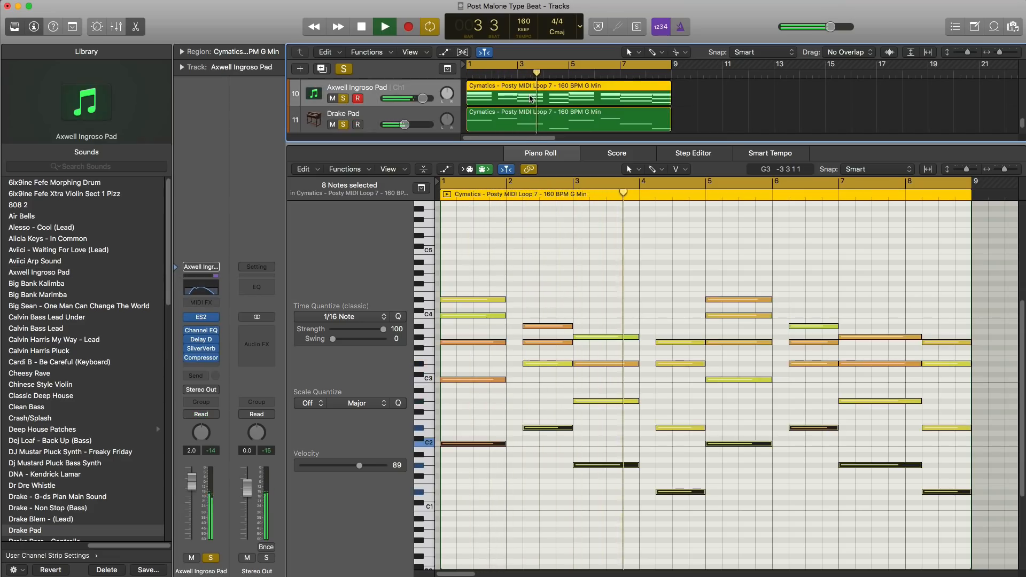
click(528, 119)
drag(410, 127, 403, 124)
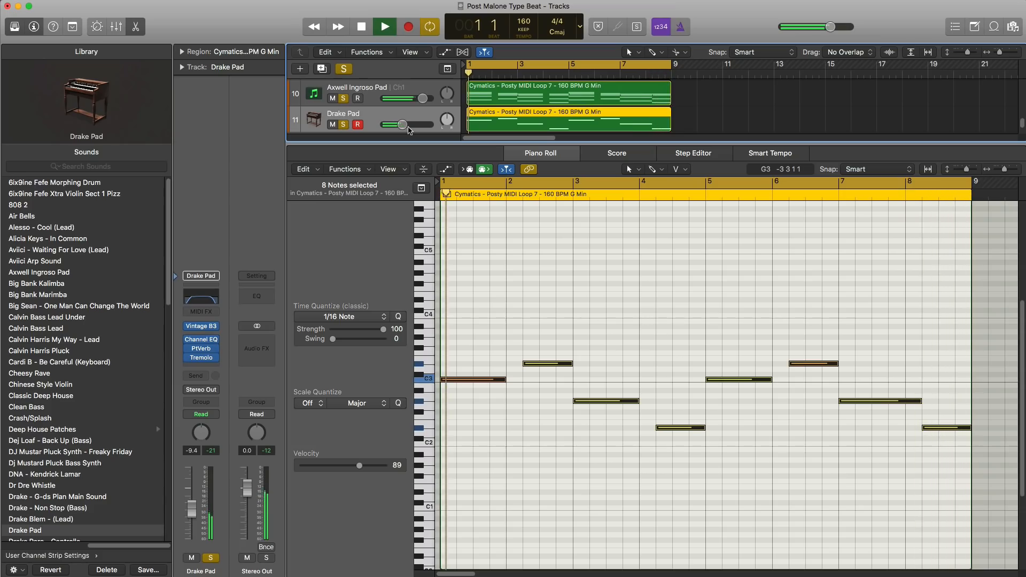
Step: Close the note editor, stop playback and create another software instrument track below the Drake Pad
key(p)
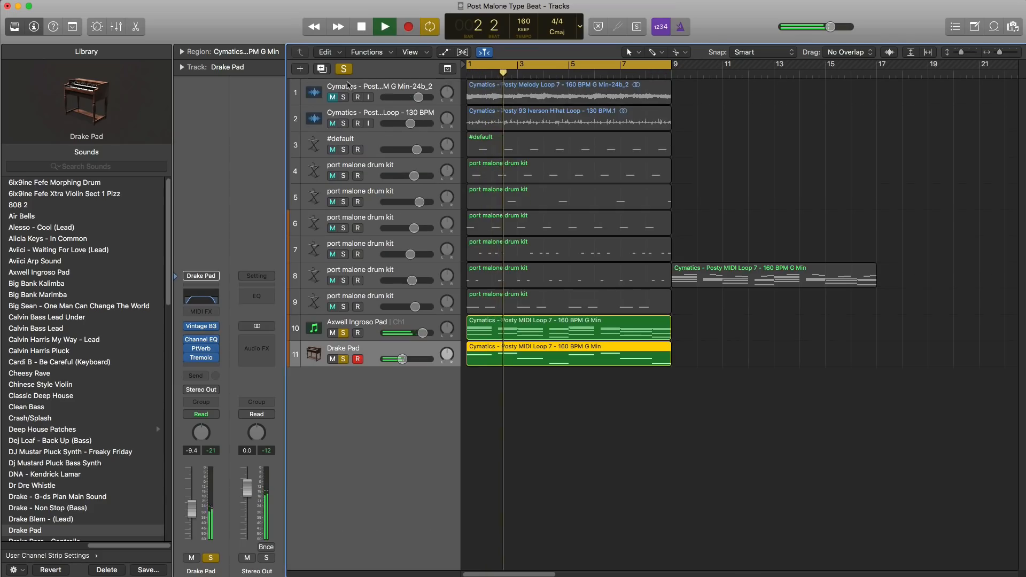
key(space)
click(299, 70)
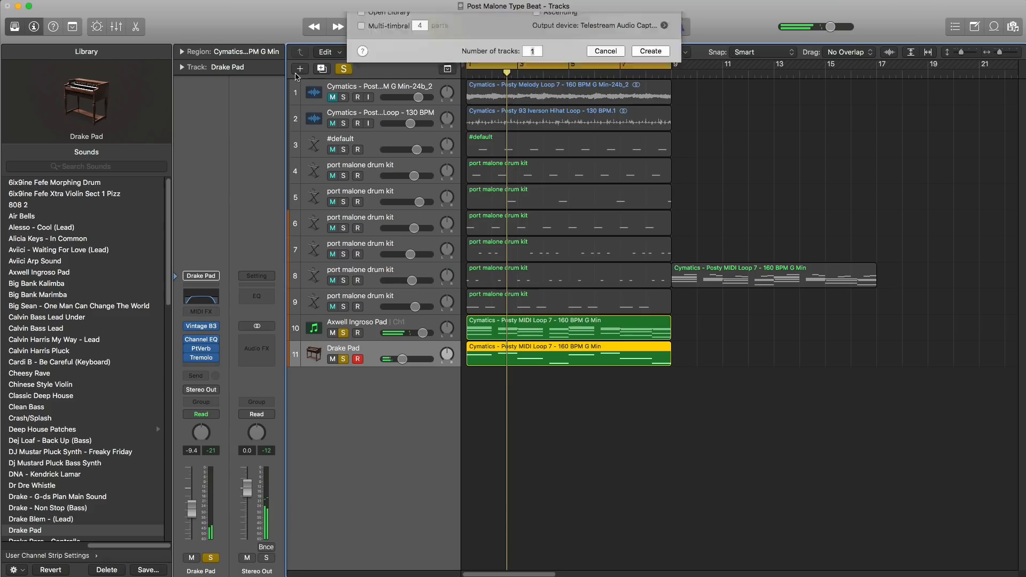
key(Return)
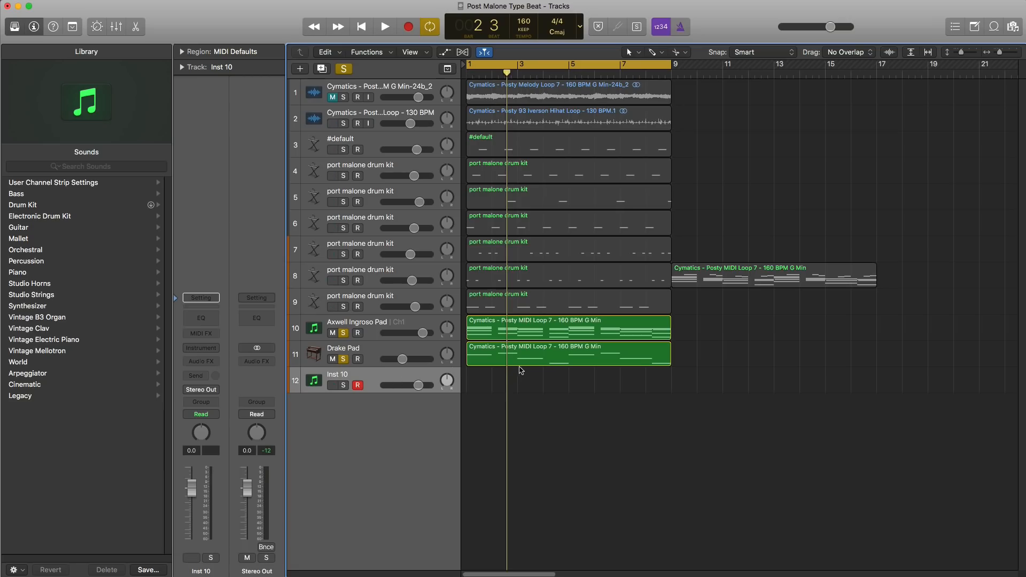
Step: Copy the Drake Pad's MIDI region onto the new instrument track and solo only that track
drag(524, 361, 525, 388)
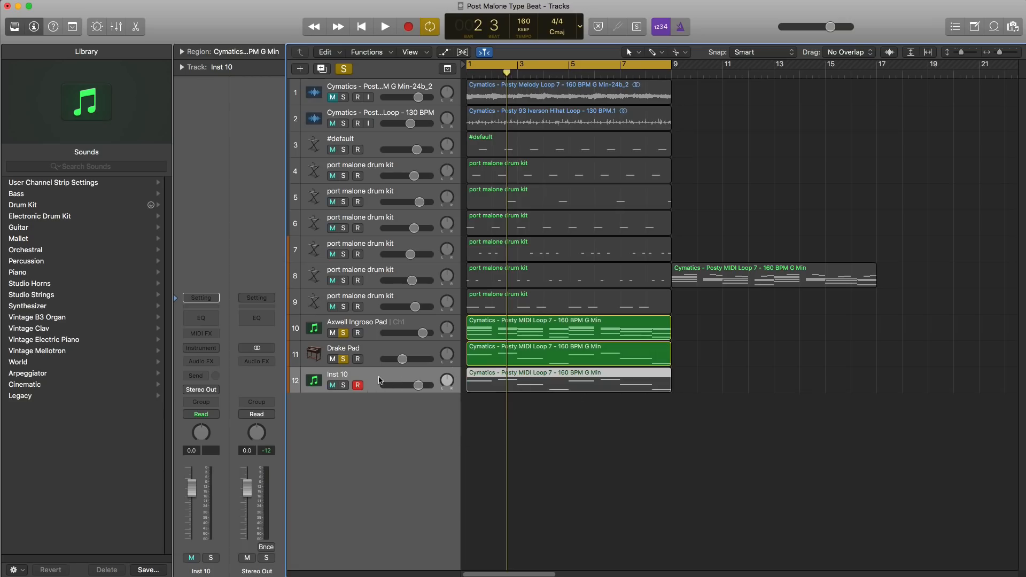
click(343, 387)
alt+click(343, 387)
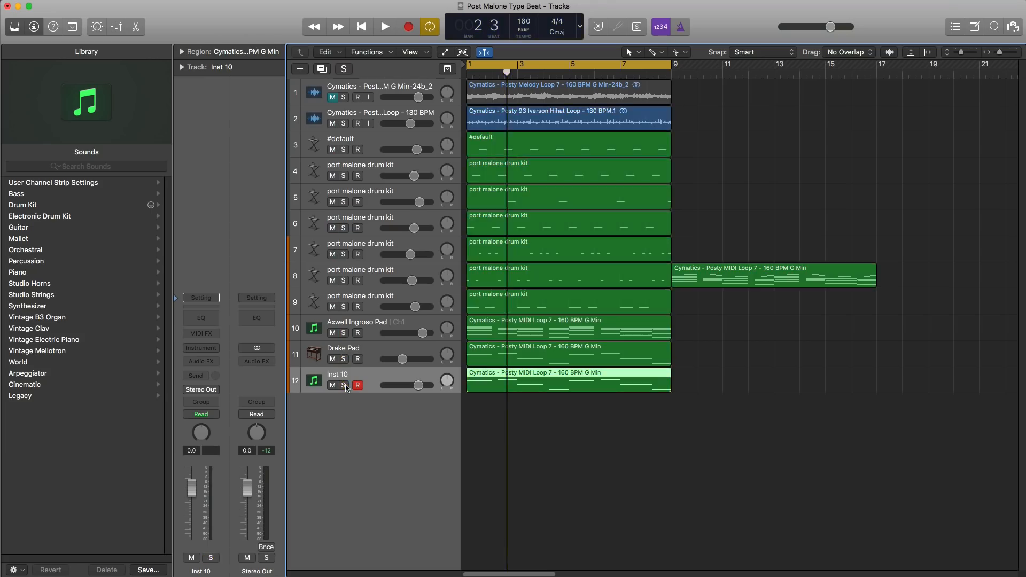
alt+click(343, 387)
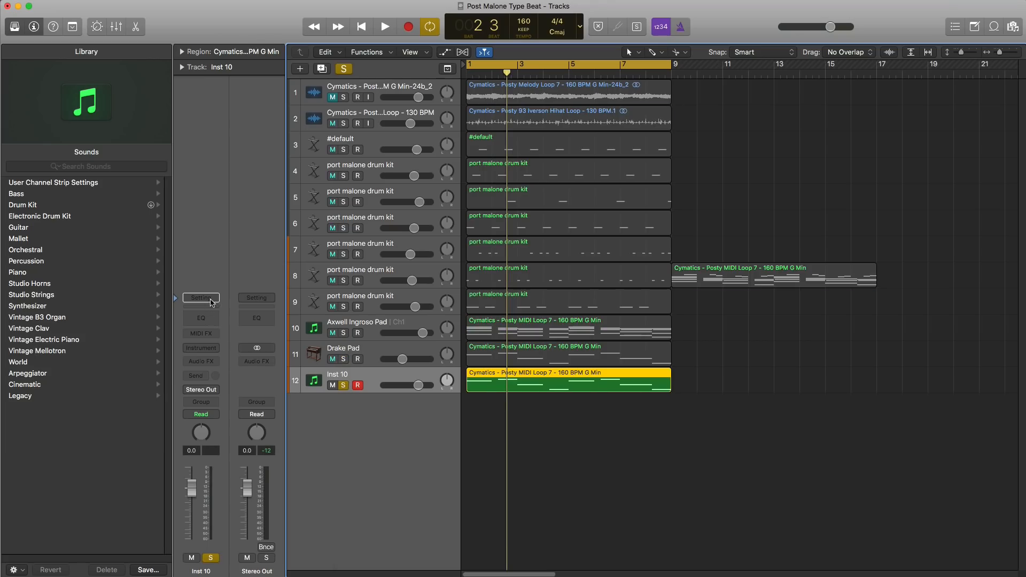
Step: Load the ES2 synthesizer with the Drake Moog Bass preset on the new track and play it back
click(211, 303)
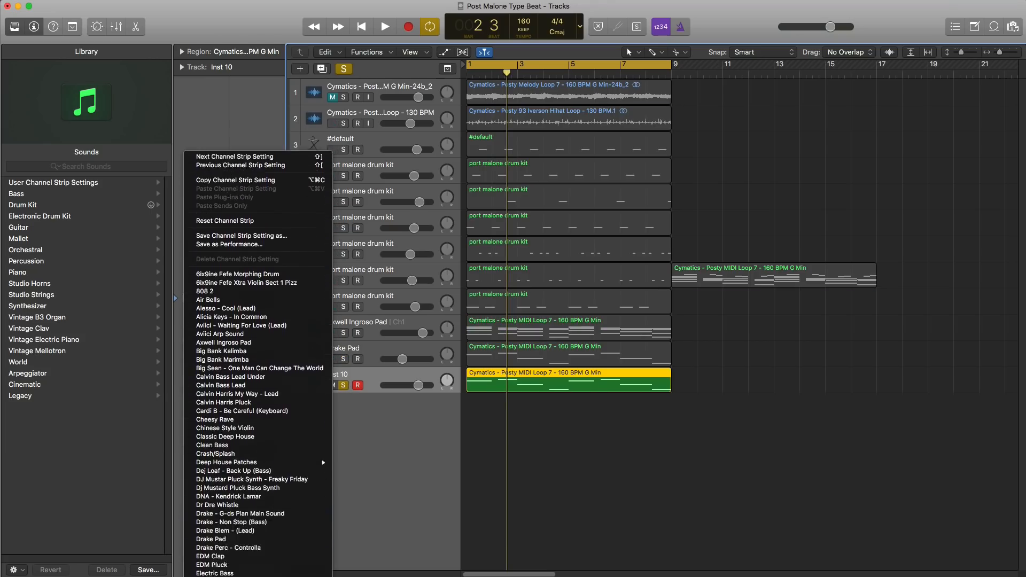
click(441, 450)
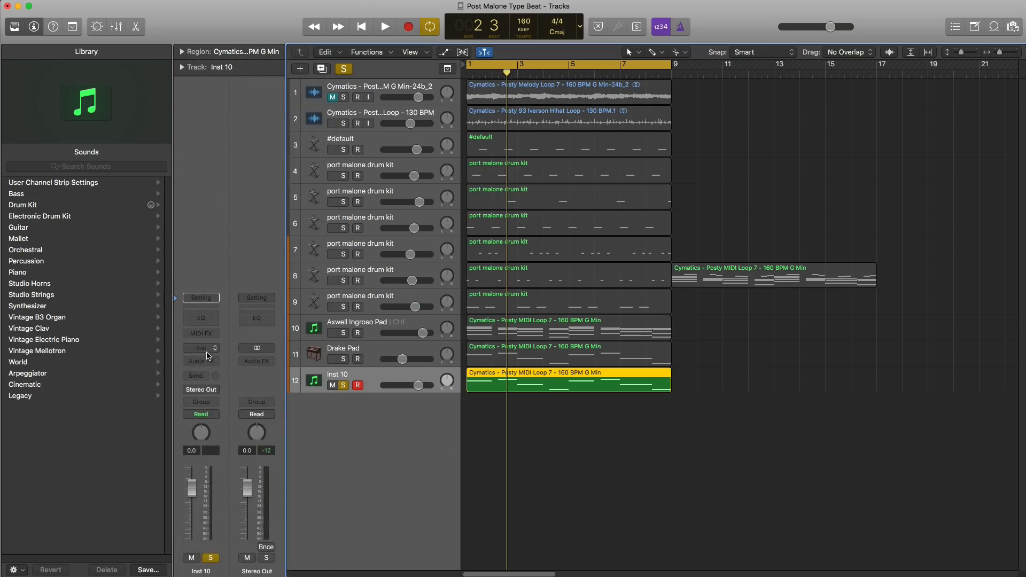
click(208, 353)
click(217, 381)
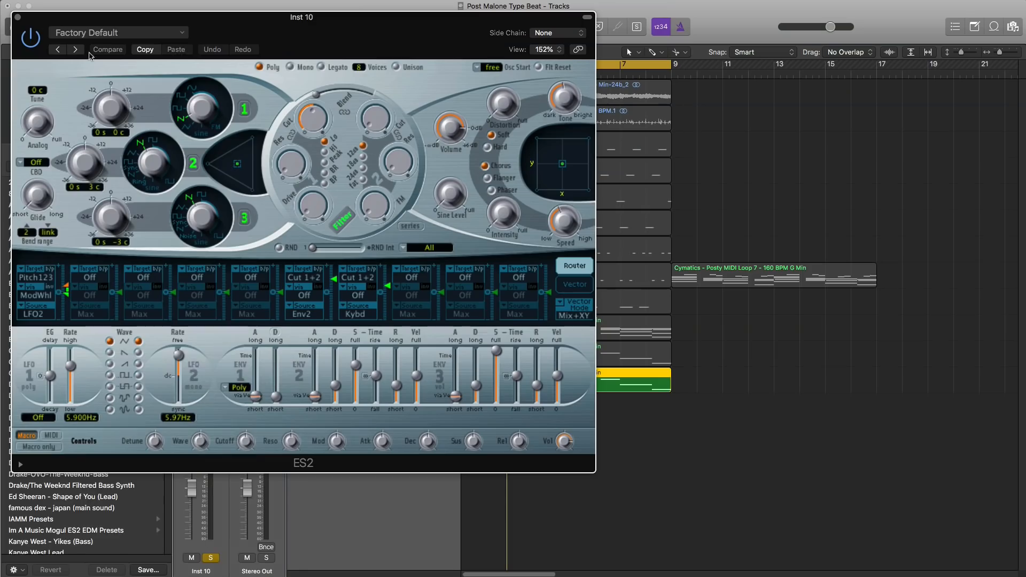
click(93, 33)
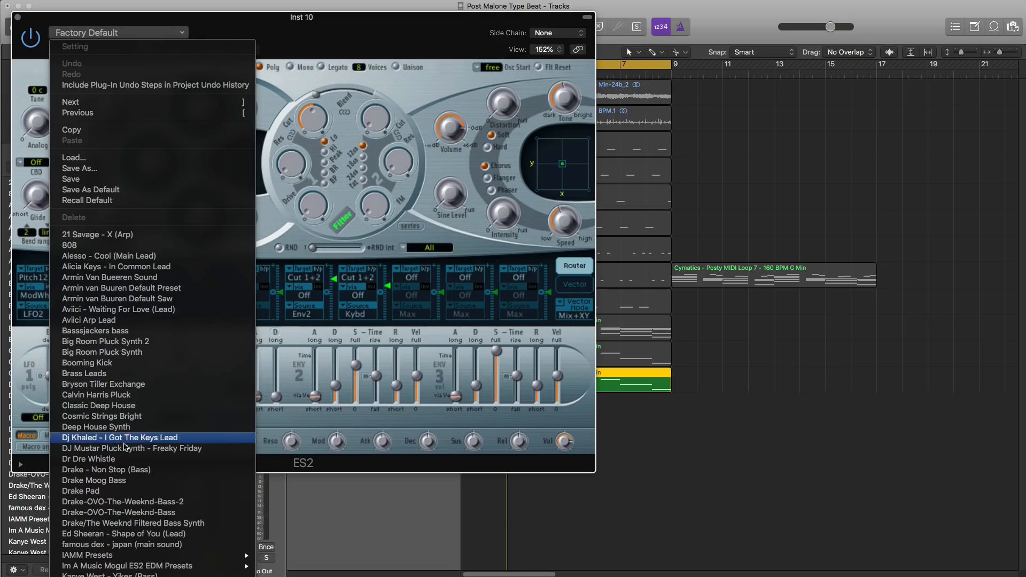
click(133, 480)
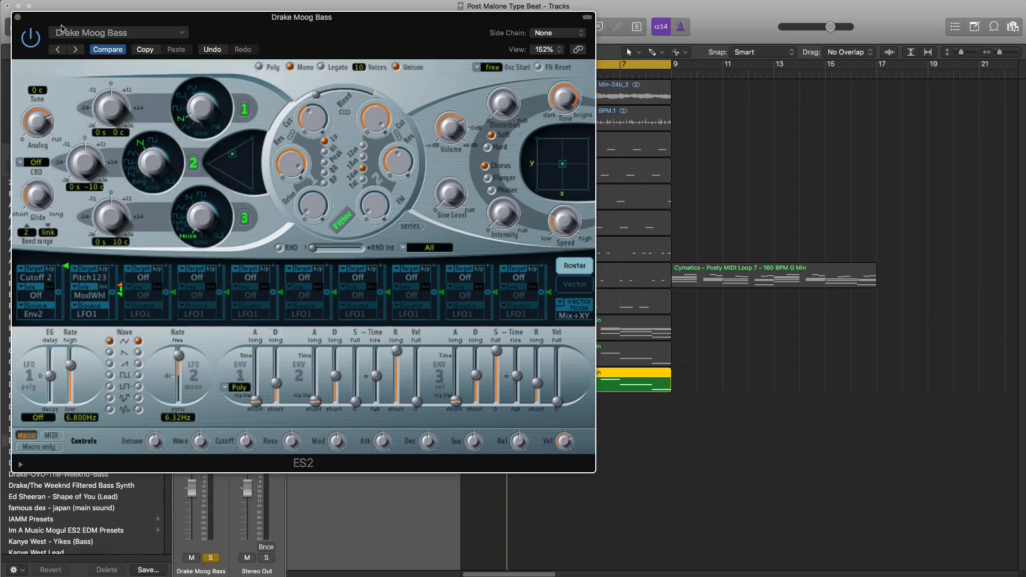
click(18, 17)
key(space)
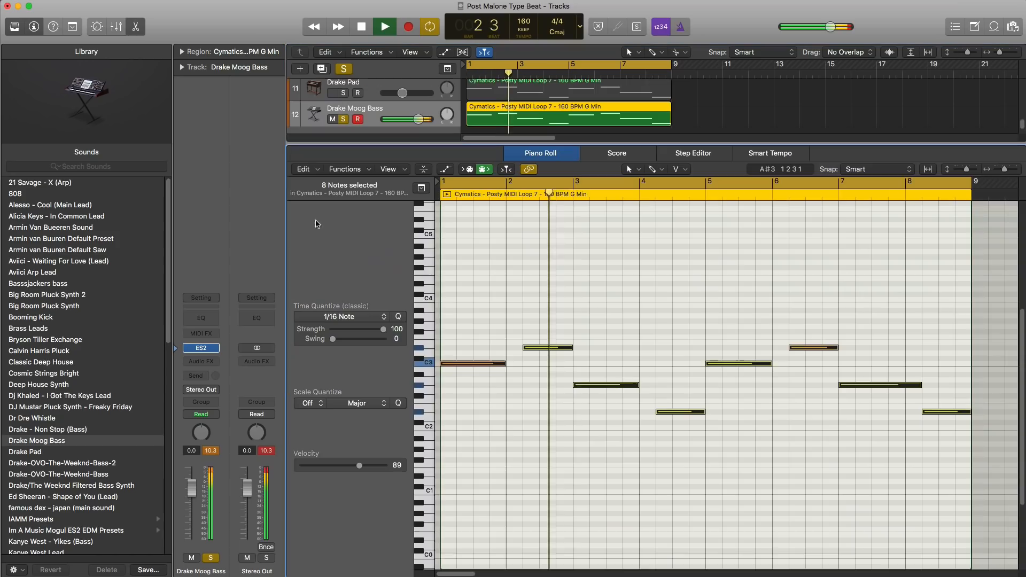
Step: Open the Drake Moog Bass region for note editing, hide the library, transpose all notes down three octaves and play them back
double_click(548, 391)
click(14, 26)
key(space)
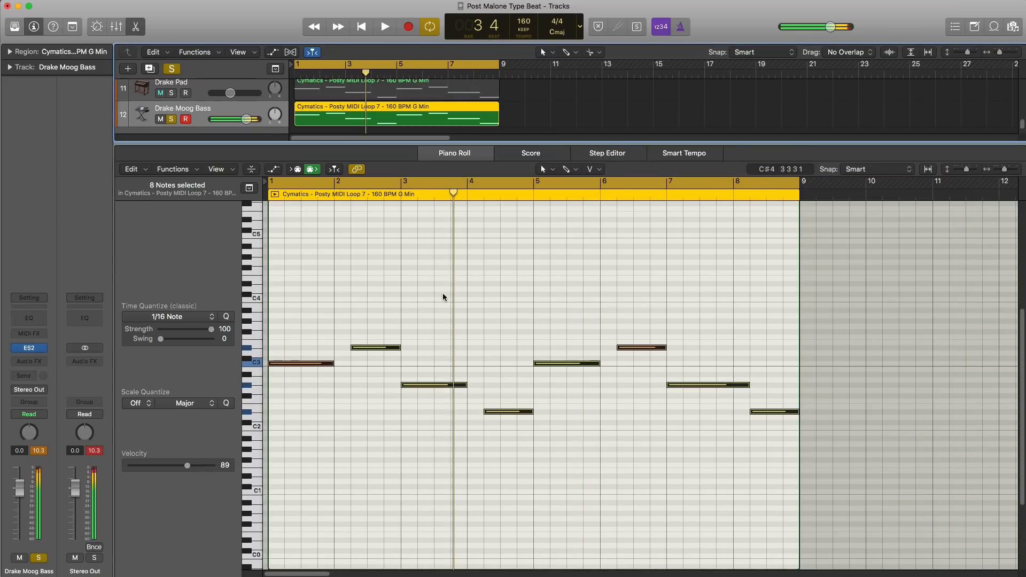
click(443, 294)
key(super+a)
key(shift+alt+Down)
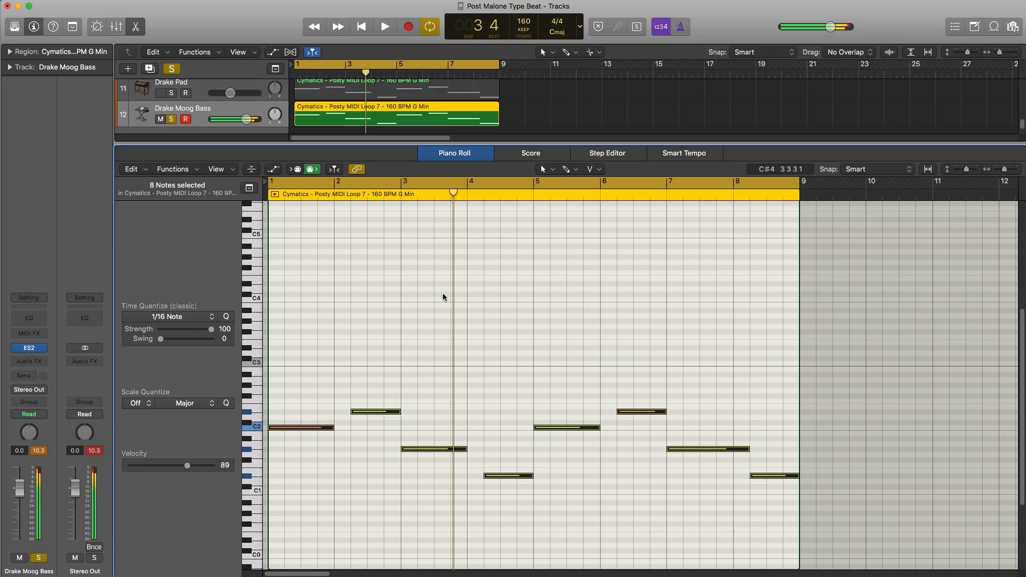
key(shift+alt+Down)
key(shift+alt+Down)
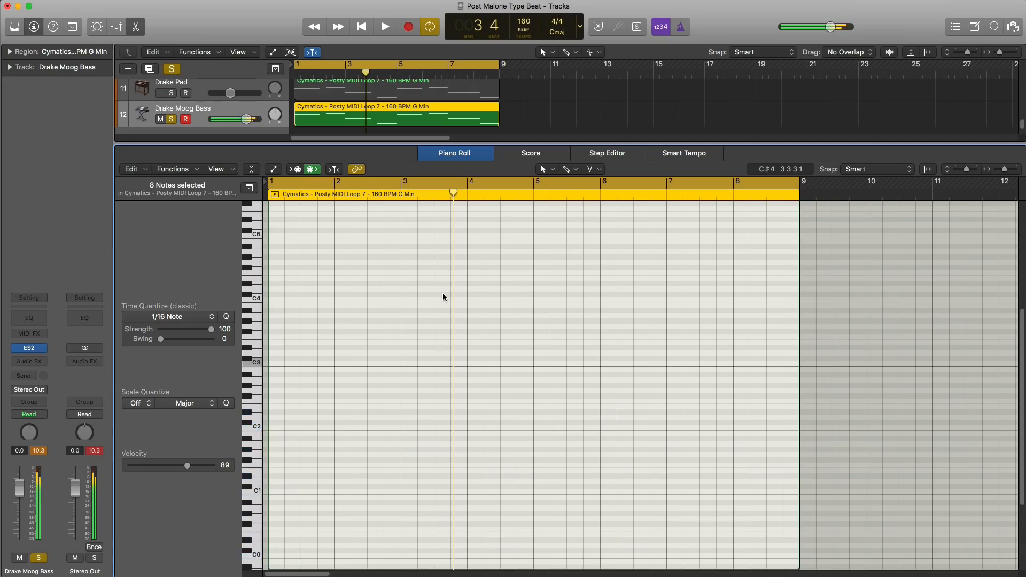
key(space)
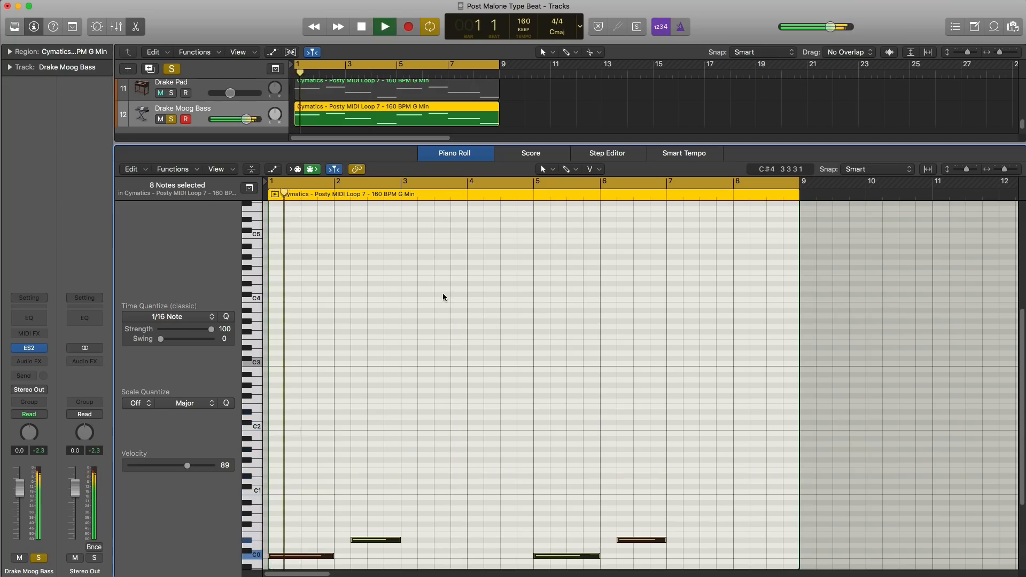
scroll(534, 305, up, 5)
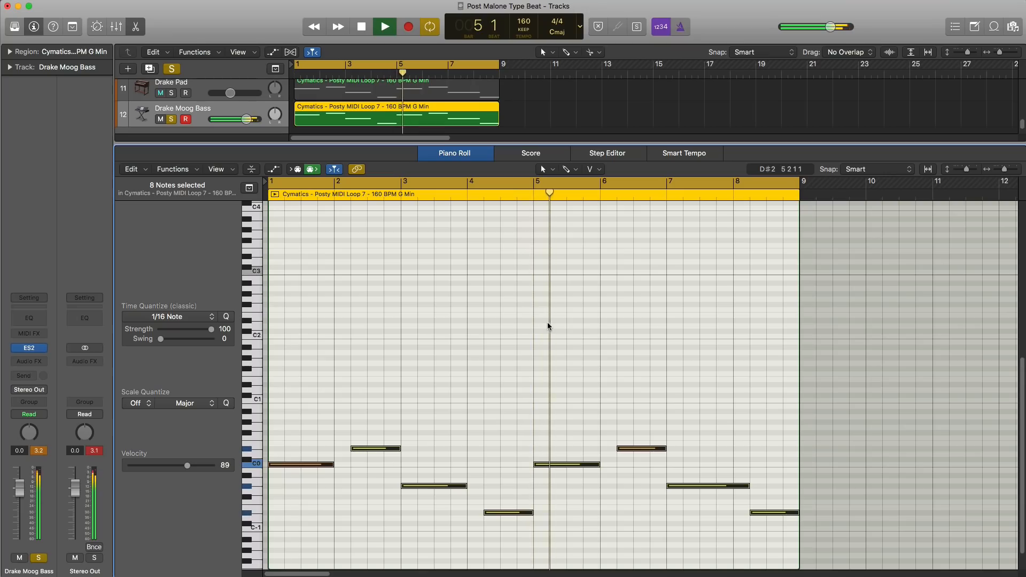
Step: Raise the bass notes in bars 3 to 4 and bars 7 to 8 by one octave and play the line
key(space)
drag(491, 533, 426, 457)
key(alt+shift+Up)
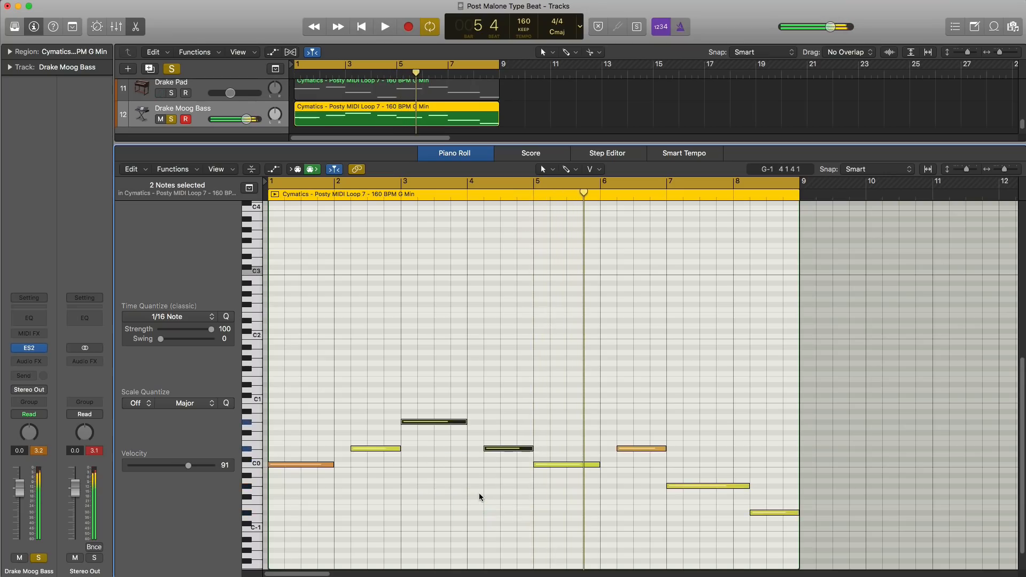
drag(759, 507, 698, 468)
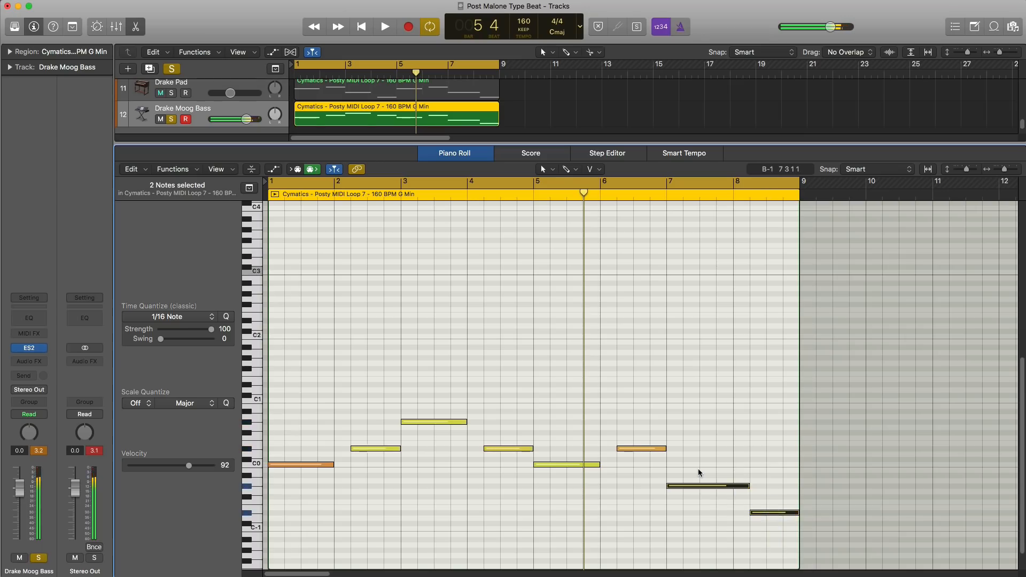
key(alt+shift+Up)
key(space)
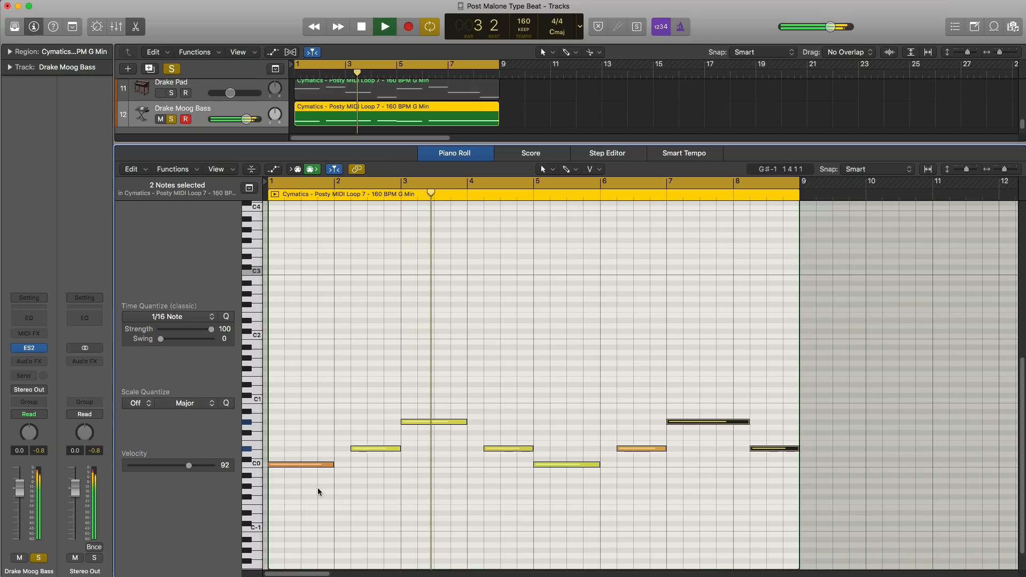
Step: Extend the bass notes starting at bars 1, 3 and 5 up to the following notes and play the result
click(320, 464)
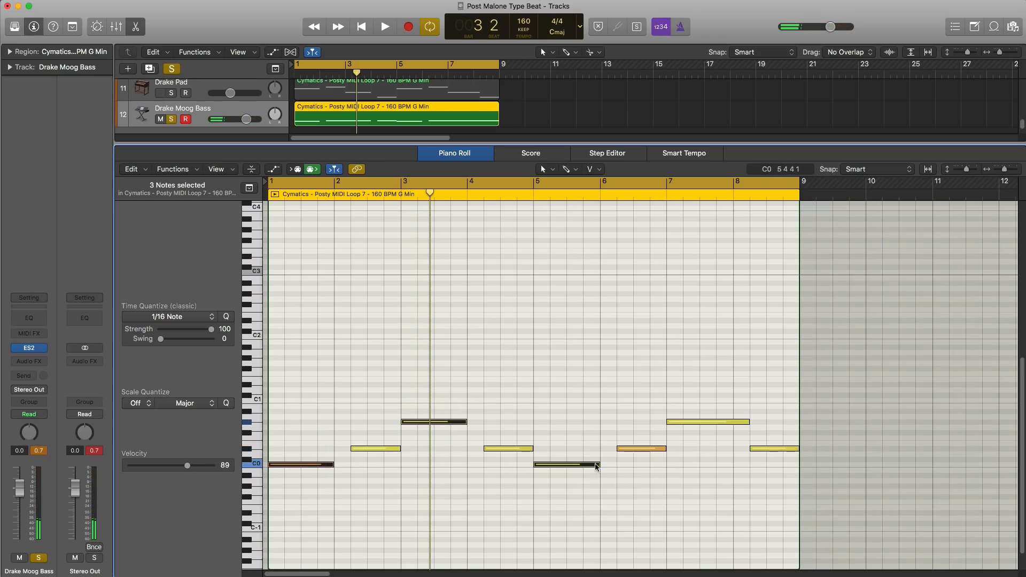
drag(597, 464, 616, 470)
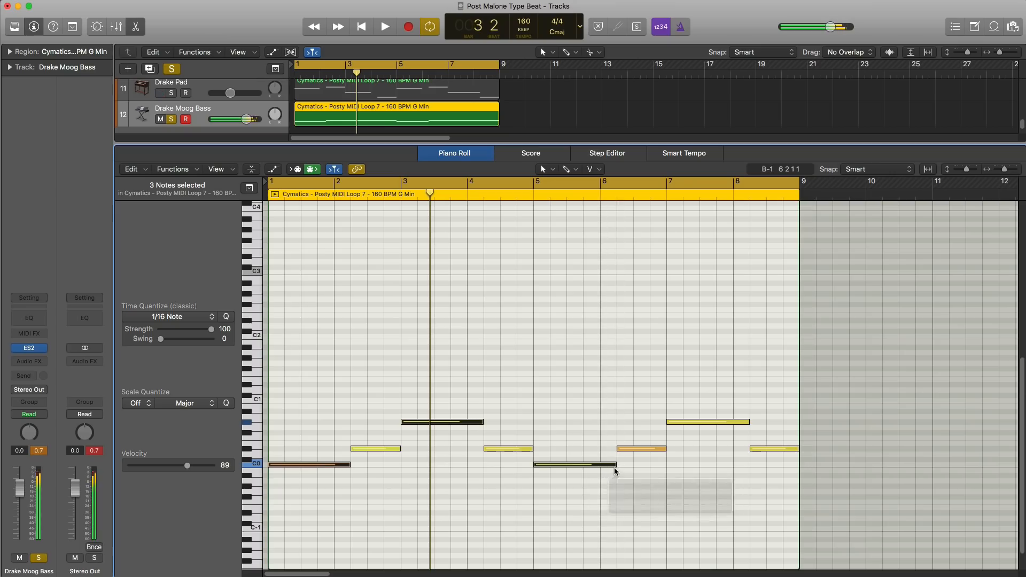
key(space)
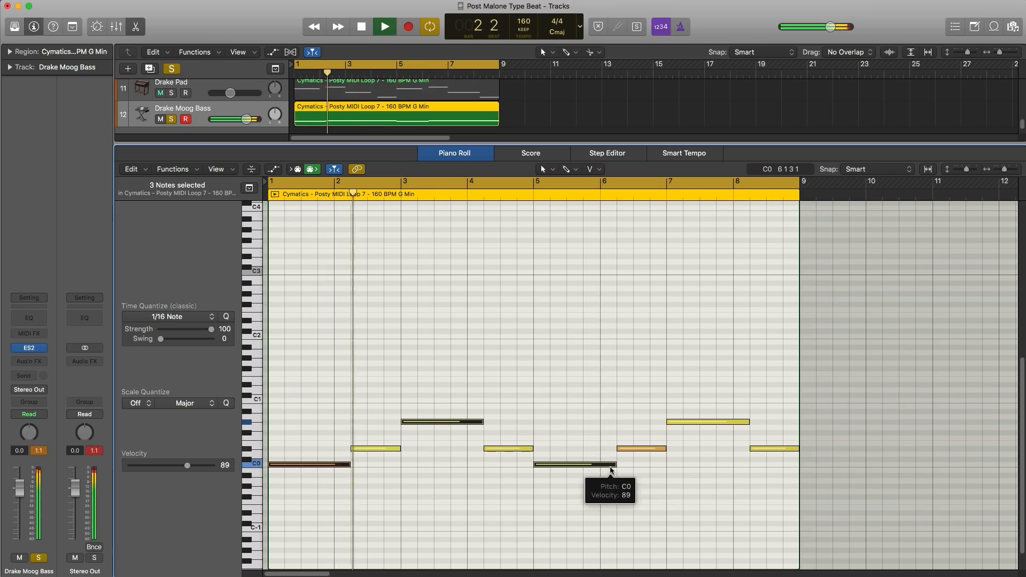
Step: Add a Channel EQ to the Drake Moog Bass, lower its high-cut filter to about 186 Hz and close the note editor
click(29, 318)
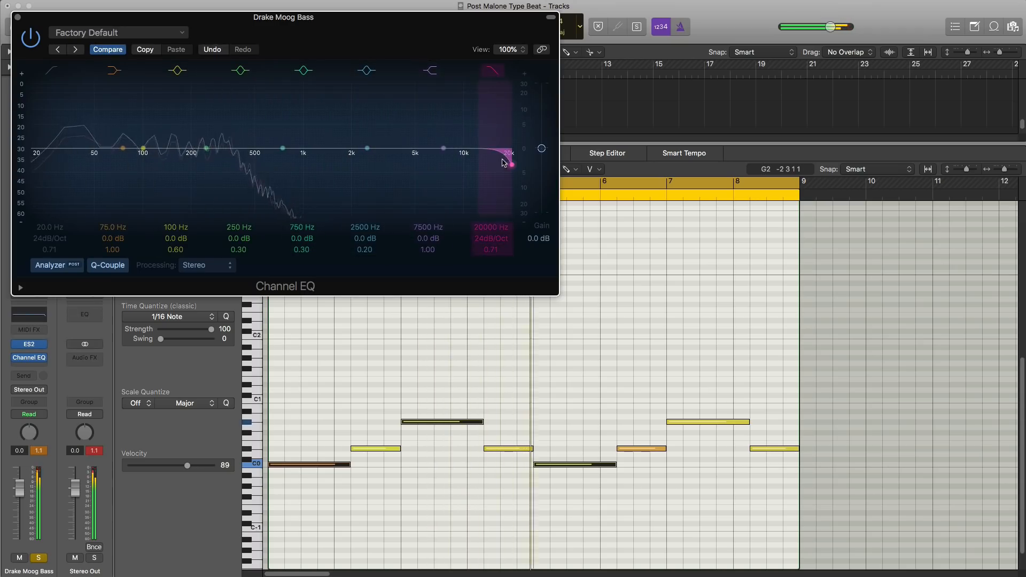
drag(492, 133, 153, 169)
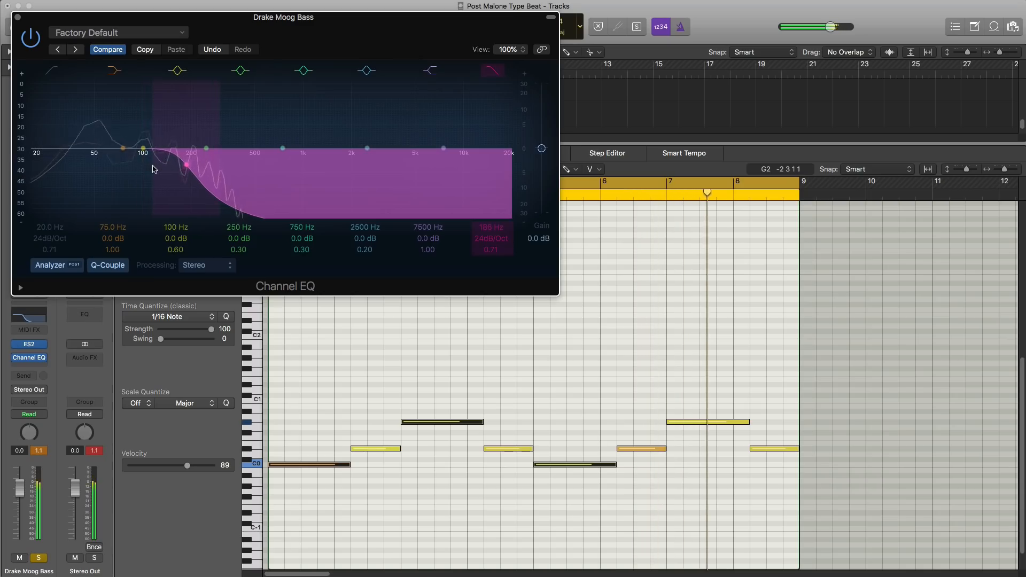
click(18, 17)
key(e)
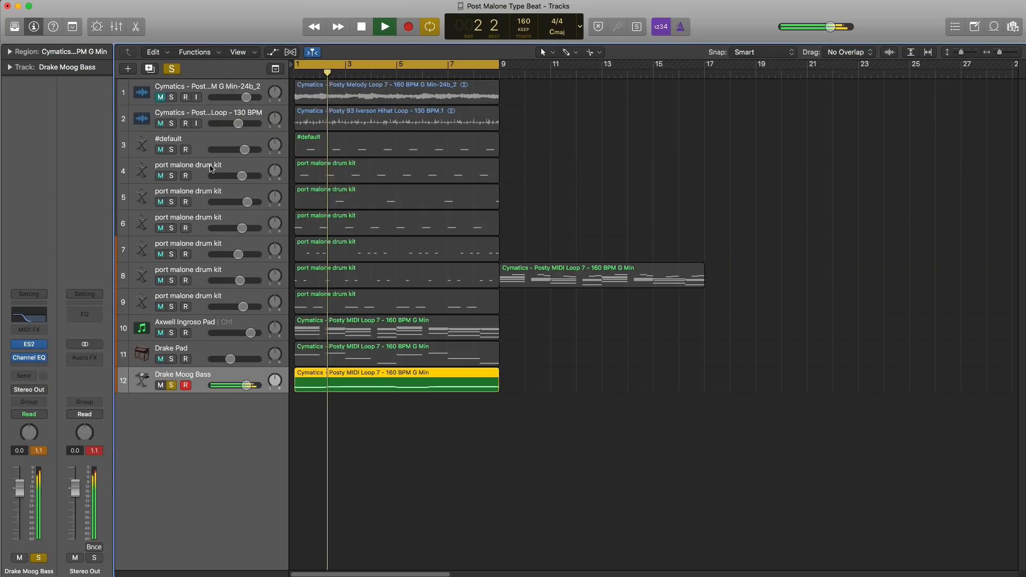
Step: Lower the Drake Moog Bass volume while comparing it with the two soloed pads and with the full mix
click(171, 332)
drag(233, 388, 229, 388)
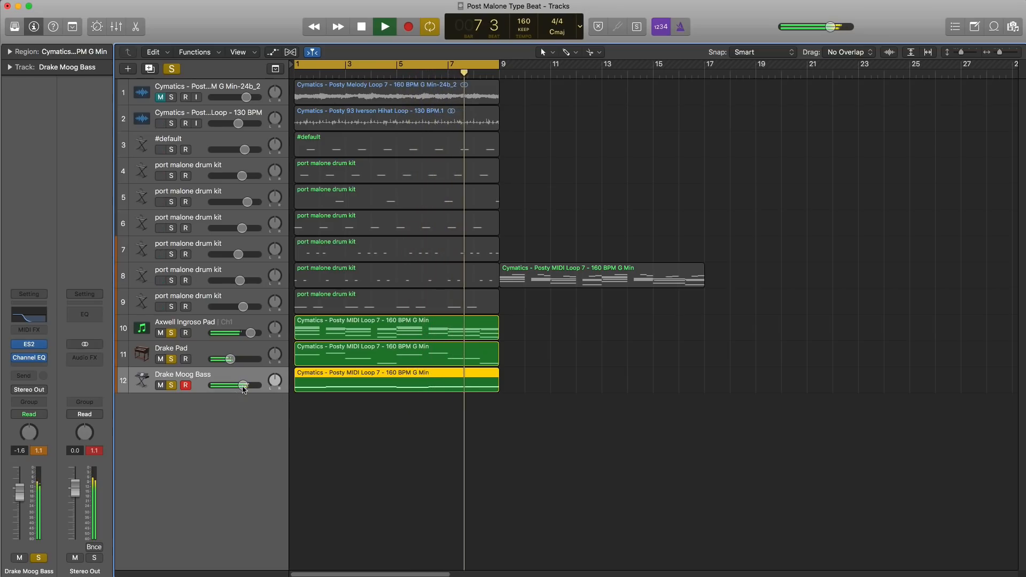
drag(243, 389, 242, 389)
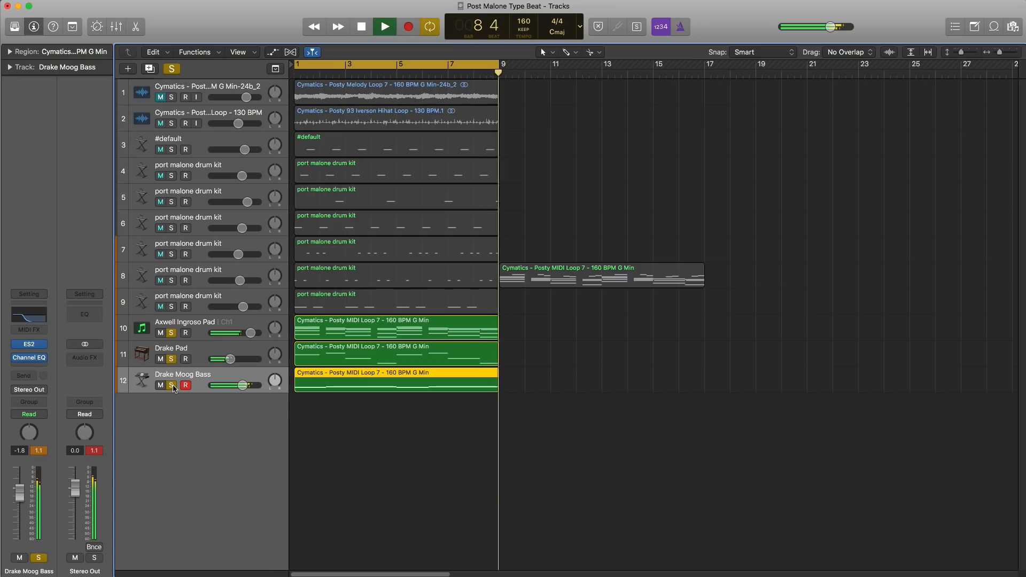
click(173, 386)
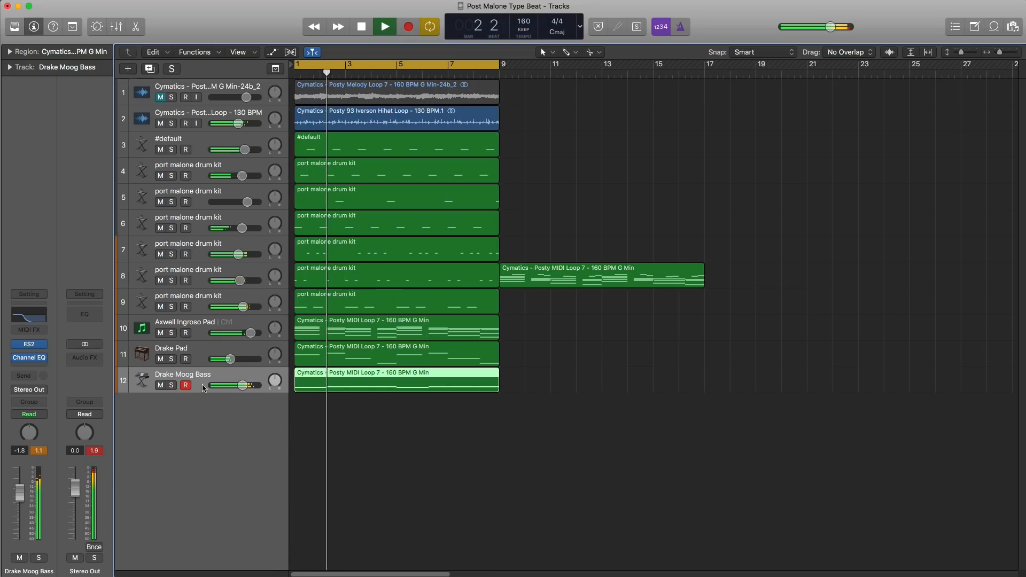
drag(243, 385, 237, 386)
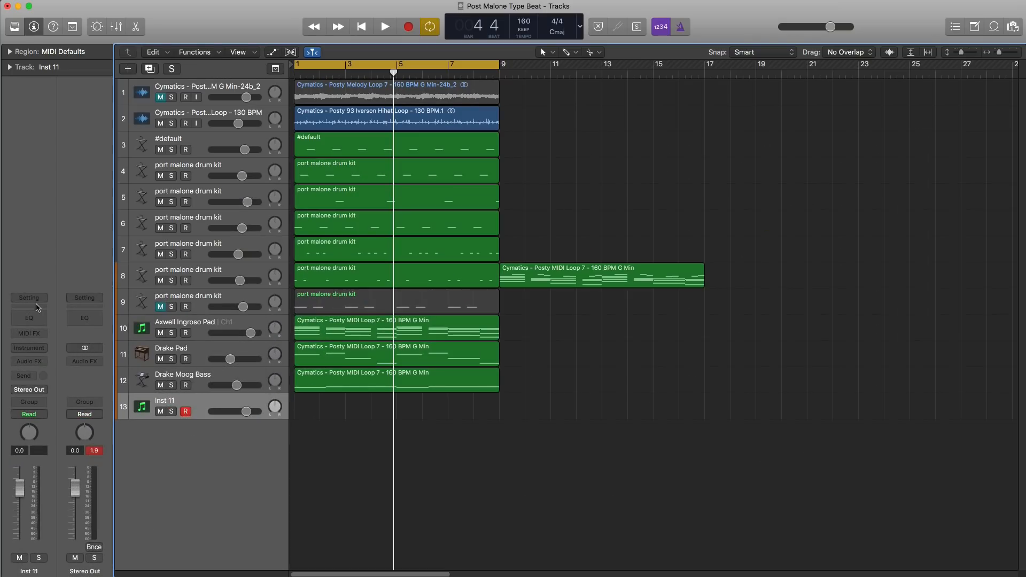
Step: Load the Air Bells channel strip setting on track 13 and copy the Axwell Ingroso Pad's MIDI region onto it
click(29, 298)
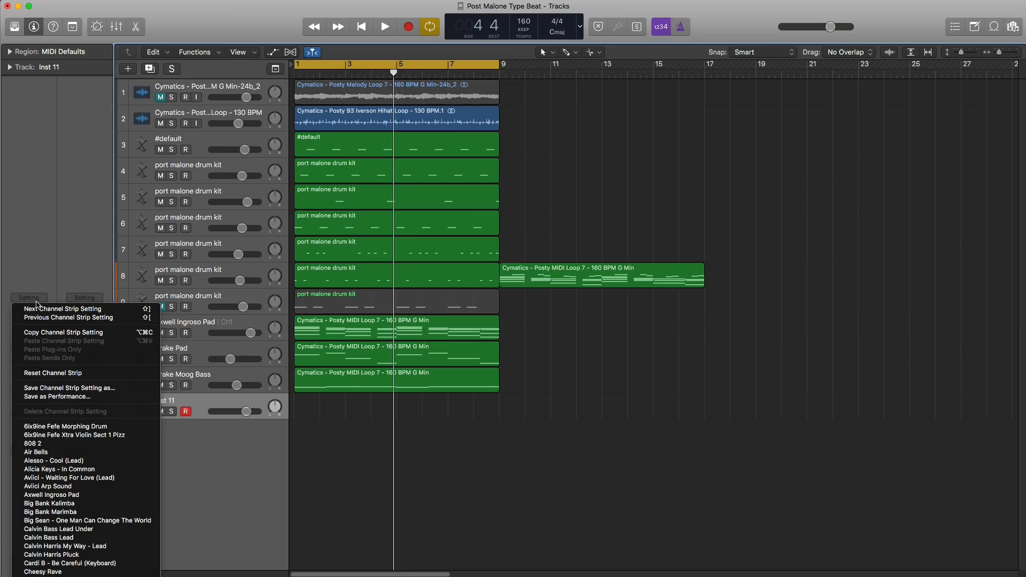
click(172, 507)
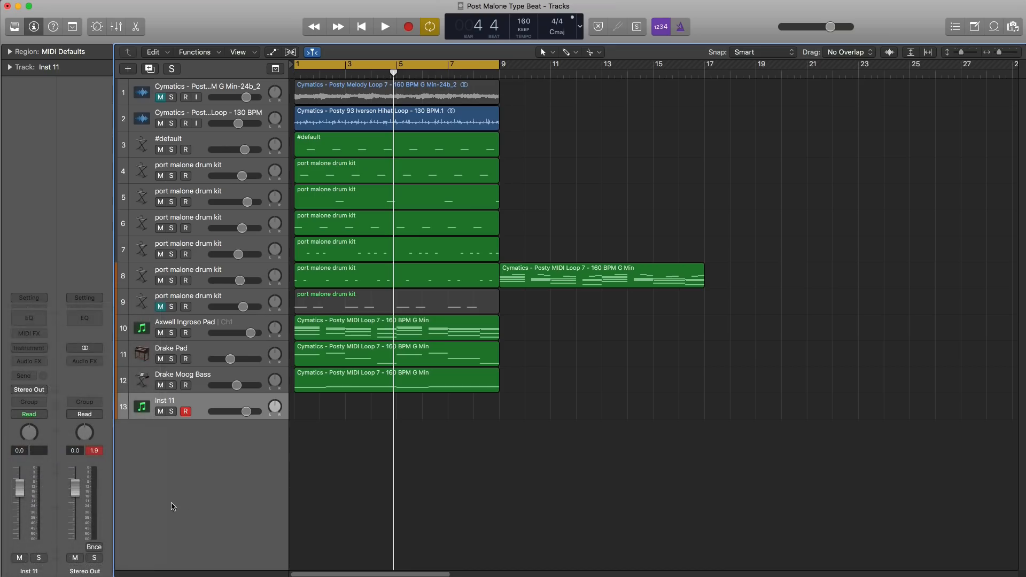
drag(389, 329, 389, 408)
Step: Solo the Air Bells track and listen to its chords from the beginning
click(172, 413)
key(space)
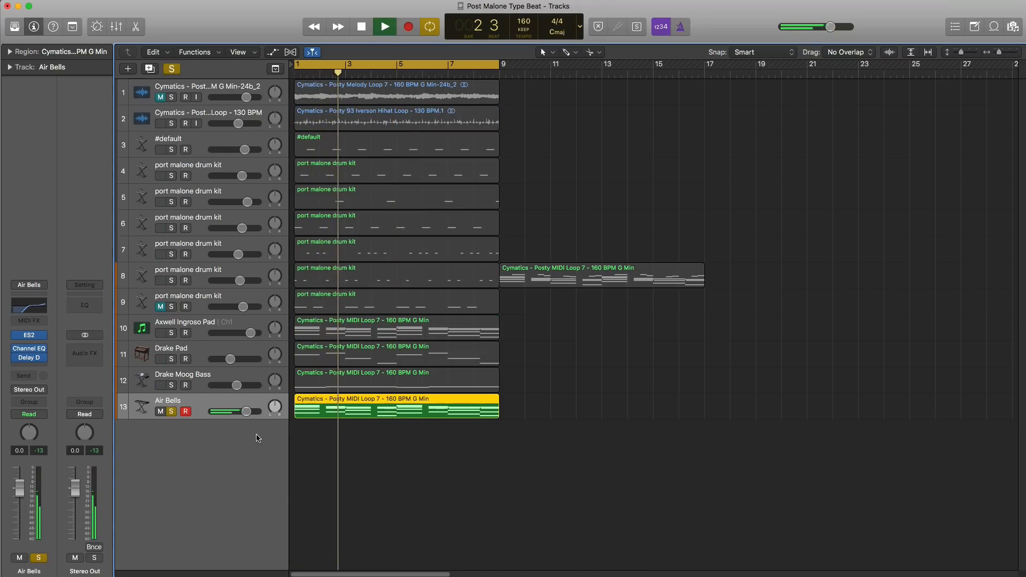
key(Return)
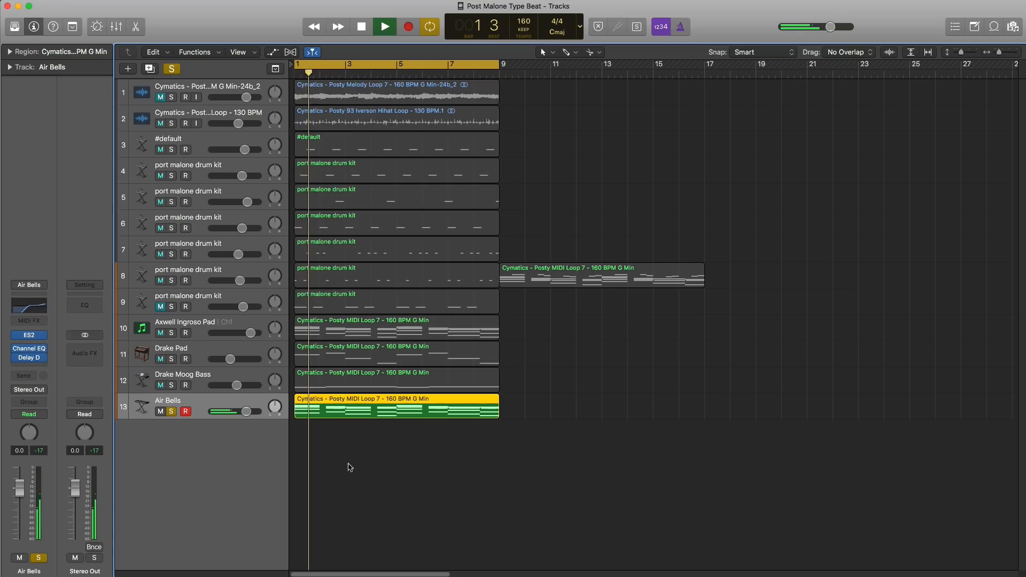
key(space)
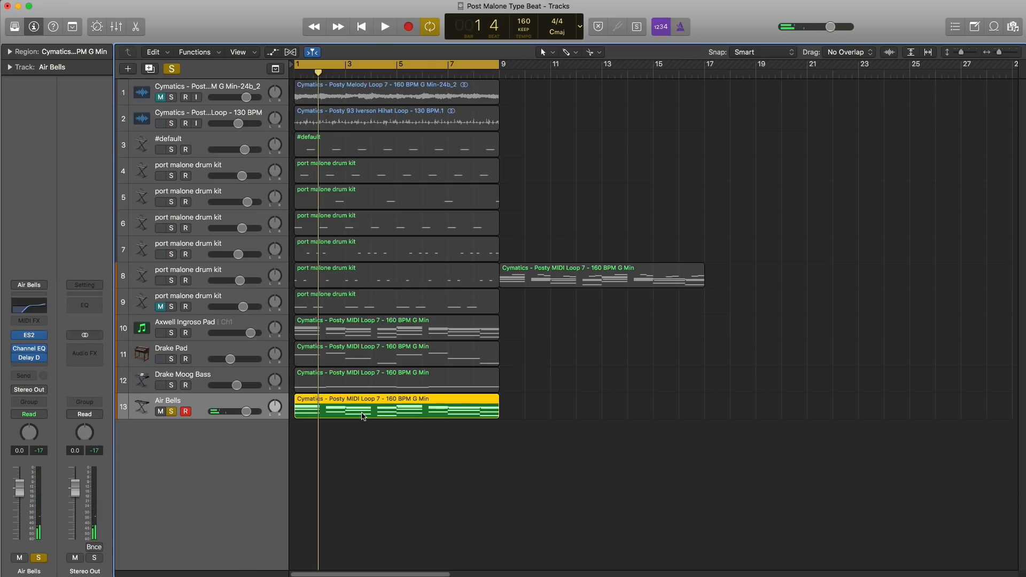
Step: Try all the Air Bells notes one octave higher during playback, and transpose them back down one octave
double_click(364, 412)
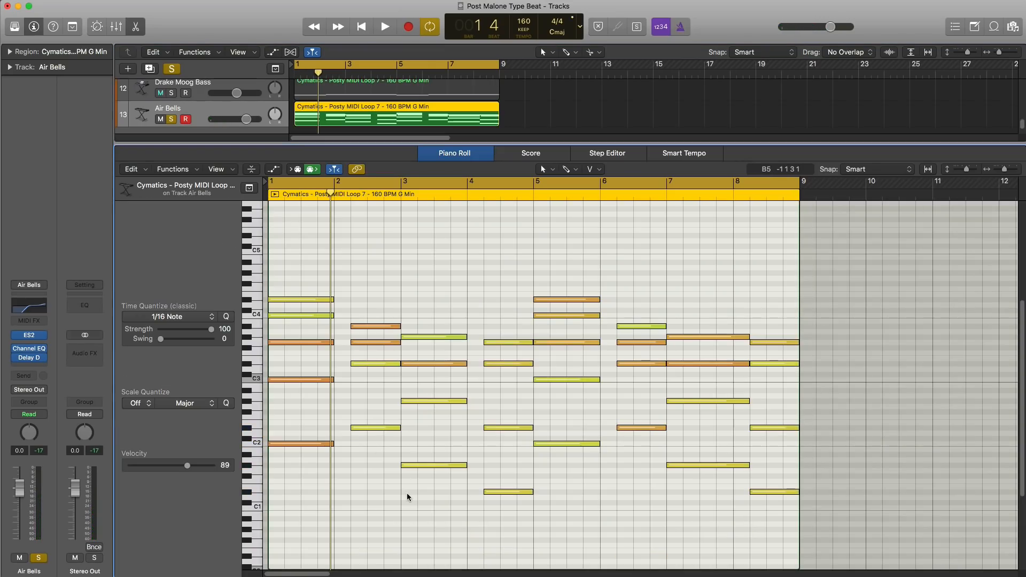
key(super+a)
key(alt+shift+Up)
key(Return)
key(space)
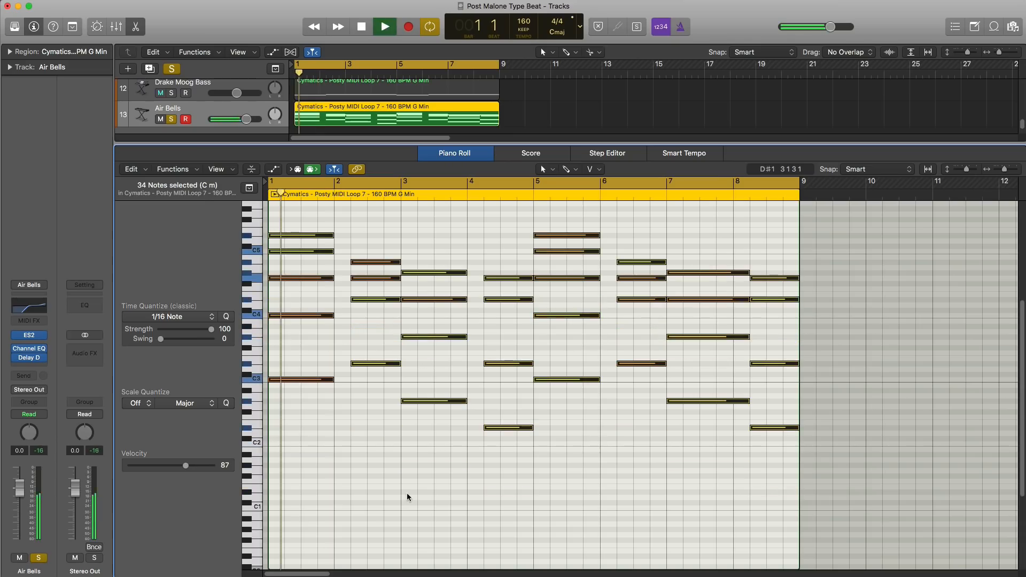
key(alt+shift+Down)
key(space)
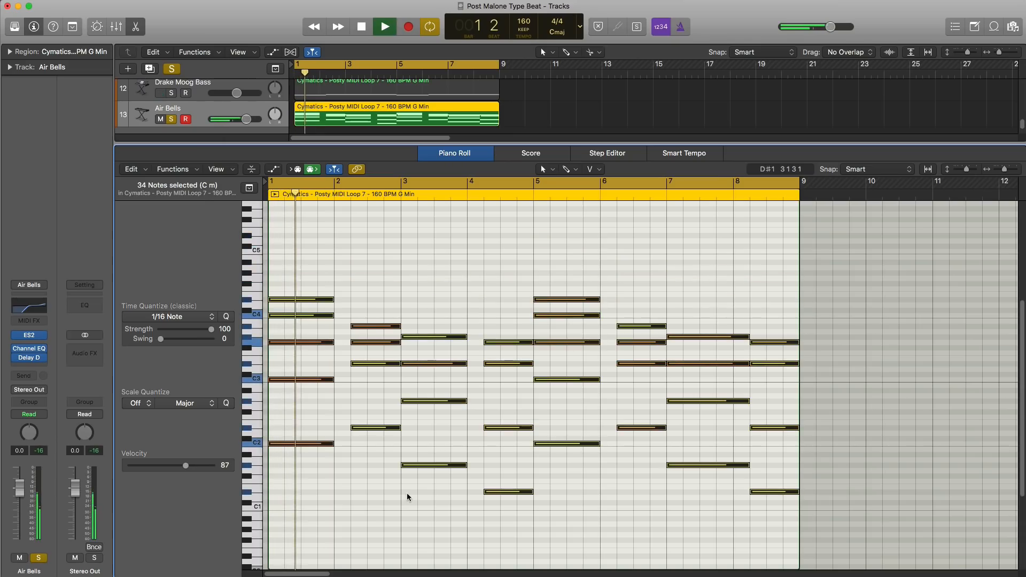
Step: Insert a stereo Step FX plug-in after the Delay Designer on the Air Bells channel strip
key(x)
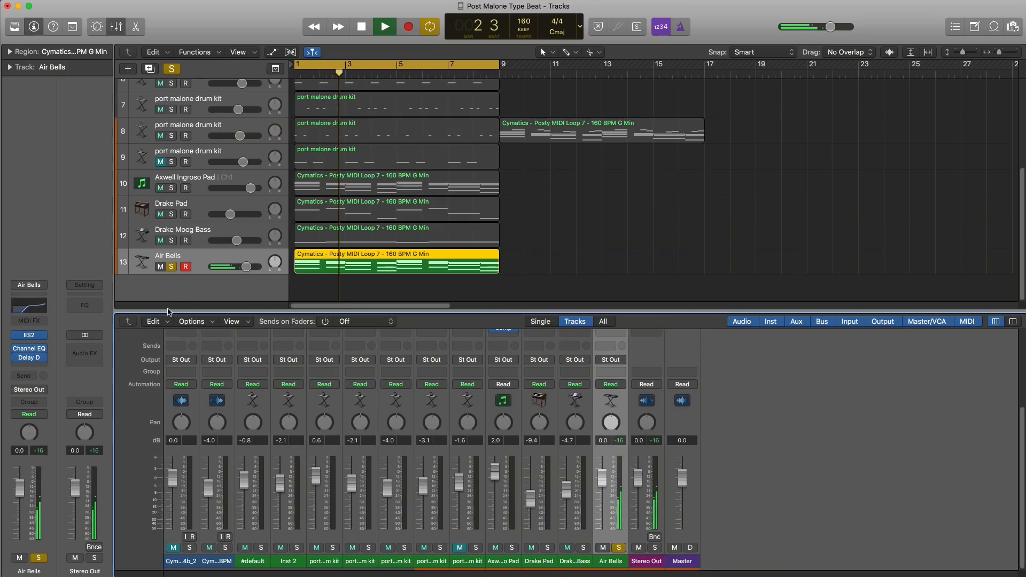
click(41, 367)
mouse_move(48, 508)
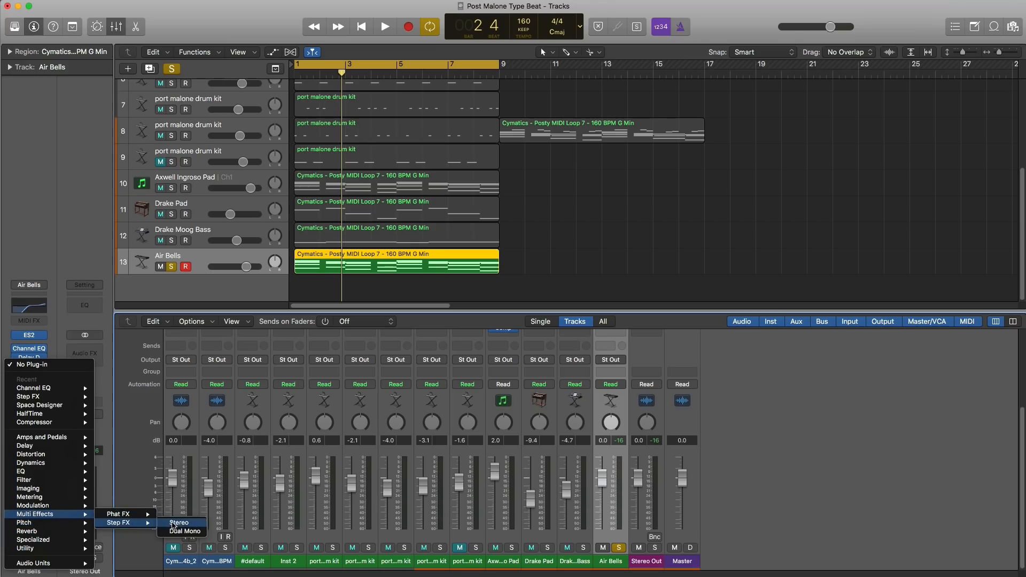
click(177, 524)
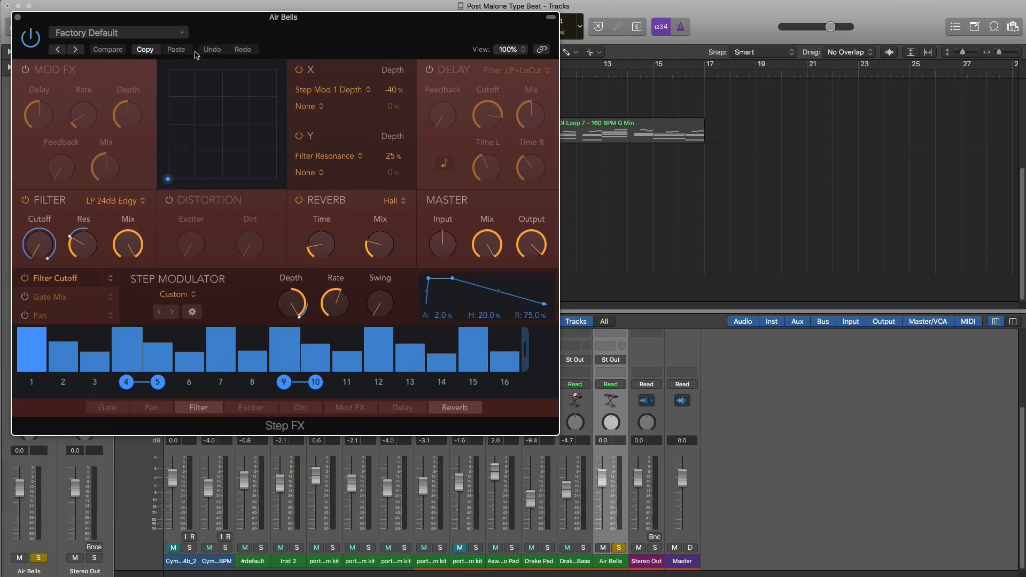
drag(195, 55, 327, 83)
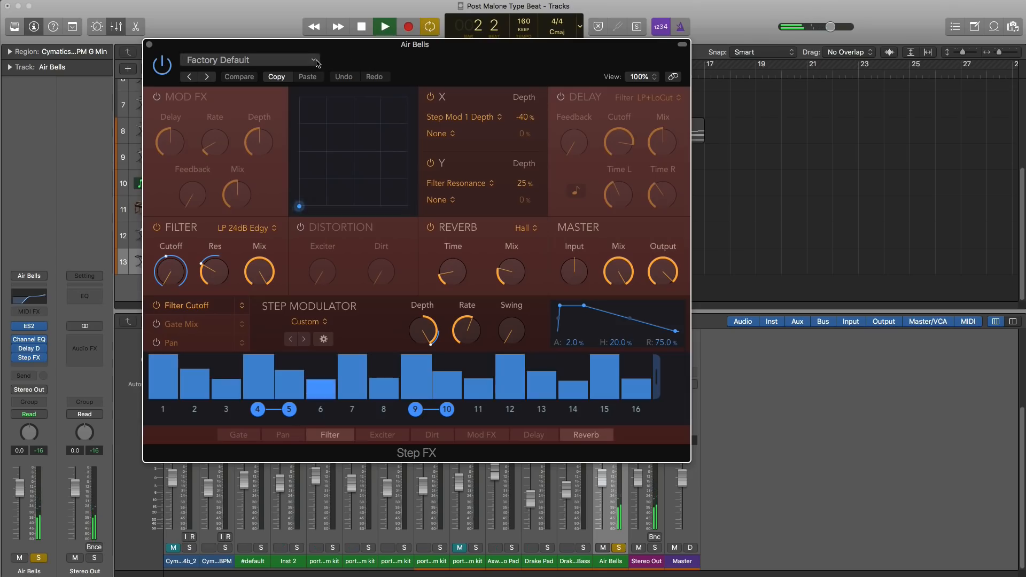
Step: Load the Complex Gated preset Endless Roll in Step FX, play the Air Bells through it and close the plug-in window
click(315, 61)
mouse_move(269, 267)
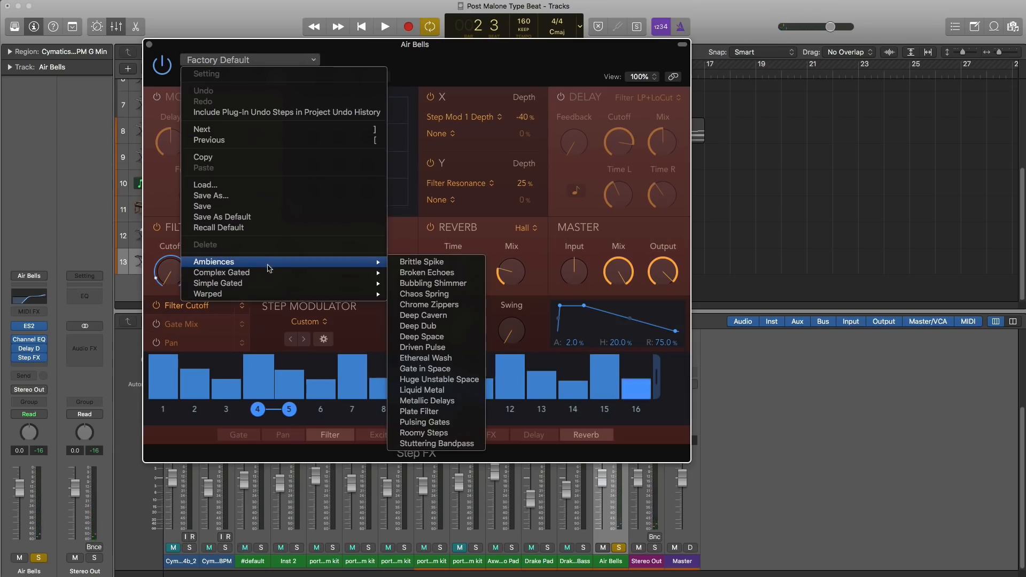
mouse_move(300, 274)
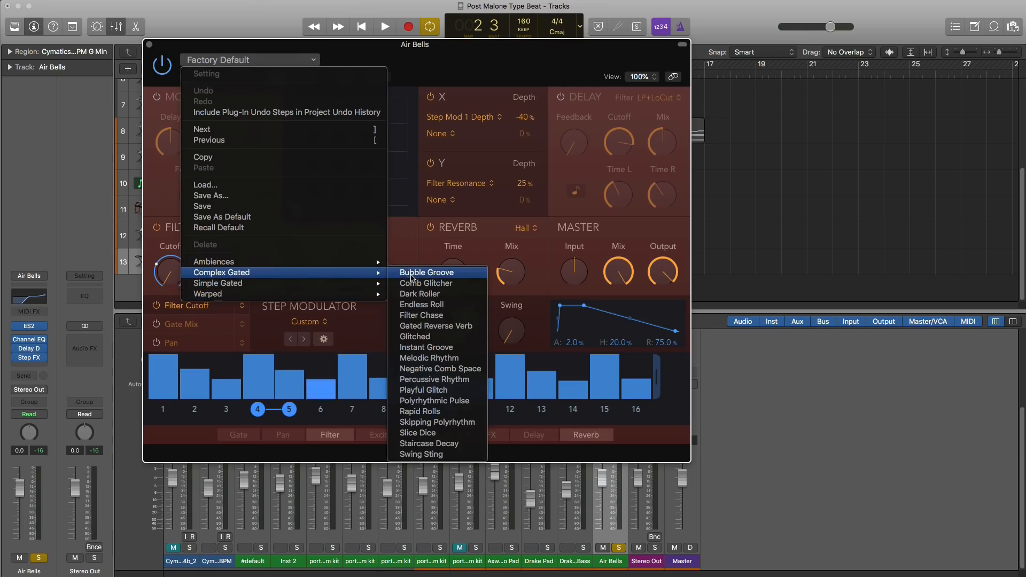
click(423, 305)
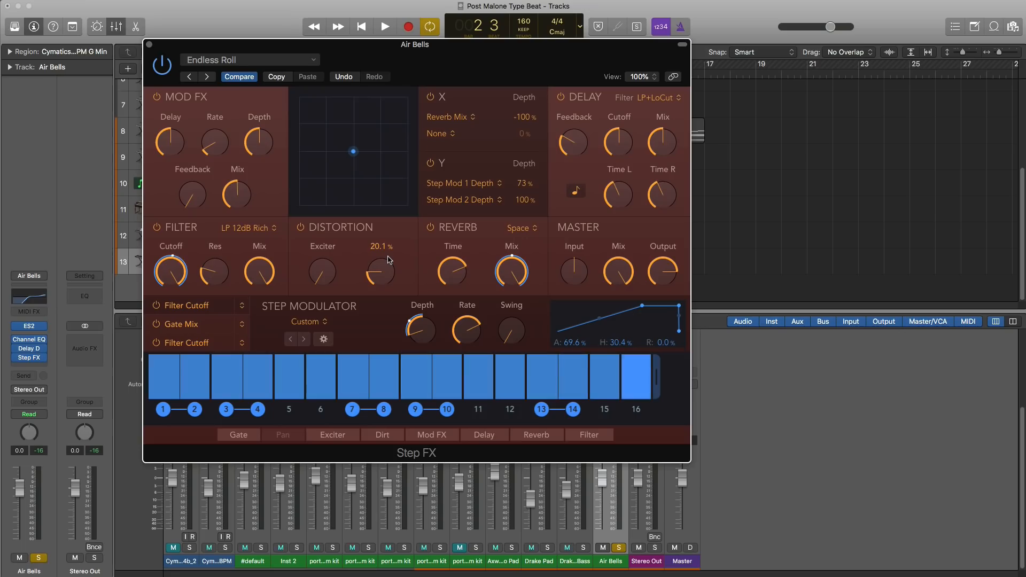
key(space)
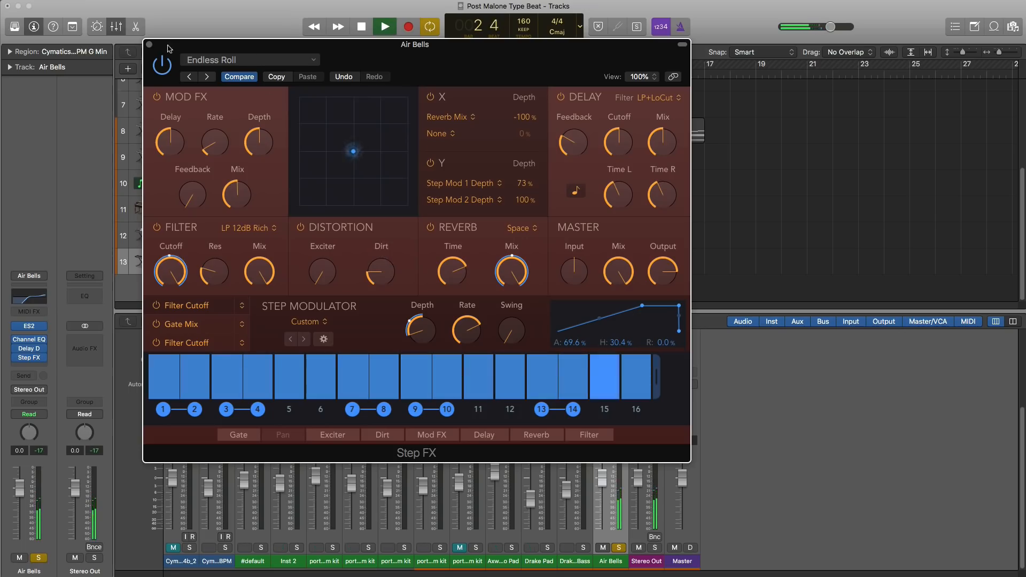
click(150, 45)
Step: Raise the Air Bells volume to 6.0 dB while playing it together with the soloed pads and Moog bass
drag(249, 273, 254, 273)
drag(171, 189, 178, 241)
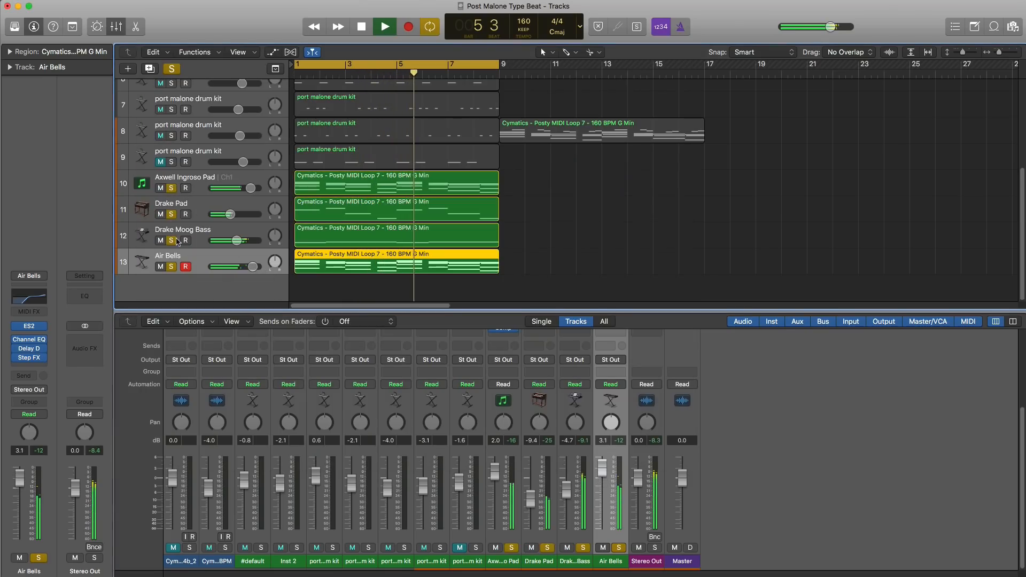
drag(253, 273, 259, 266)
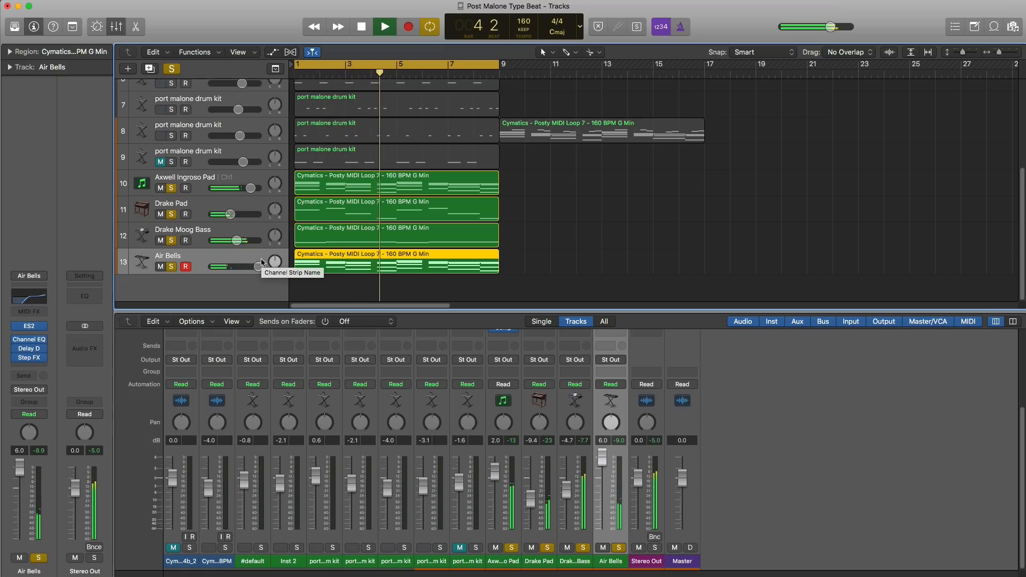
key(space)
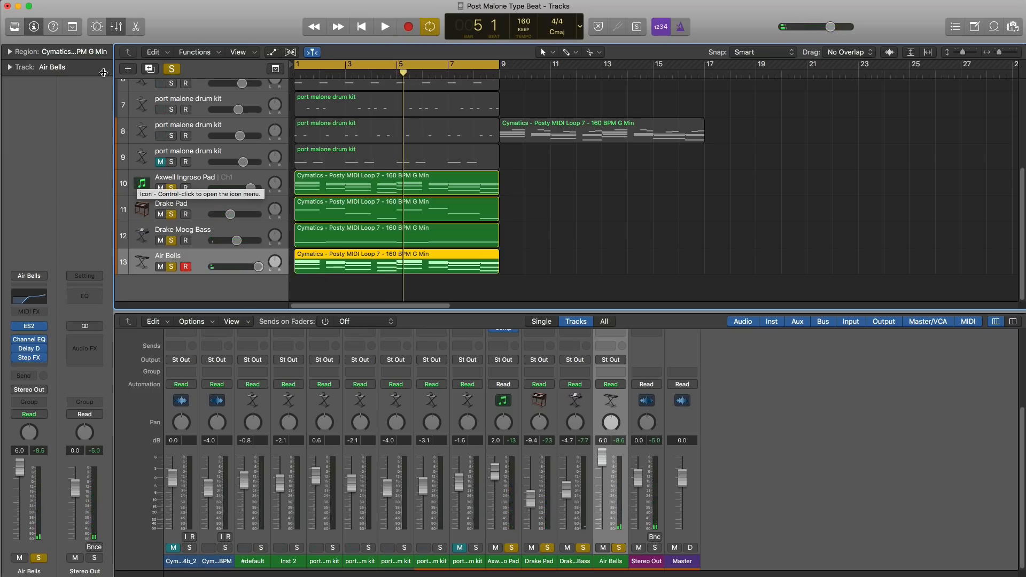
Step: Add a new software instrument track, solo only that track and copy the Air Bells MIDI region onto it
click(129, 70)
key(Return)
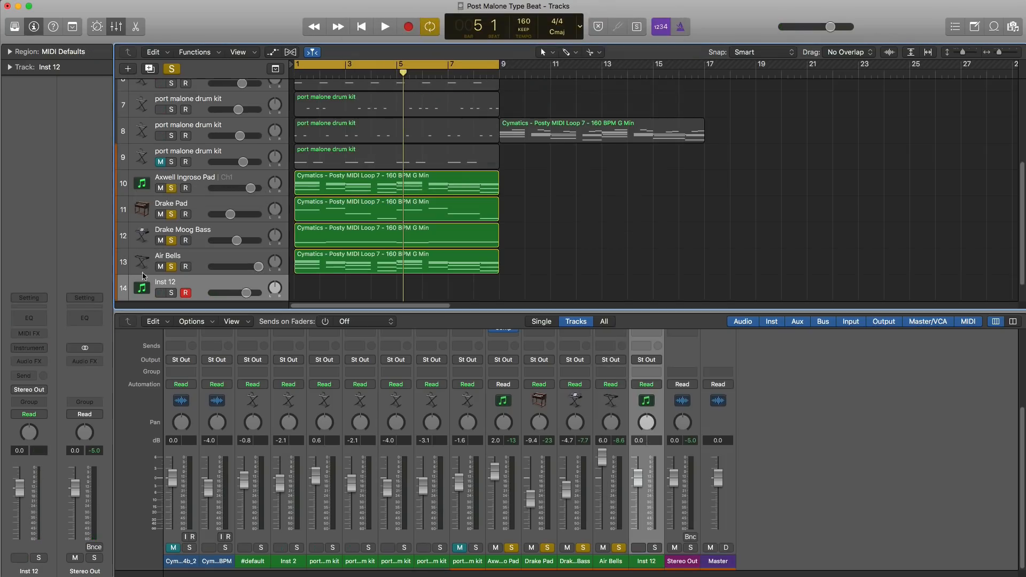
alt+click(172, 293)
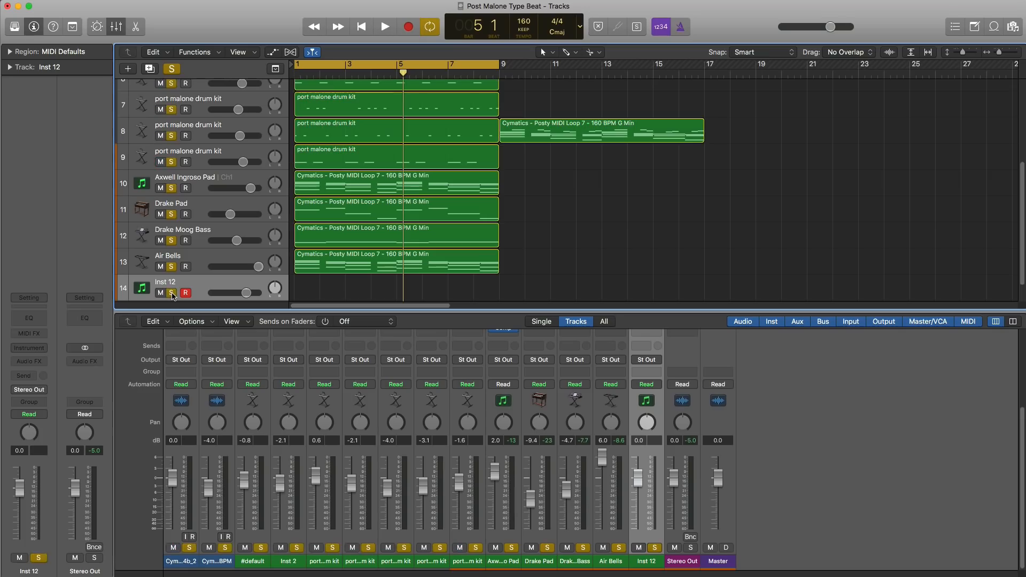
alt+click(172, 293)
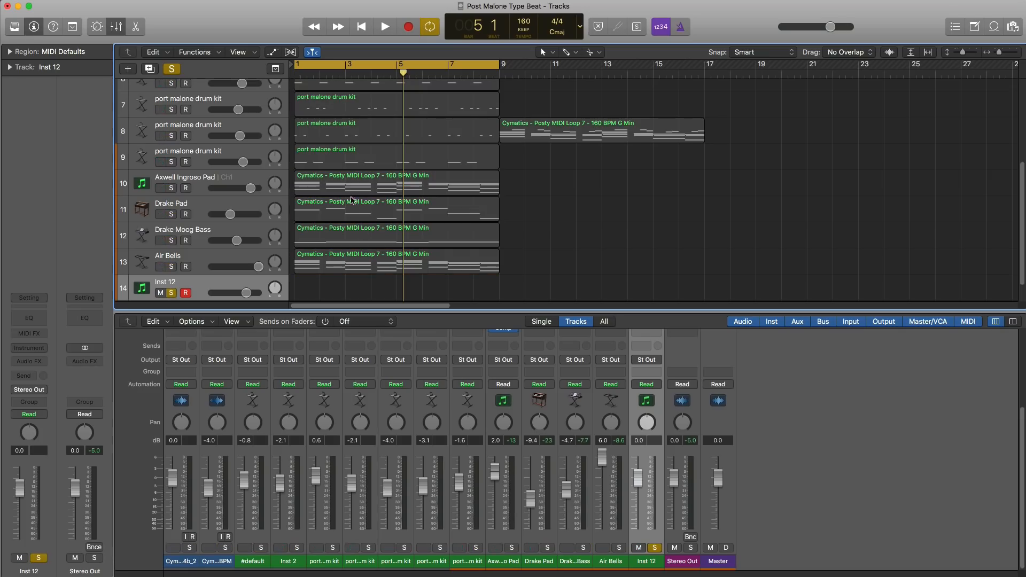
drag(350, 266, 358, 300)
Step: Load the Xtra Cello Sect Staccato patch from the Legacy Jam Pack Symphony Orchestra strings on track 14 and play it
click(14, 26)
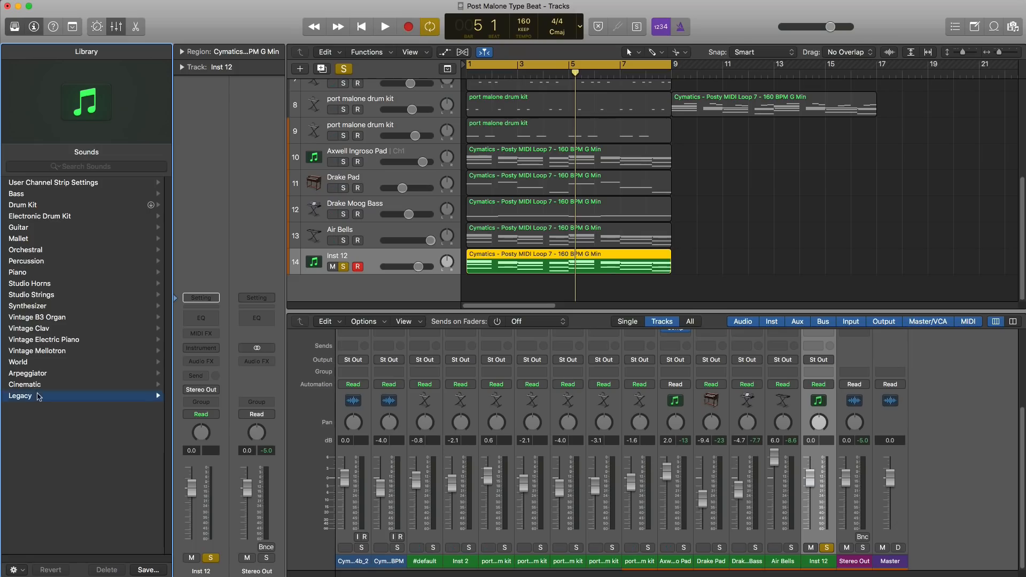
click(38, 396)
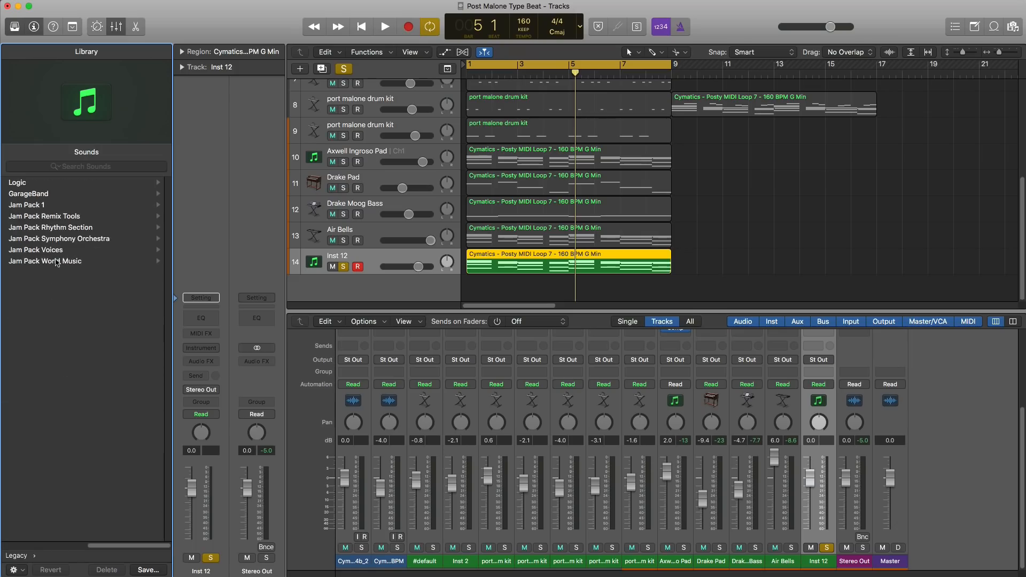
click(62, 240)
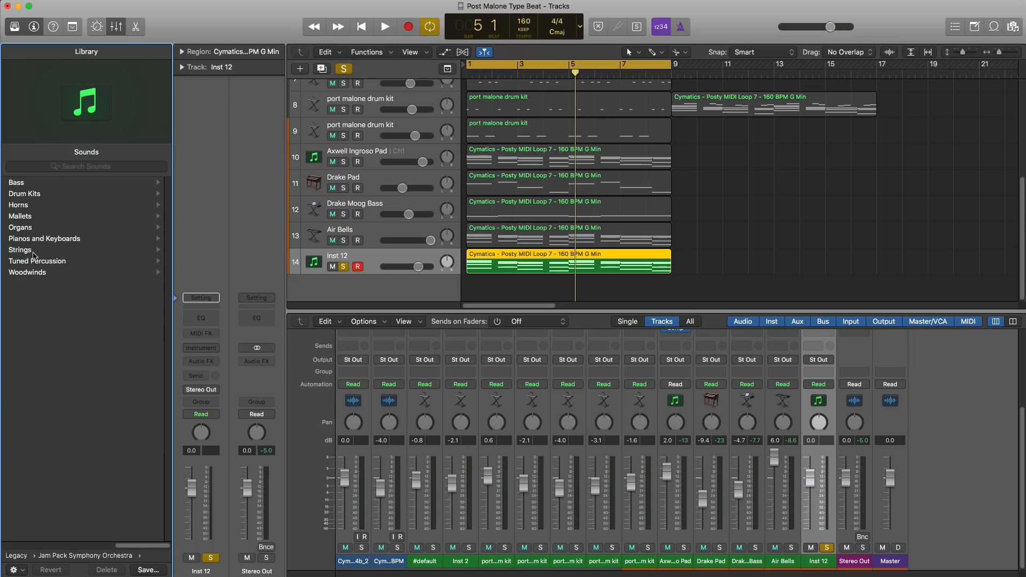
click(33, 251)
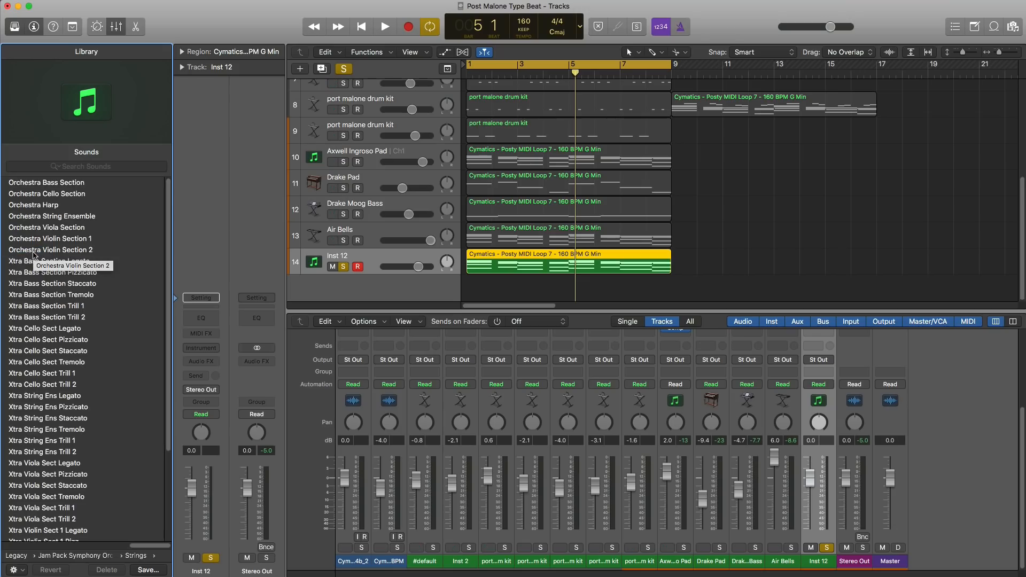
scroll(124, 297, down, 2)
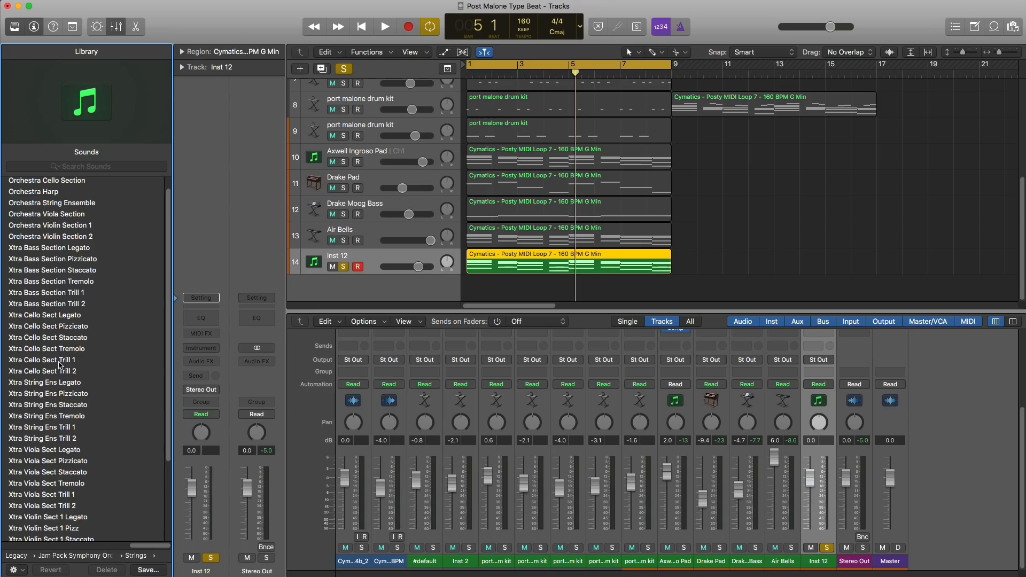
key(space)
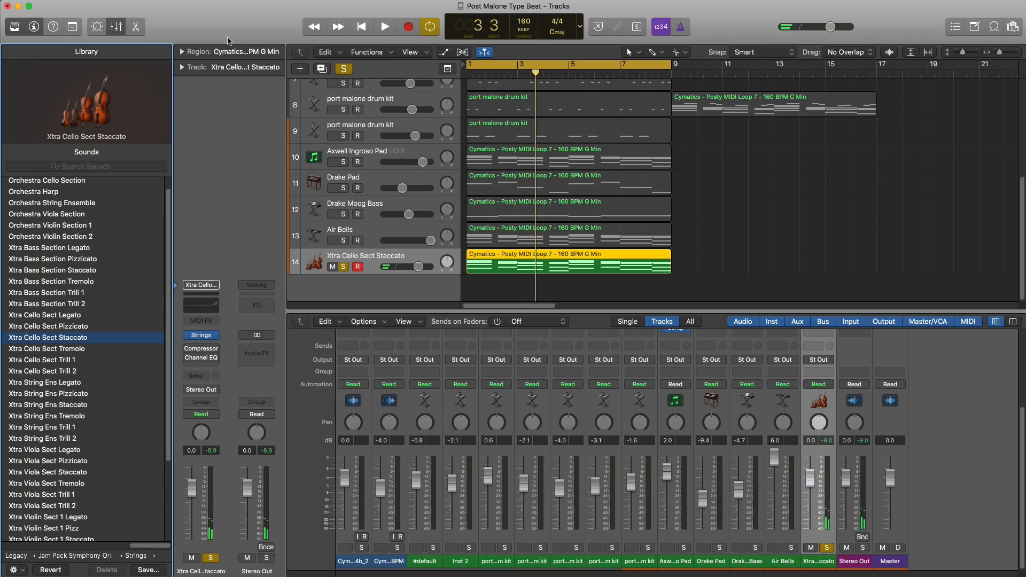
click(22, 30)
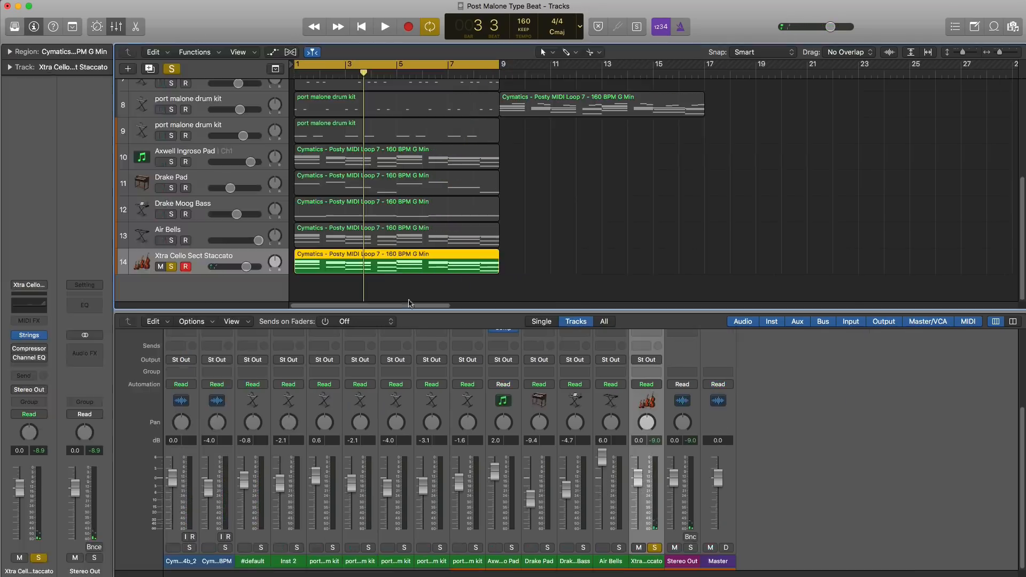
Step: Shorten the cello region's bar 1 chord to quarter notes, repeat it three times to fill the bar, and play it
double_click(357, 264)
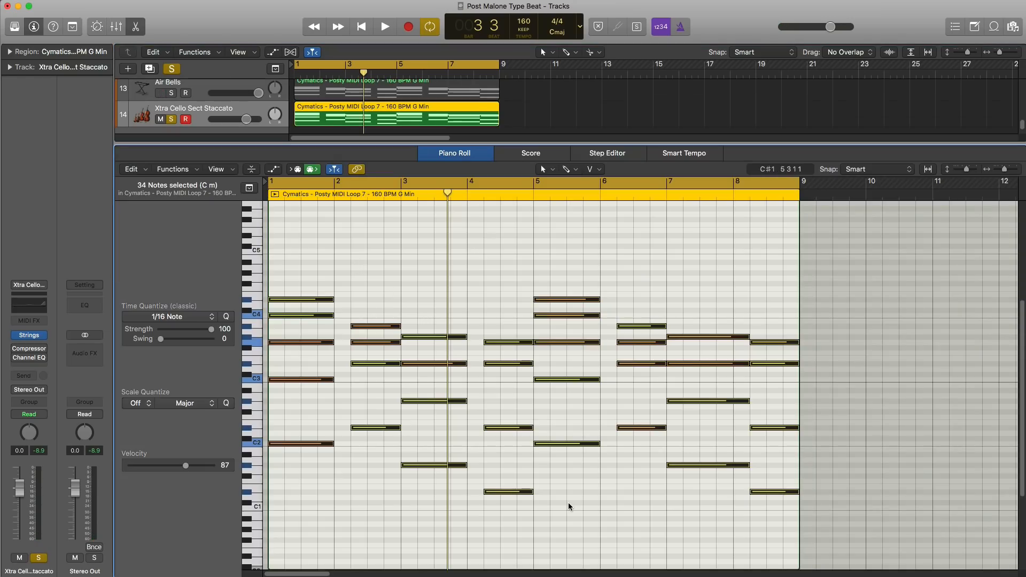
drag(279, 492, 284, 304)
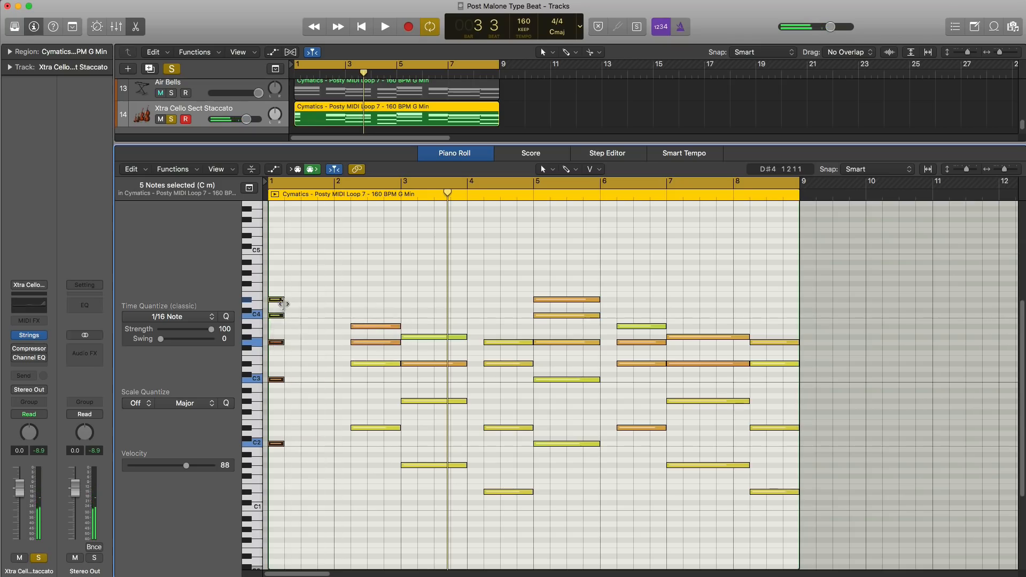
key(super+r)
key(super+r)
key(super+r)
key(space)
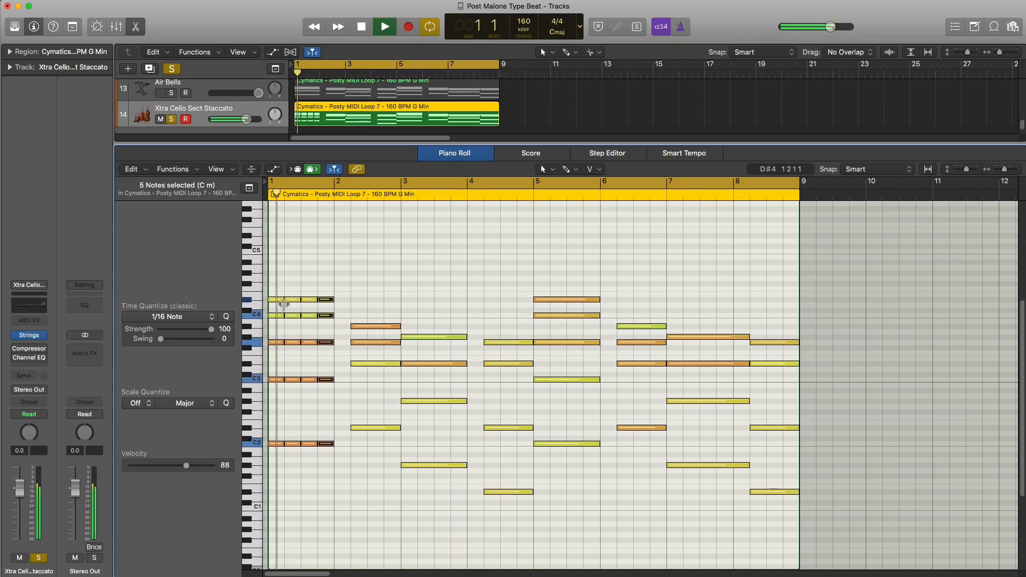
key(space)
Step: Shorten the cello chords in bars 2, 3 and 4 to quarter notes and repeat each to fill its original length
drag(383, 464, 369, 328)
key(super+r)
key(super+r)
drag(447, 477, 418, 341)
key(super+r)
key(super+r)
key(super+r)
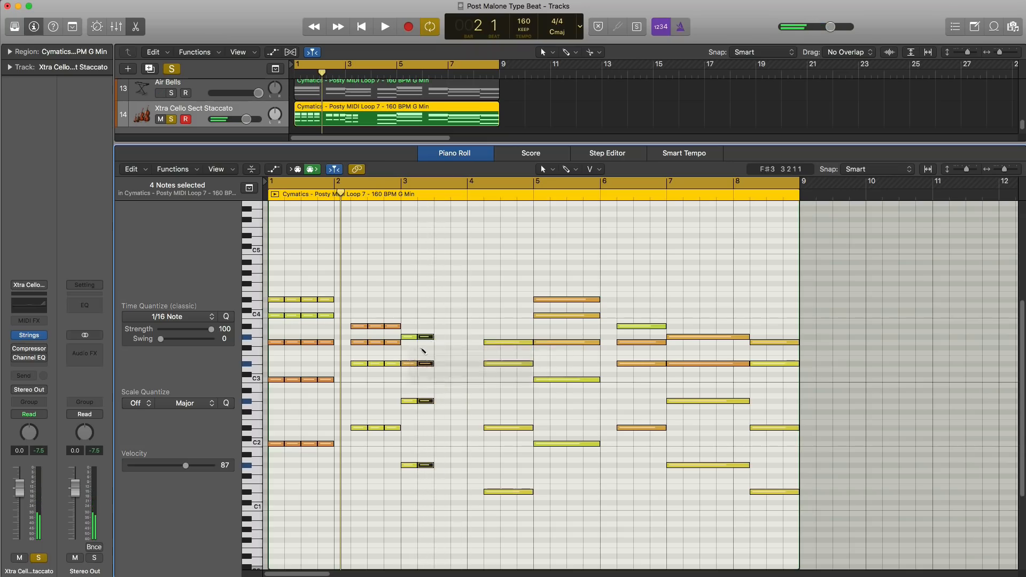
drag(508, 498, 501, 345)
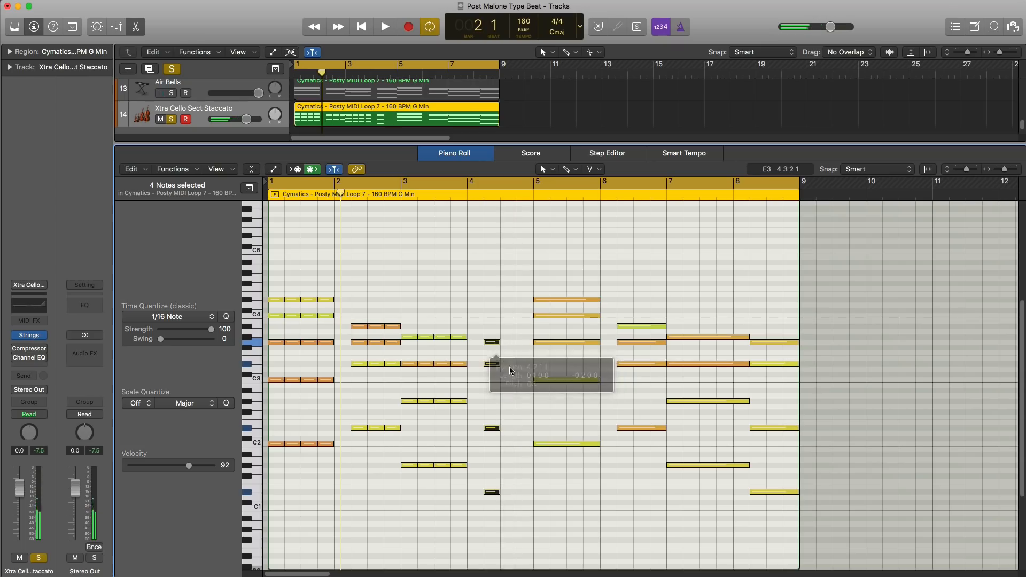
key(super+r)
Step: Delete the cello notes in bars 5 to 8, repeat the notes of bars 1 to 4 in their place, and play the region
drag(774, 509, 576, 280)
key(Delete)
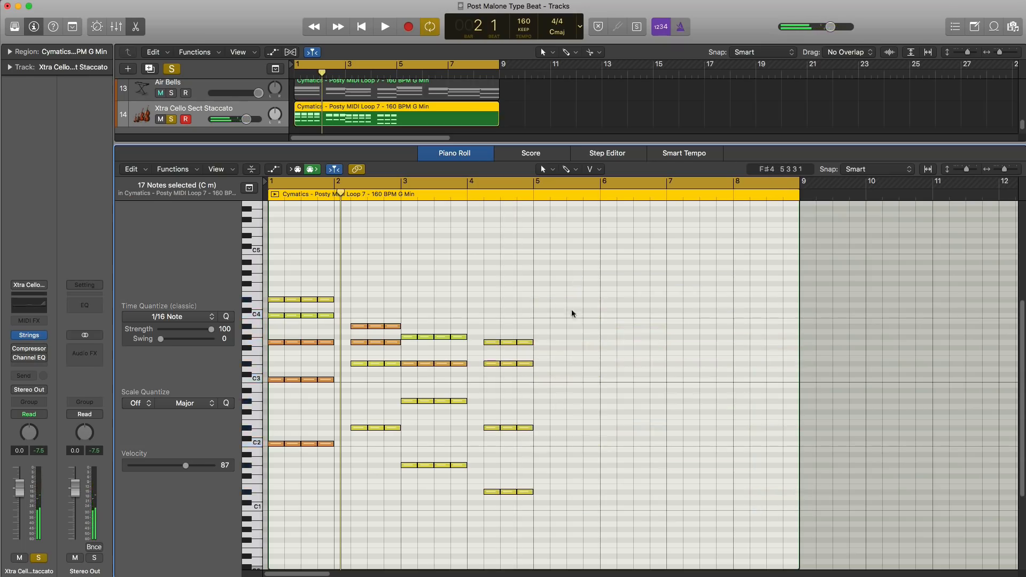
drag(562, 505, 280, 291)
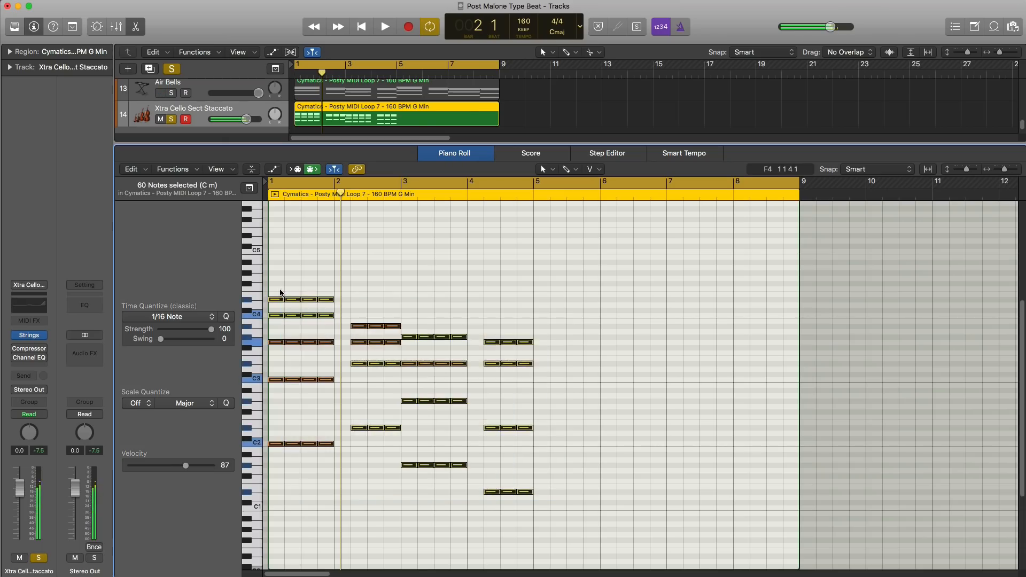
key(super+r)
key(space)
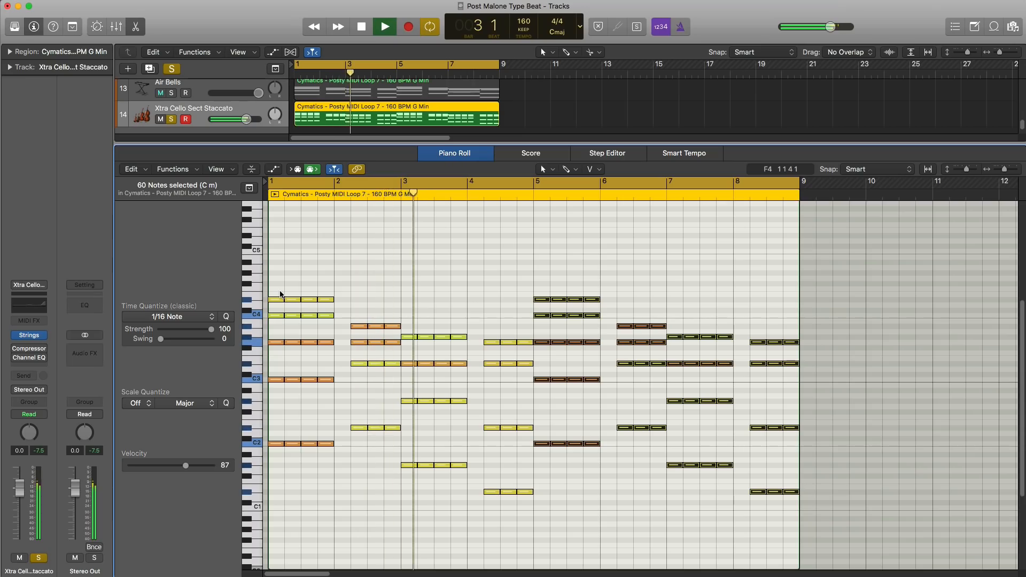
Step: Solo both pads, the Moog bass and Air Bells alongside the cello, and lower the cello volume to -10.2 dB during playback
key(p)
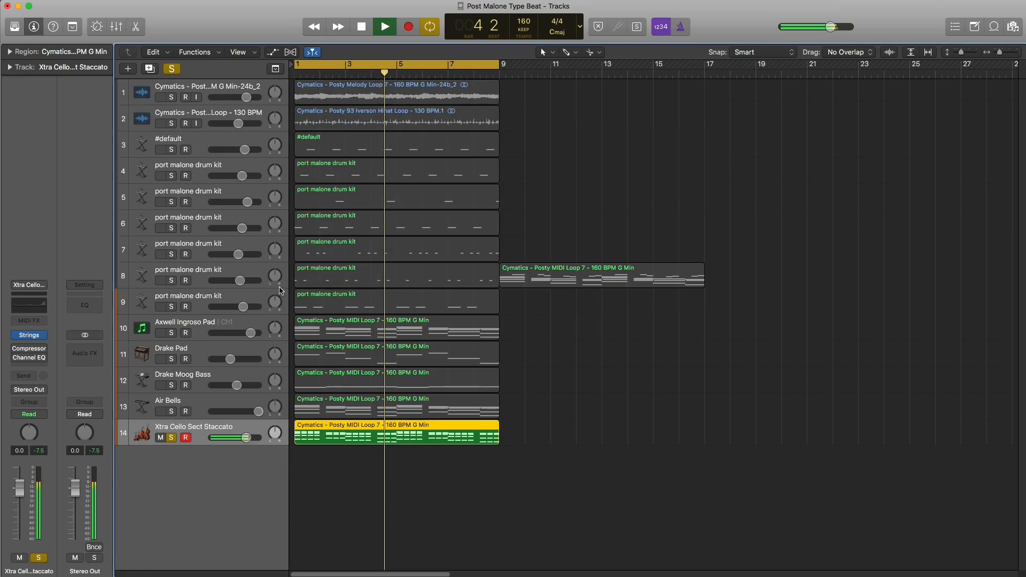
key(space)
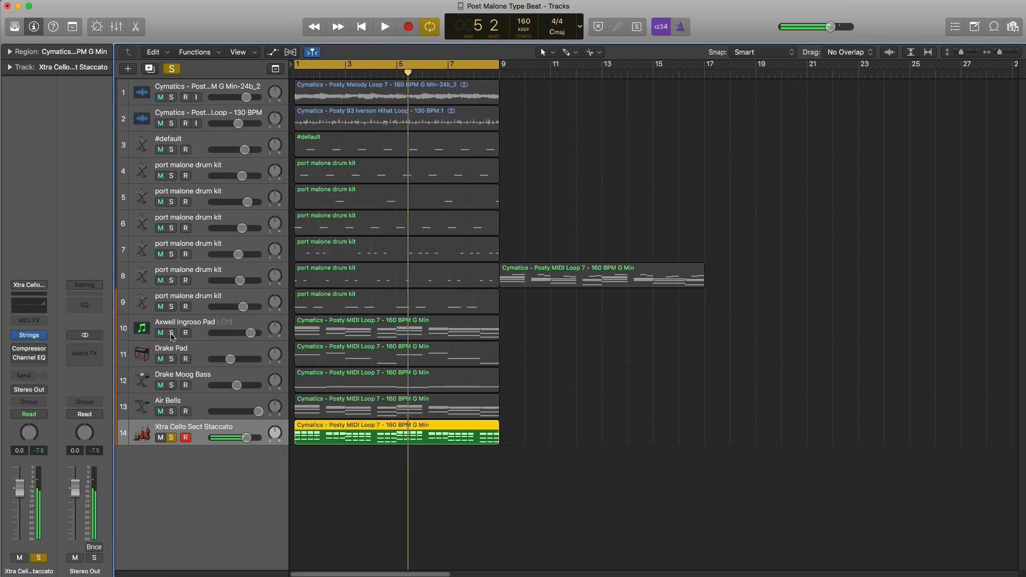
drag(172, 333, 171, 412)
key(space)
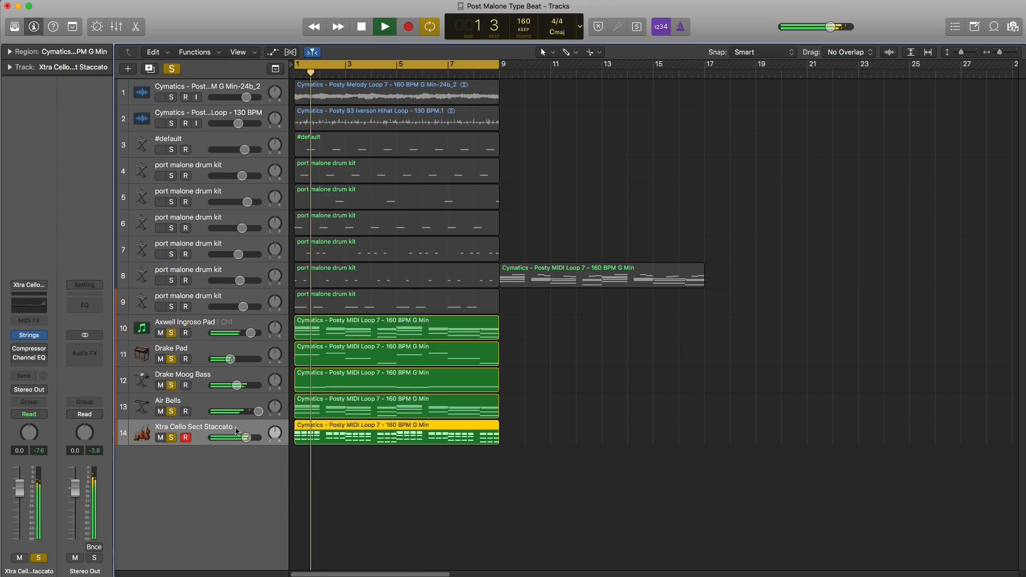
mouse_move(246, 442)
mouse_down()
mouse_move(224, 457)
mouse_move(240, 437)
mouse_up()
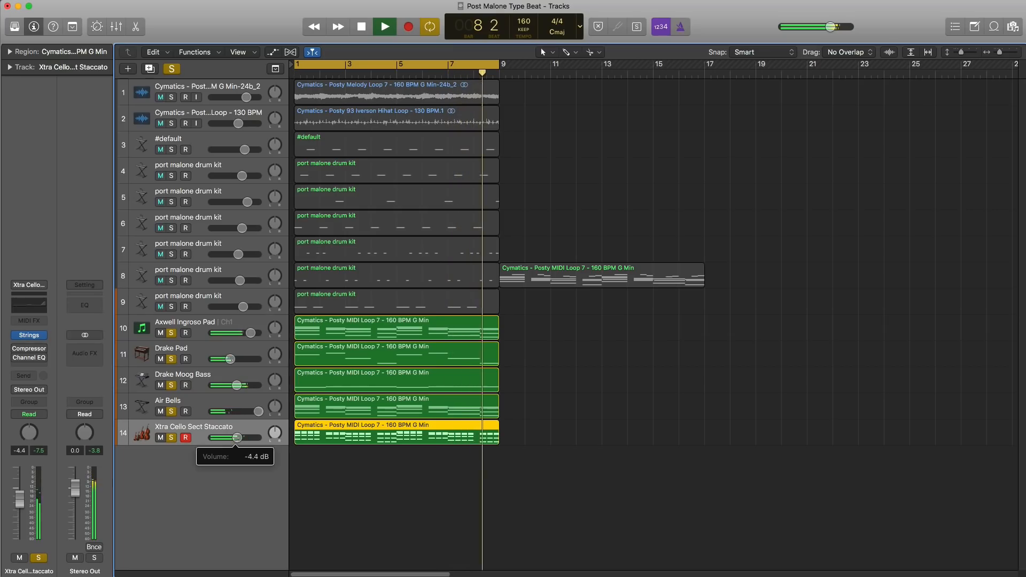
key(space)
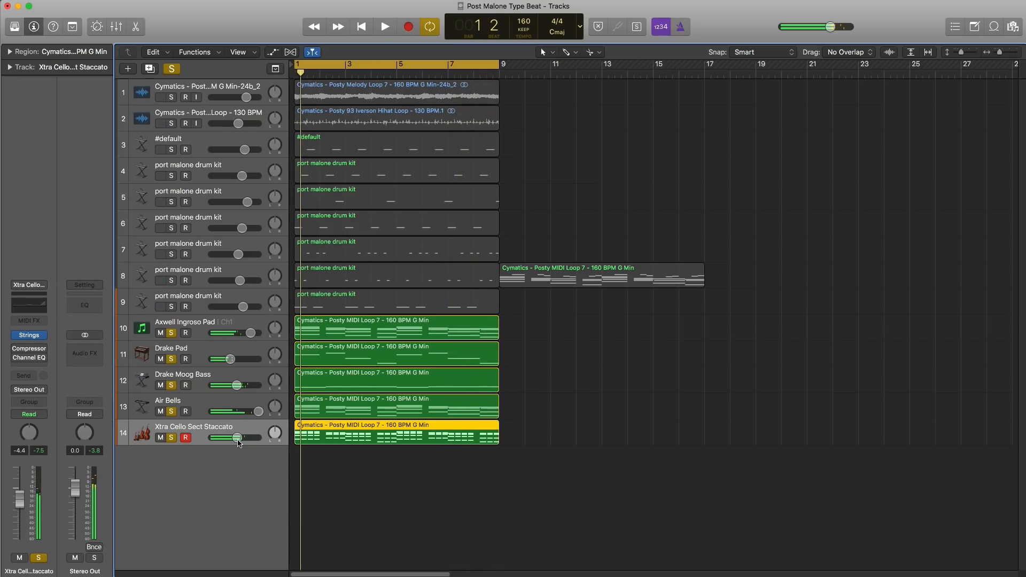
Step: Create a new software instrument track below the cello, solo it, and copy the MIDI loop region from bar 9 to its bar 1
key(alt+super+n)
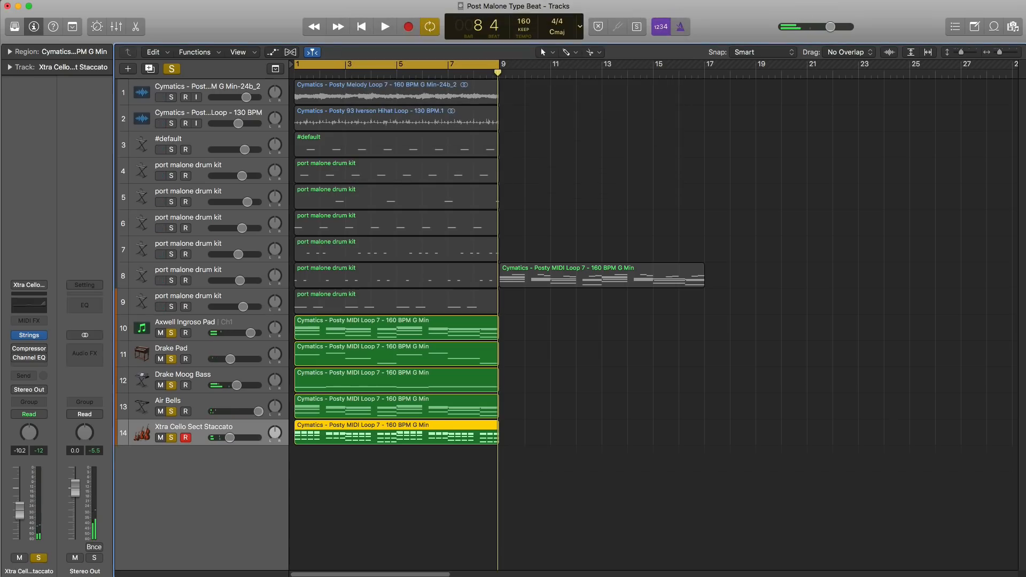
key(alt+super+s)
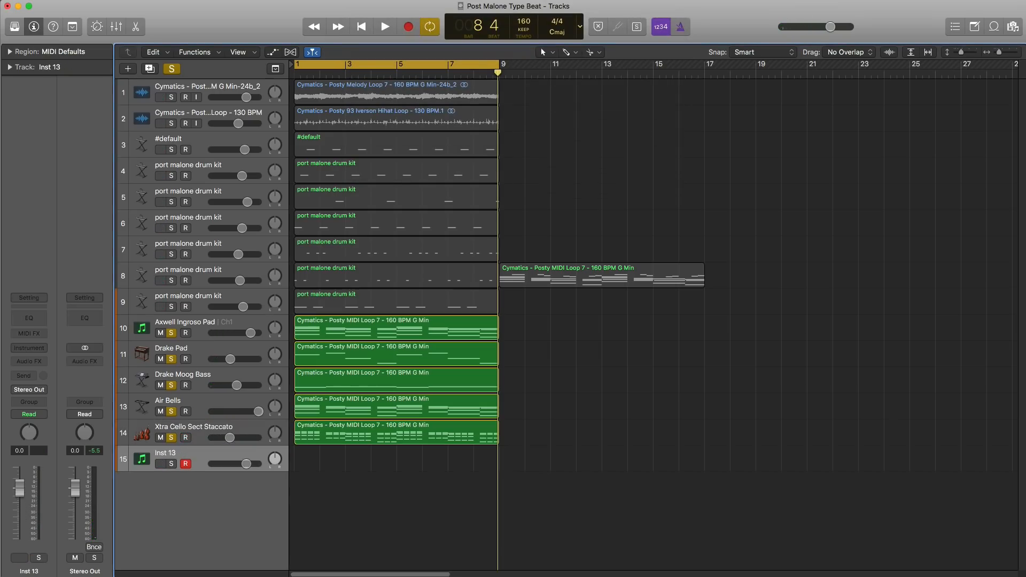
click(172, 465)
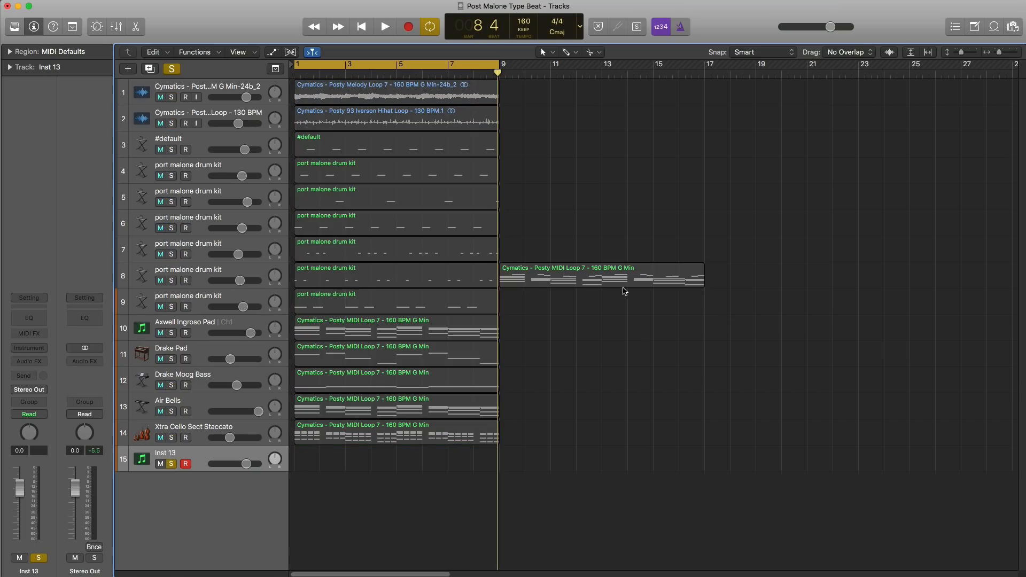
alt+drag(616, 282, 356, 473)
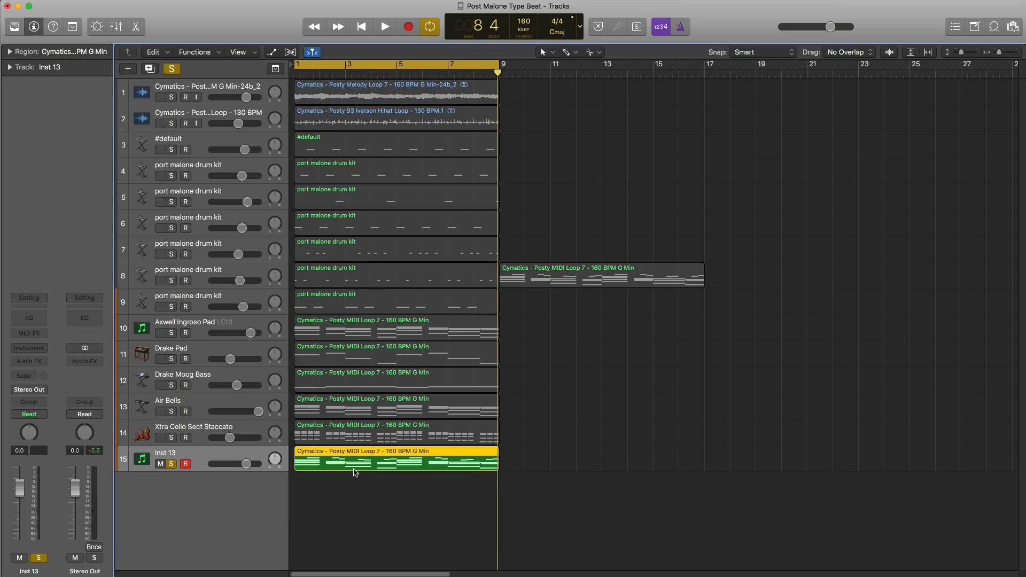
Step: Delete all the long chord notes from the copied region so that only the short melody notes above them are left
double_click(356, 473)
drag(831, 537, 615, 375)
key(Delete)
drag(575, 500, 587, 354)
key(Delete)
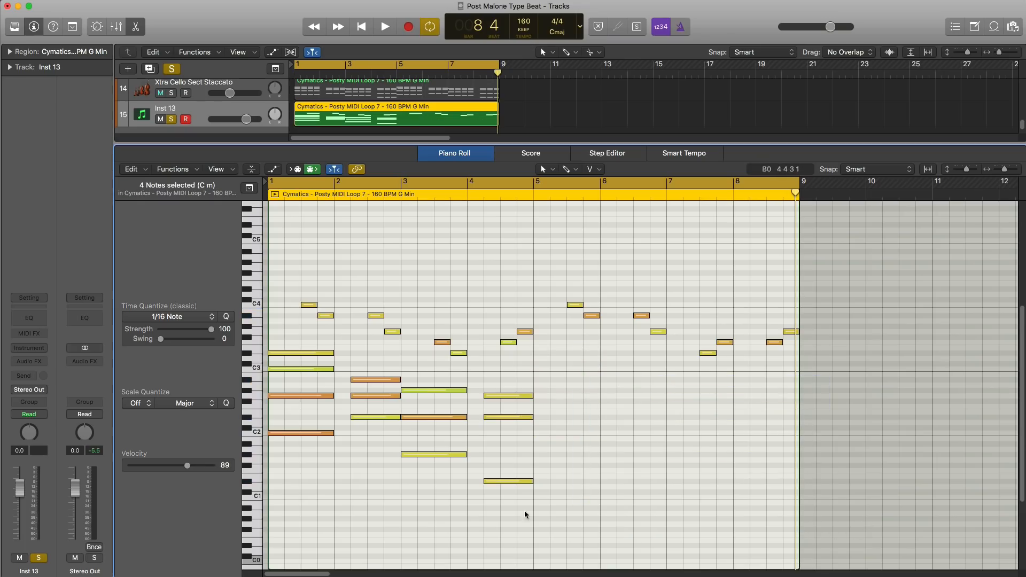
drag(519, 398, 519, 397)
key(Delete)
drag(417, 516, 393, 380)
key(Delete)
key(Delete)
drag(300, 474, 302, 355)
key(Delete)
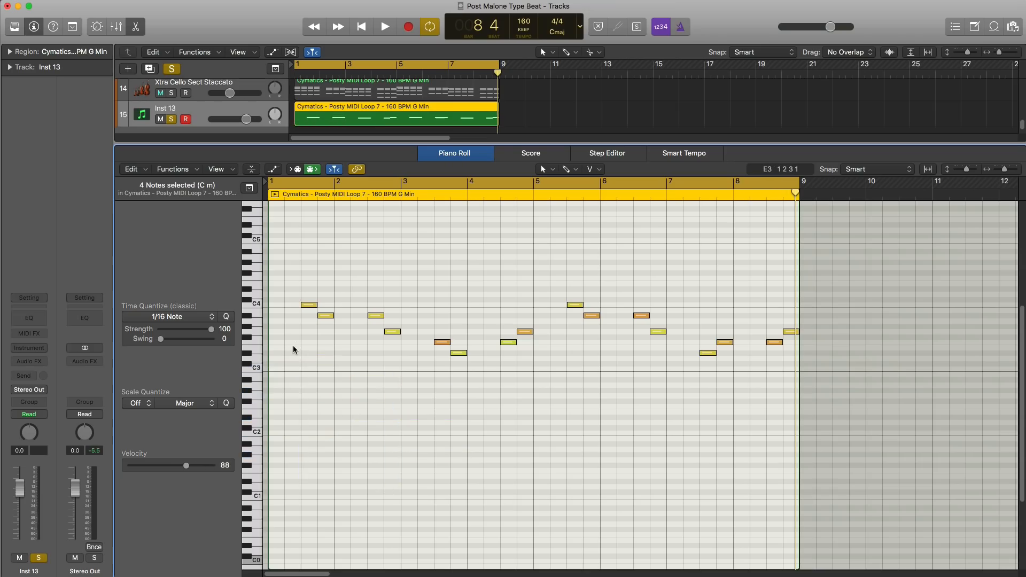
key(x)
key(x)
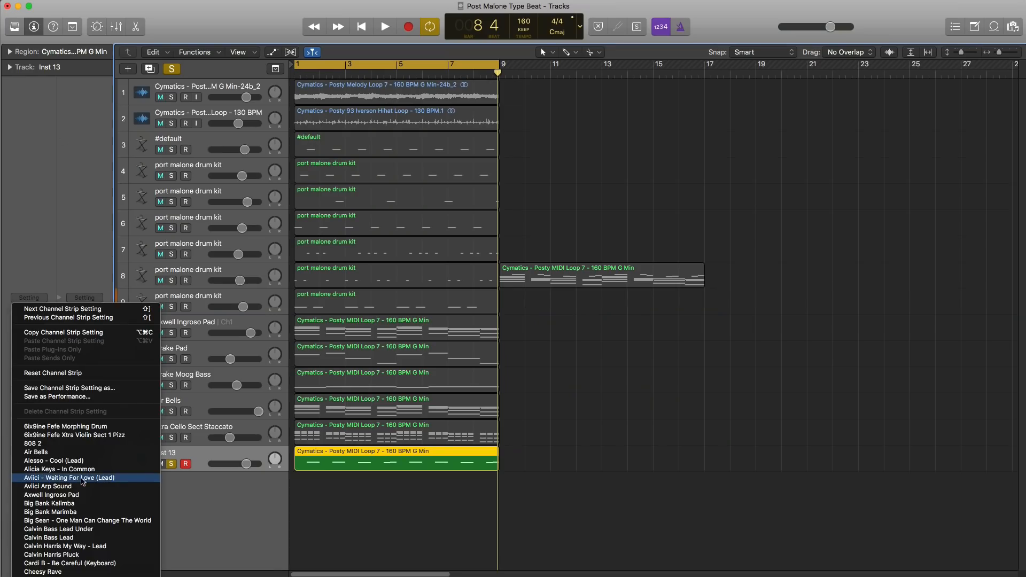
Step: Load the XXXTENTACION trumpet section channel strip setting on the new track and play its melody
scroll(59, 499, down, 10)
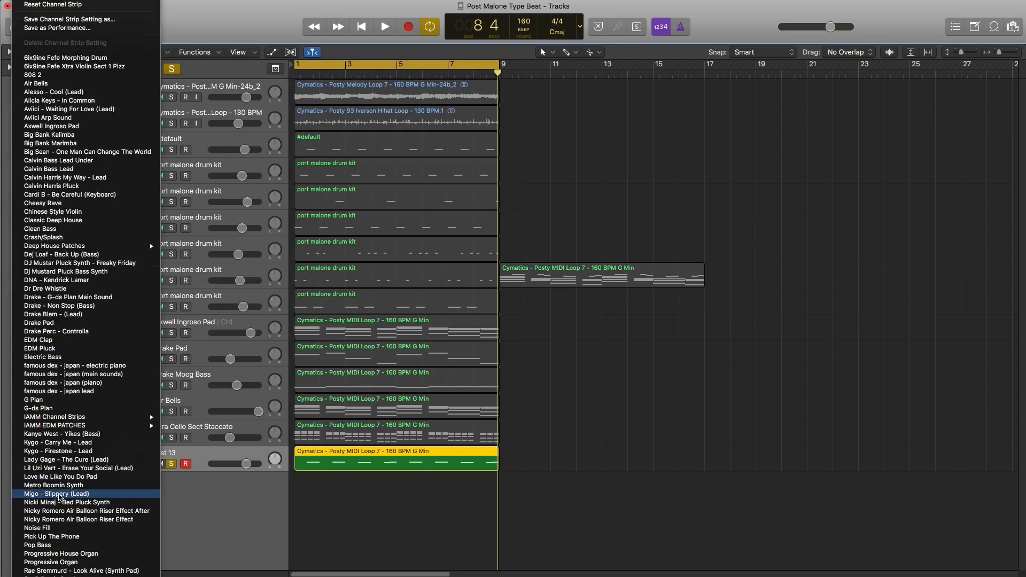
scroll(63, 495, down, 3)
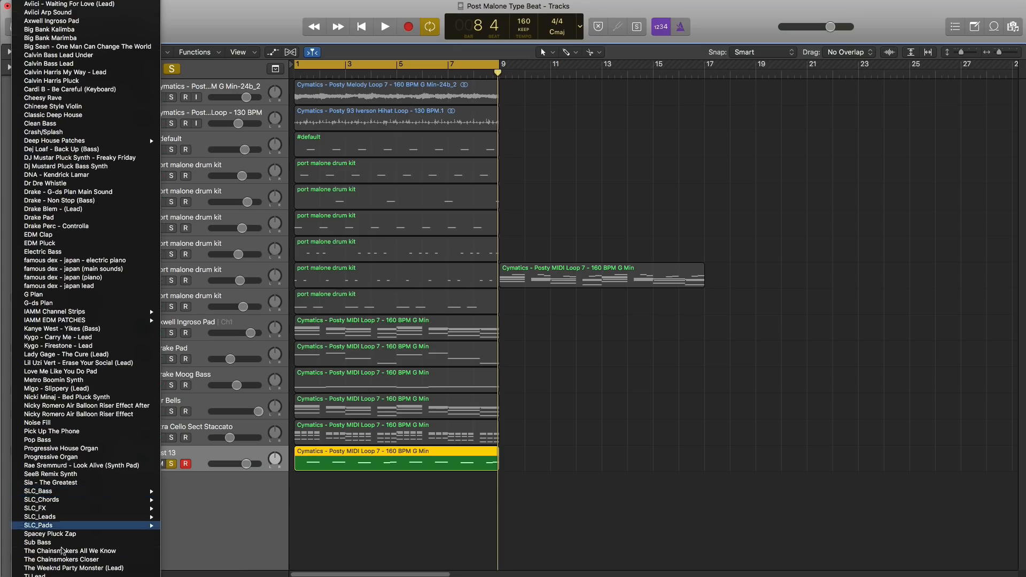
click(60, 576)
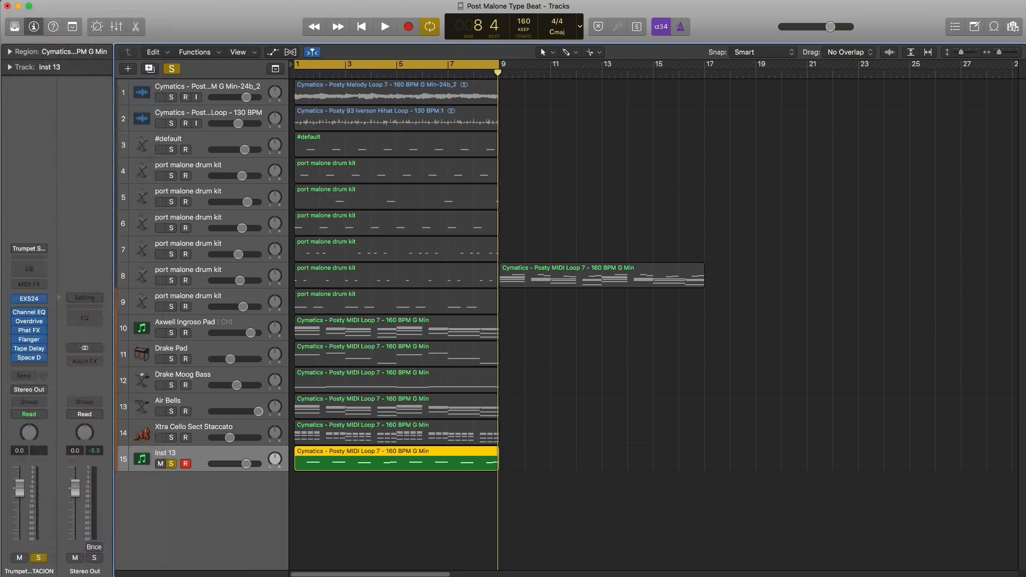
key(space)
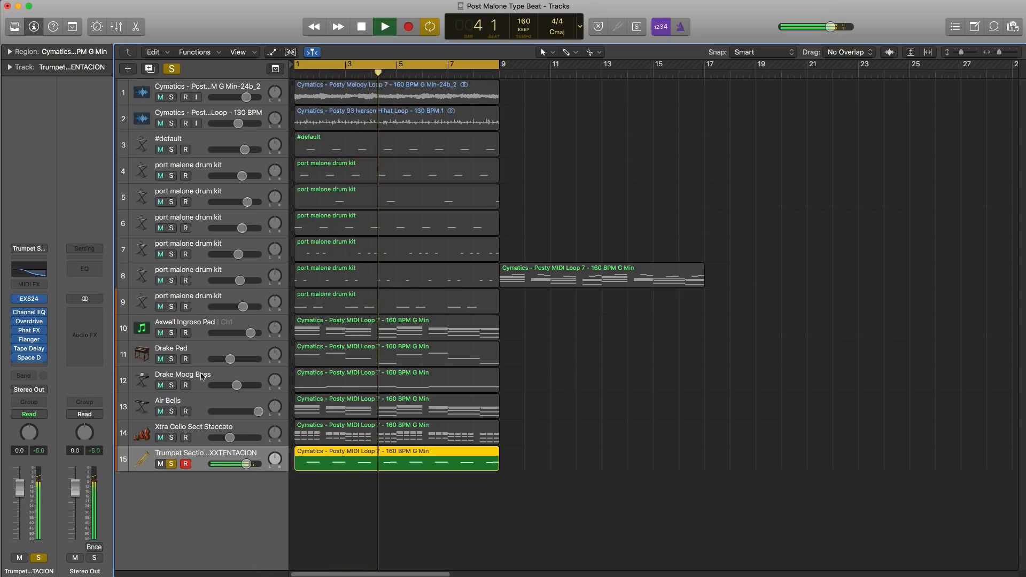
Step: Solo the pads, Moog bass, Air Bells and cello alongside the trumpet, then raise the cello volume and set the trumpet to -8.0 dB
click(171, 333)
drag(173, 333, 172, 438)
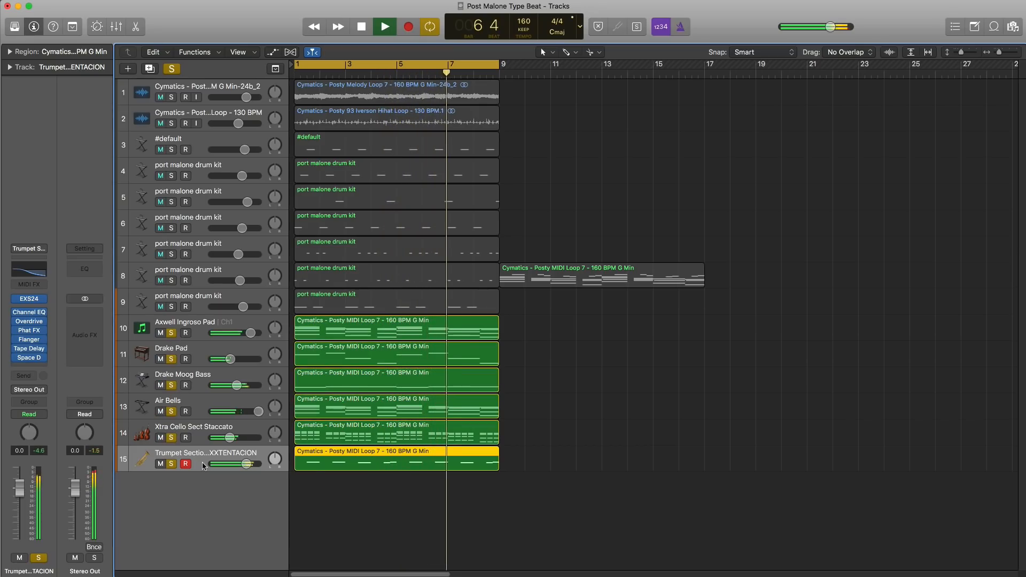
drag(228, 438, 232, 439)
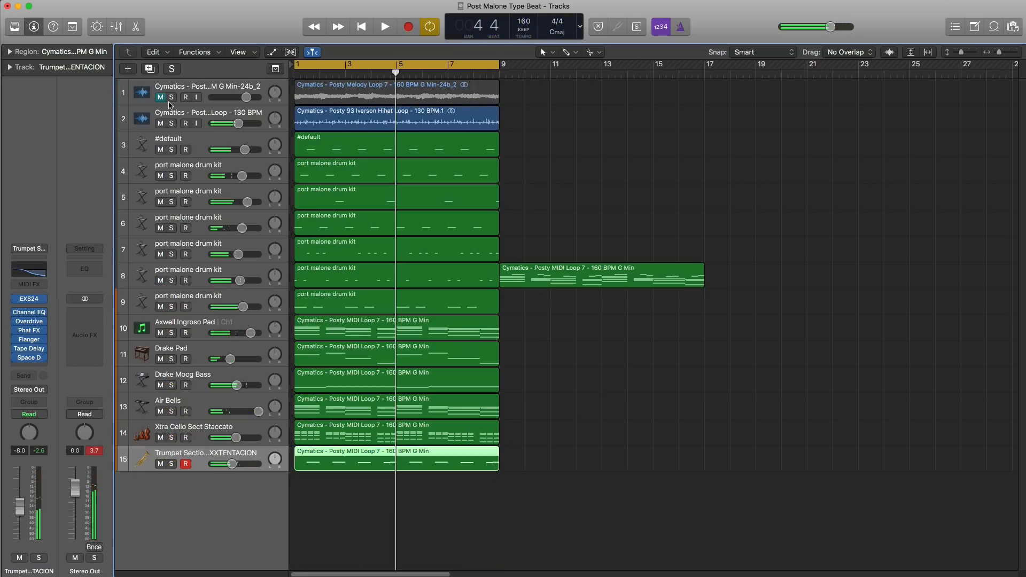
Step: Solo the Posty melody loop during playback and add a Channel EQ with a low cut at 128 Hz and a high cut at 300 Hz
click(171, 97)
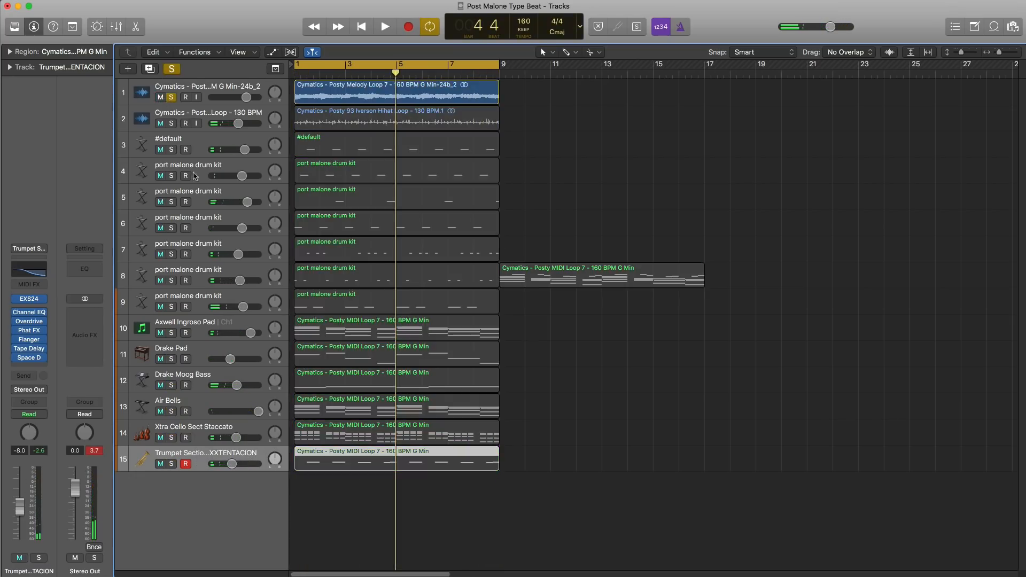
key(space)
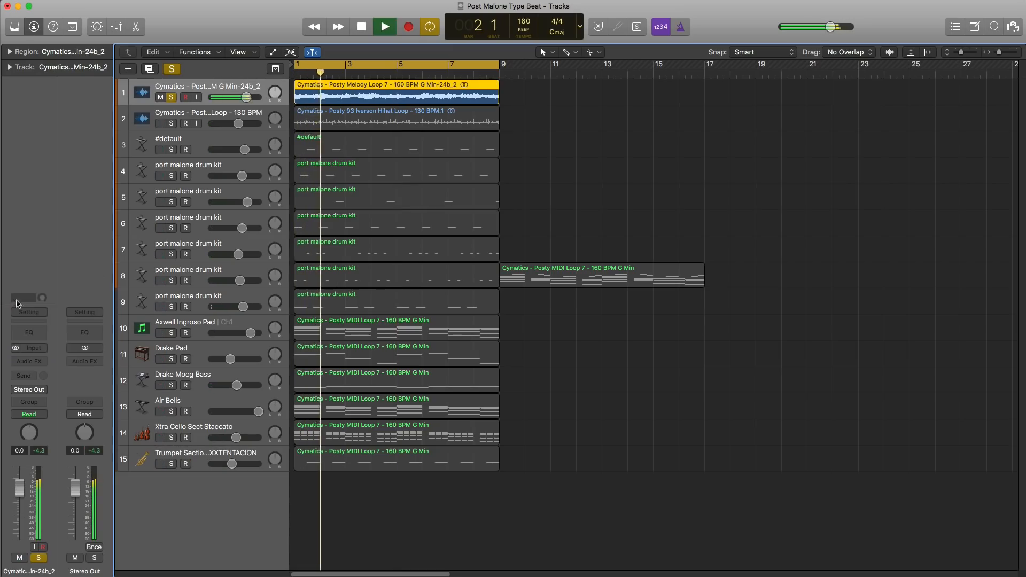
click(24, 331)
click(493, 70)
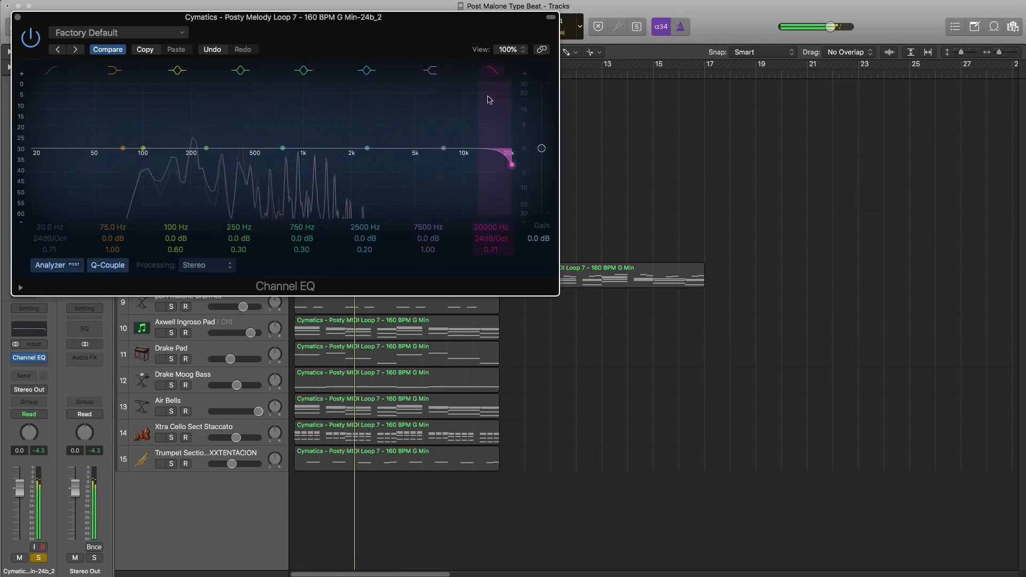
drag(497, 155, 197, 167)
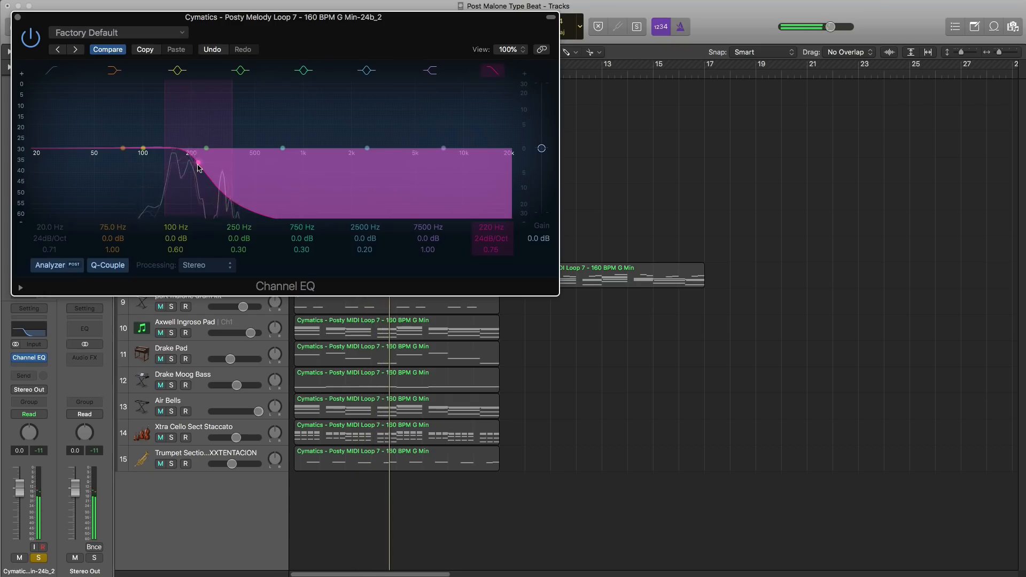
drag(34, 161, 220, 164)
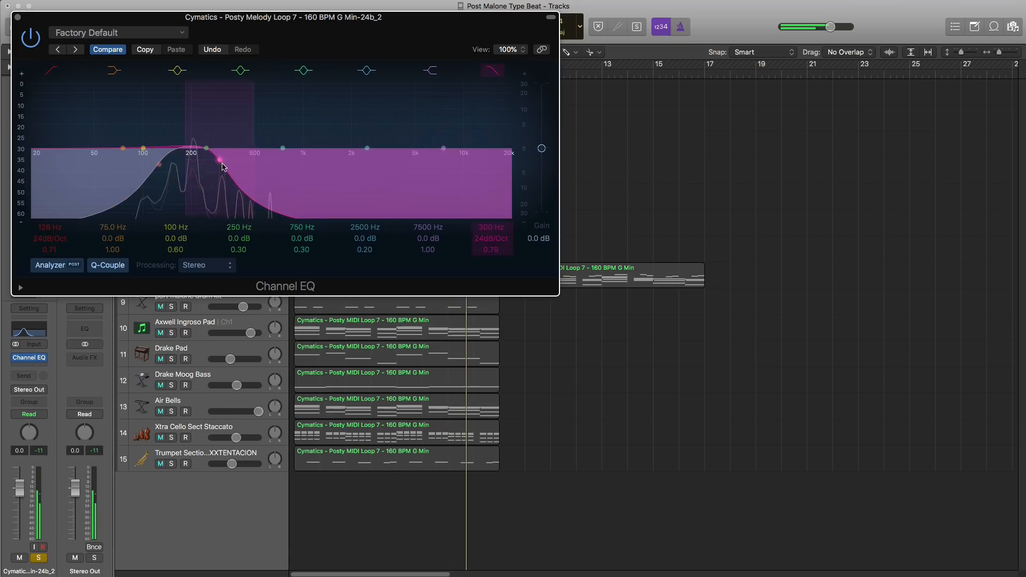
click(18, 18)
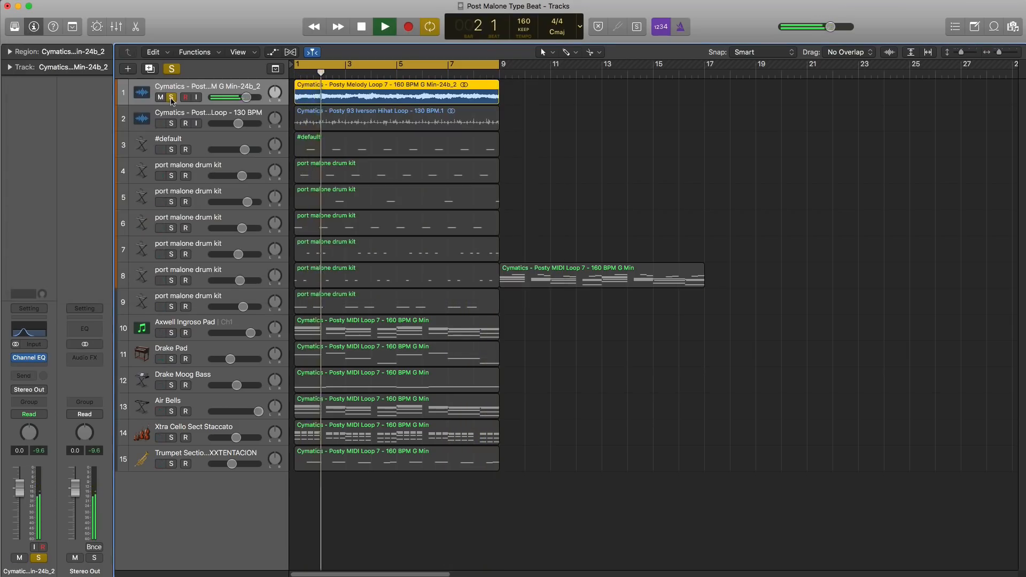
Step: Unsolo the melody loop and lower its volume to -1.4 dB within the full mix
click(172, 97)
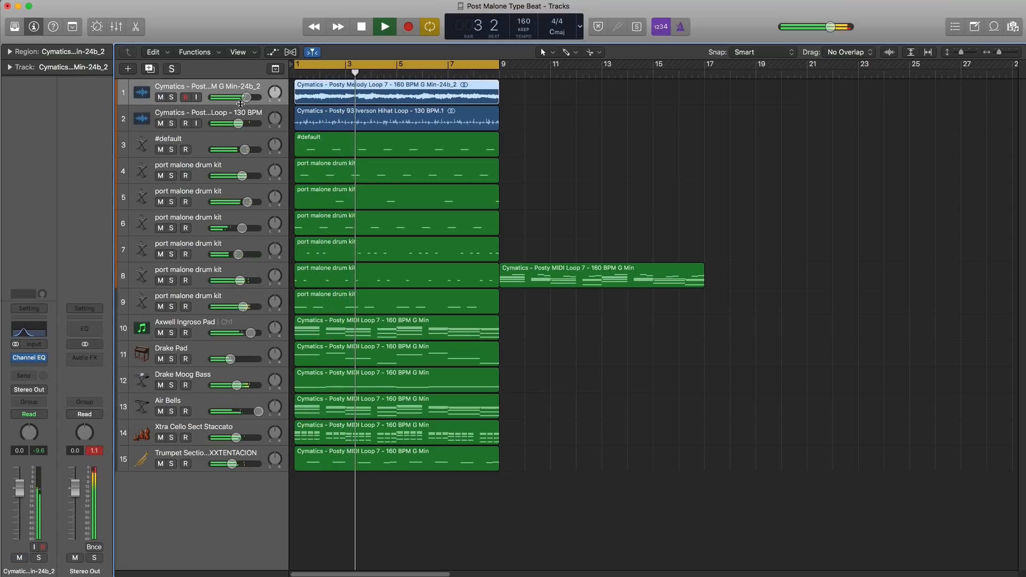
drag(240, 103, 240, 105)
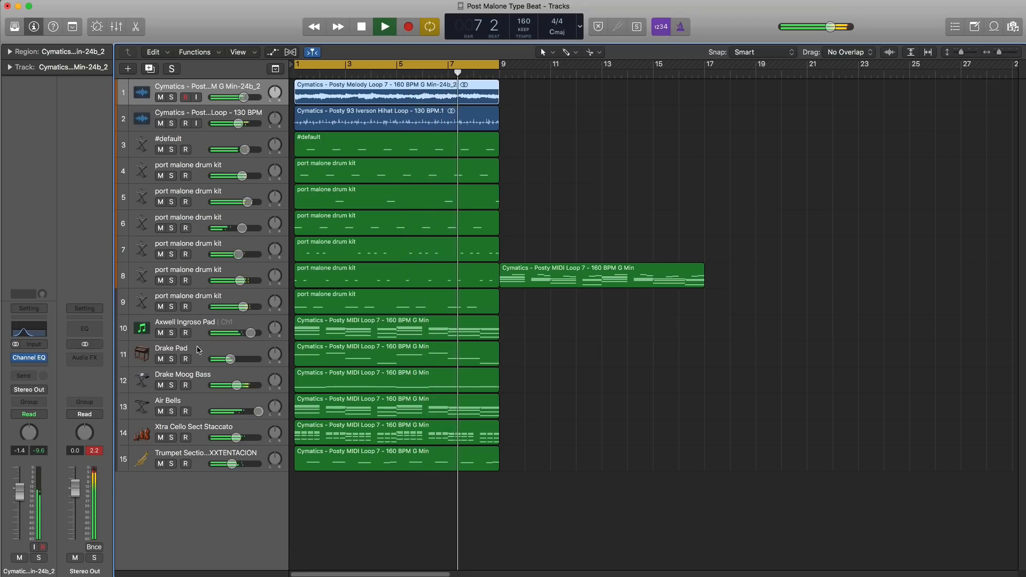
Step: Mute the drum kit on track 8 and delete its spare MIDI loop region starting at bar 9
click(161, 280)
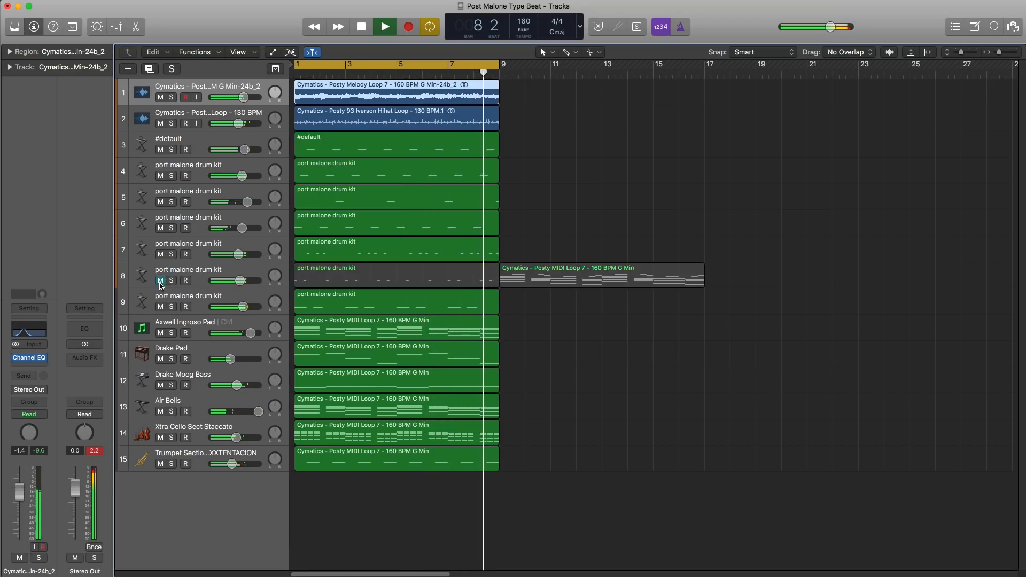
click(576, 285)
key(Delete)
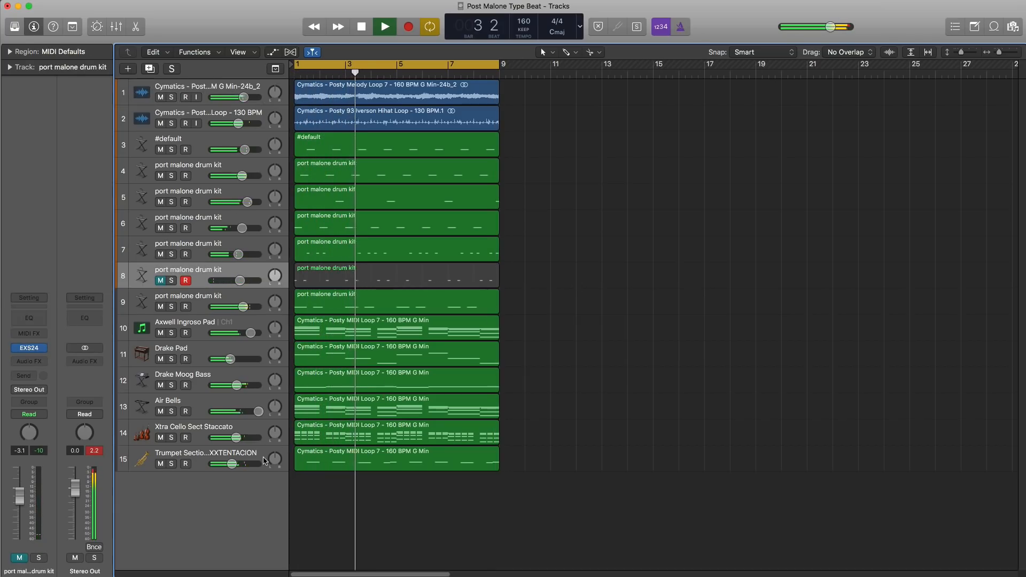
Step: Lower the trumpet section volume to -9.6 dB and stop playback
drag(230, 467, 229, 468)
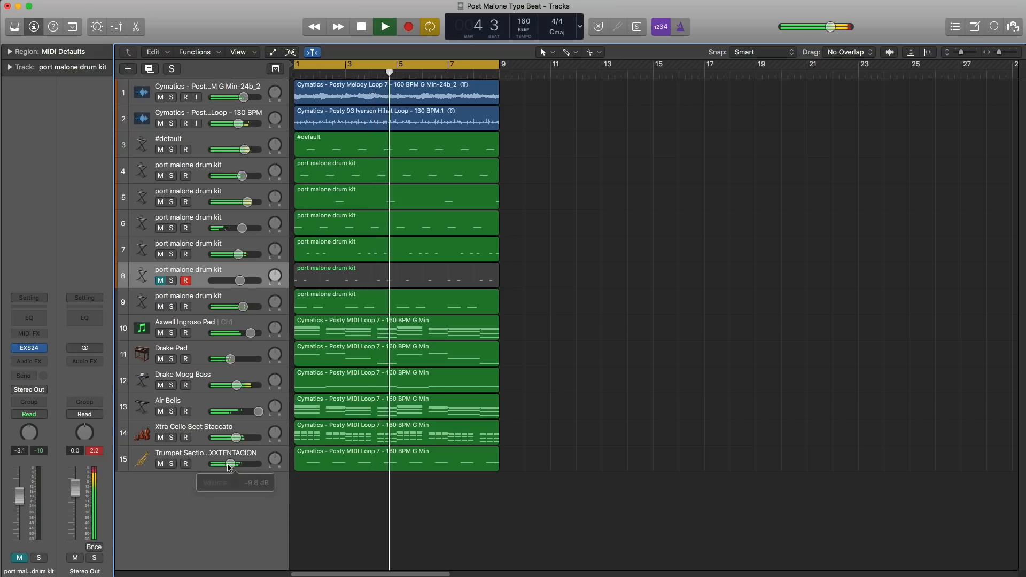
key(space)
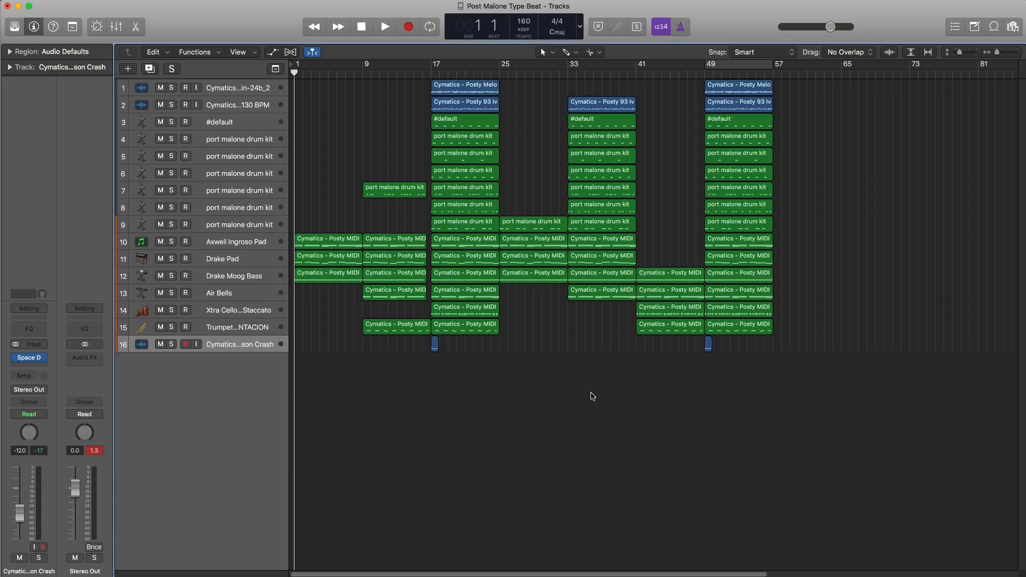
Step: Play the full arrangement from the beginning past its last regions, stop playback, and return to bar 1
key(space)
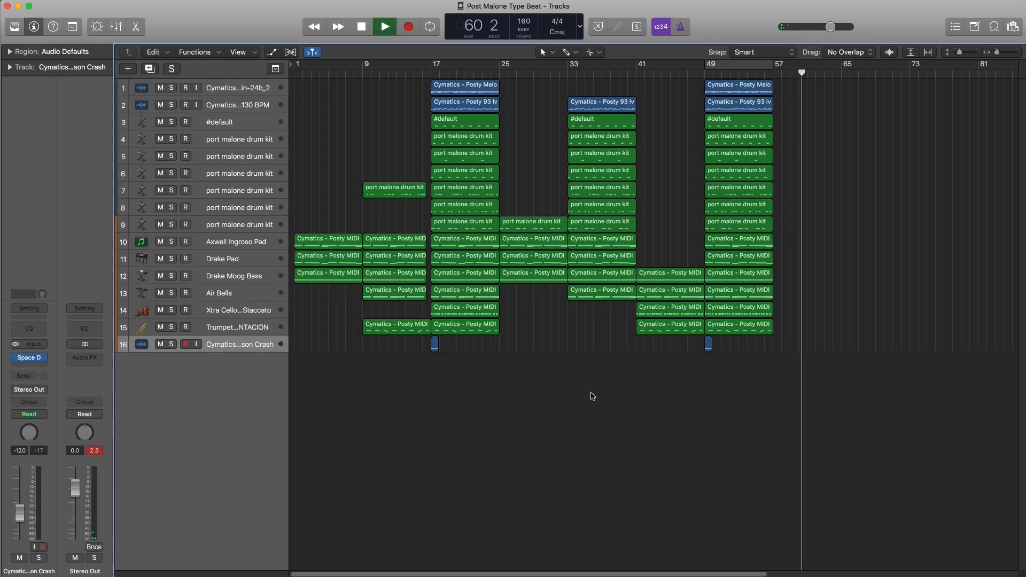
key(space)
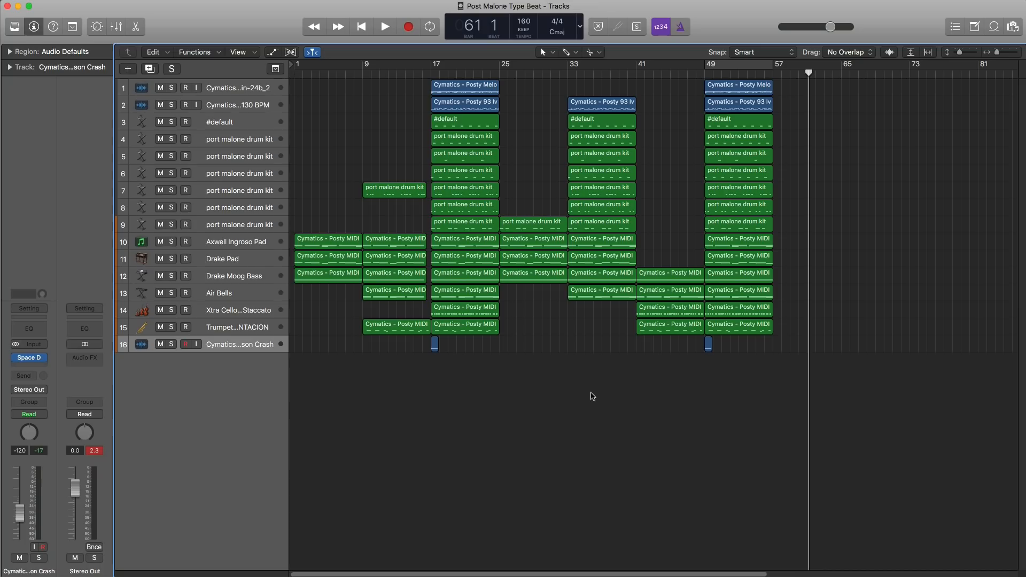
key(Return)
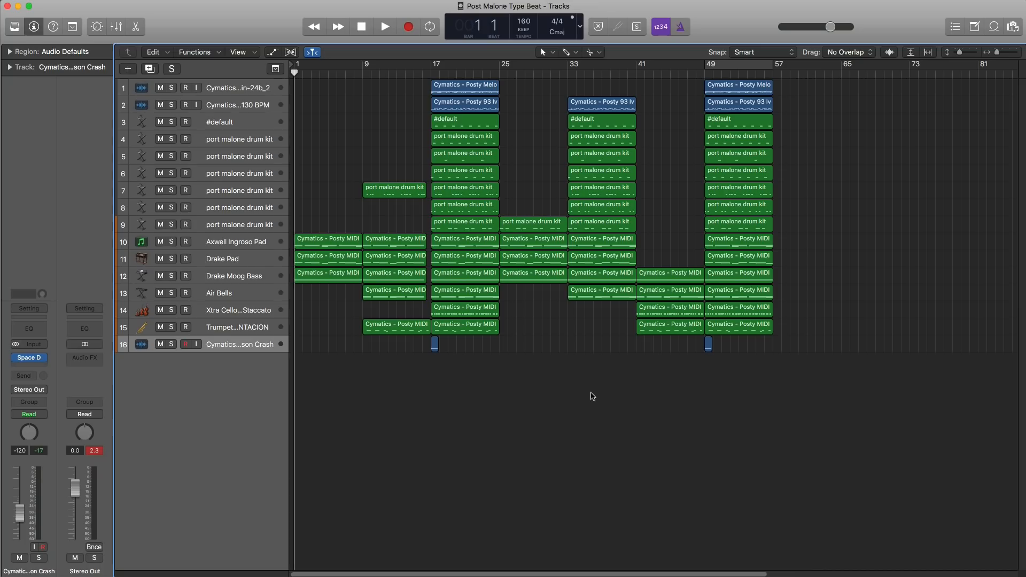